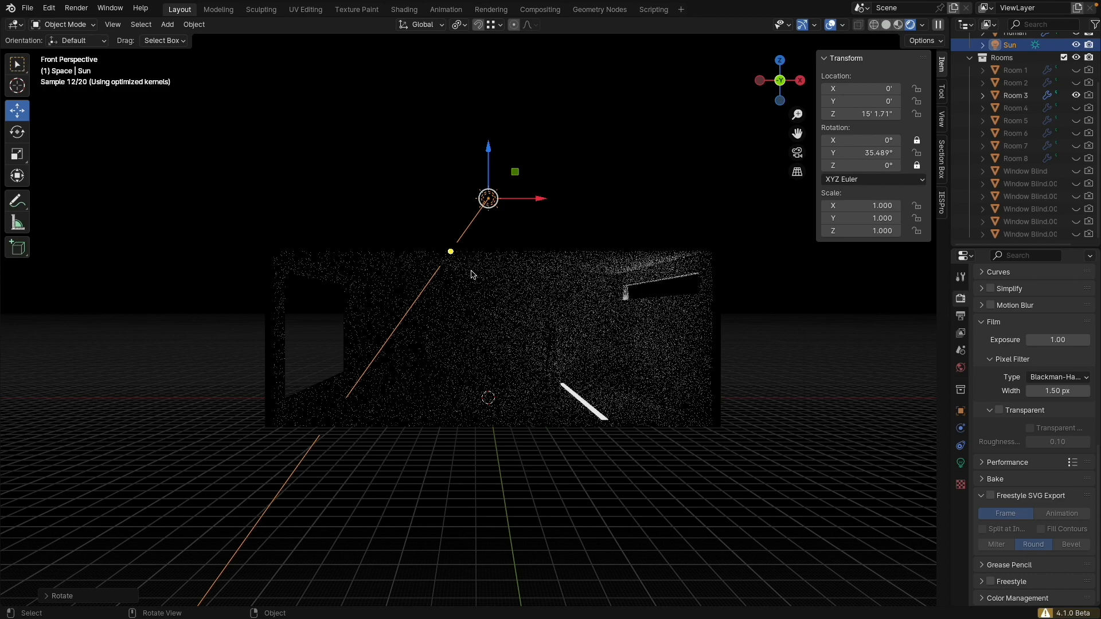
key(r)
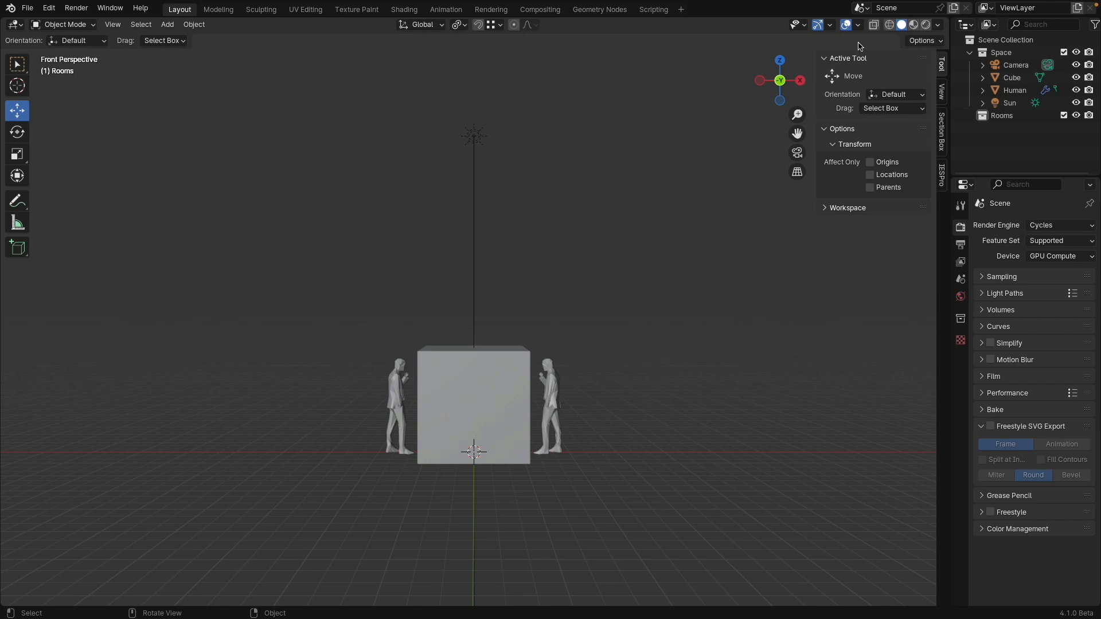
- Select the camera, cube, human figure and sun in turn to examine the objects in the Space collection
click(1005, 55)
click(1013, 65)
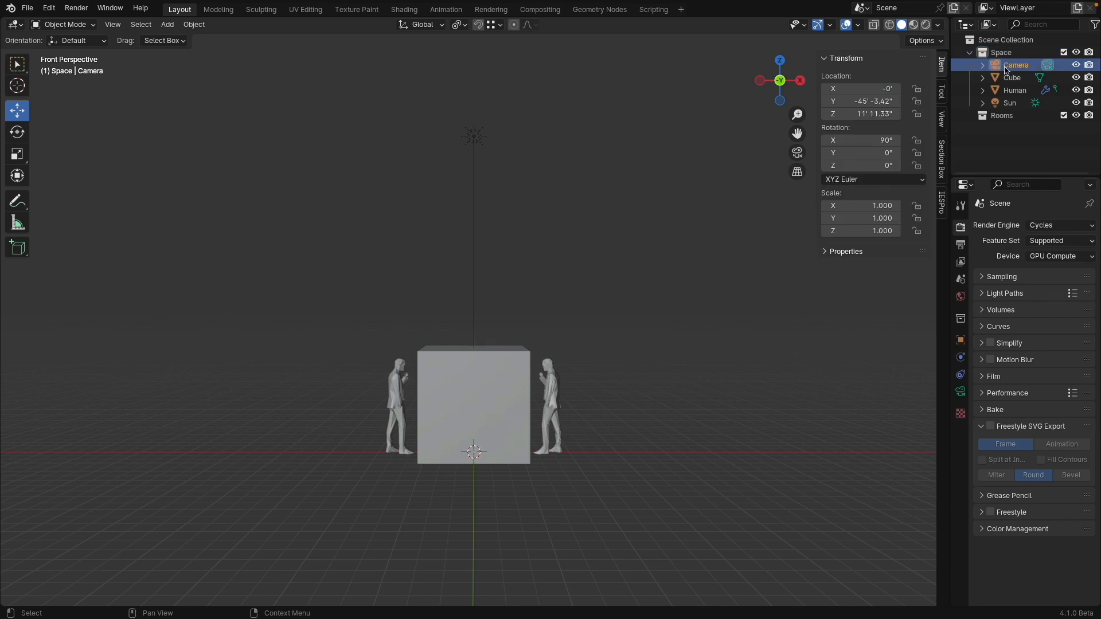
click(1007, 78)
click(1014, 90)
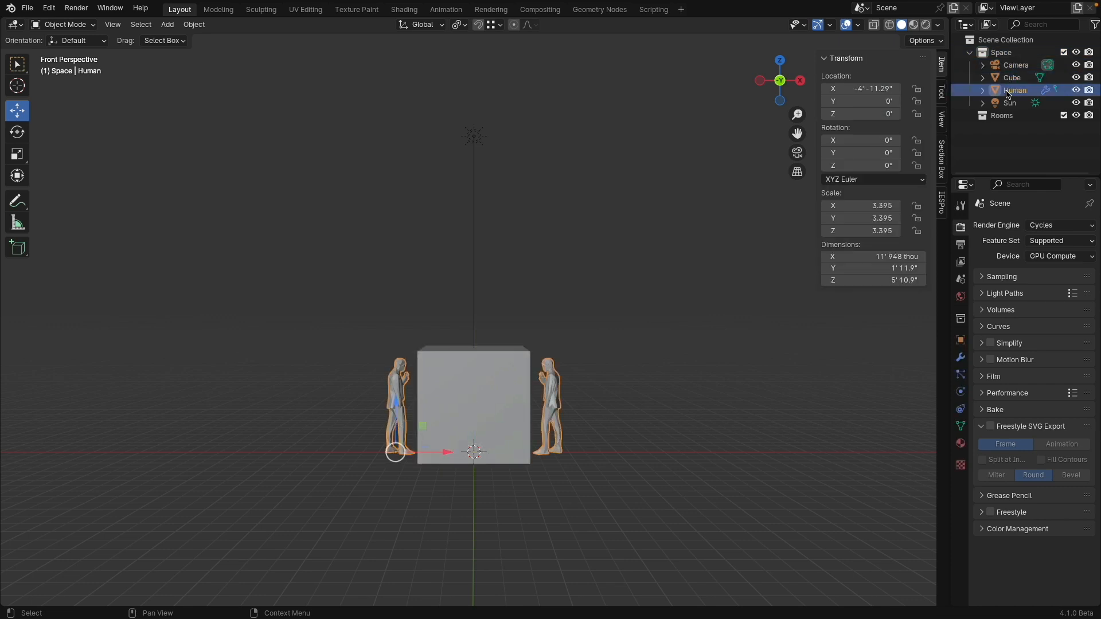
click(1010, 104)
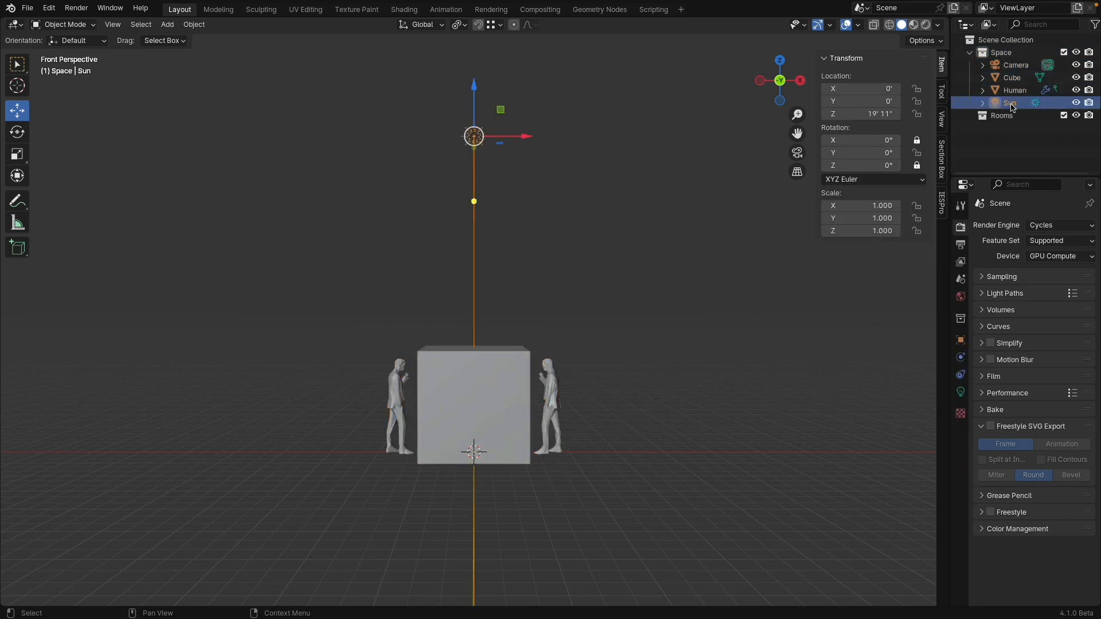
- Try rotating the sun about its Y axis while its X and Z rotations are locked
click(918, 141)
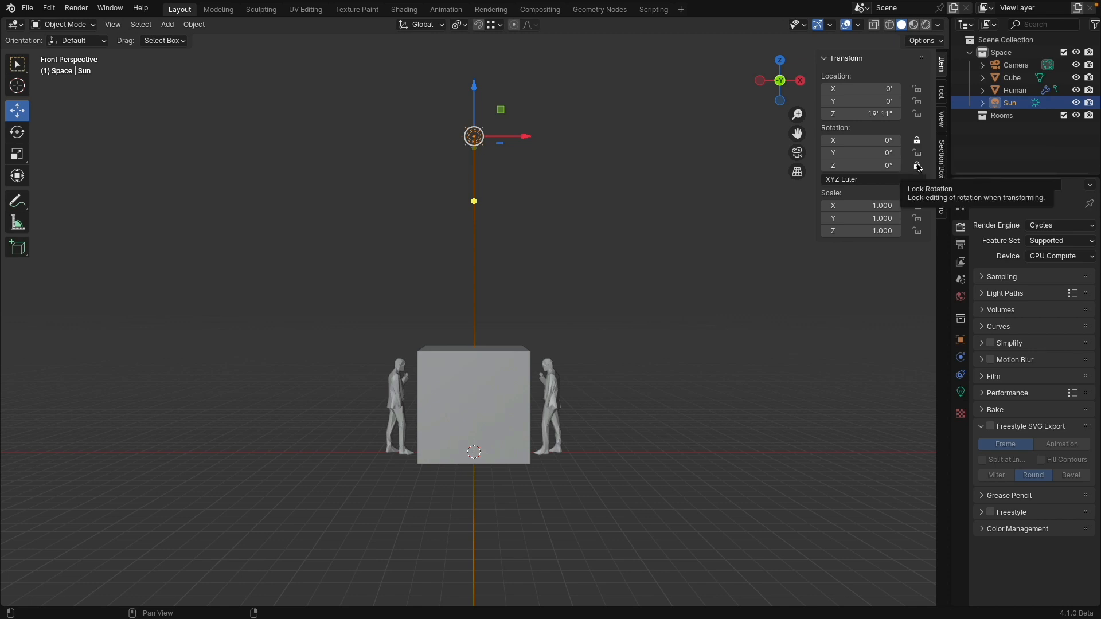
click(917, 167)
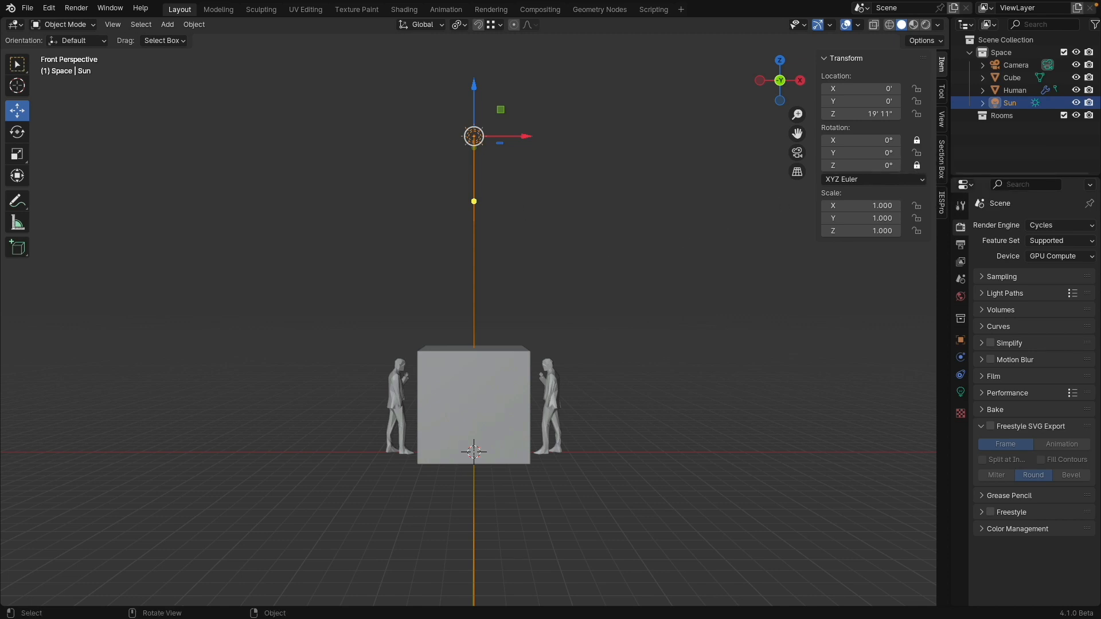
key(r)
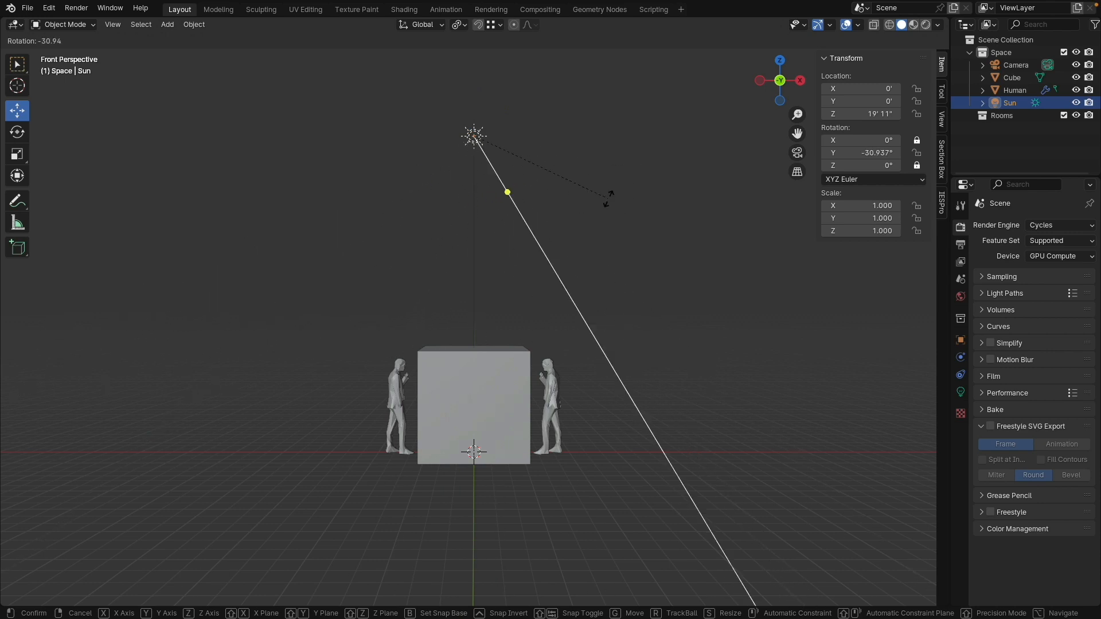
right_click(513, 204)
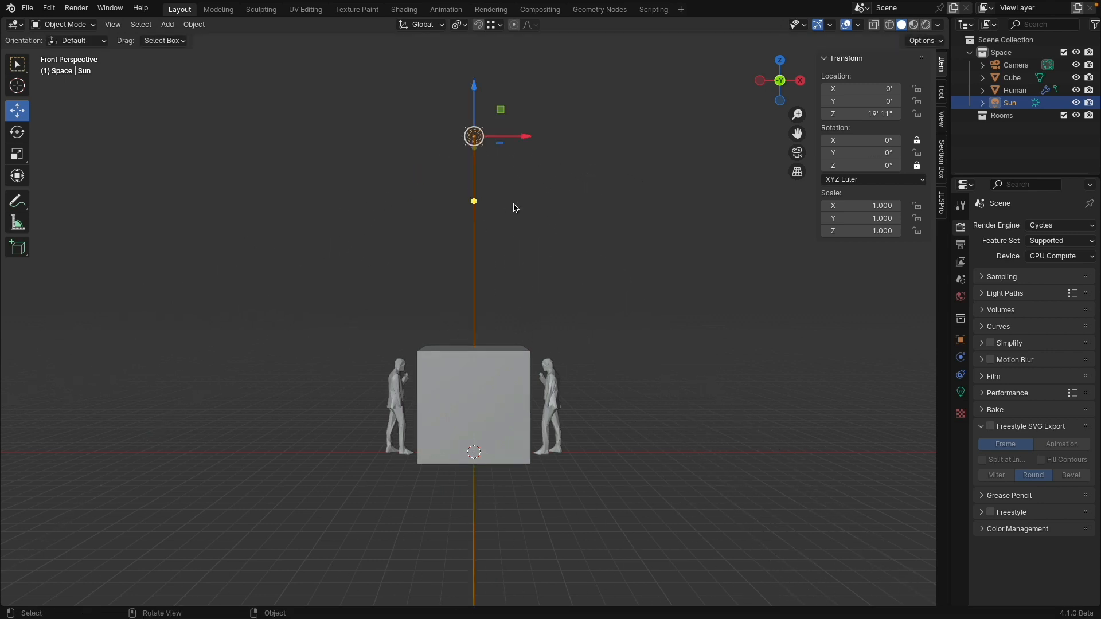
- Examine the Cycles sampling settings for the viewport and the final render
click(983, 275)
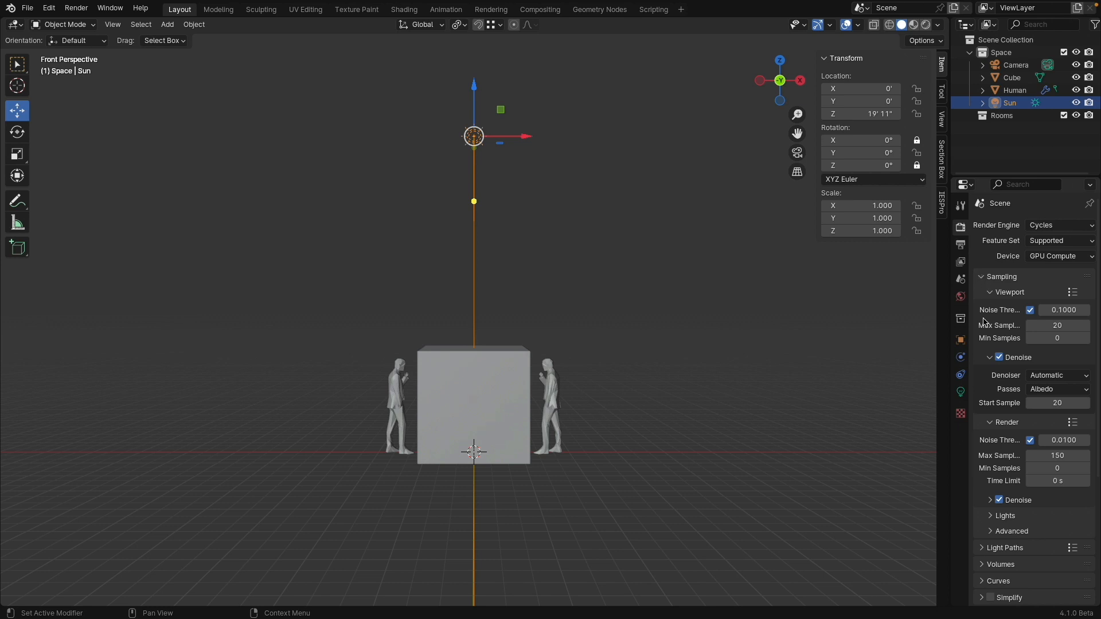
click(983, 277)
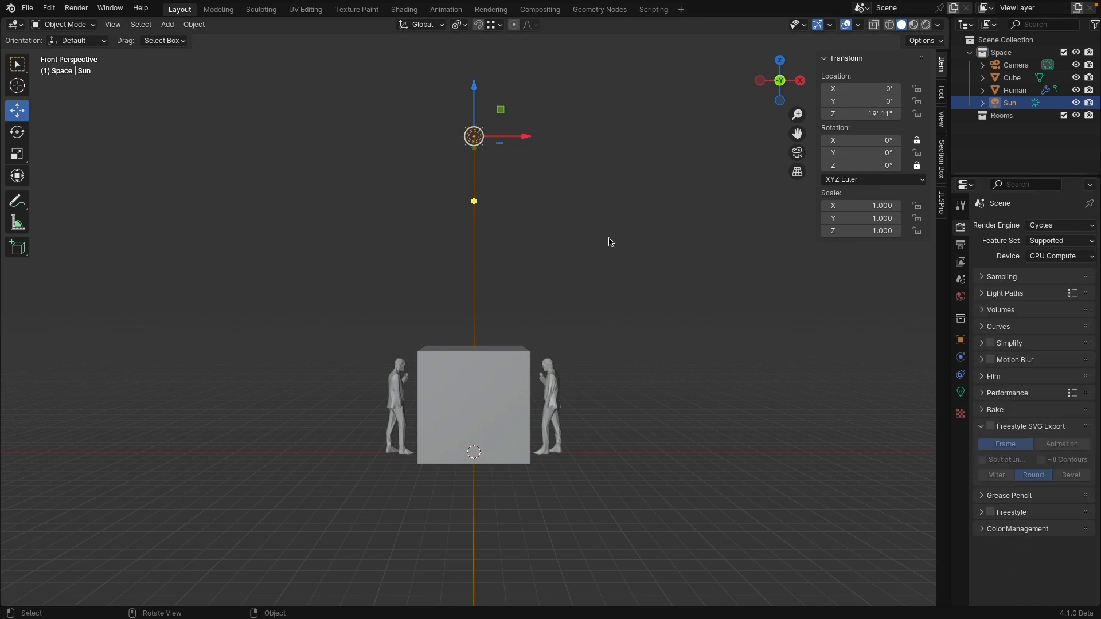
- Add a plane at the world origin and set its X and Y dimensions to 15 ft
click(167, 24)
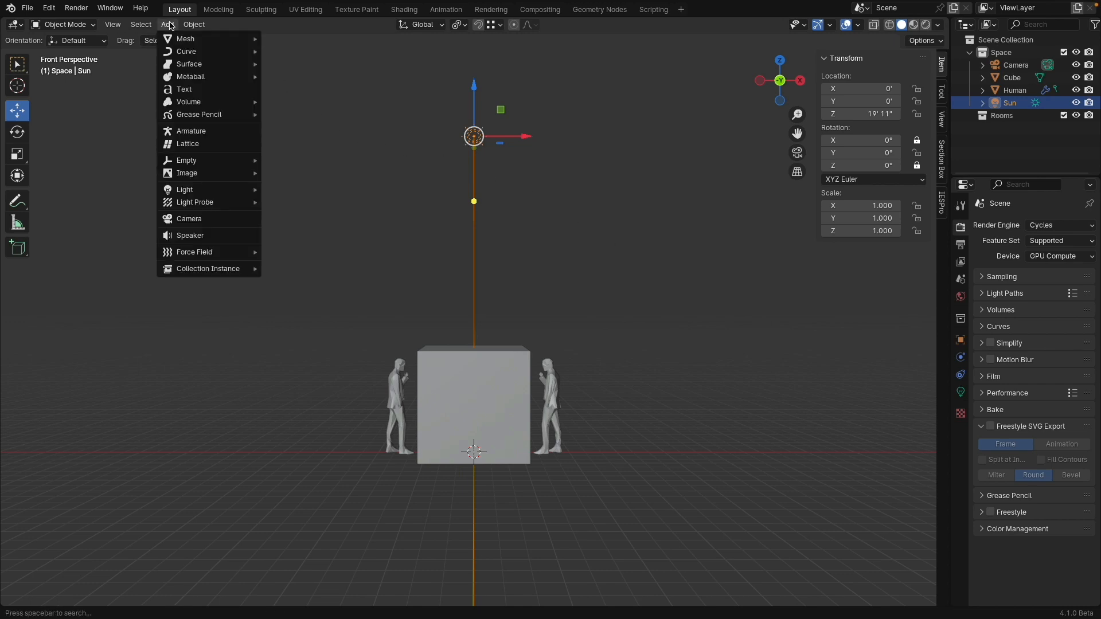
mouse_move(179, 42)
click(282, 43)
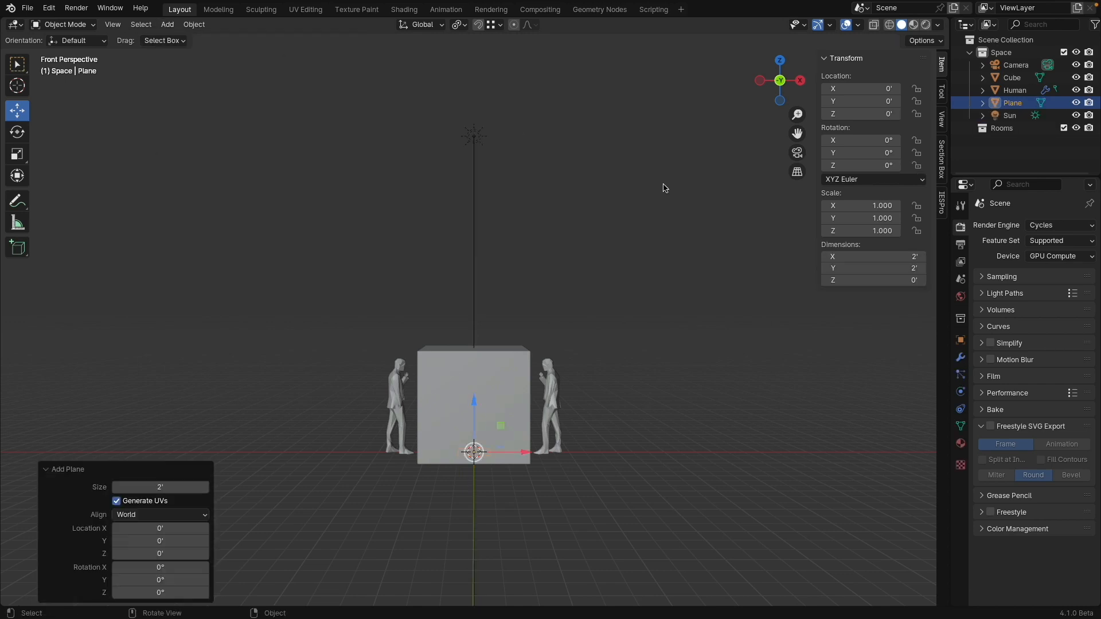
click(875, 256)
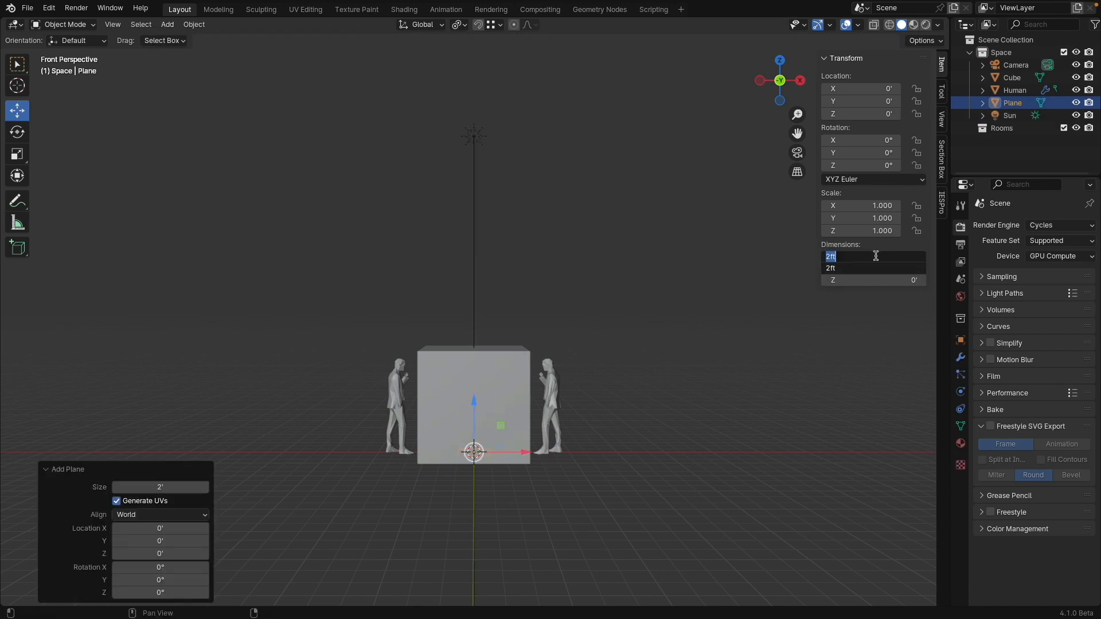
text(15')
key(Return)
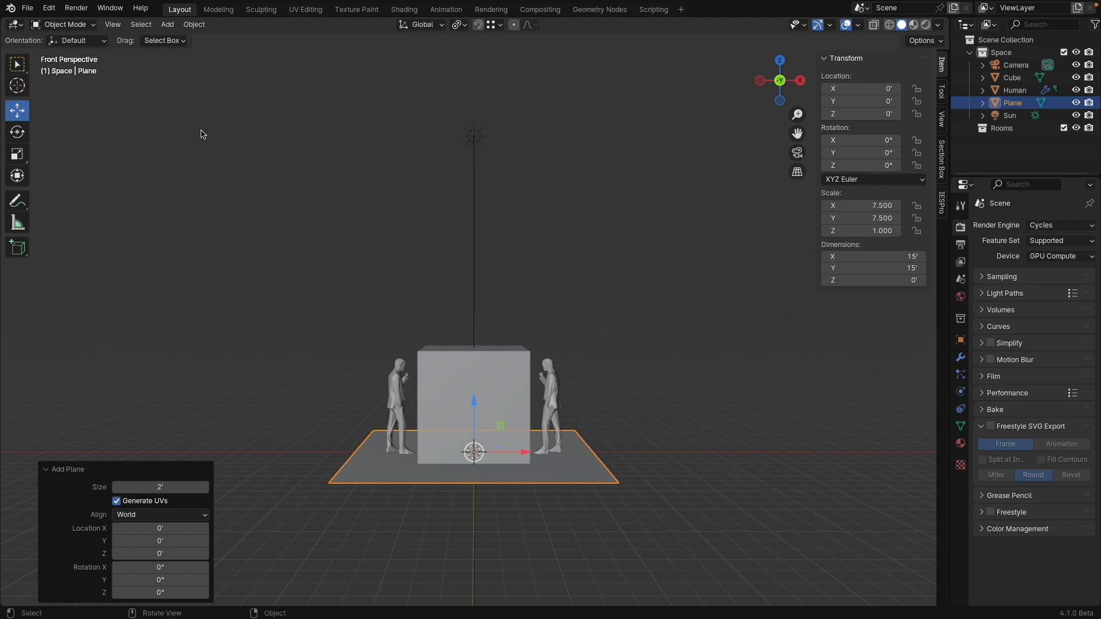
- Extrude the plane 10 ft upward in Edit Mode to form a box, and show the scene's unit settings
click(80, 25)
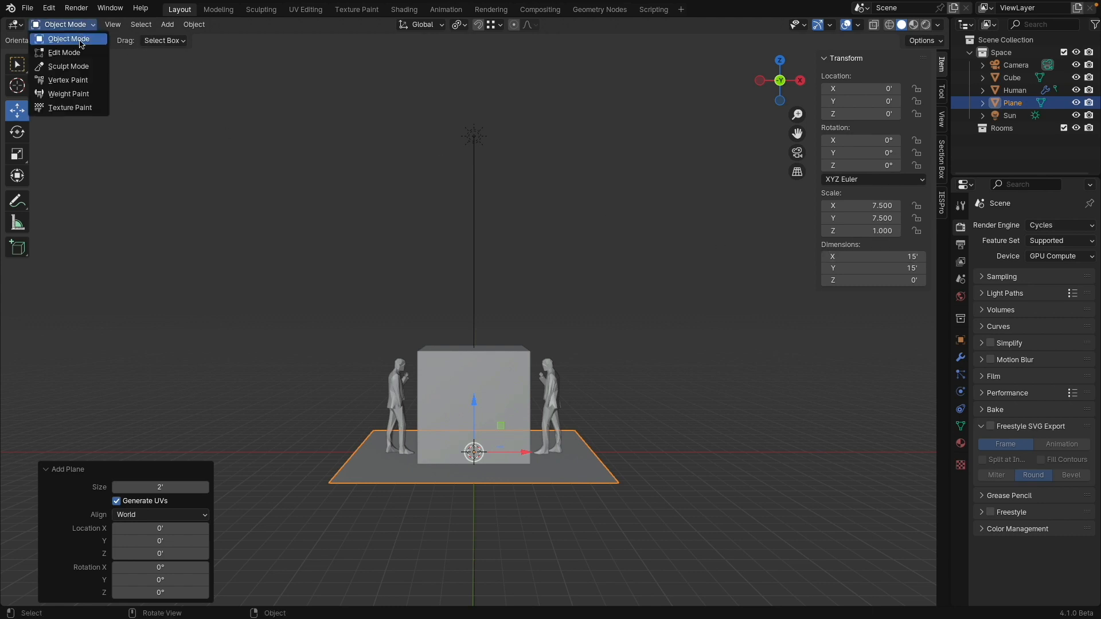
click(80, 49)
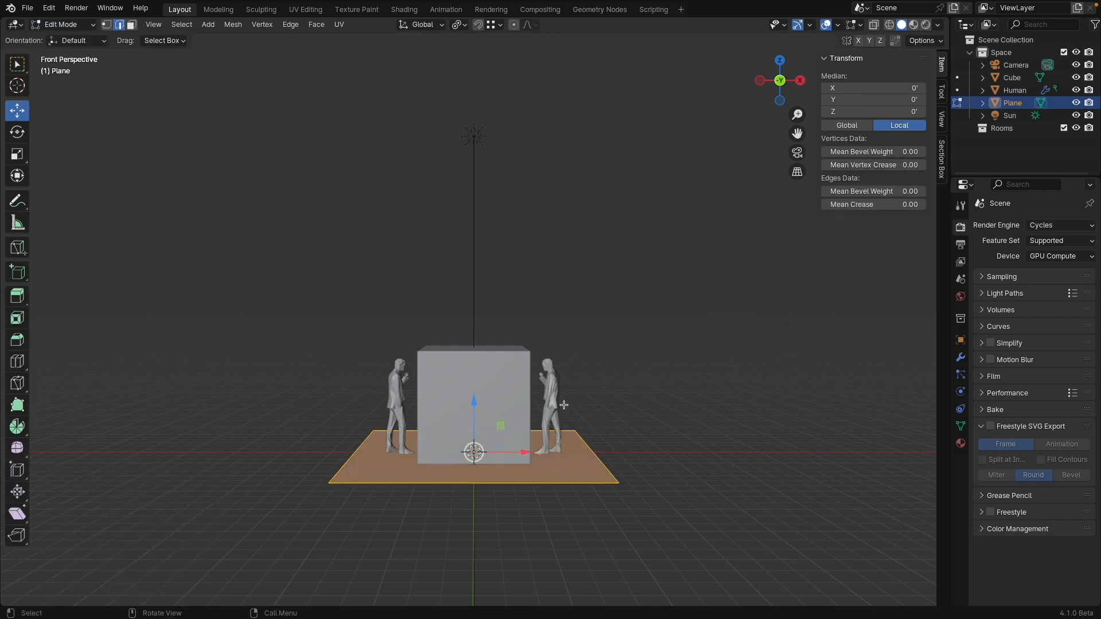
key(e)
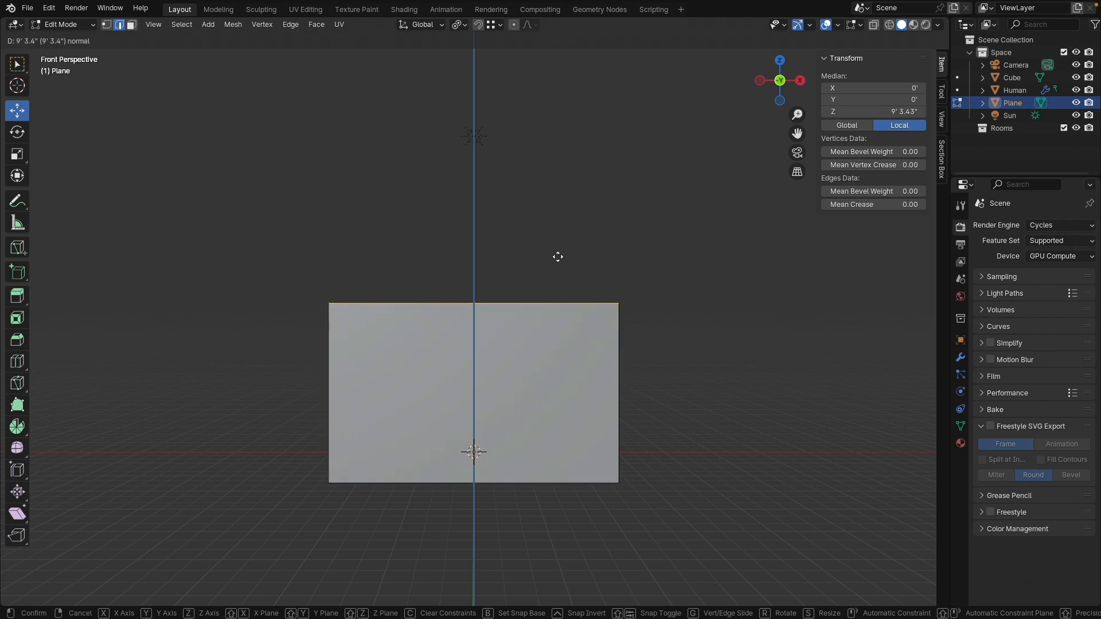
text(10)
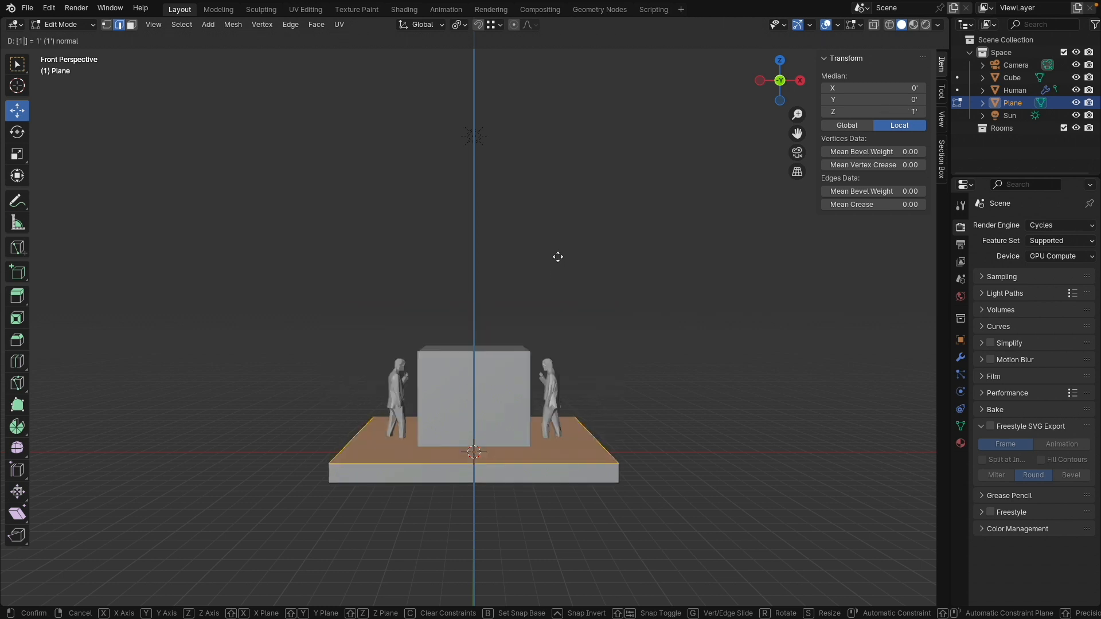
key(Return)
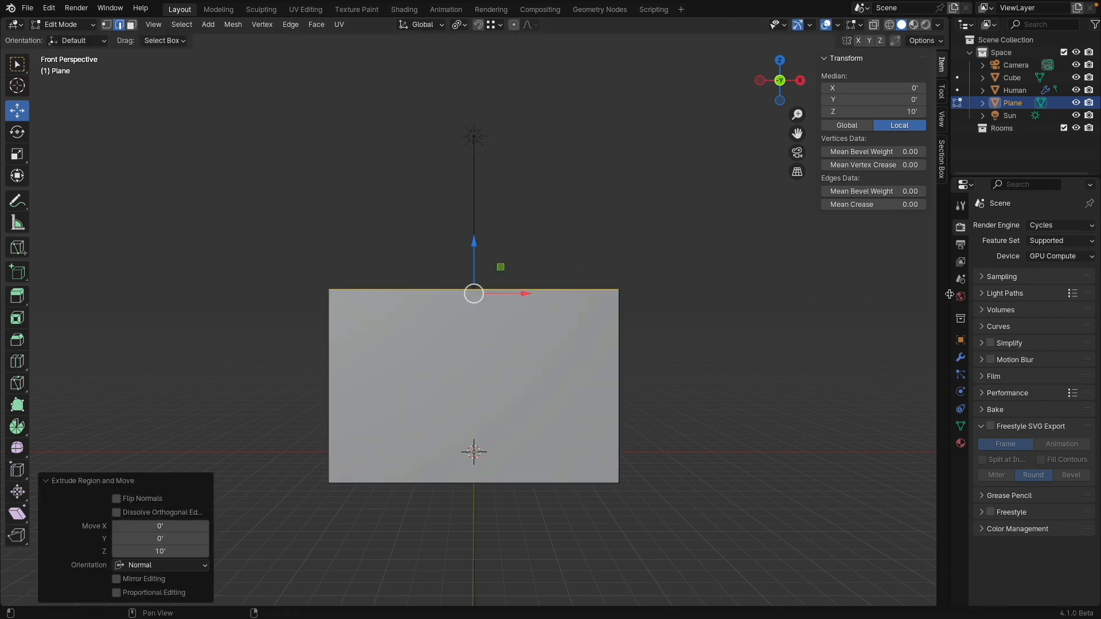
click(960, 279)
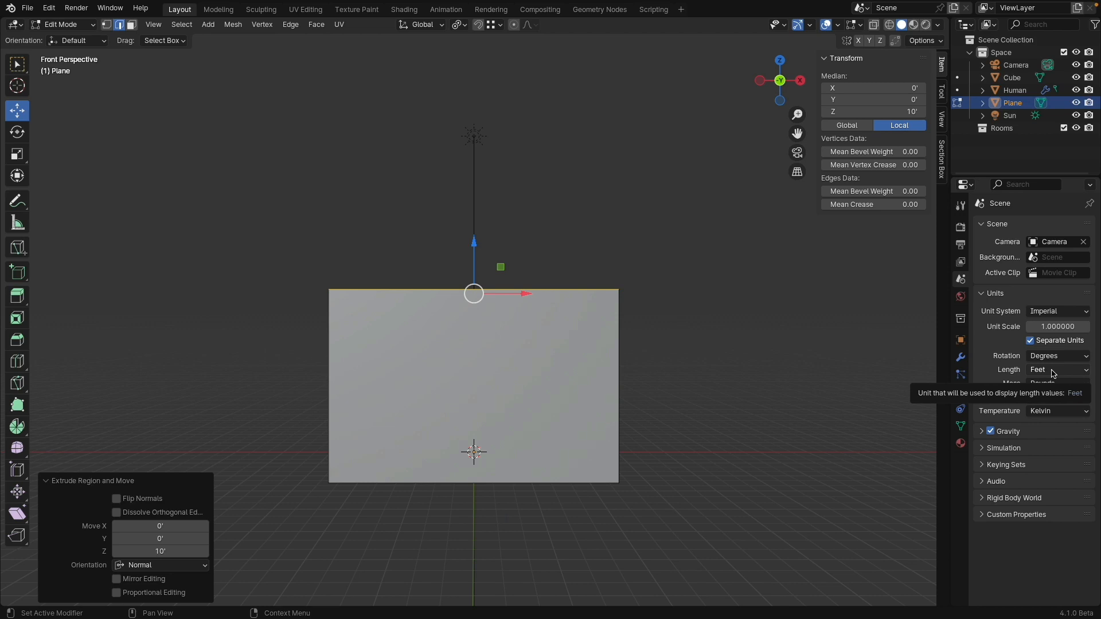
- Delete the front face of the box in face selection mode to open the room
click(131, 24)
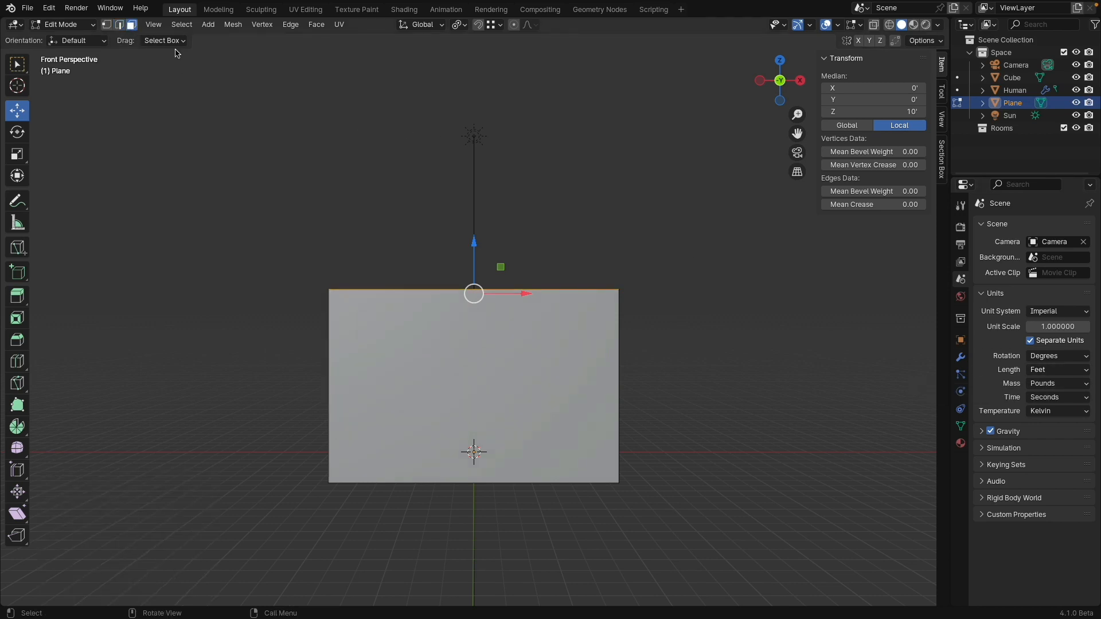
click(427, 334)
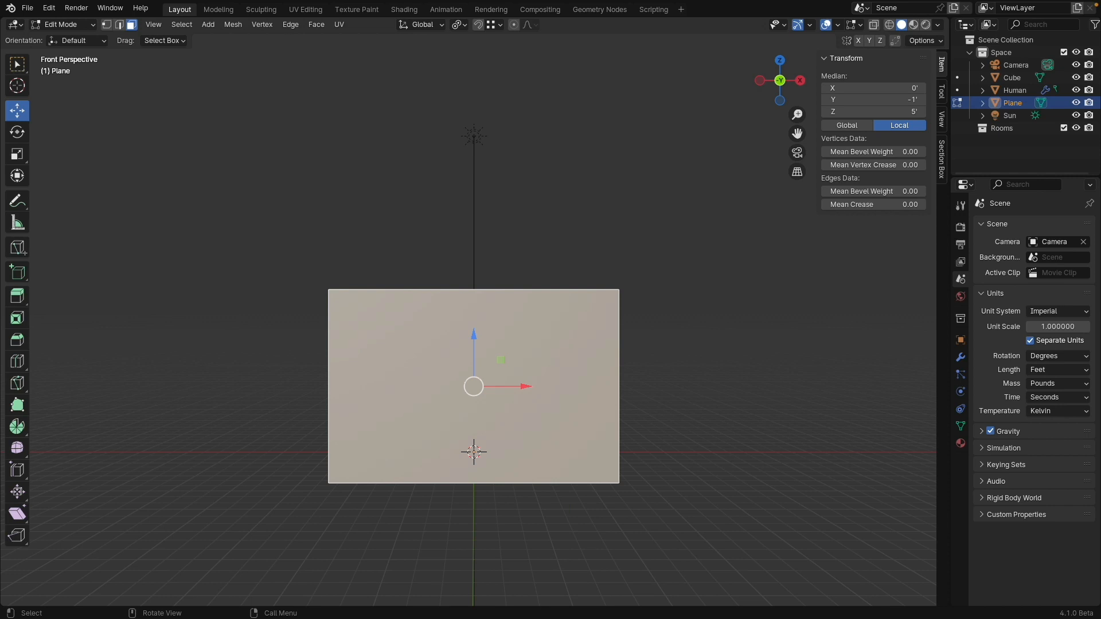
key(x)
click(564, 251)
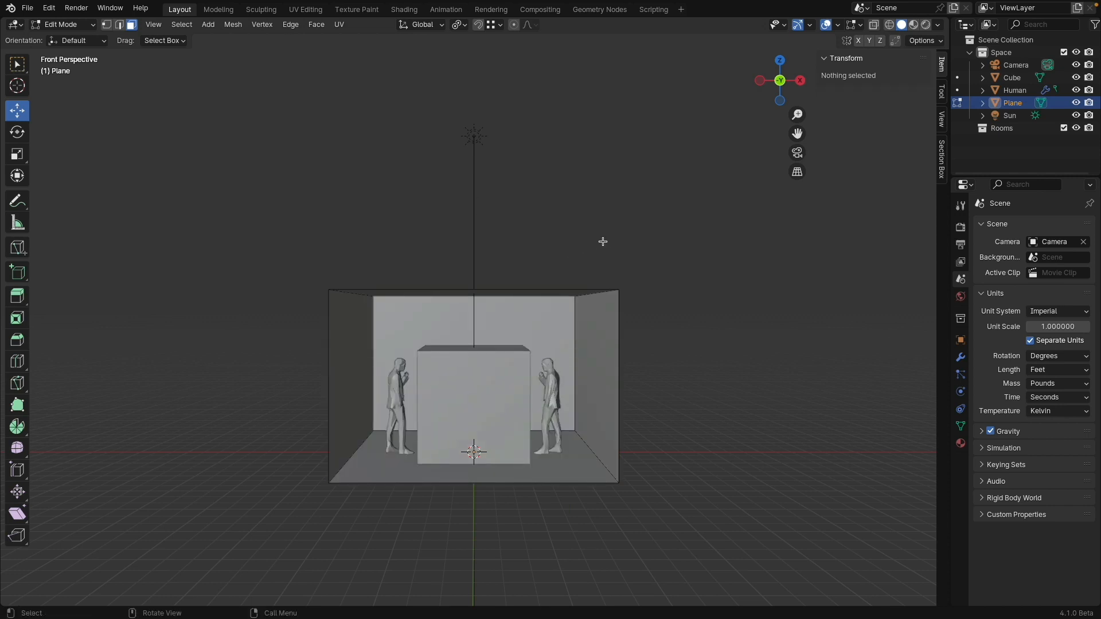
- Preview the open-front room in rendered shading from several angles, and return to solid shading
mouse_move(611, 224)
middle_down()
mouse_move(590, 270)
mouse_move(560, 248)
mouse_move(594, 229)
middle_up()
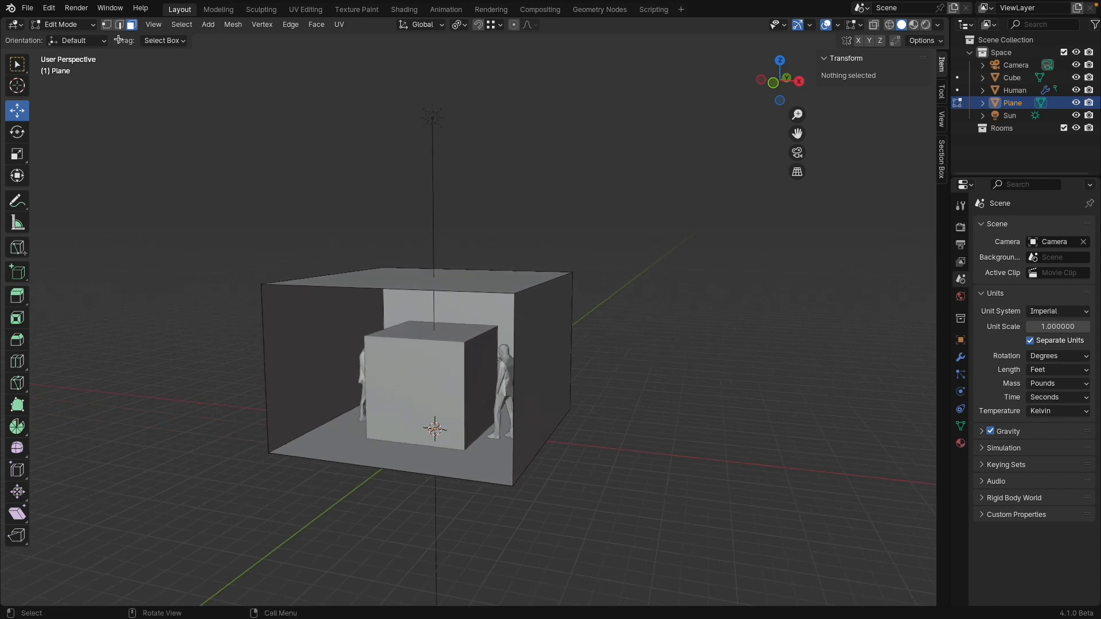
click(925, 25)
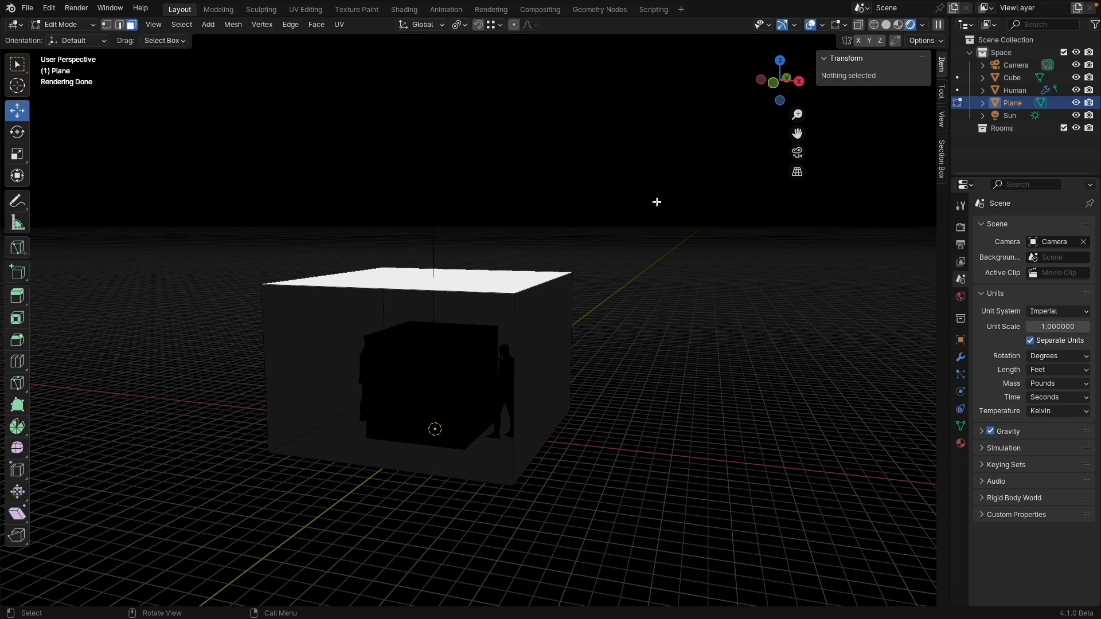
mouse_move(656, 201)
middle_down()
mouse_move(510, 238)
mouse_move(462, 226)
mouse_move(435, 246)
middle_up()
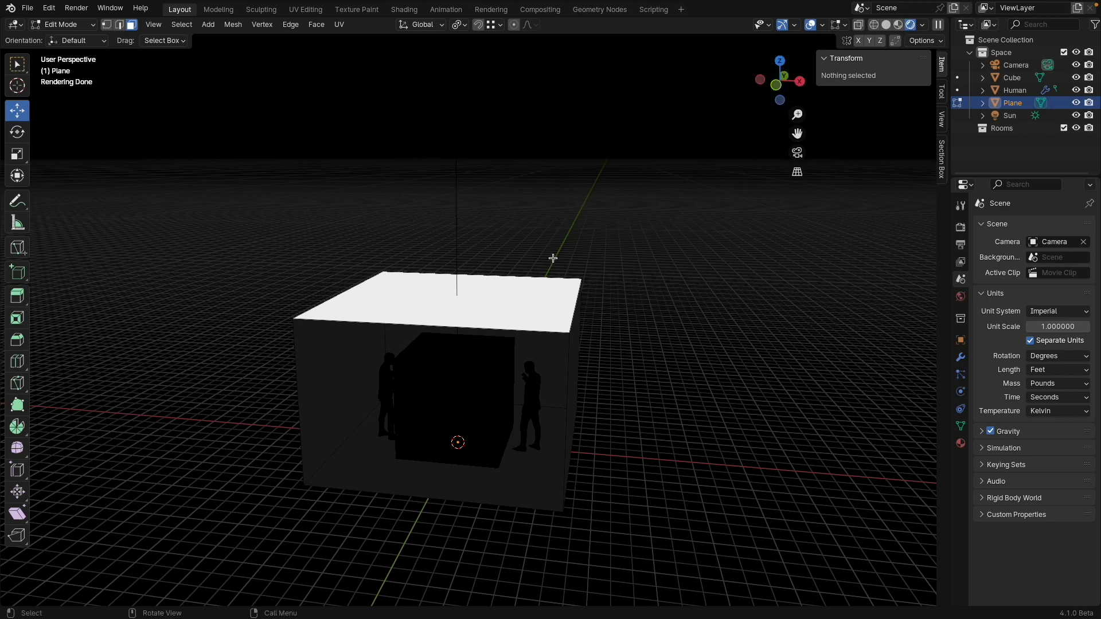
click(885, 25)
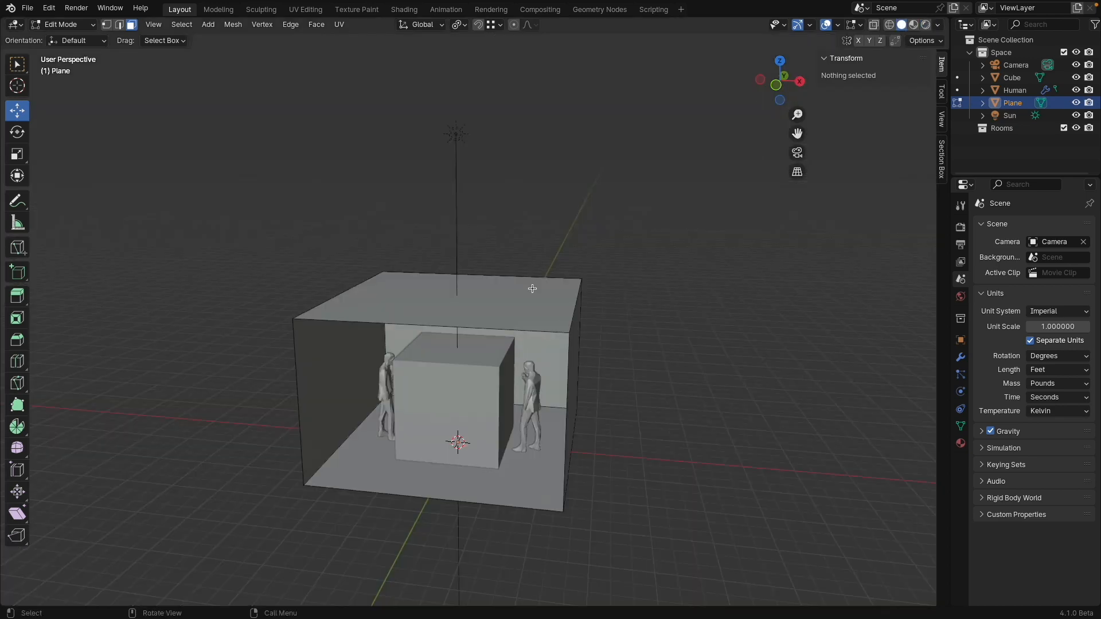
- Inset the room's ceiling face by about 5.5 in and delete the inner face to cut a skylight opening
click(464, 305)
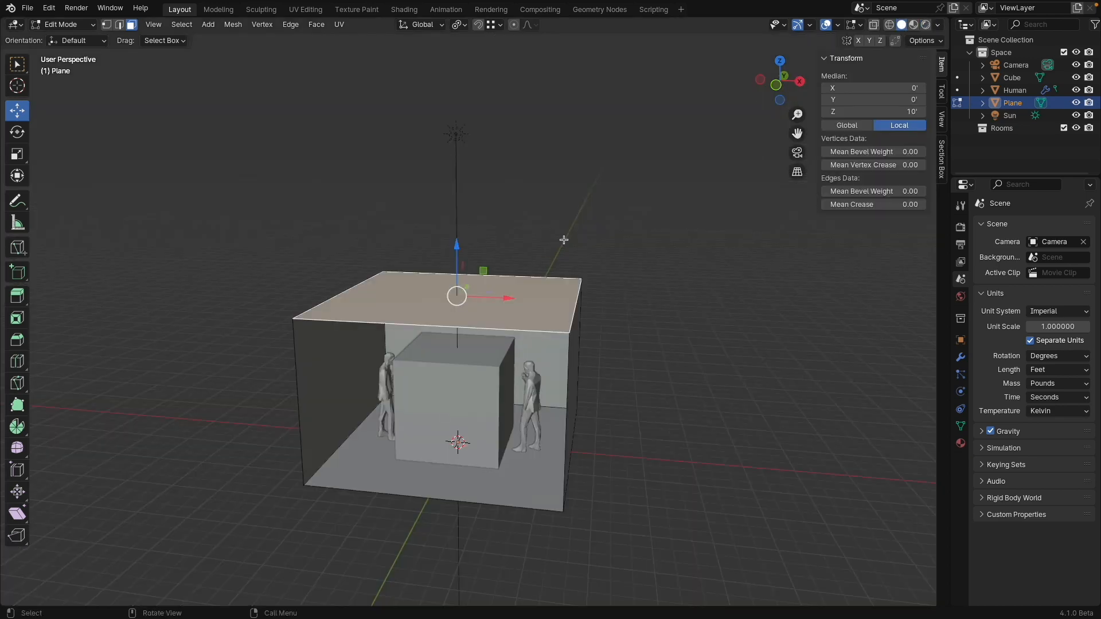
key(i)
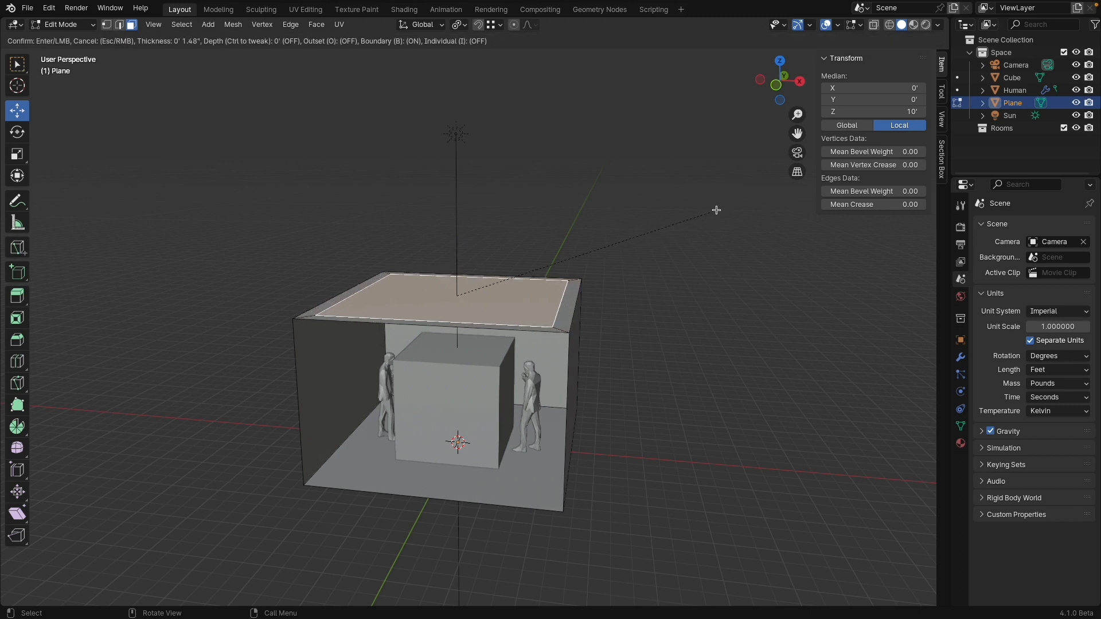
click(685, 211)
key(x)
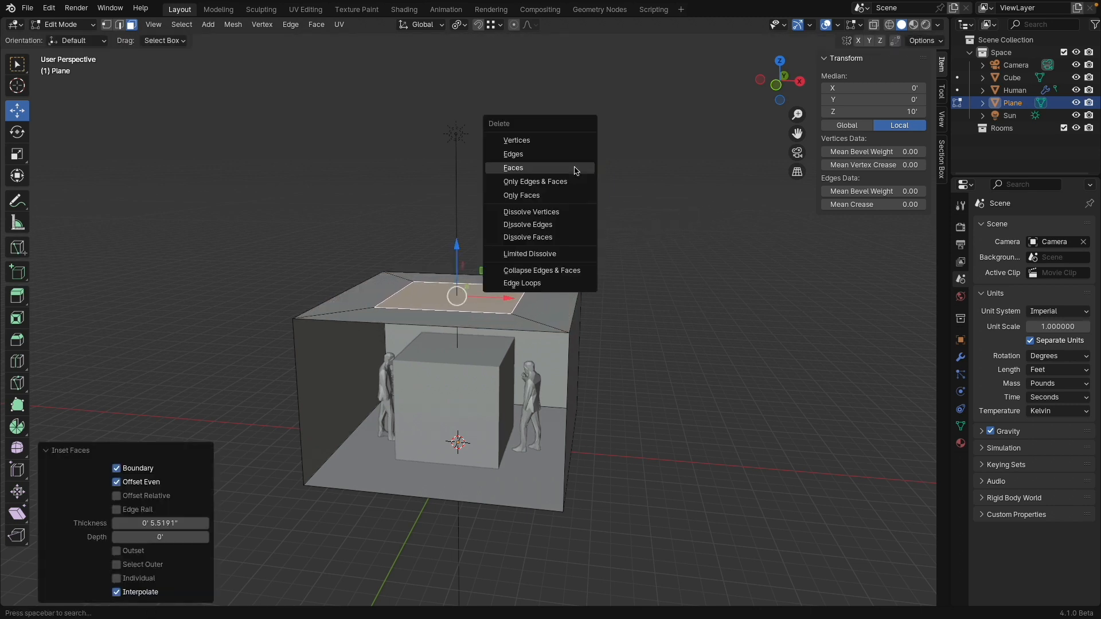
click(575, 168)
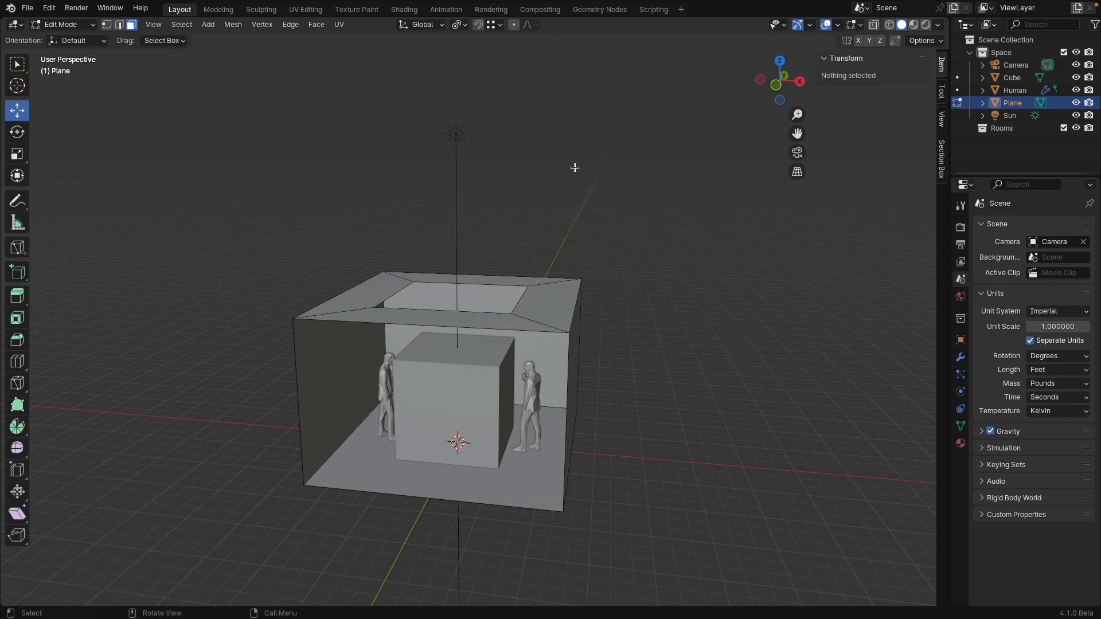
- Examine the skylight's lighting in rendered shading from a close front perspective view
click(925, 25)
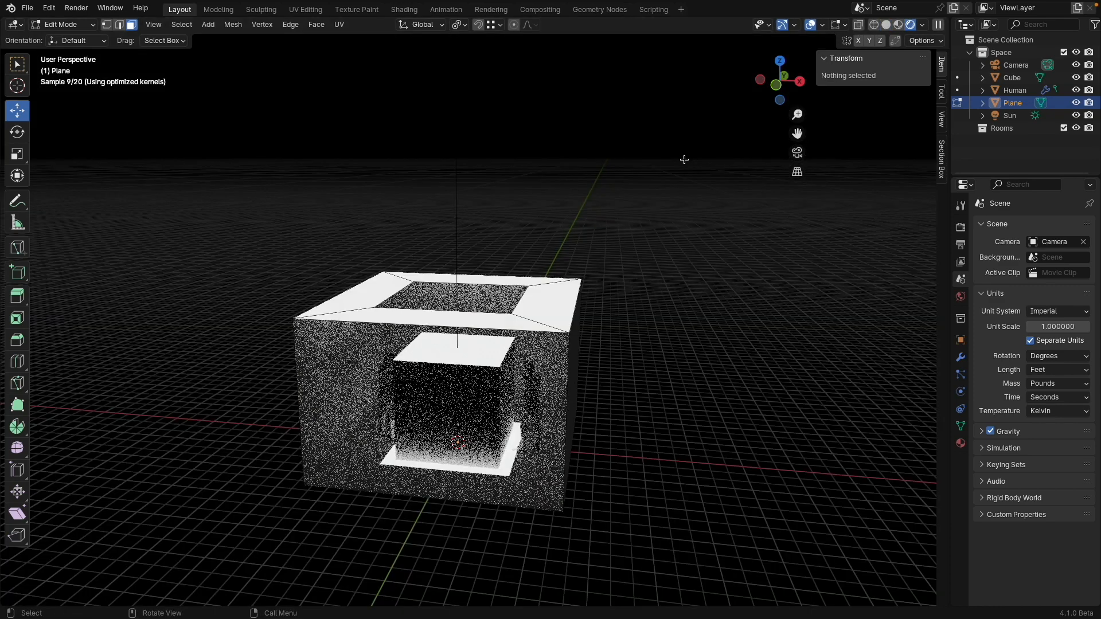
click(776, 85)
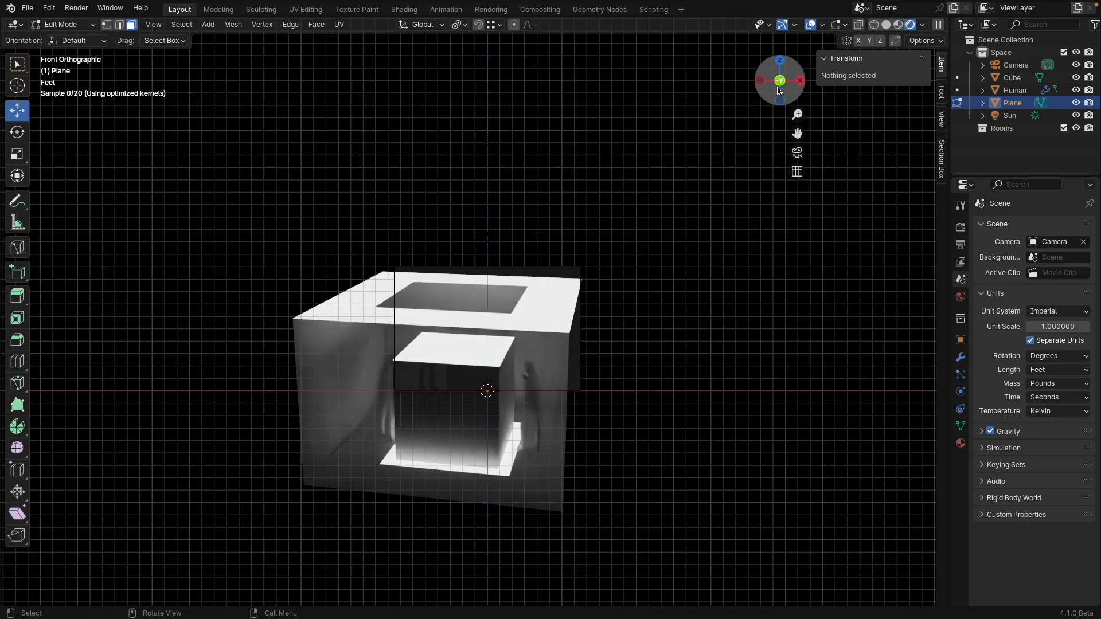
scroll(578, 273, up, 3)
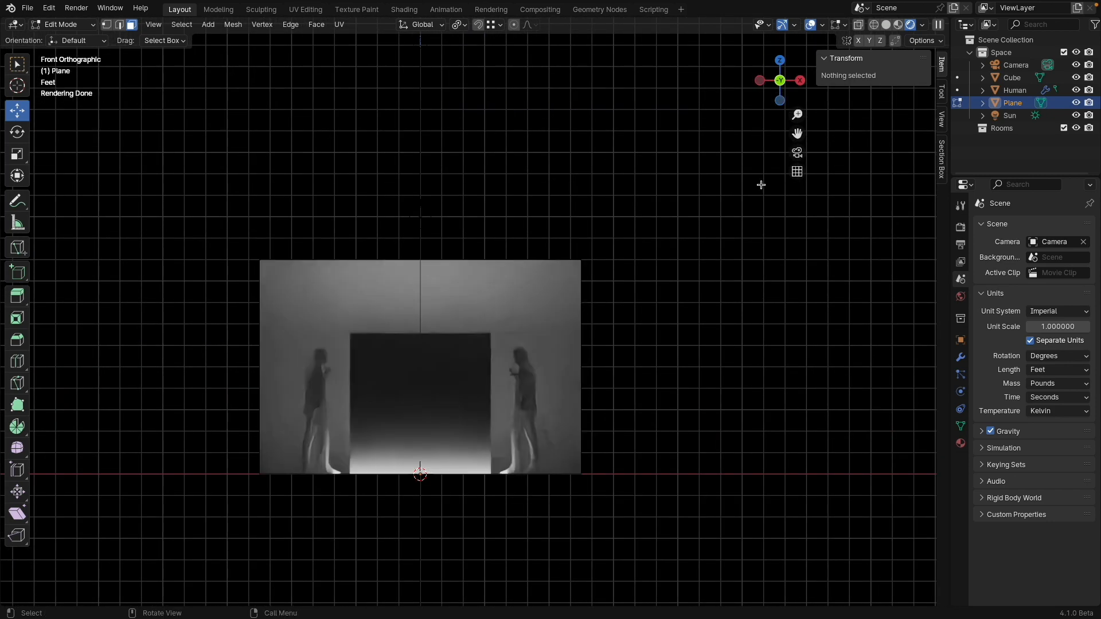
click(797, 172)
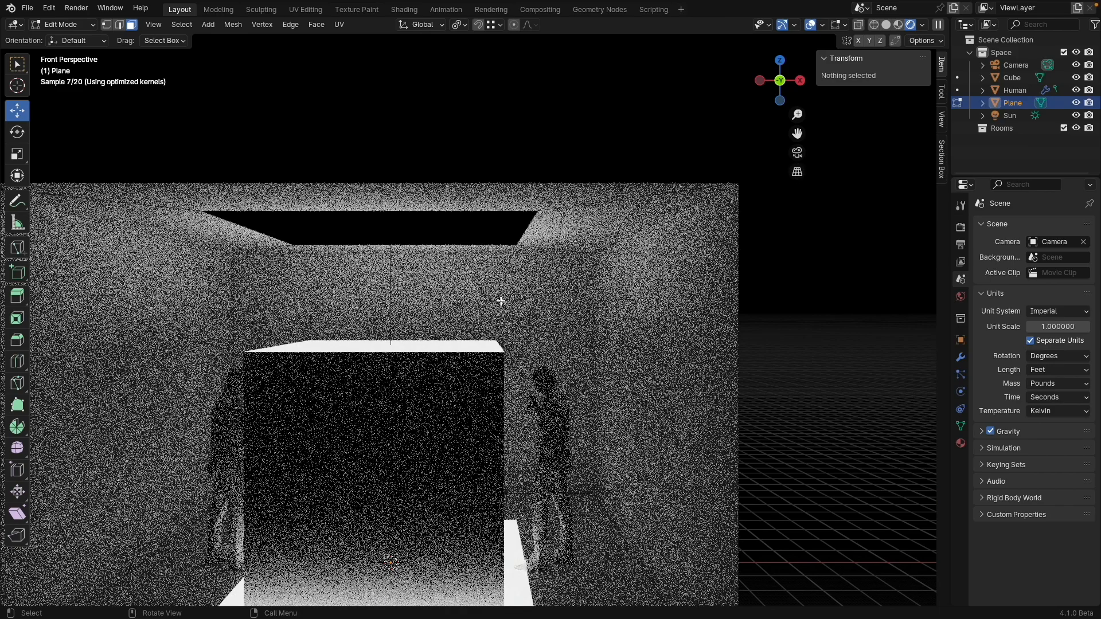
- Hide the cube to reveal the skylight's light on the floor, and return the room to Object Mode
scroll(501, 301, down, 5)
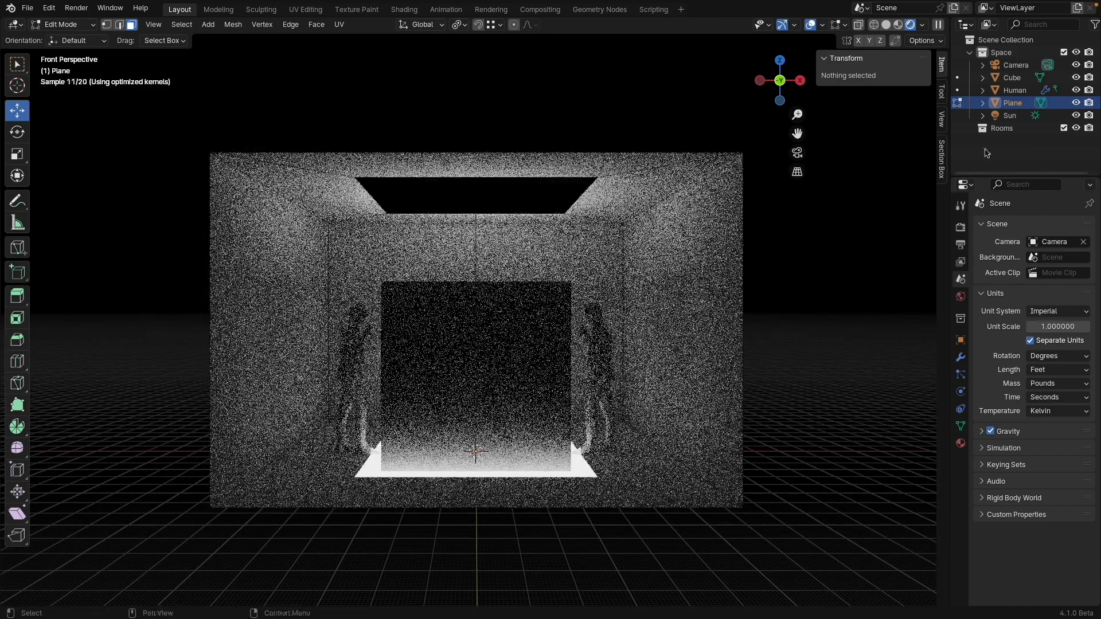
click(1076, 77)
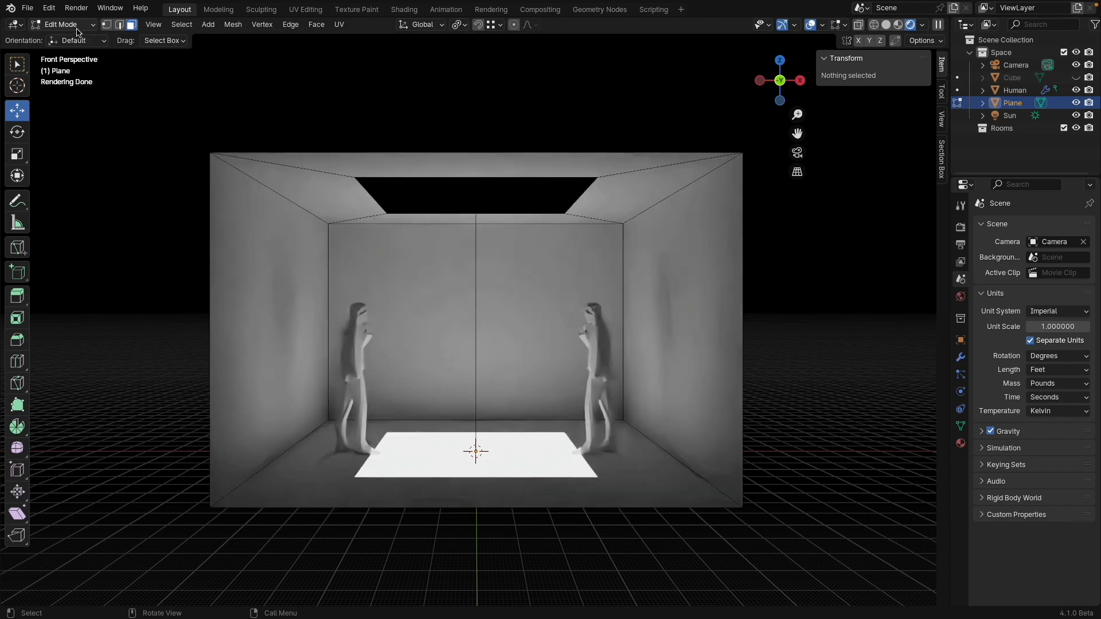
click(78, 25)
click(73, 39)
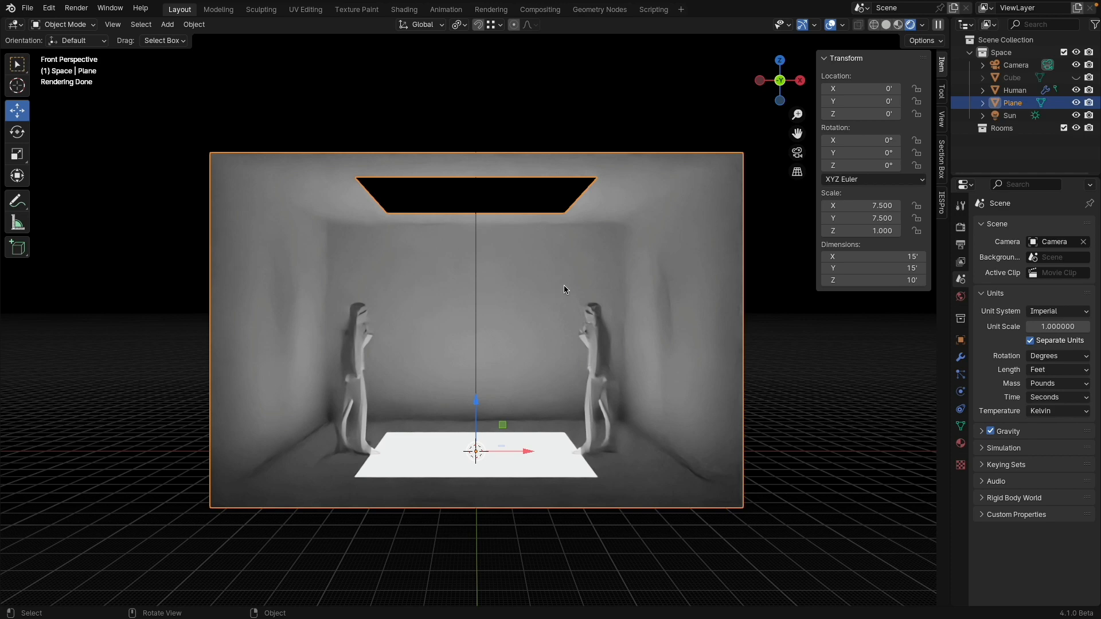
- In solid shading, fill the room's open front with a face from its border edges and return to Object Mode
key(z)
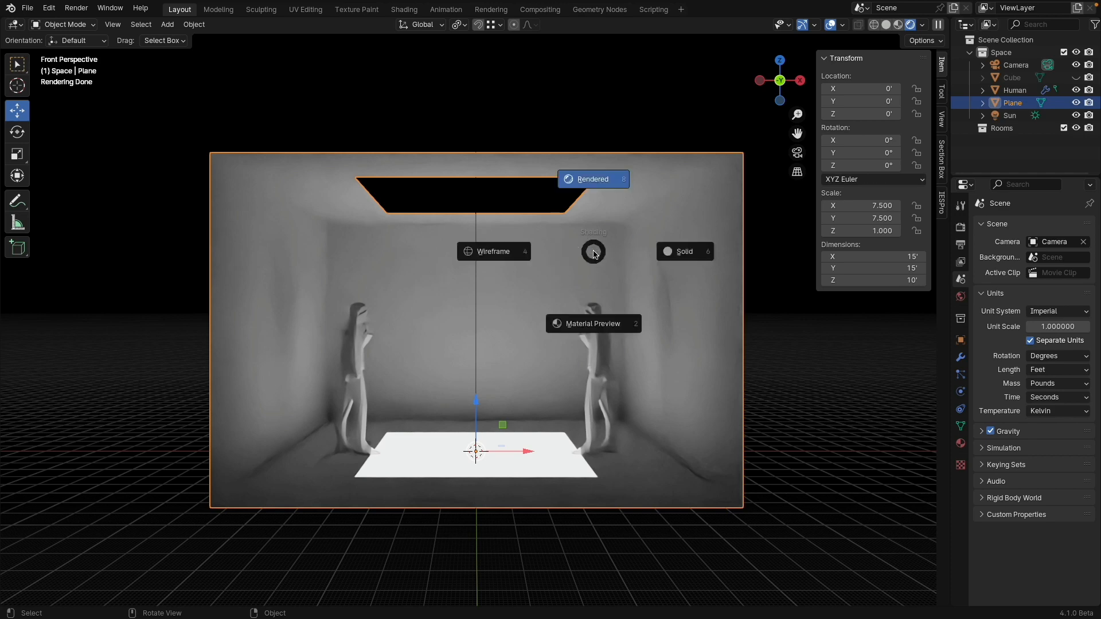
click(688, 254)
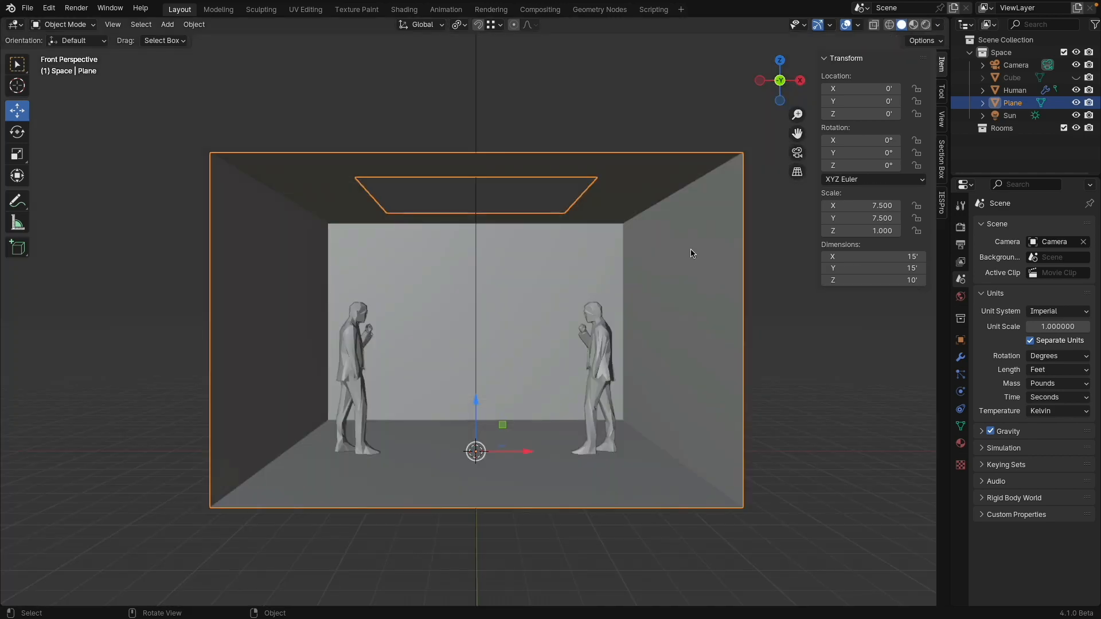
click(68, 25)
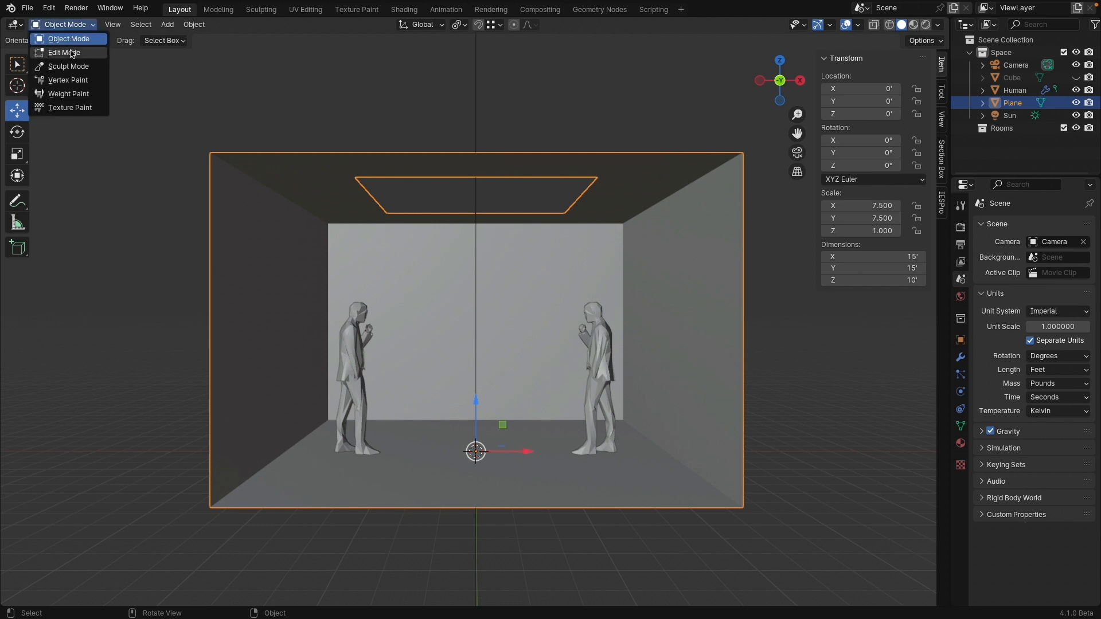
click(71, 51)
click(119, 25)
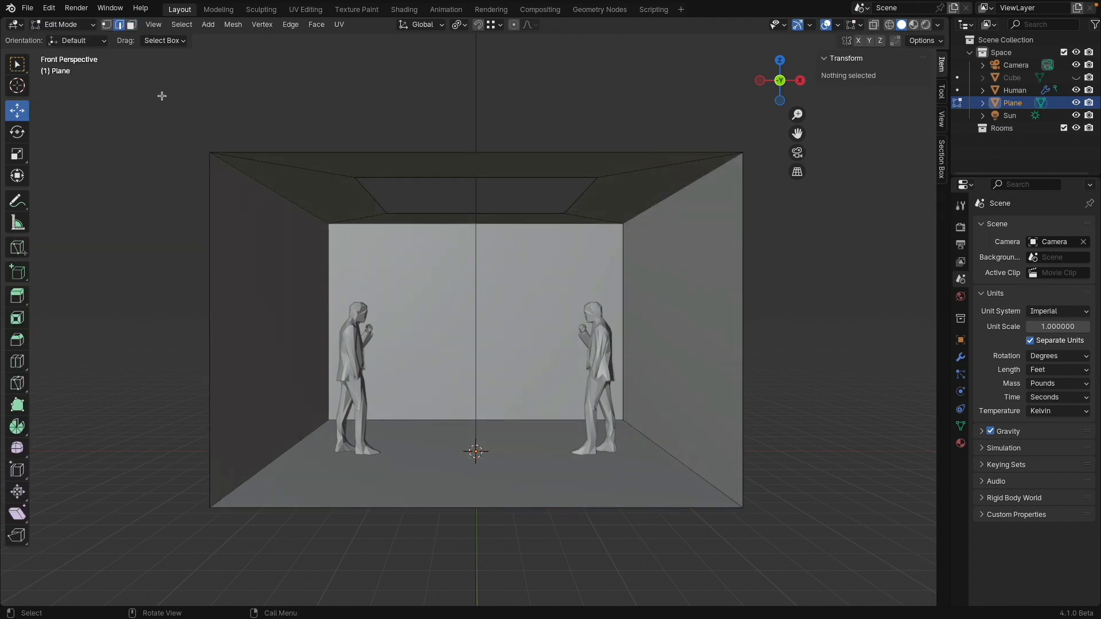
click(213, 194)
shift+click(742, 224)
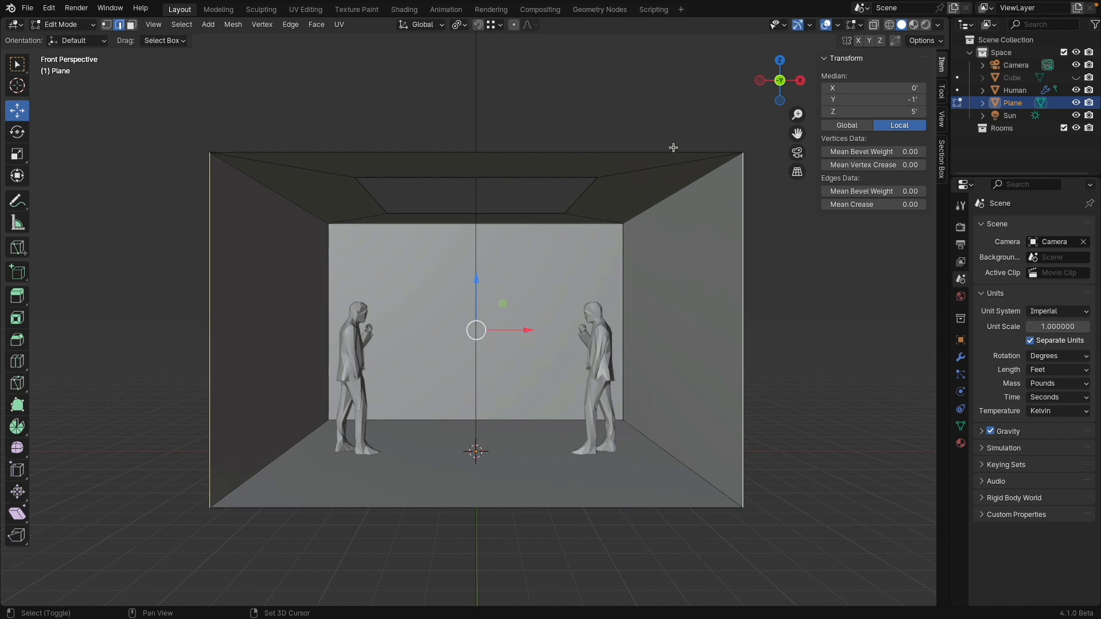
shift+click(644, 509)
key(f)
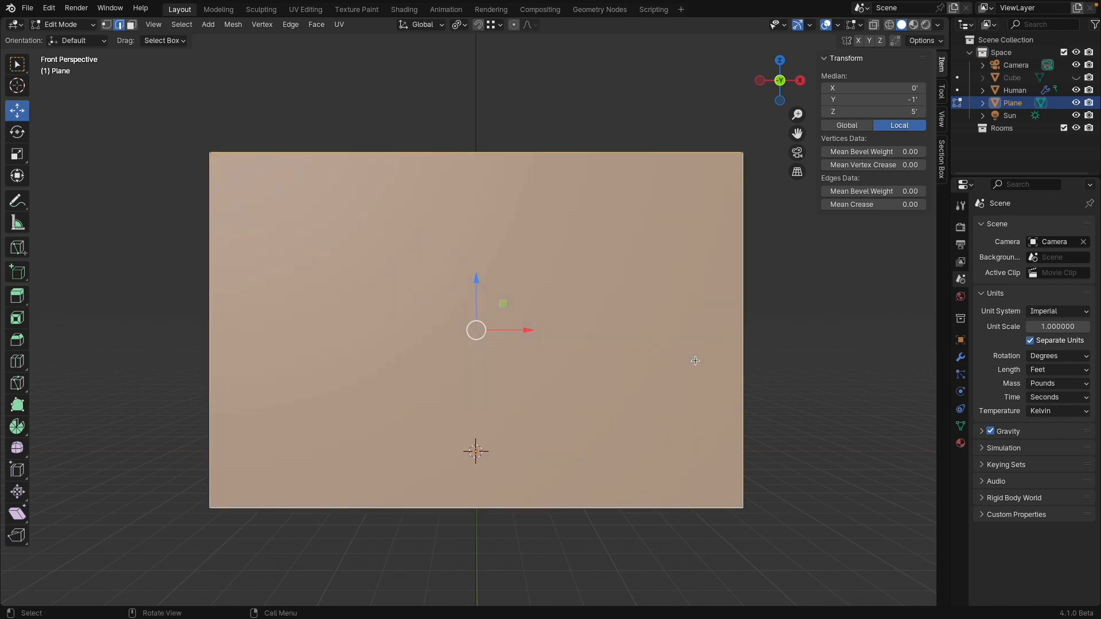
click(64, 24)
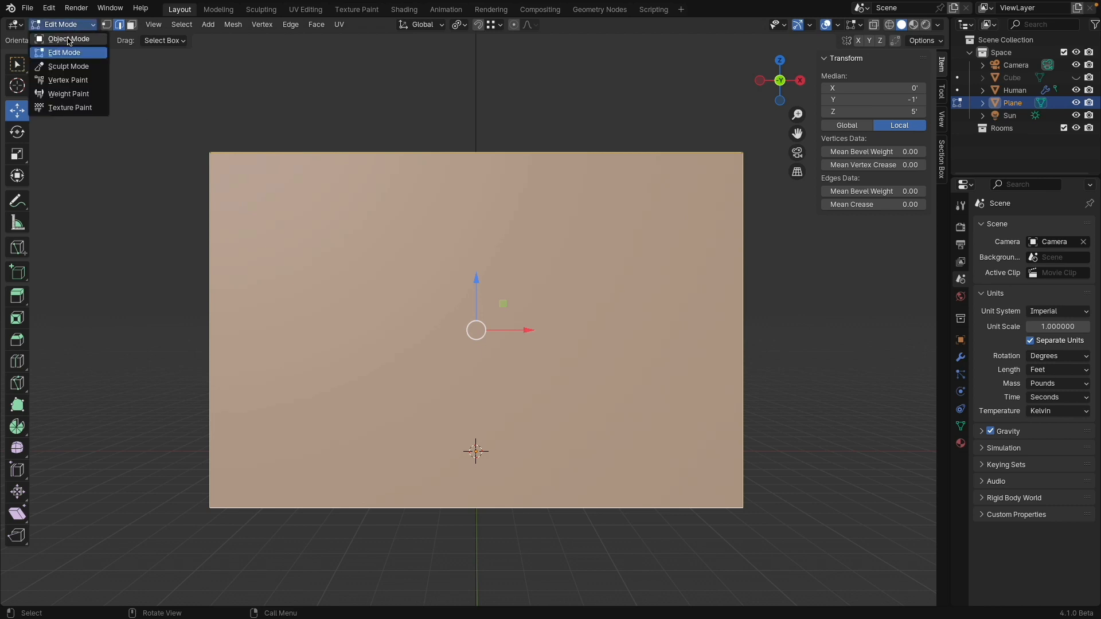
click(68, 39)
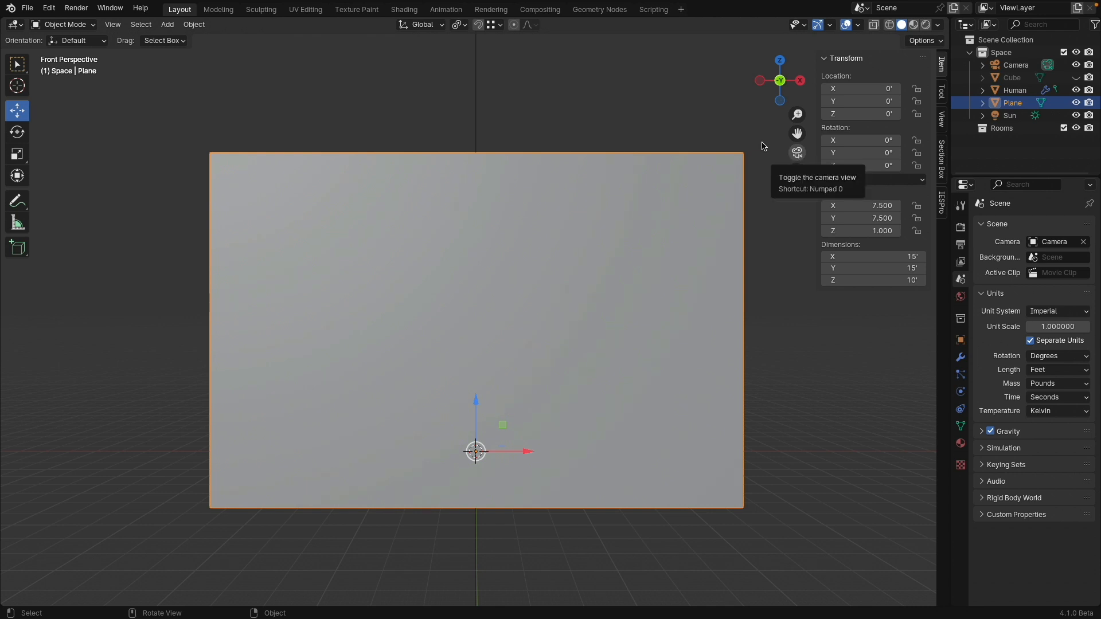
- Split the 3D viewport vertically into two areas and show the camera view in one of them
right_click(666, 18)
click(644, 32)
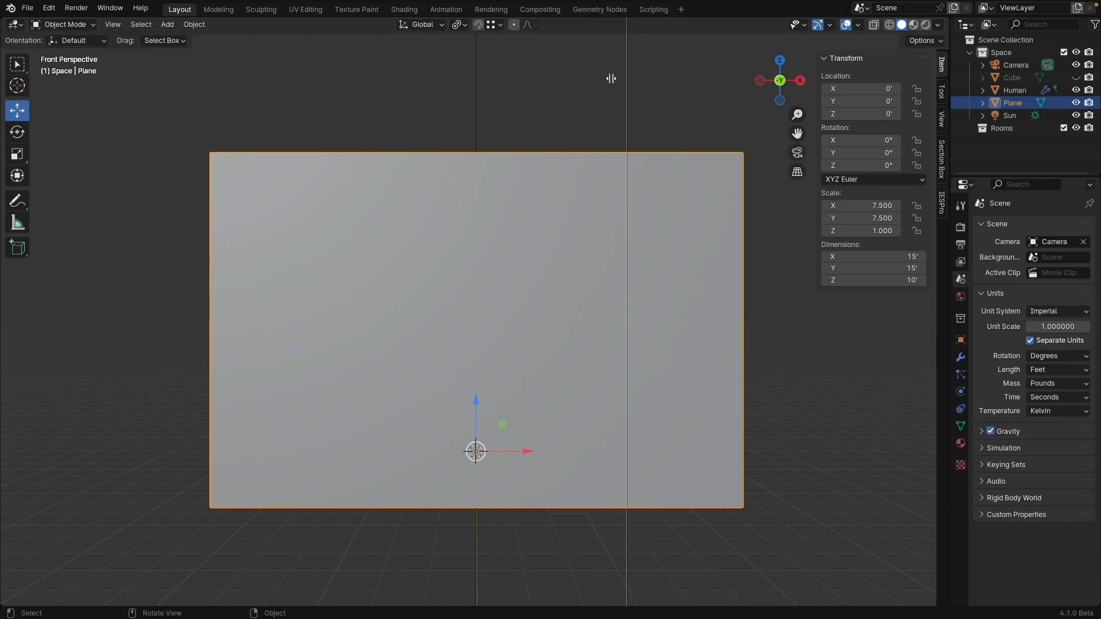
click(602, 97)
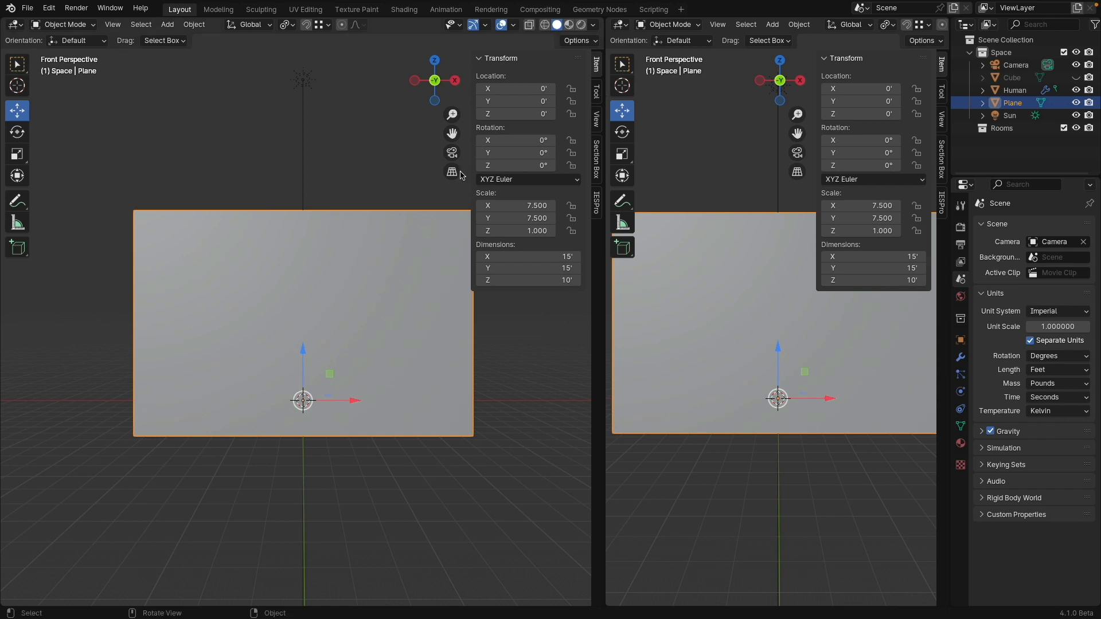
click(452, 152)
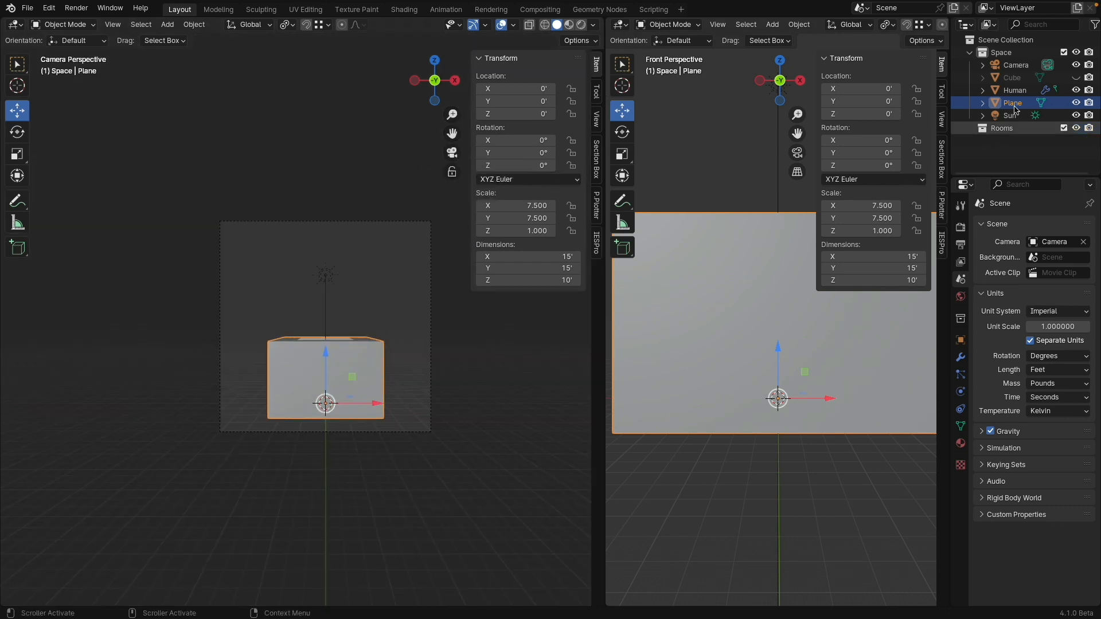
- In a right orthographic view, move the camera to about Y -29' 4.93" and Z 5' 3.803" so it faces the room
click(1015, 65)
click(800, 81)
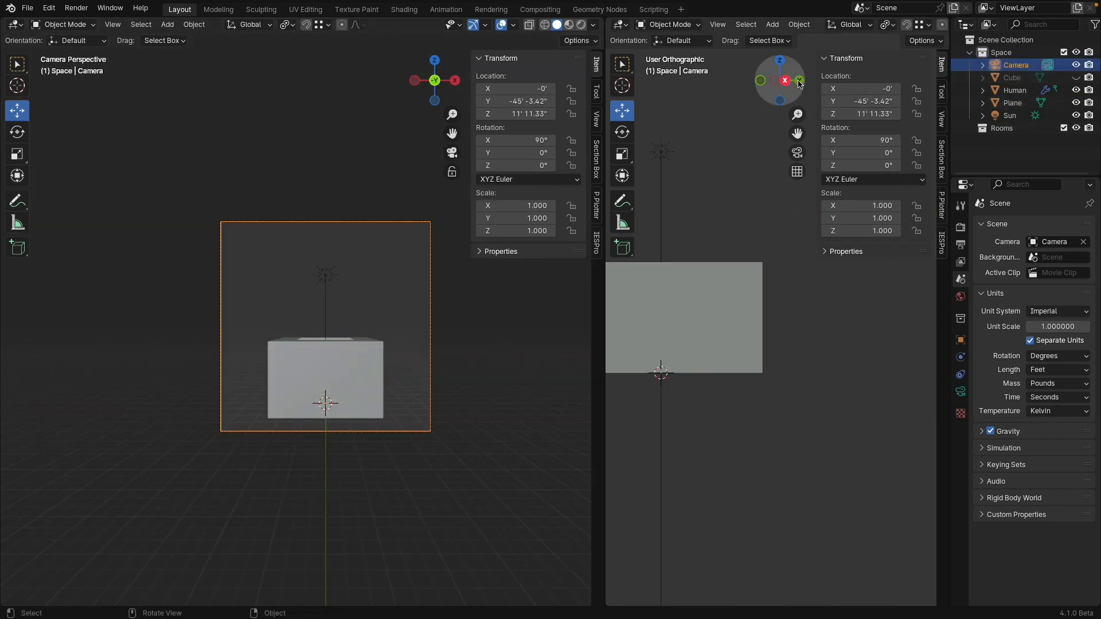
scroll(668, 321, down, 6)
shift+middle_drag(650, 302, 773, 317)
drag(690, 249, 749, 278)
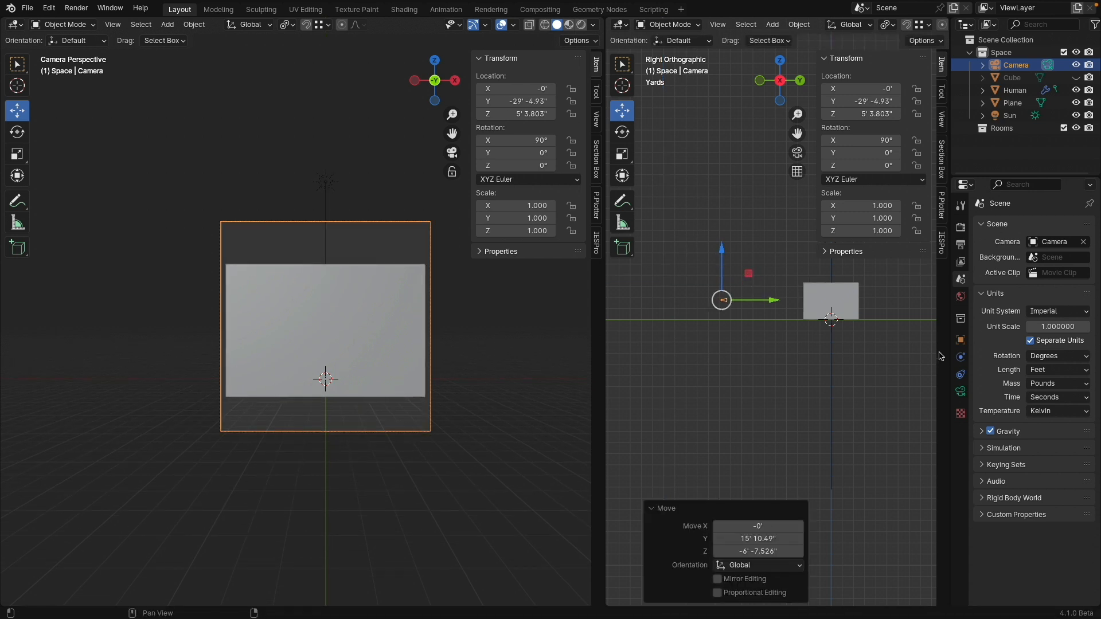
- Display the camera's limits and set its Clip Start to 21' 11" to cut through the room's front wall
click(960, 392)
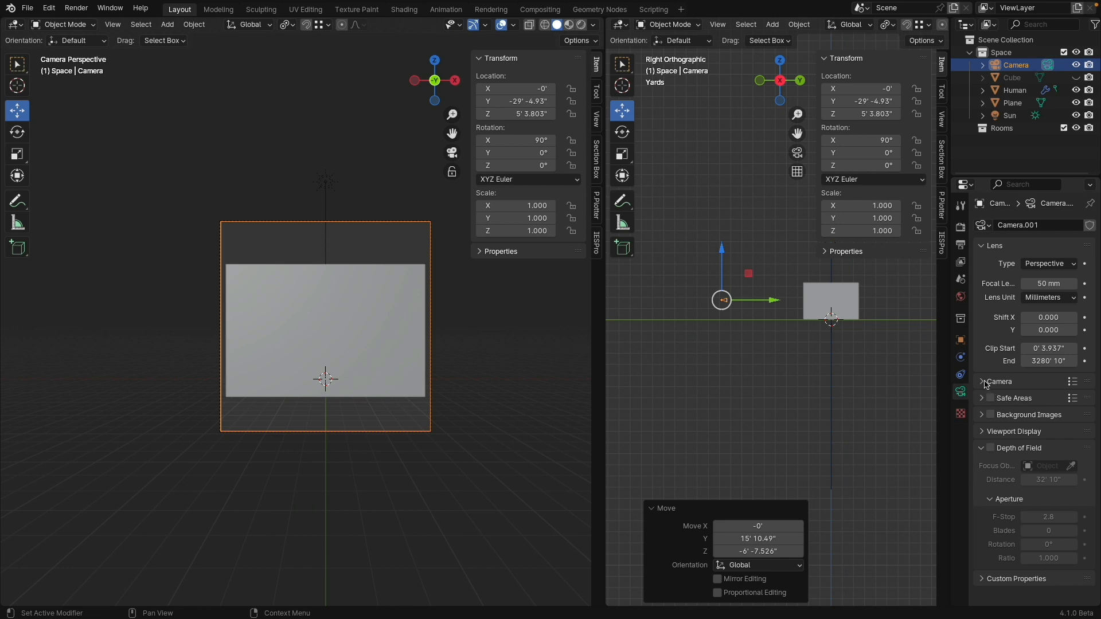
click(983, 431)
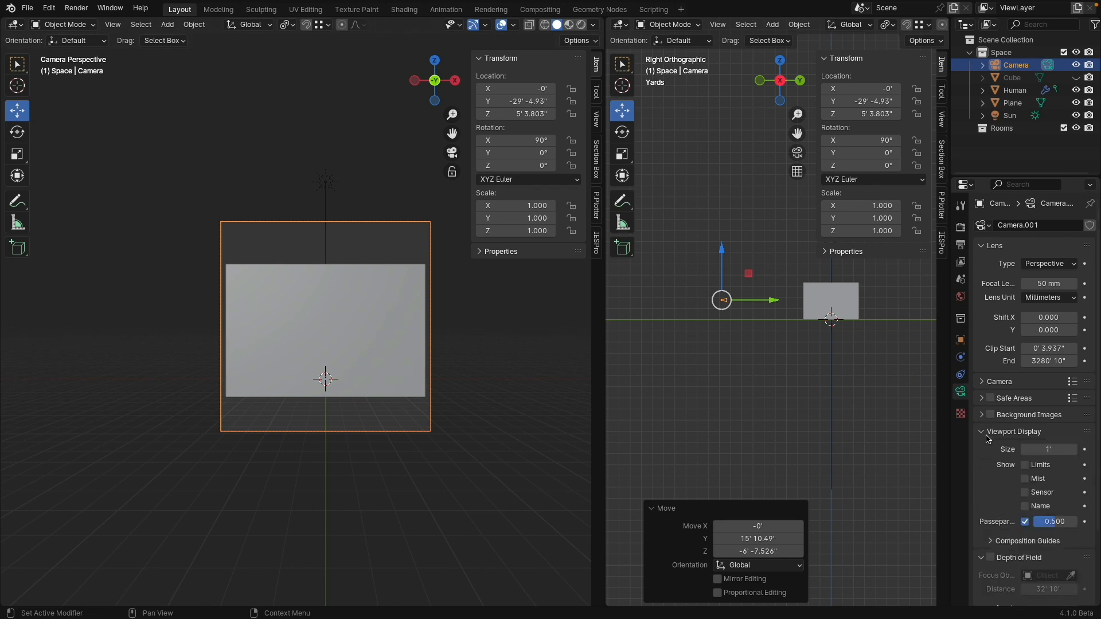
click(1025, 465)
scroll(789, 300, up, 5)
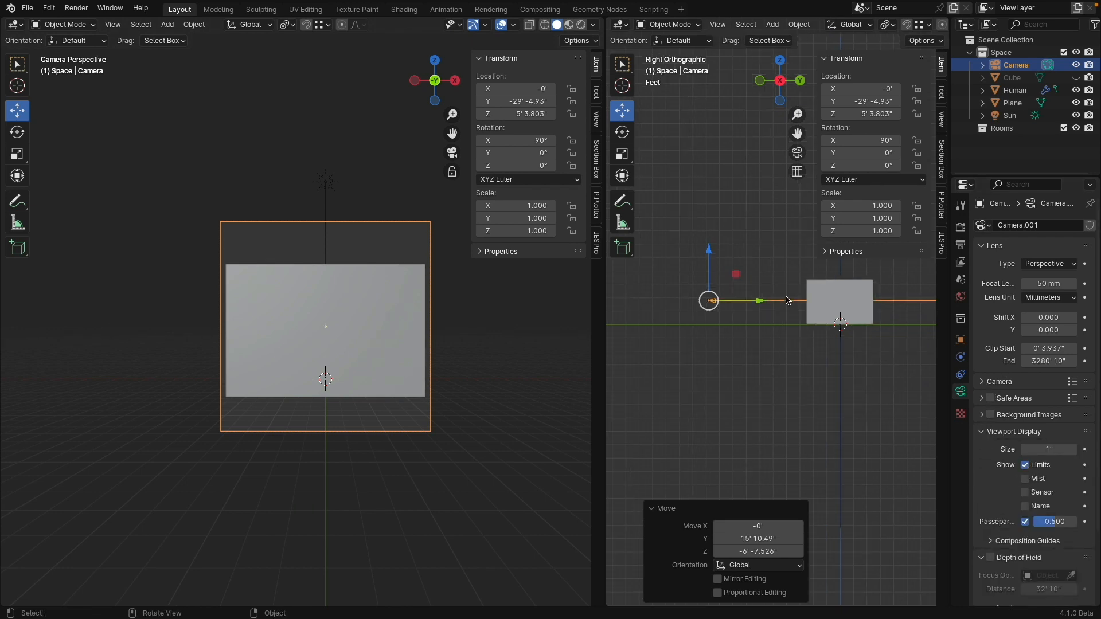
scroll(977, 329, down, 2)
drag(1048, 324, 1084, 325)
drag(1049, 324, 1070, 324)
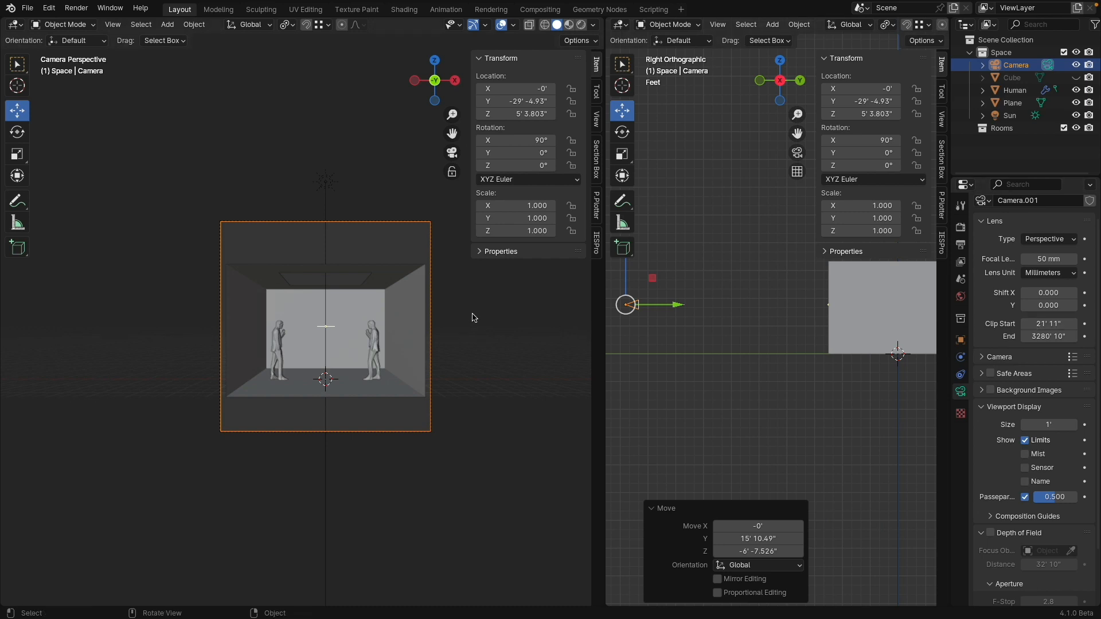
- Switch the camera view to rendered shading, and join the two viewports back into one camera view
click(581, 25)
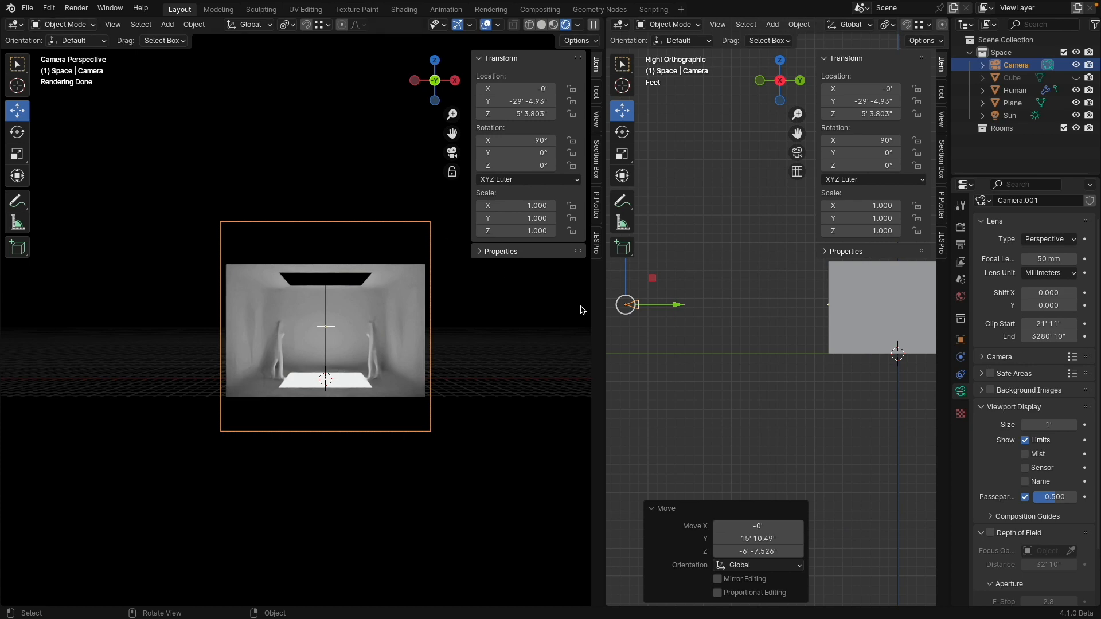
right_click(604, 313)
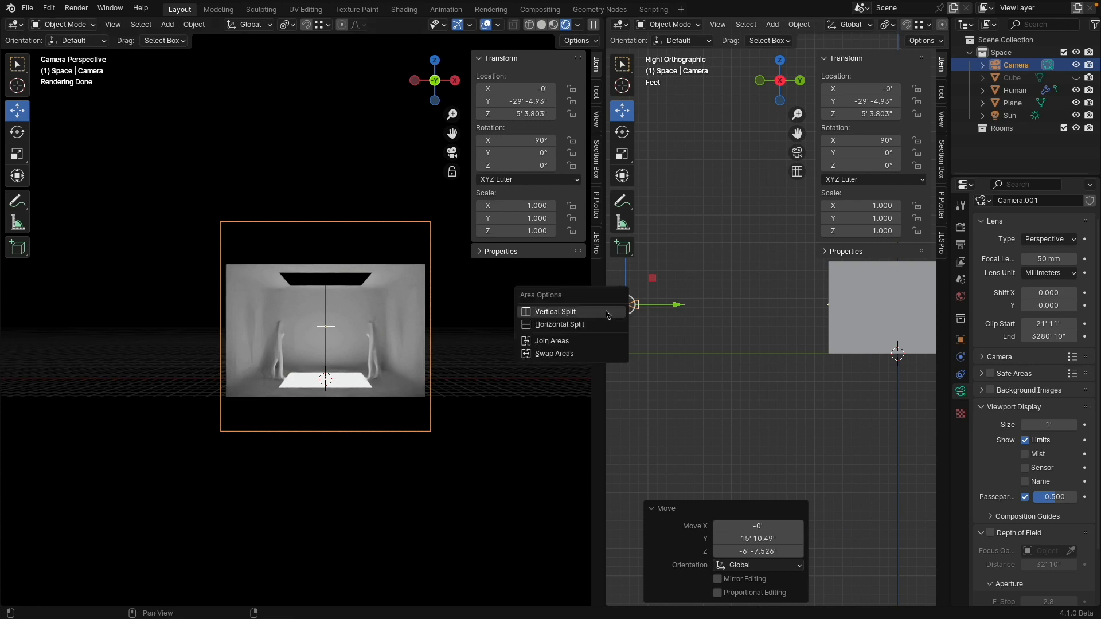
click(606, 341)
click(705, 337)
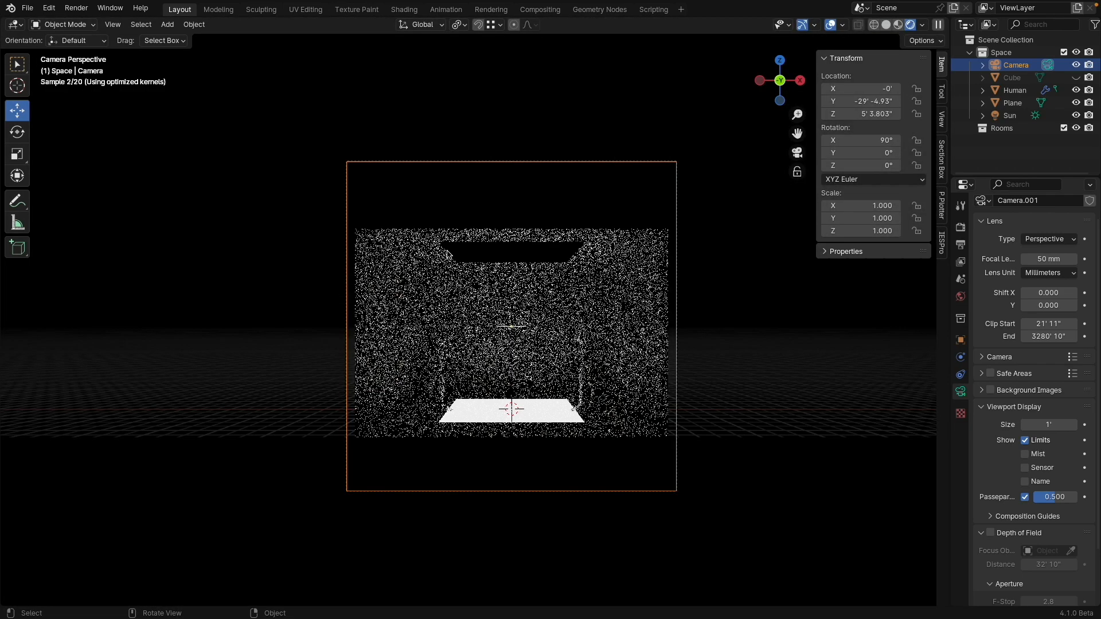
- Hide the camera object in the viewport and centre the camera view
click(1076, 65)
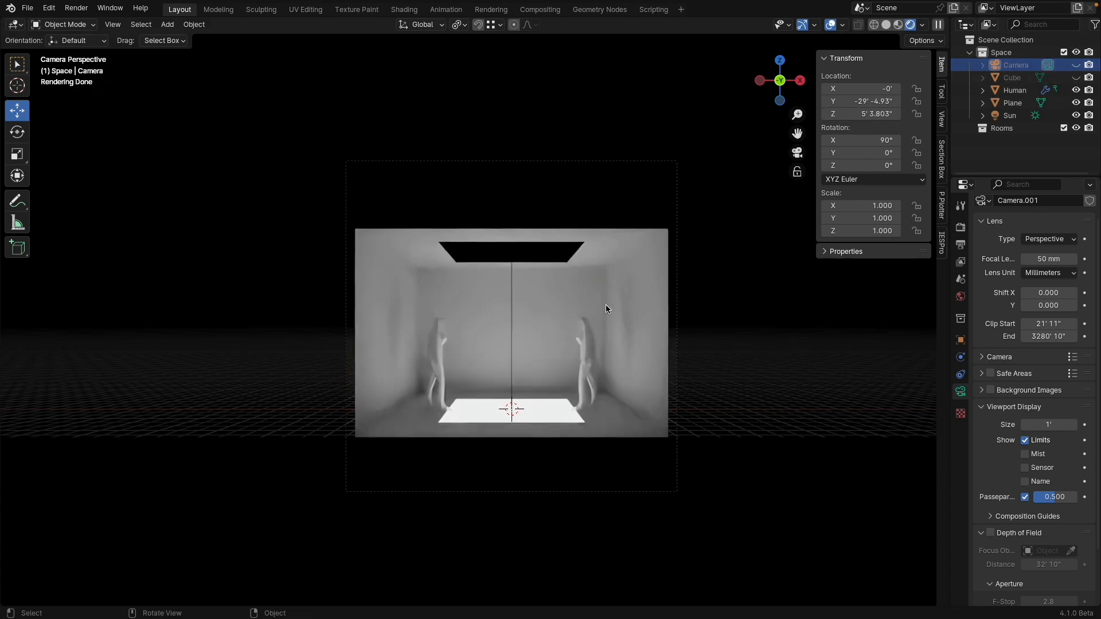
shift+middle_drag(553, 289, 518, 263)
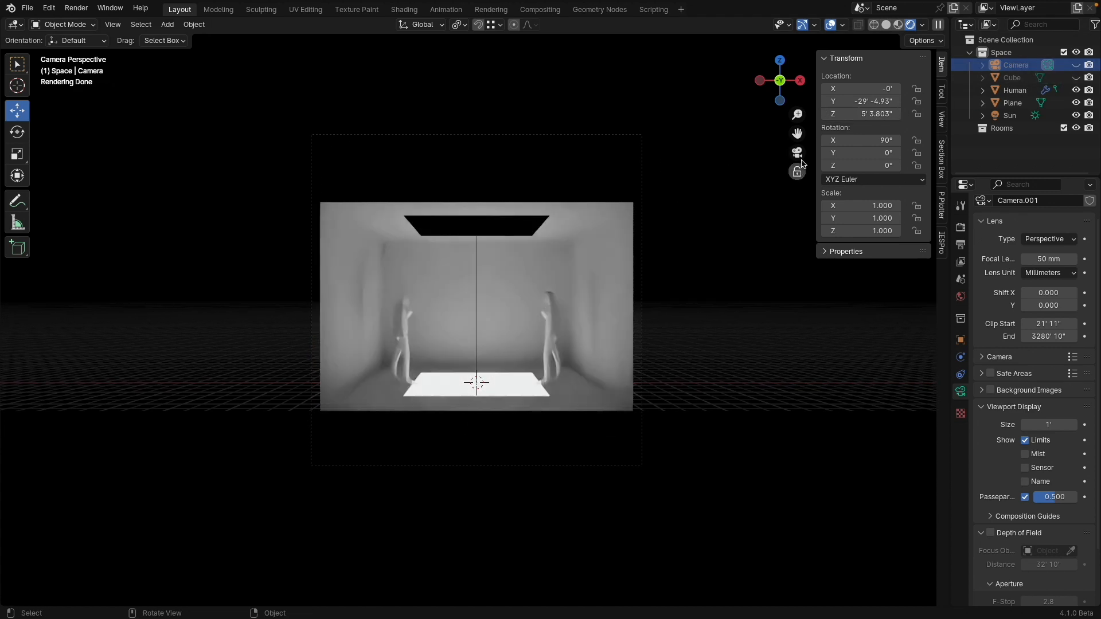
drag(797, 135, 792, 138)
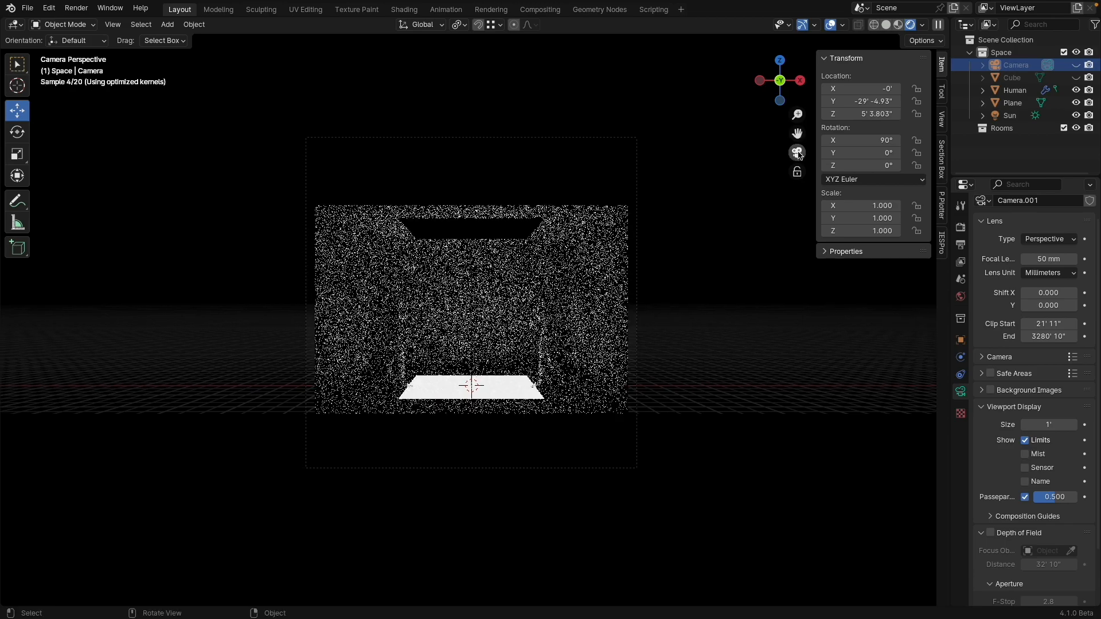
- Delete the room's front face, and return to Object Mode in a front perspective view
middle_drag(713, 207, 287, 376)
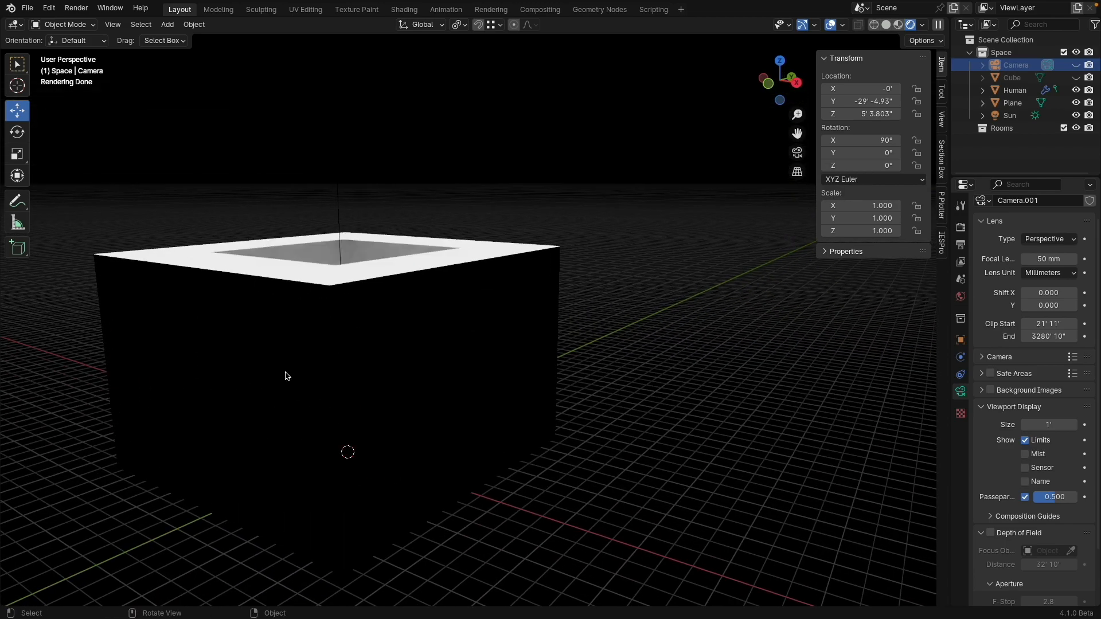
click(287, 376)
click(63, 25)
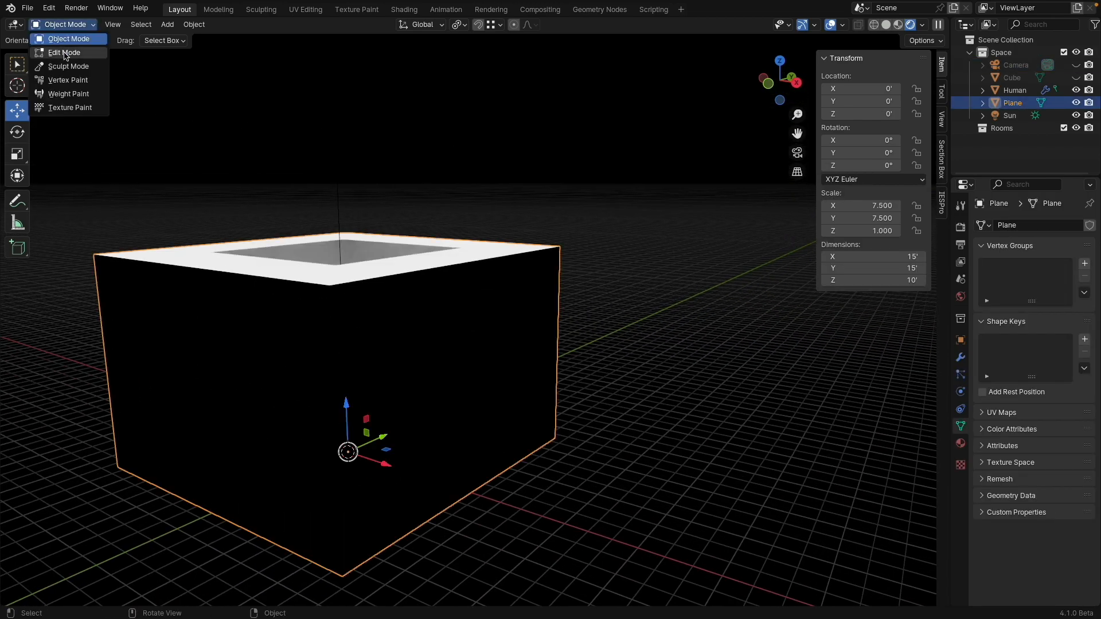
click(66, 52)
key(x)
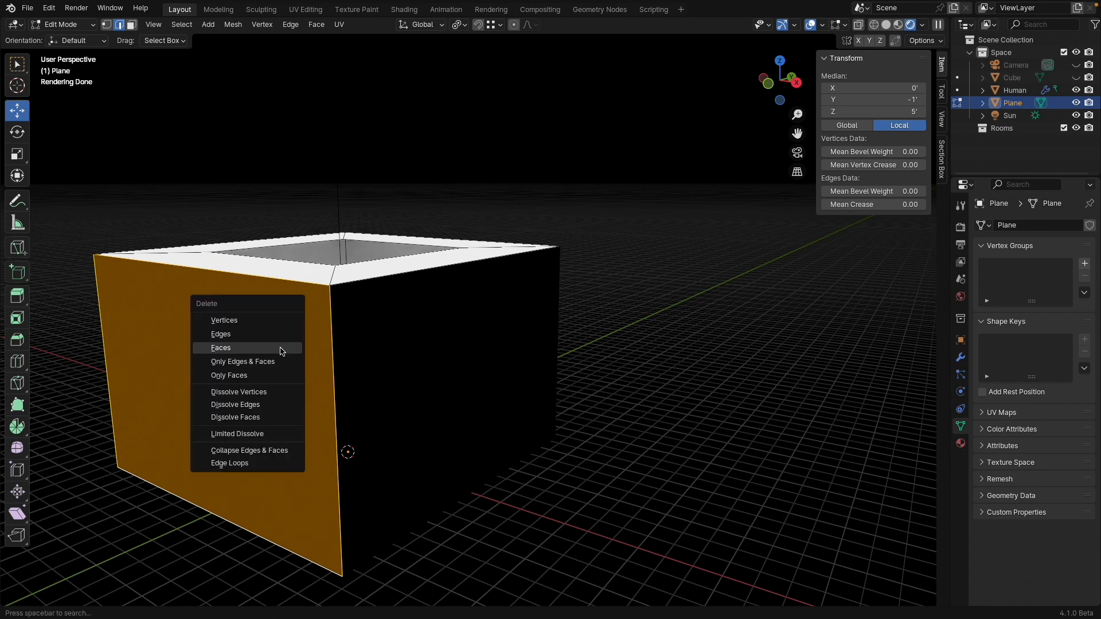
click(284, 352)
click(767, 83)
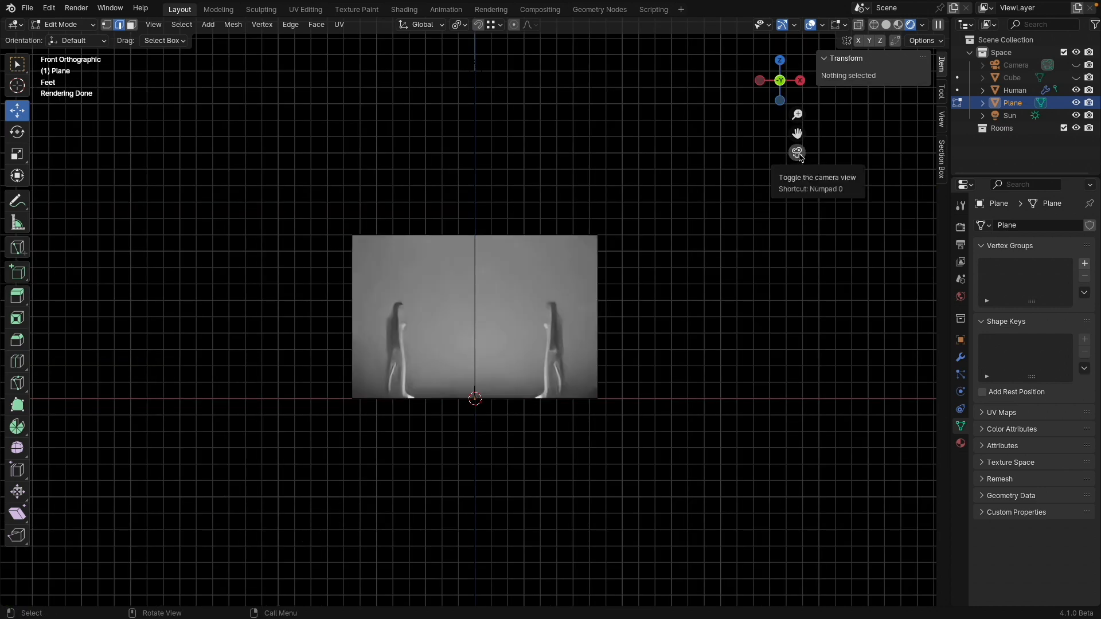
click(798, 172)
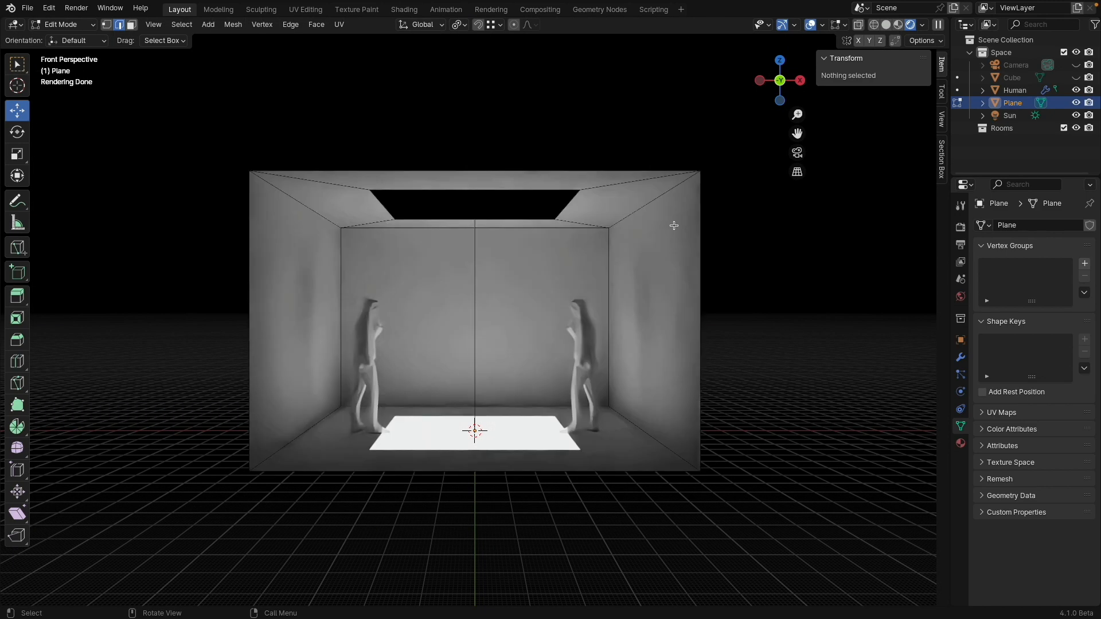
click(74, 24)
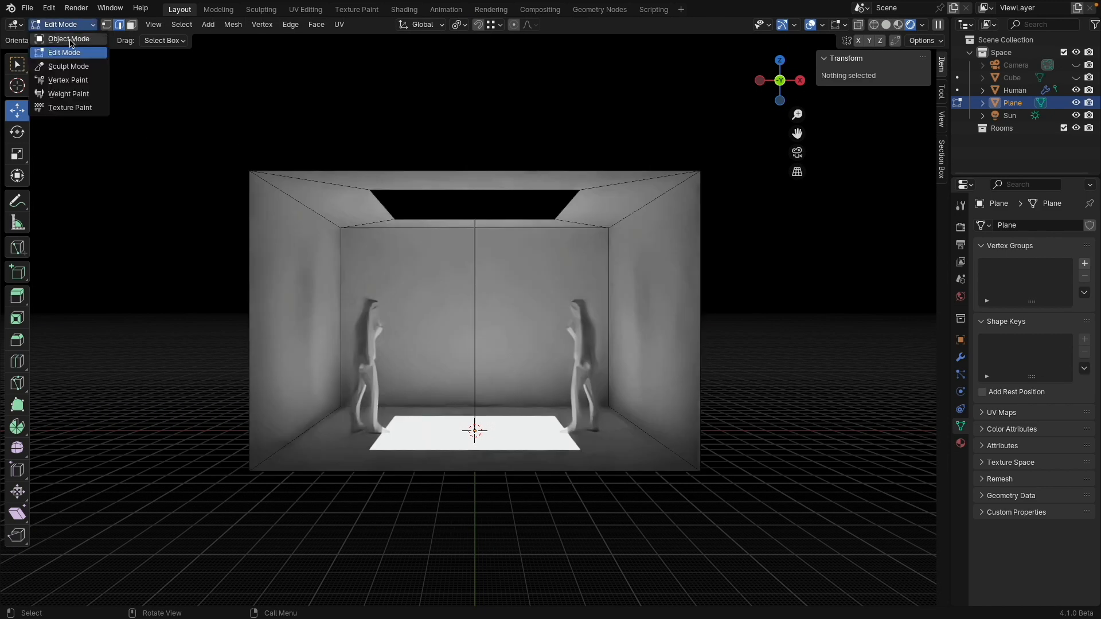
click(69, 39)
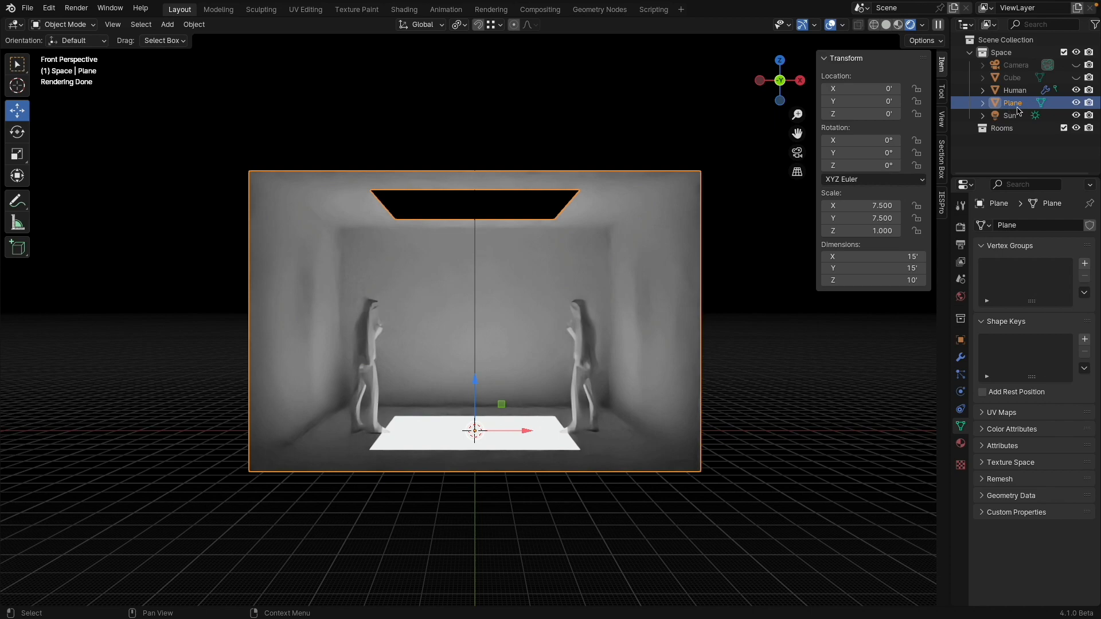
- Rename the Plane object as Room 1
double_click(1013, 103)
text(R)
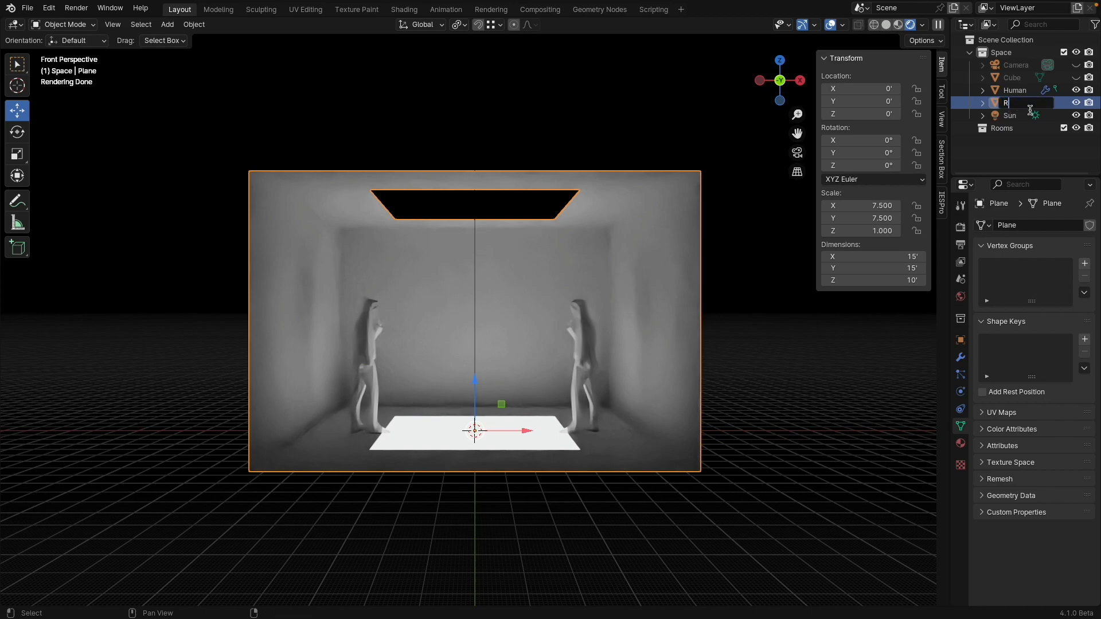
text(oom 1)
key(Return)
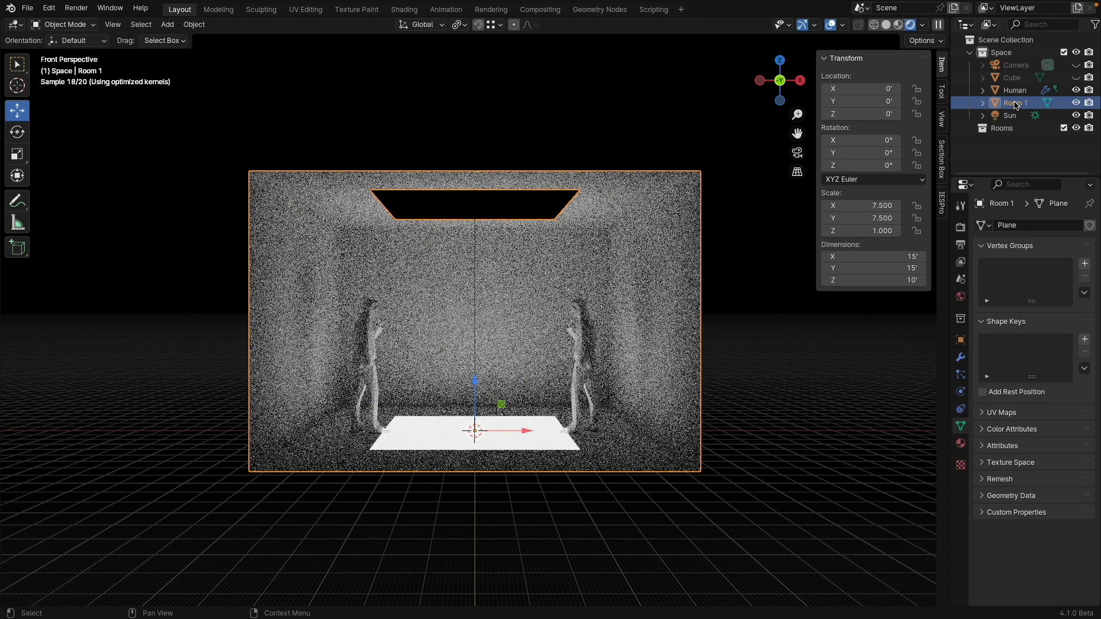
- Move Room 1 into the Rooms collection and duplicate it in place
drag(1015, 104, 1002, 129)
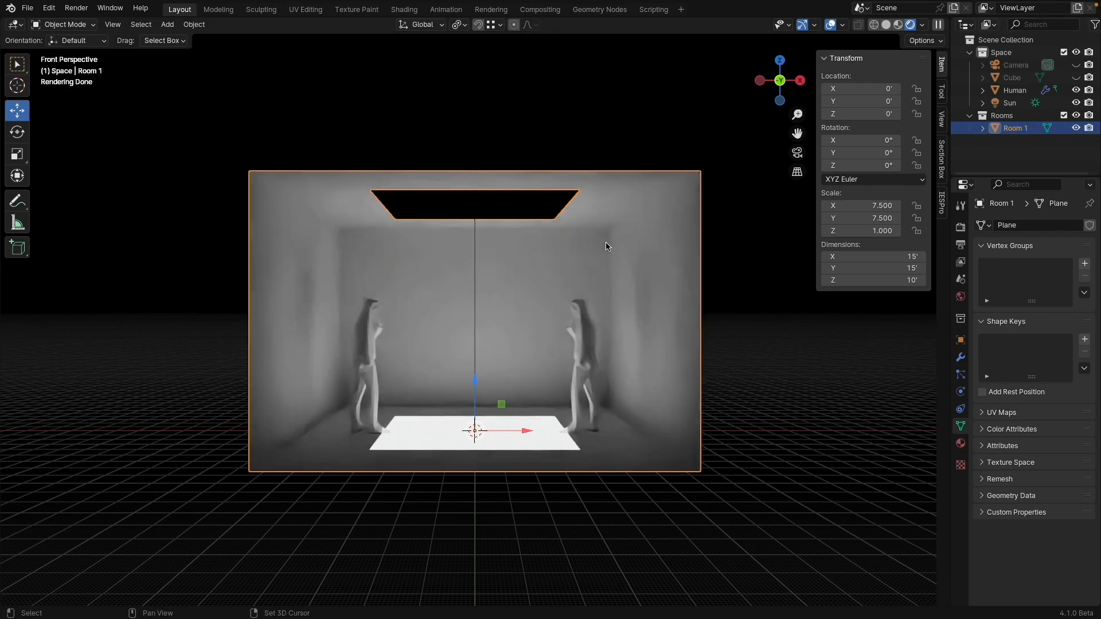
key(shift+d)
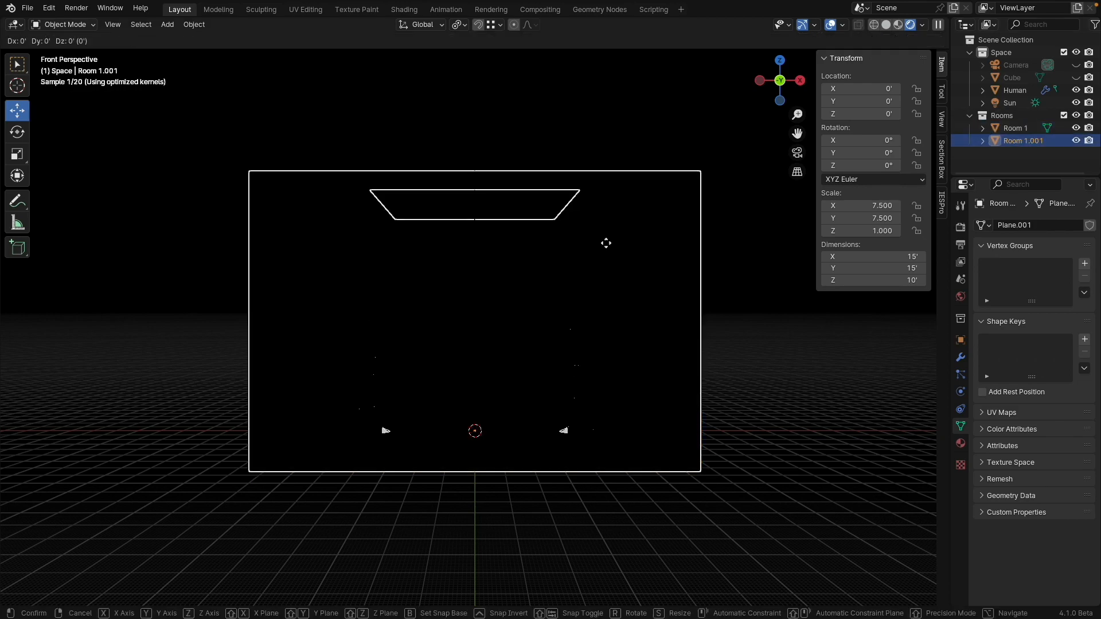
key(Escape)
- Hide the original Room 1 in the viewport and in renders, and rename its duplicate as Room 2
click(1076, 128)
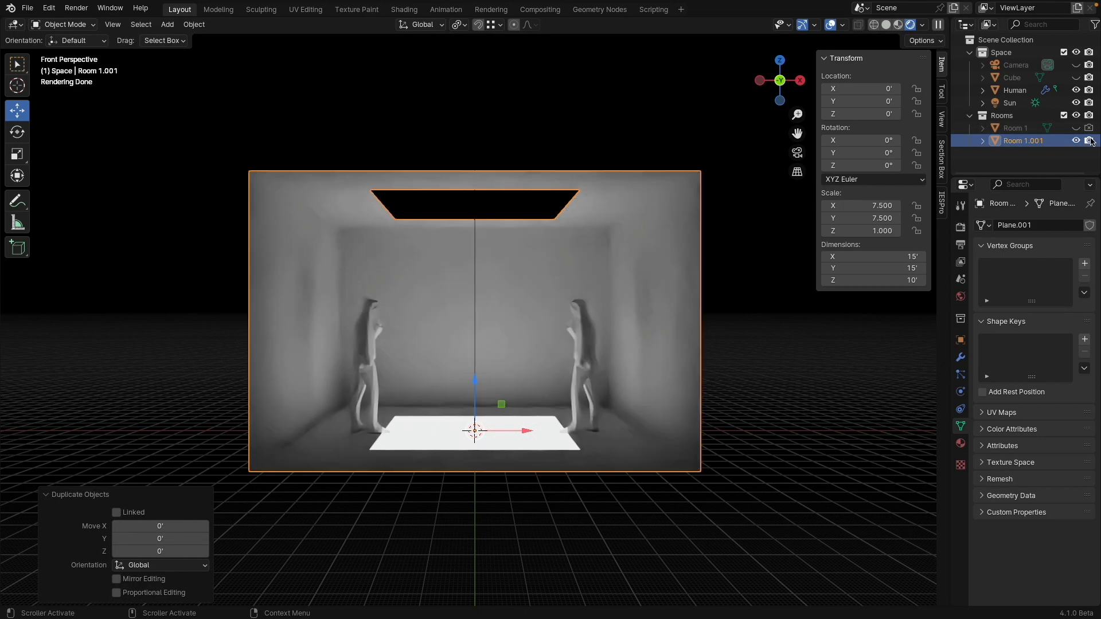
double_click(1035, 141)
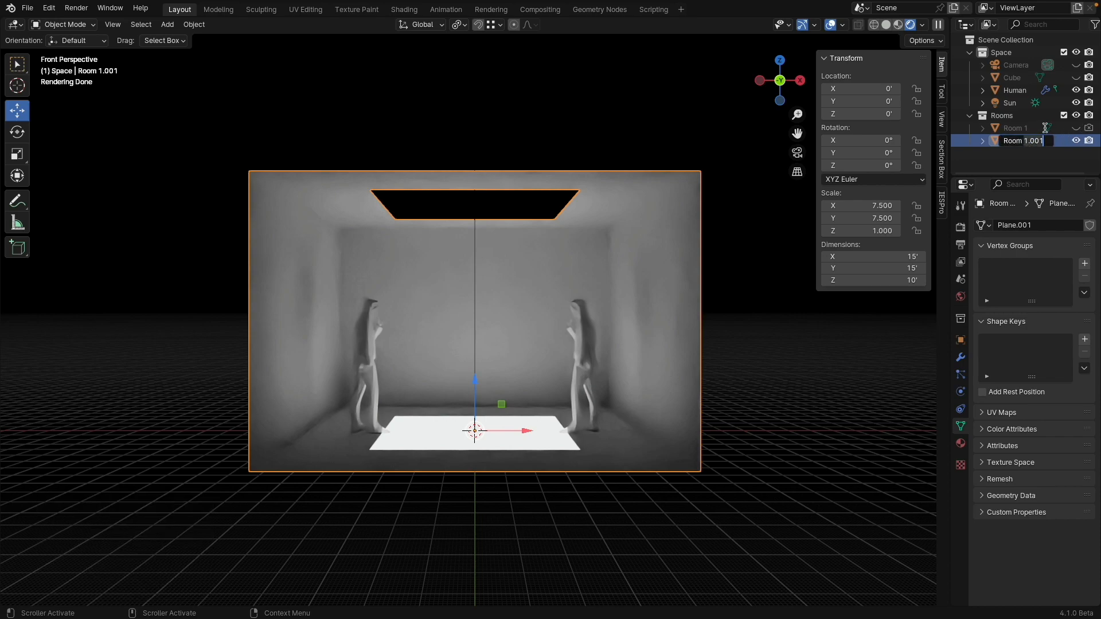
key(BackSpace)
key(BackSpace)
key(BackSpace)
key(BackSpace)
key(BackSpace)
text(2)
key(Return)
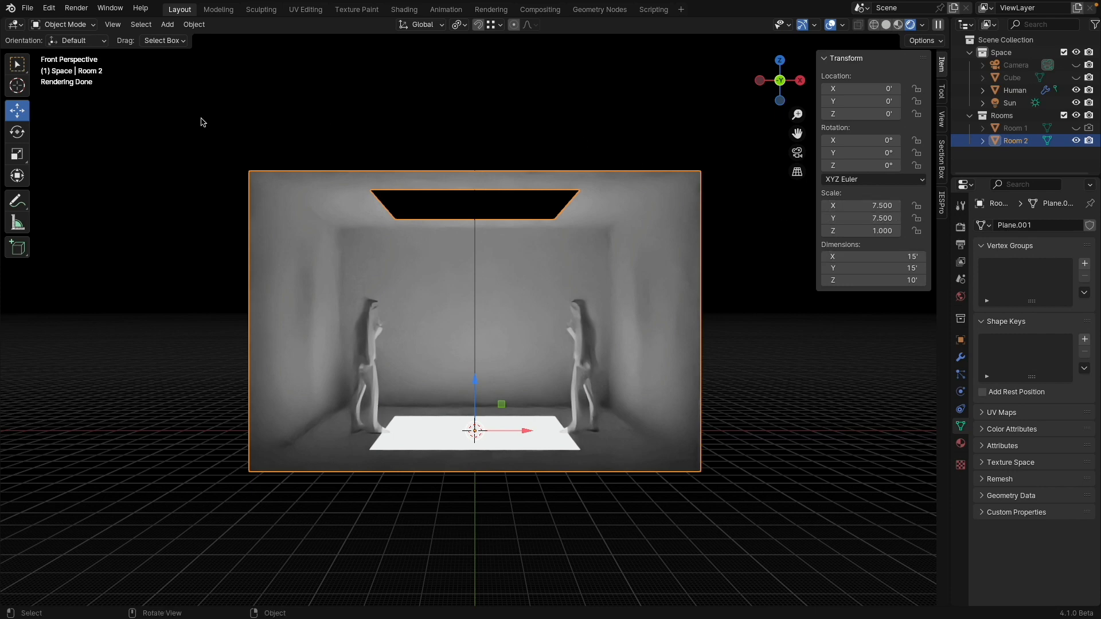
- Apply the scale of Room 2
click(194, 24)
mouse_move(208, 90)
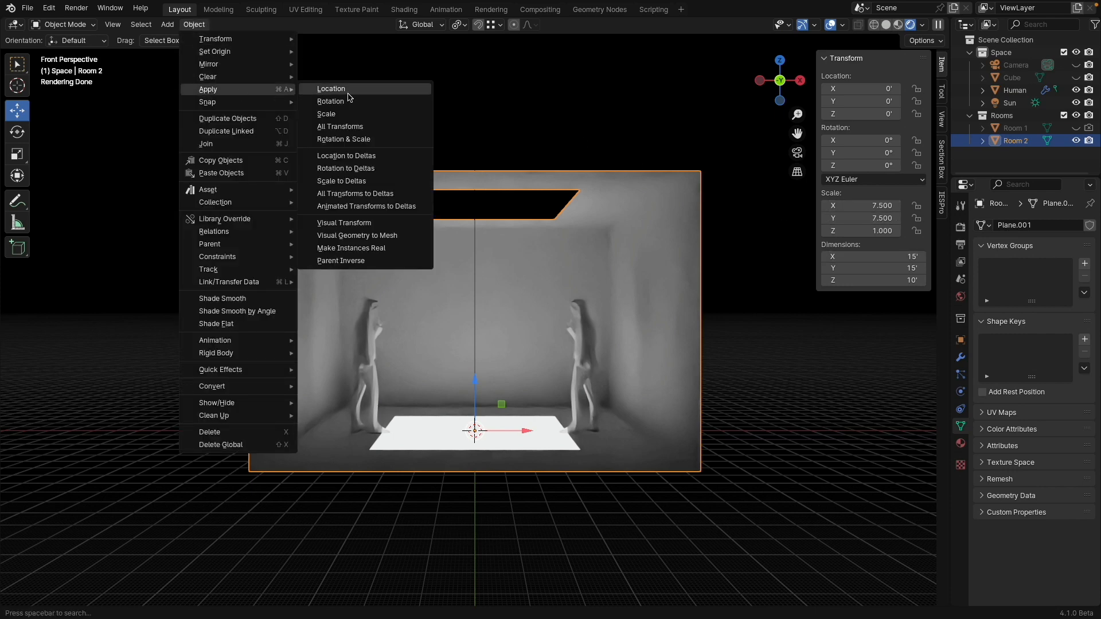
click(353, 114)
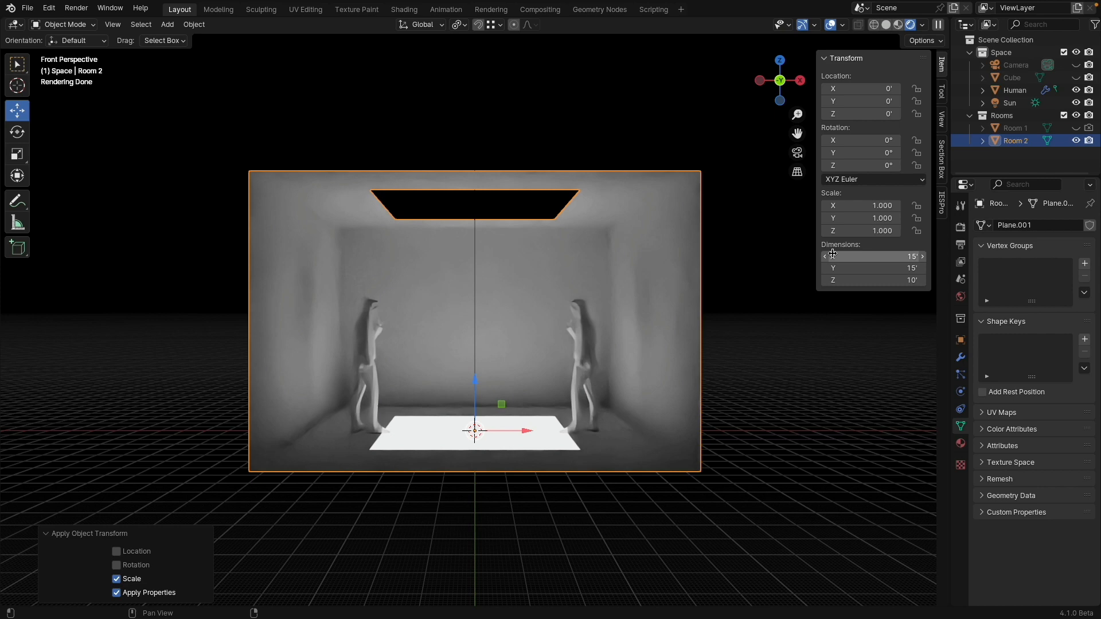
- In Edit Mode, move the right wall face of Room 2 outward by 7.5' along X
click(63, 25)
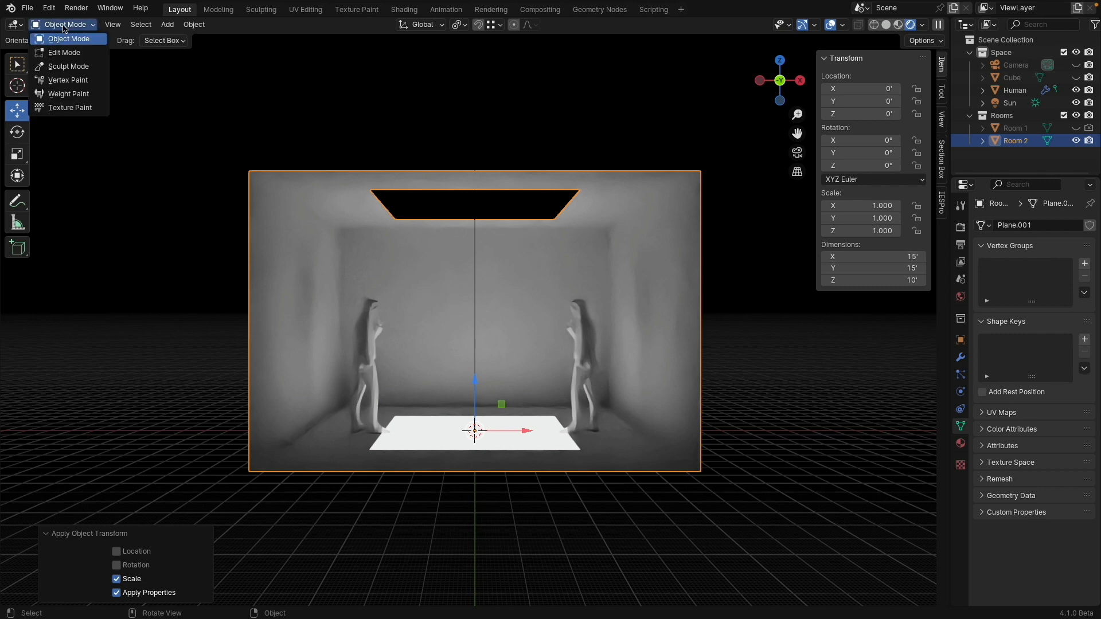
click(64, 52)
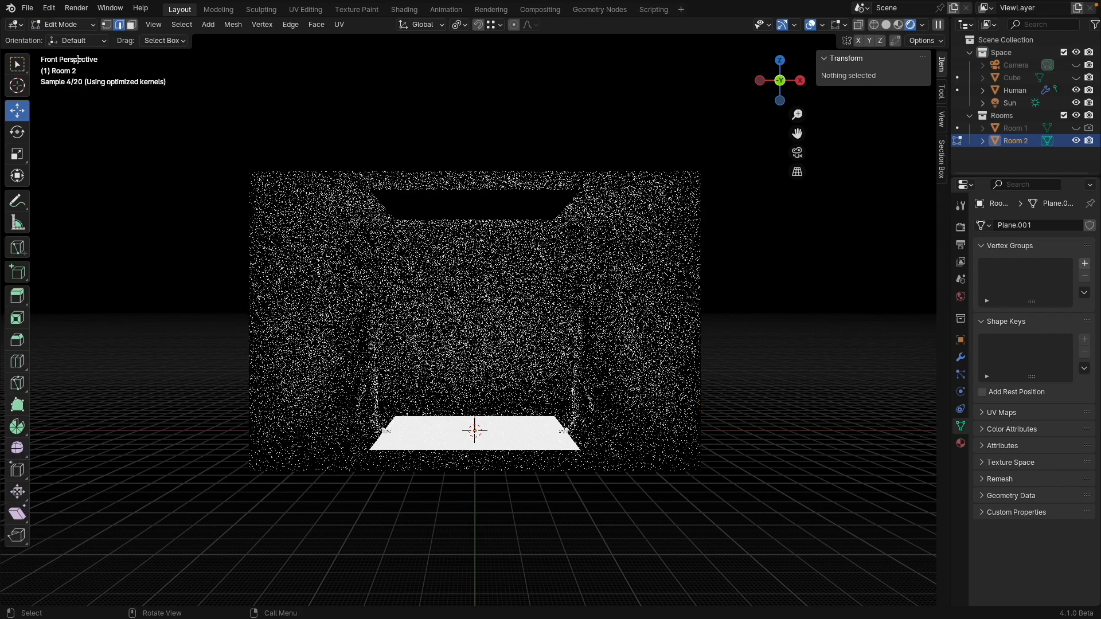
click(650, 286)
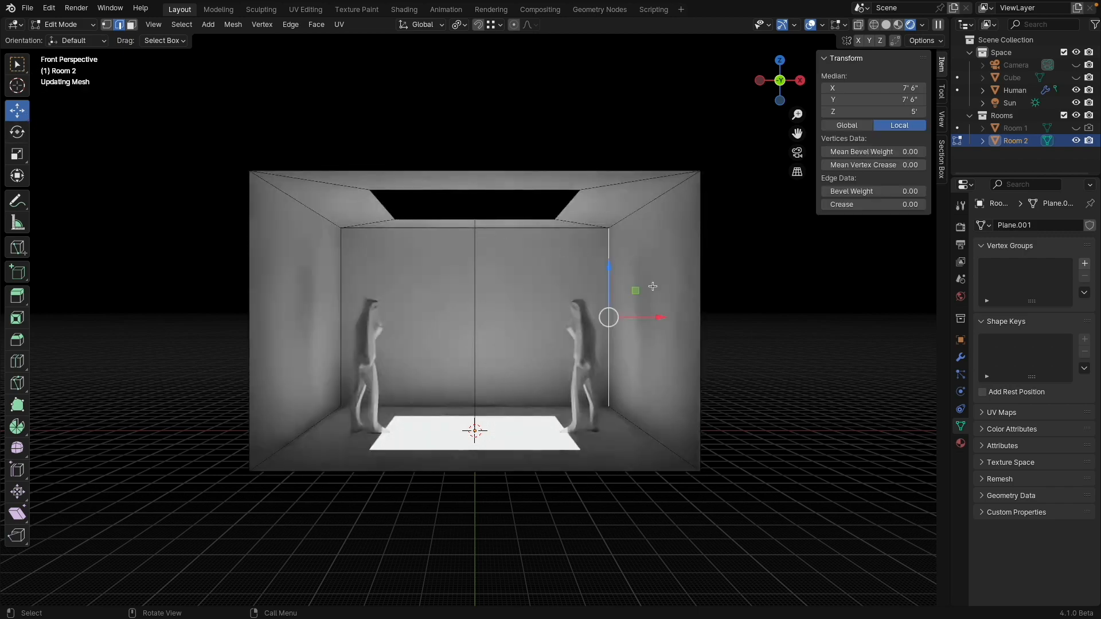
key(3)
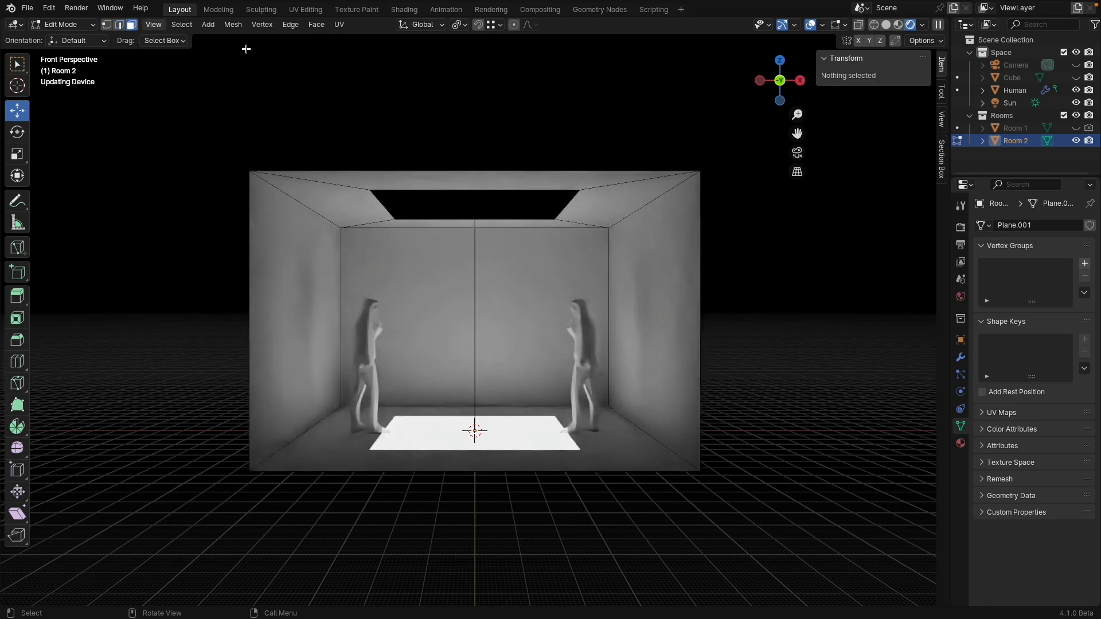
click(642, 269)
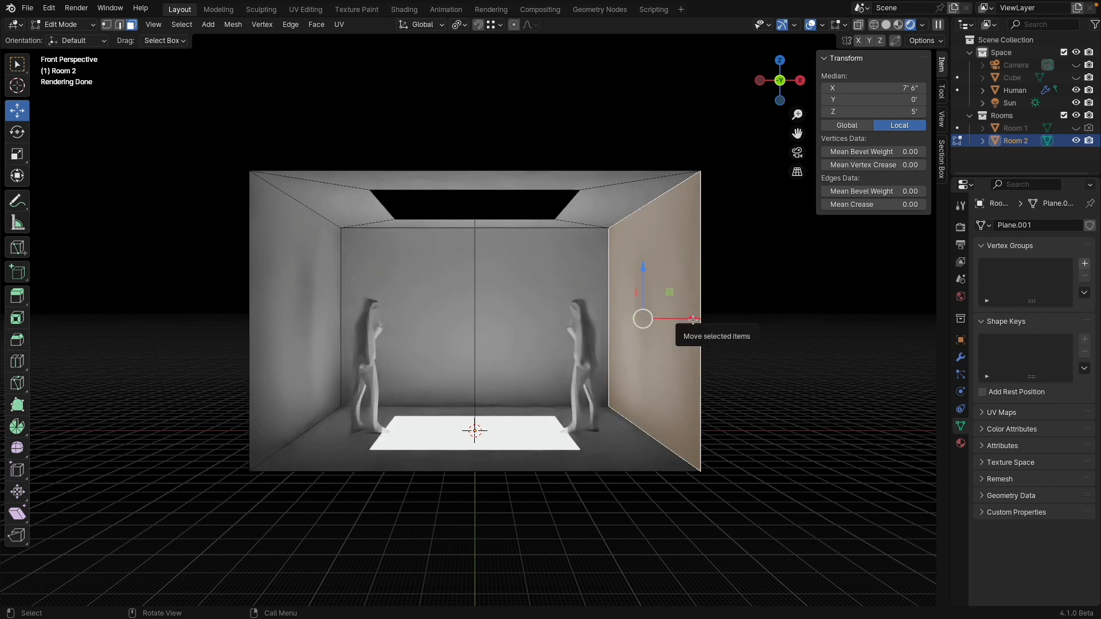
drag(694, 319, 767, 322)
click(158, 525)
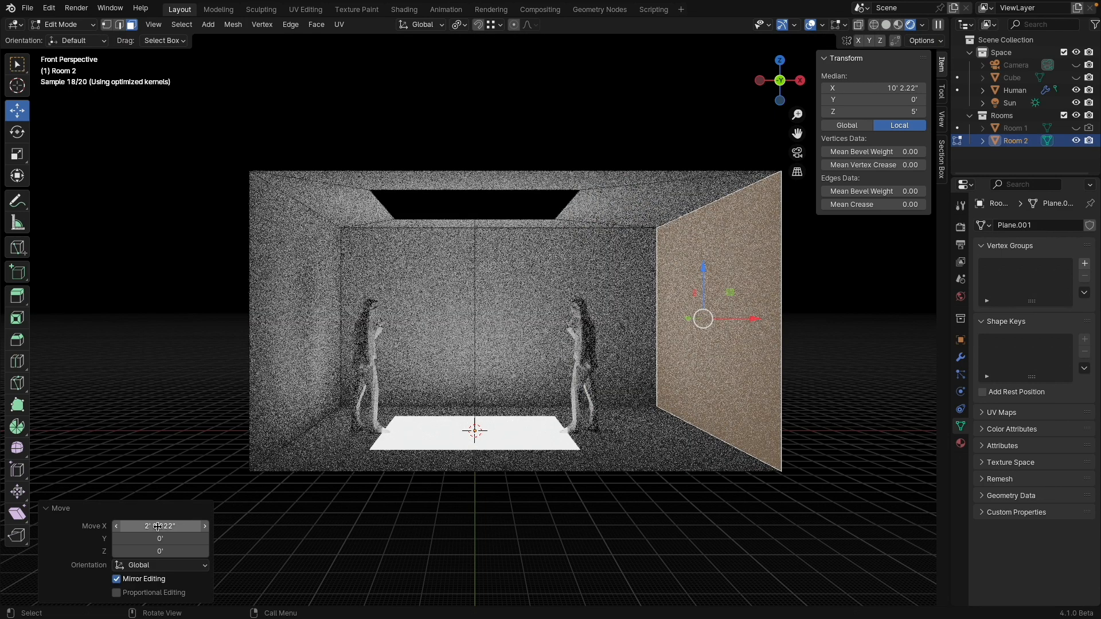
text(7)
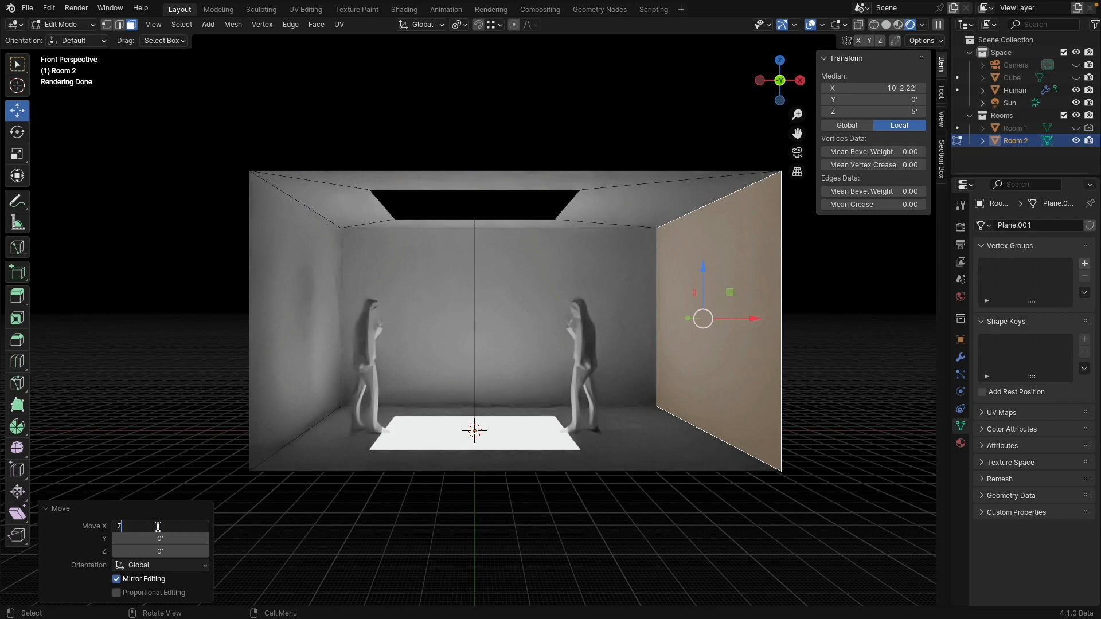
text(.5')
key(Return)
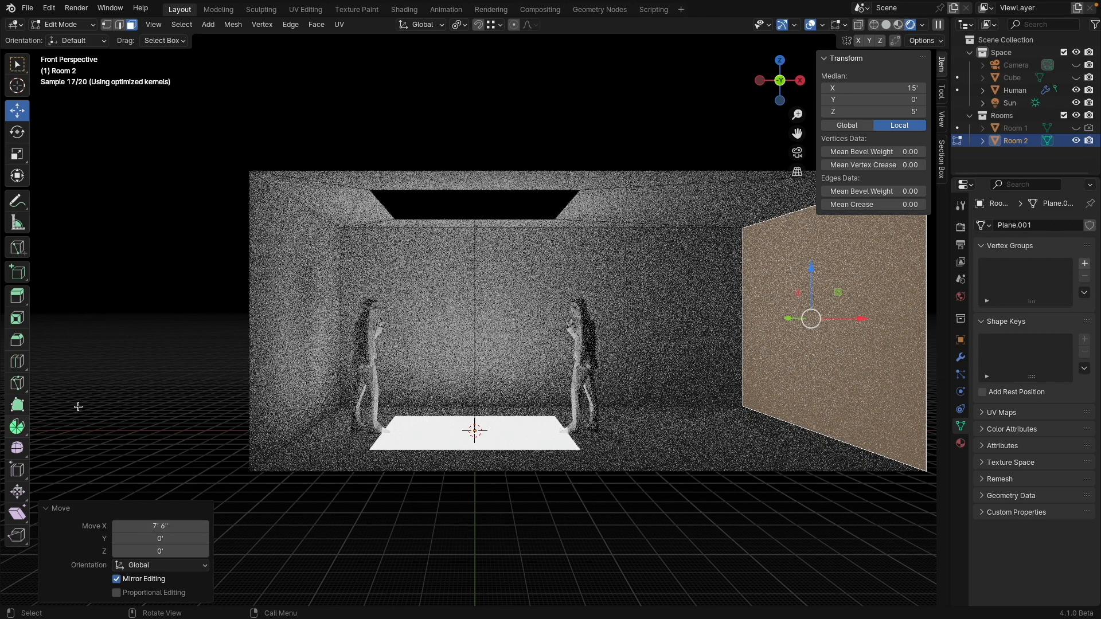
- Move the left wall face of Room 2 by -7.5' along X, and return to Object Mode
click(297, 332)
drag(357, 318, 298, 320)
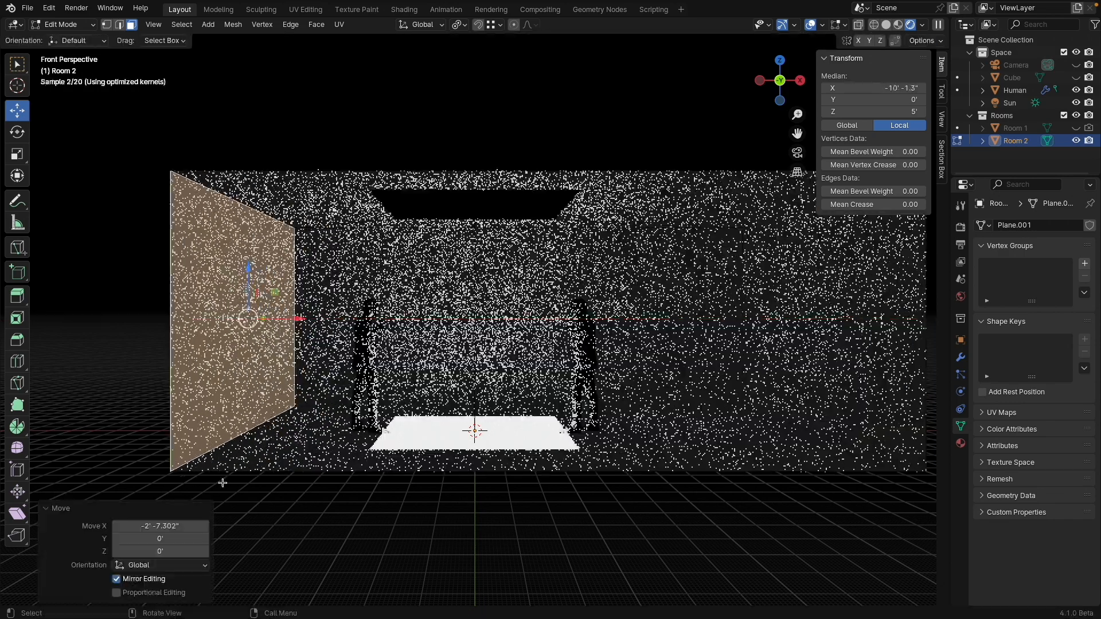
click(163, 526)
text(-7)
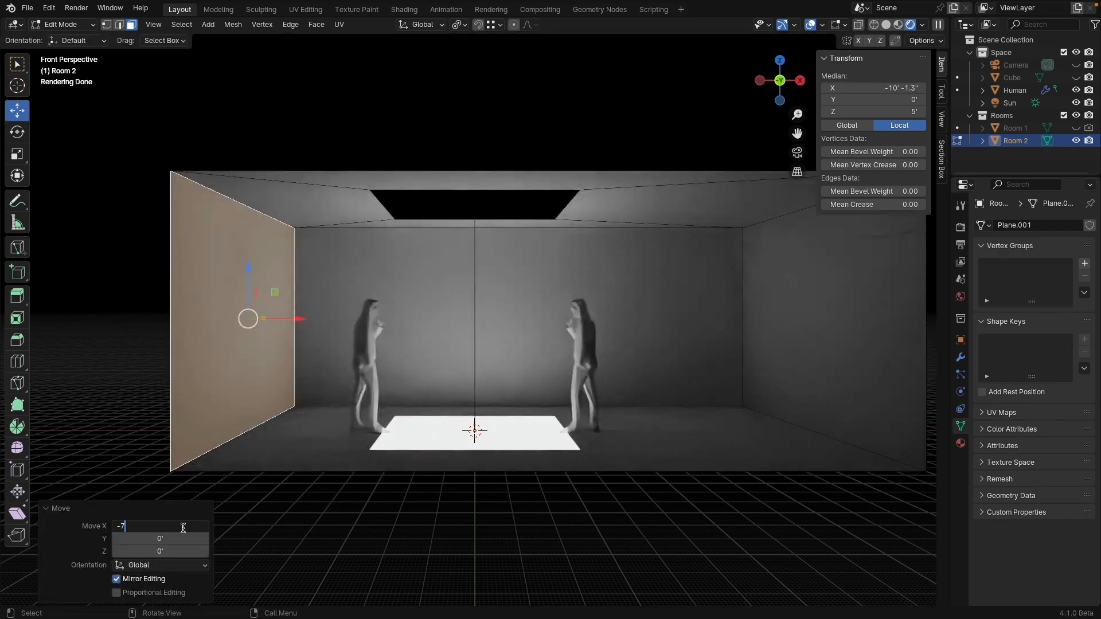
text(.5)
key(Return)
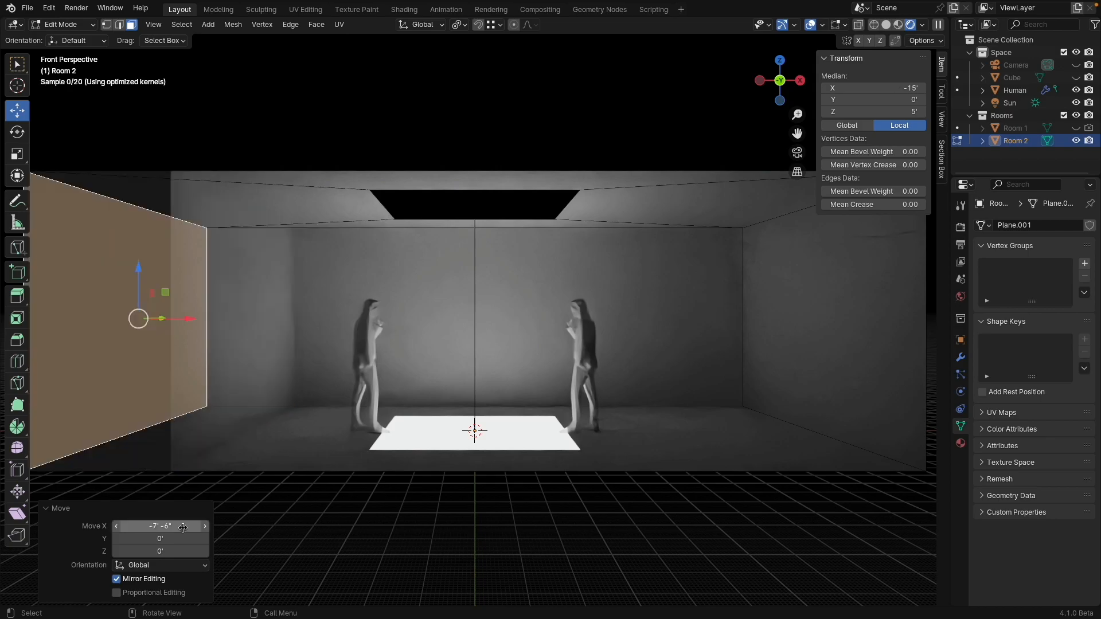
click(63, 24)
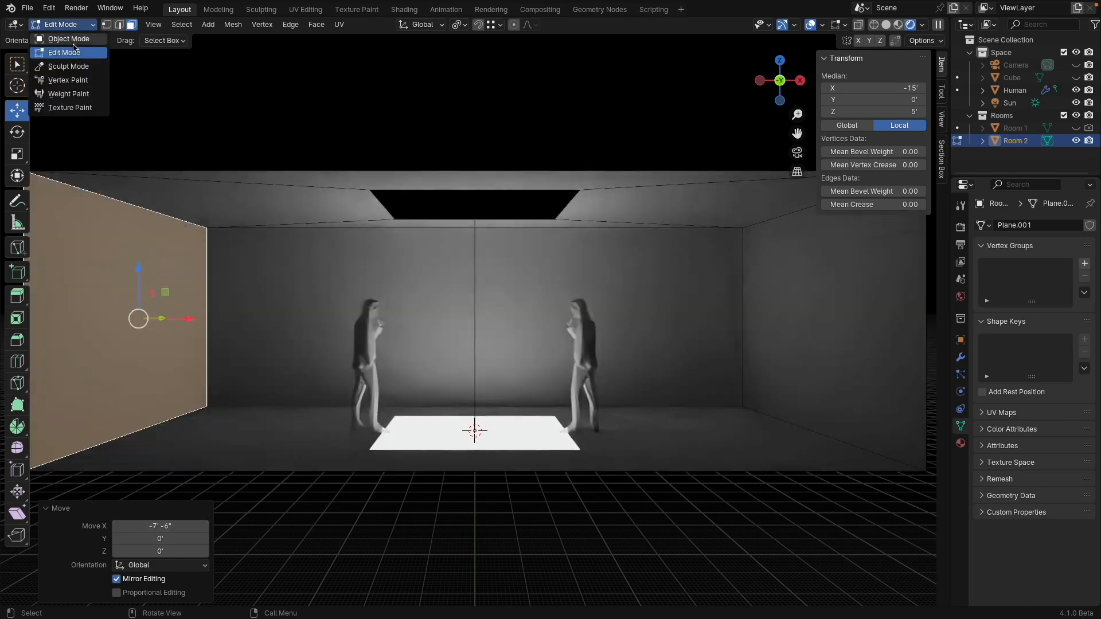
click(64, 37)
scroll(404, 268, down, 2)
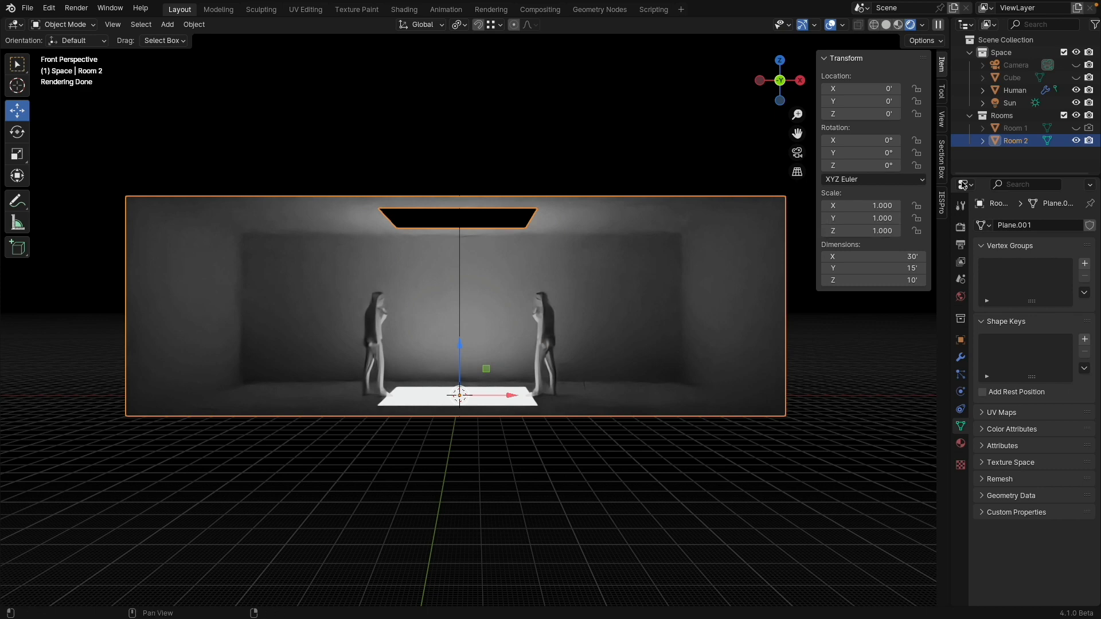
- Compare the lighting of Room 1 and Room 2 by alternating their visibility, leaving only Room 2 shown
click(1076, 127)
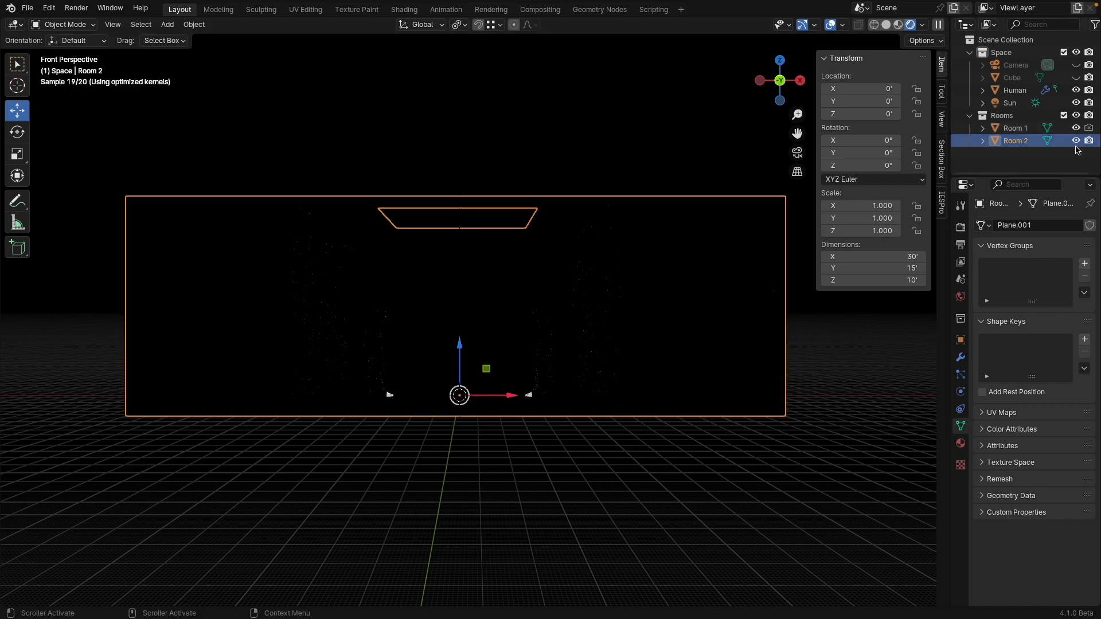
click(1076, 141)
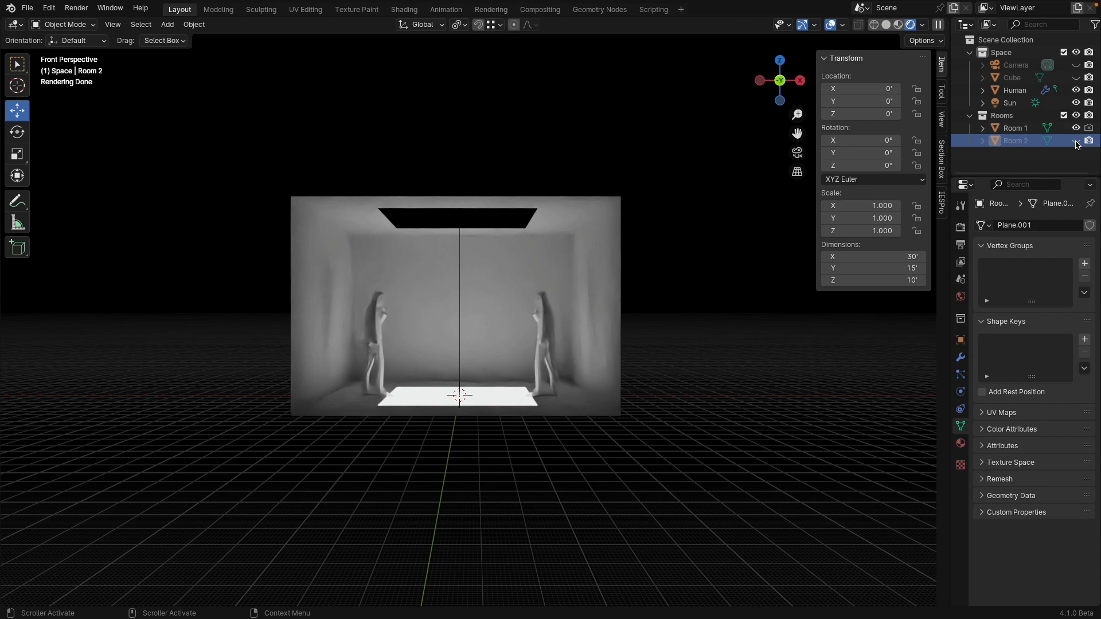
click(1076, 141)
click(1076, 128)
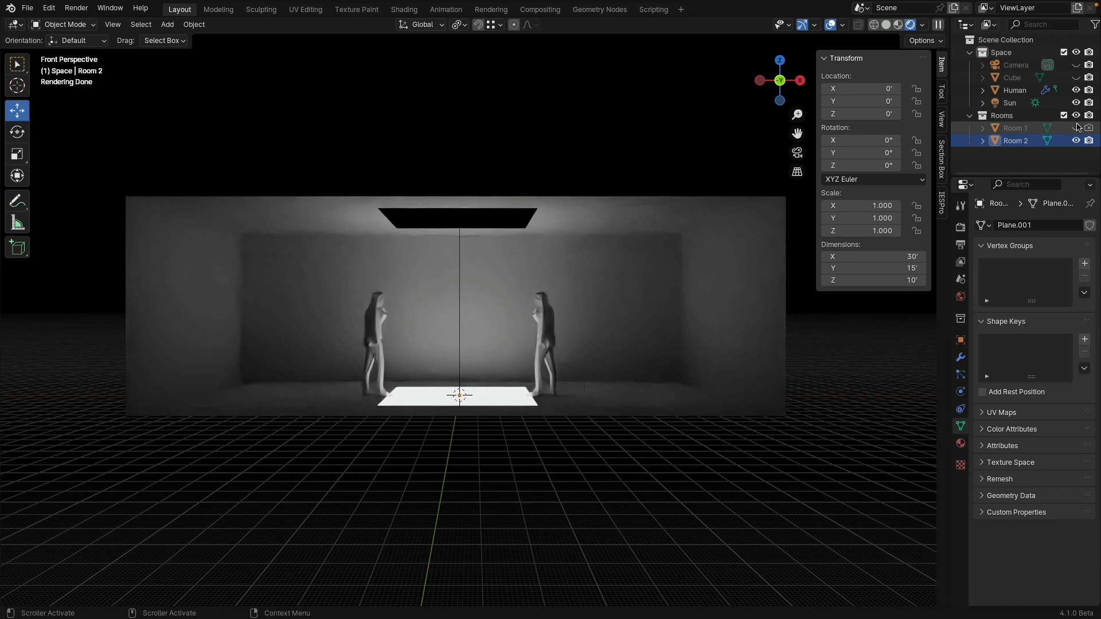
- Tilt the sun to 53° about Y to study the light in Room 2, and return the rotation to 0°
click(1009, 103)
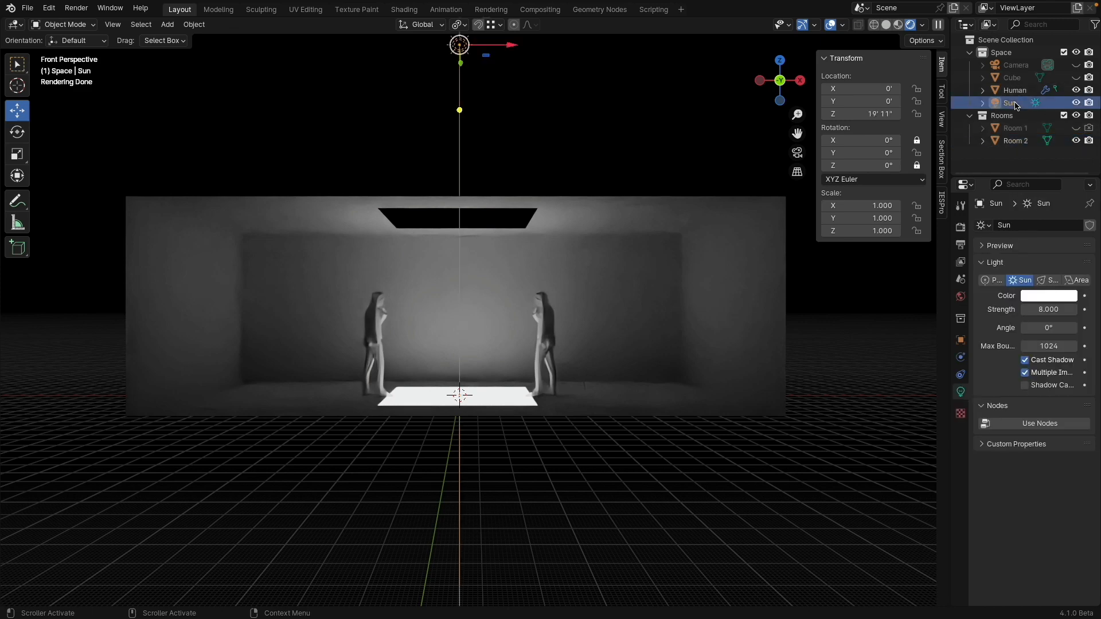
drag(857, 153, 920, 152)
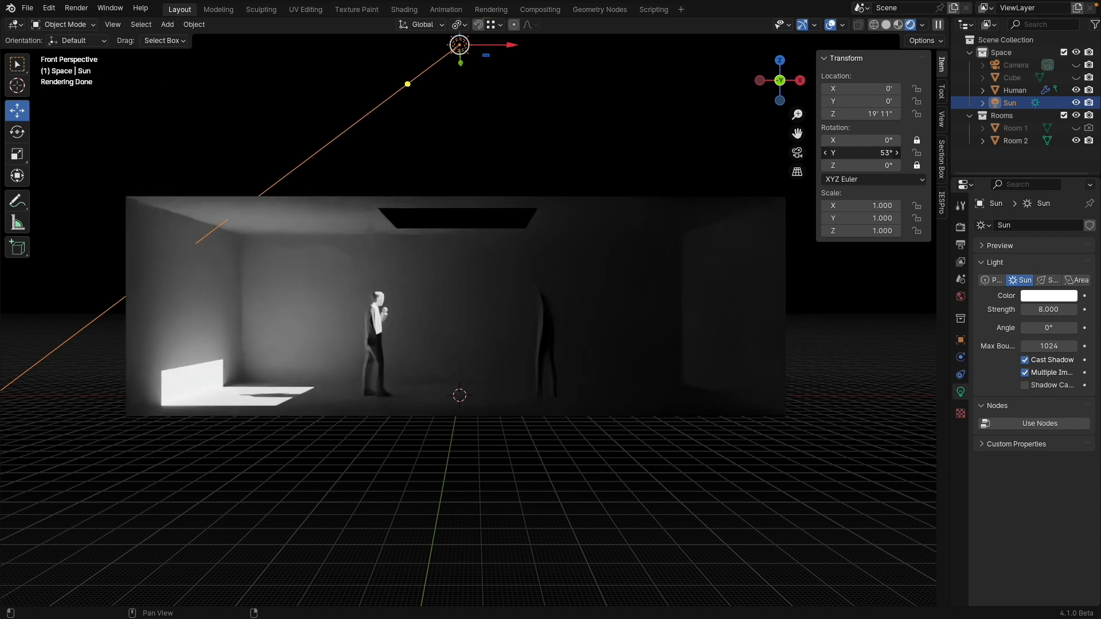
drag(916, 153, 885, 152)
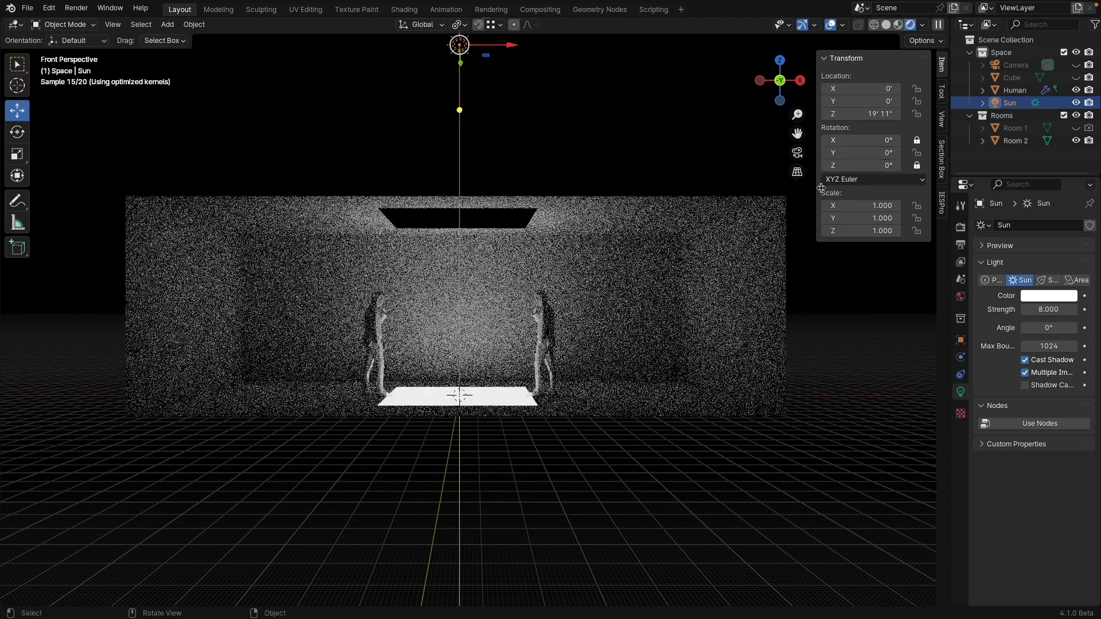
- Hide Room 2, and add a new mesh plane with the viewport in solid shading
click(1075, 141)
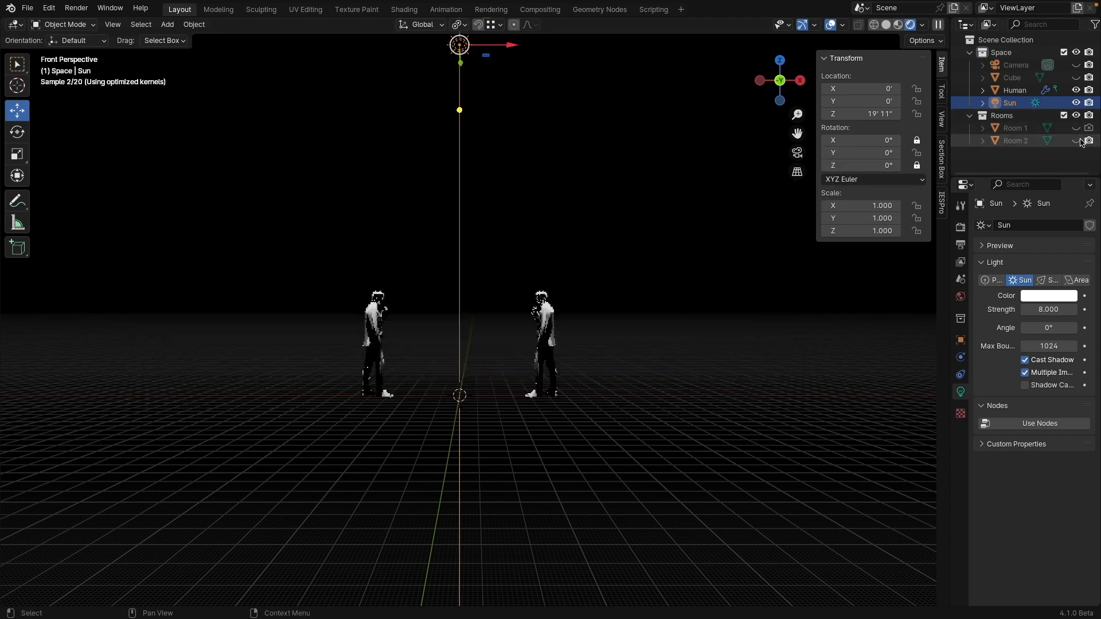
click(885, 24)
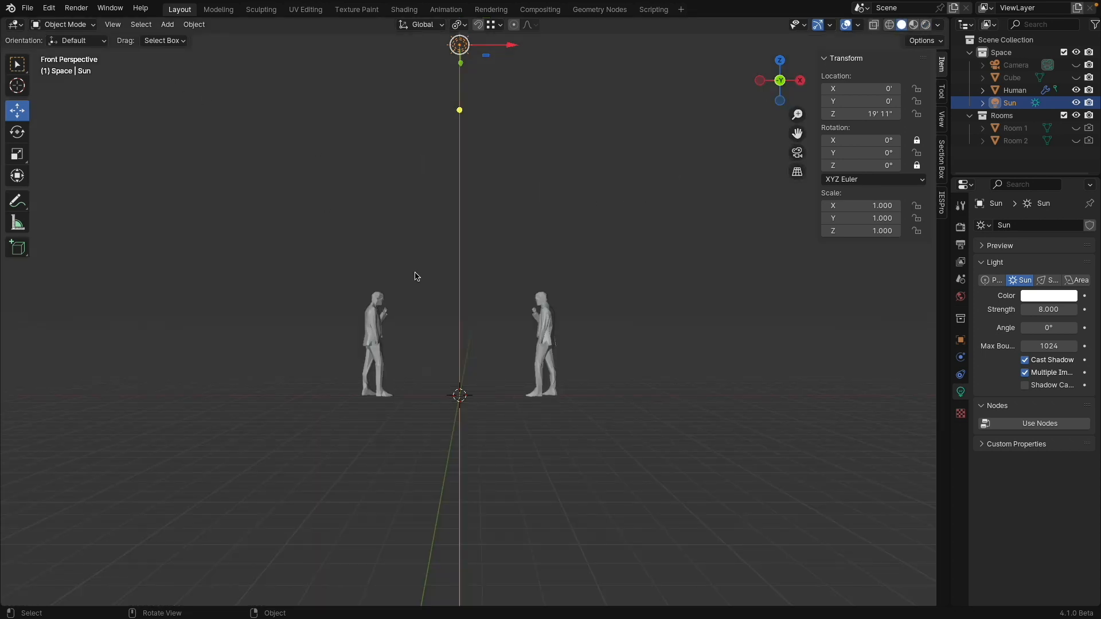
key(shift+a)
mouse_move(522, 292)
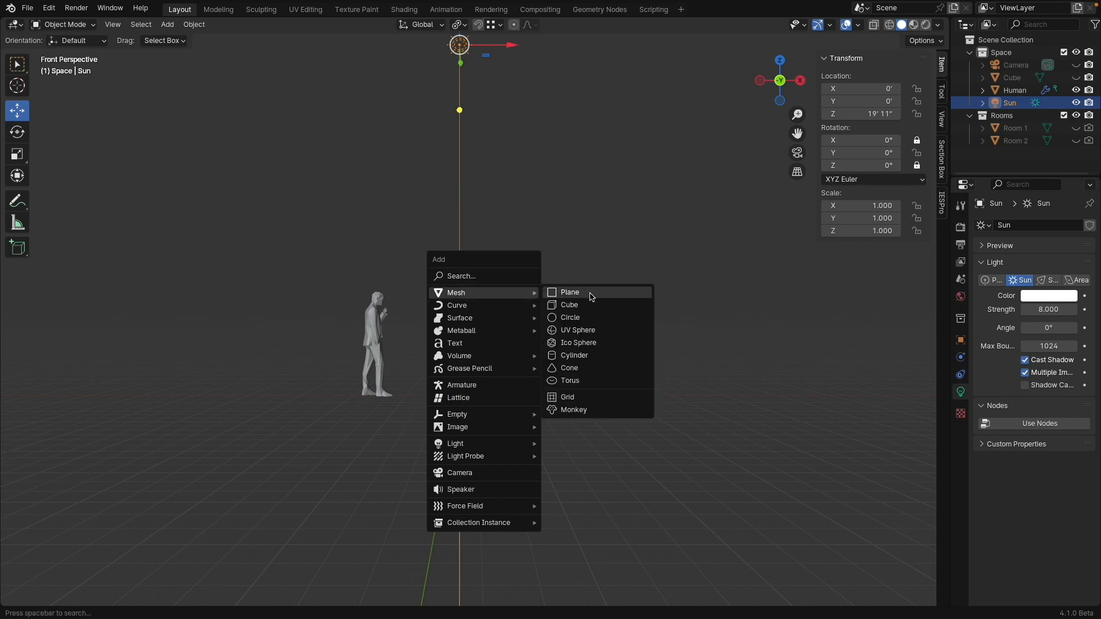
click(591, 296)
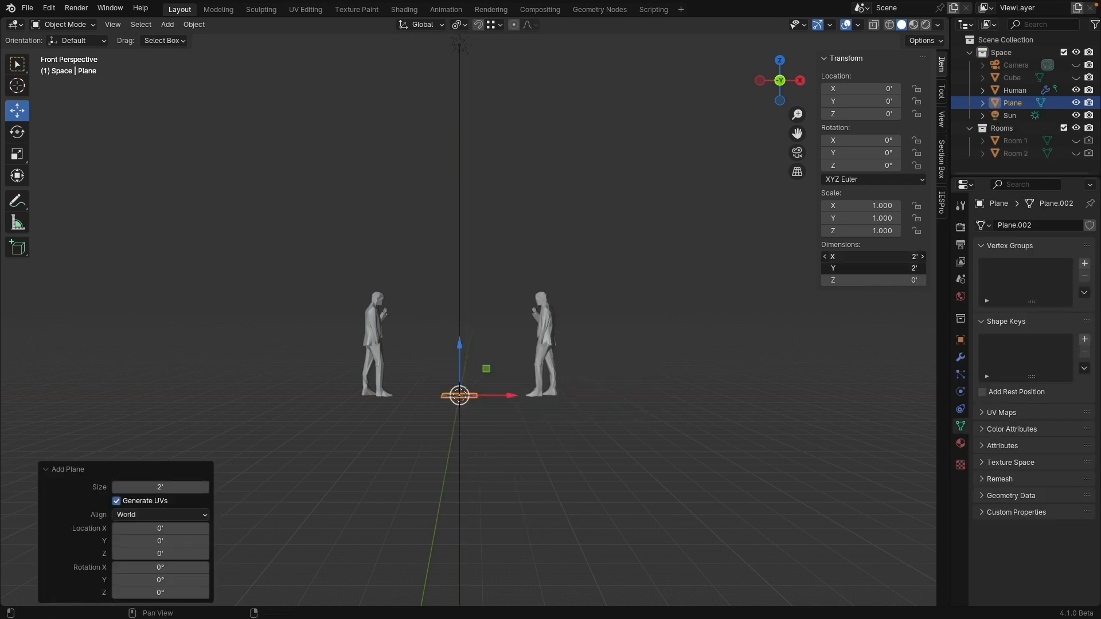
- Set the new plane's X and Y dimensions to 25' and apply its scale
drag(877, 256, 877, 268)
text(25)
key(Return)
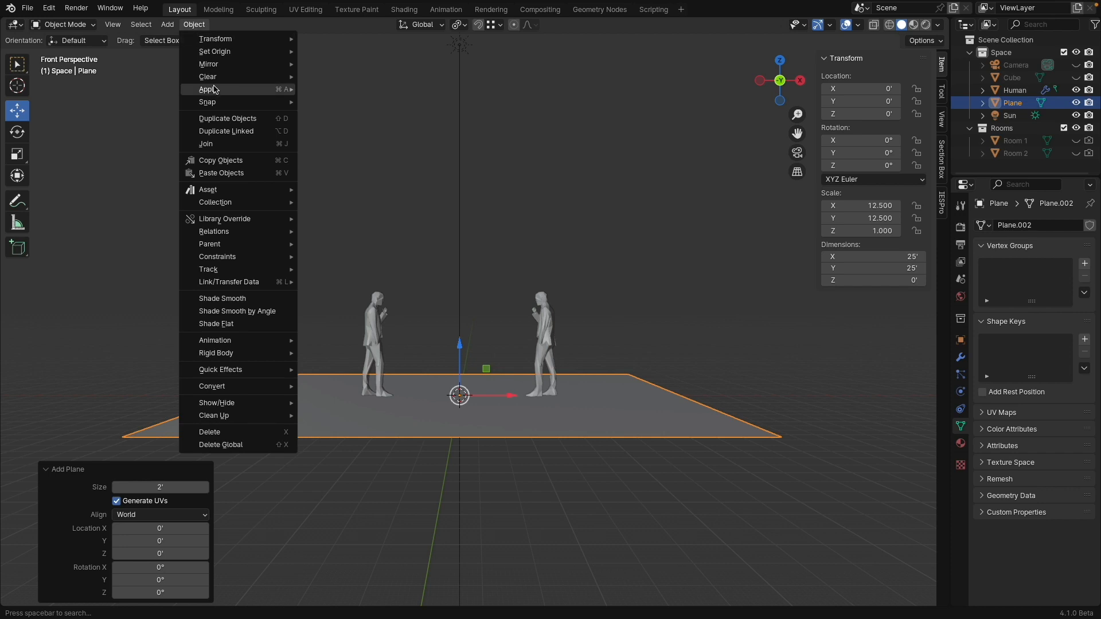
mouse_move(229, 90)
click(332, 114)
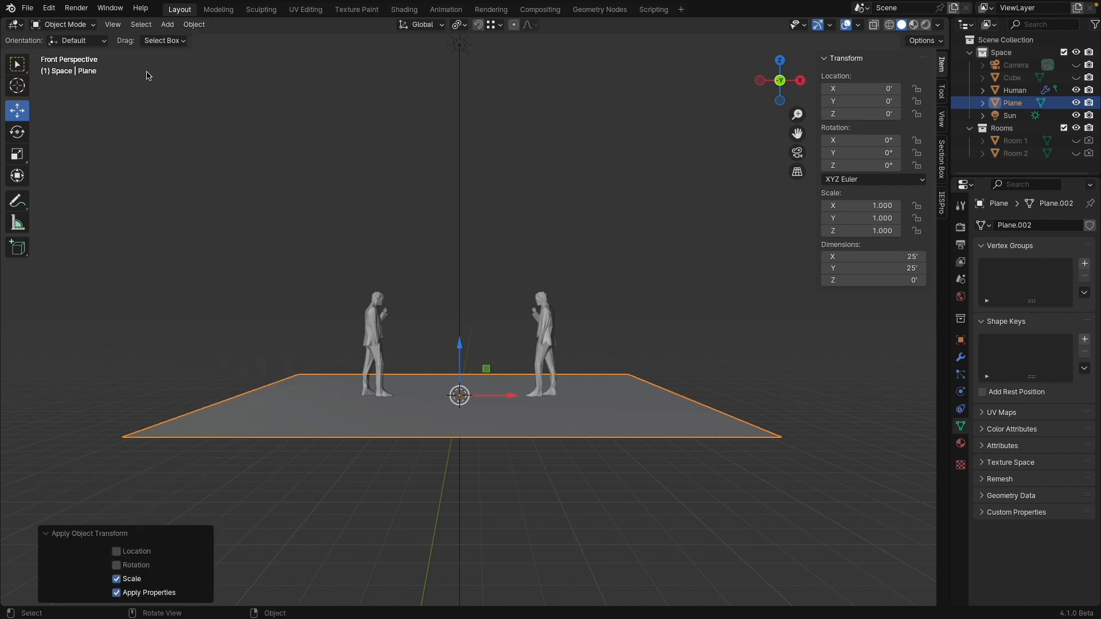
- Extrude the plane's face 10' upward in Edit Mode
click(76, 26)
click(80, 47)
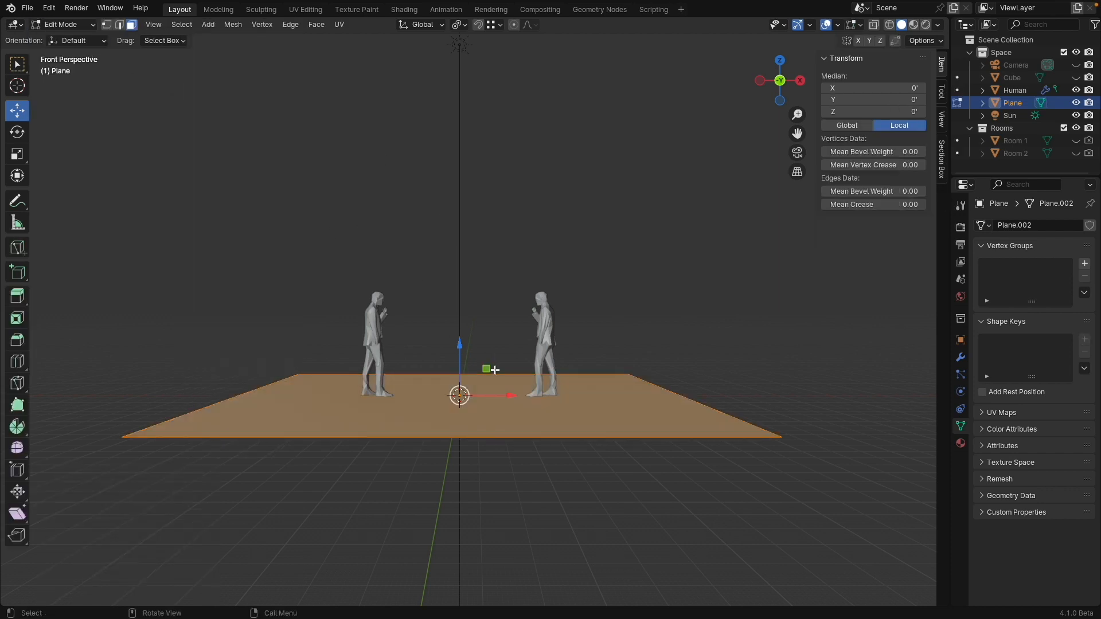
text(e)
text(10)
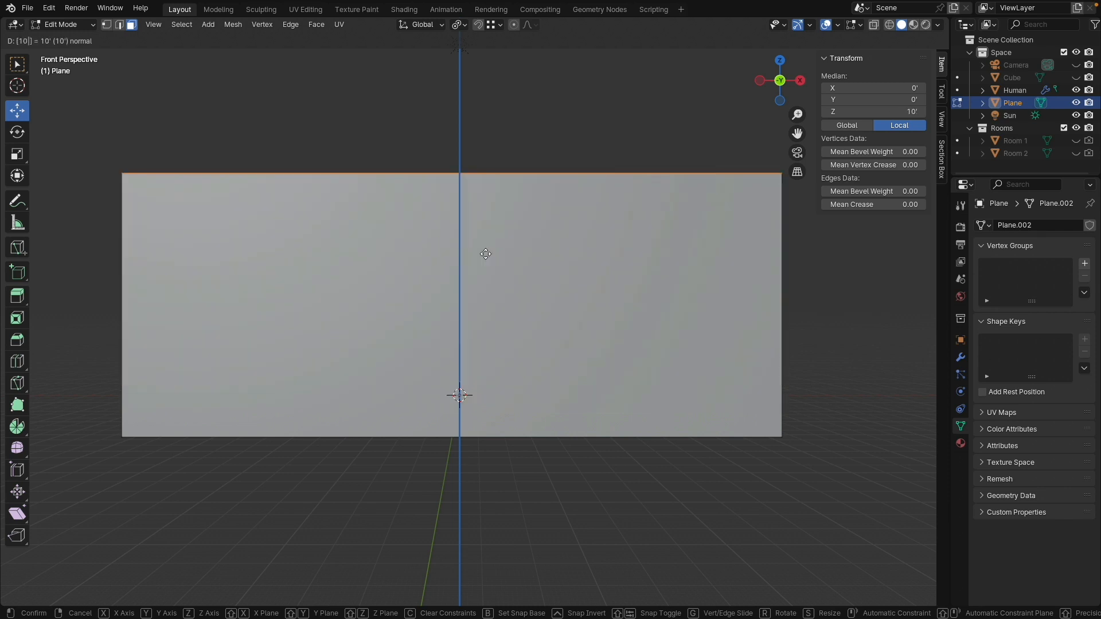
key(Return)
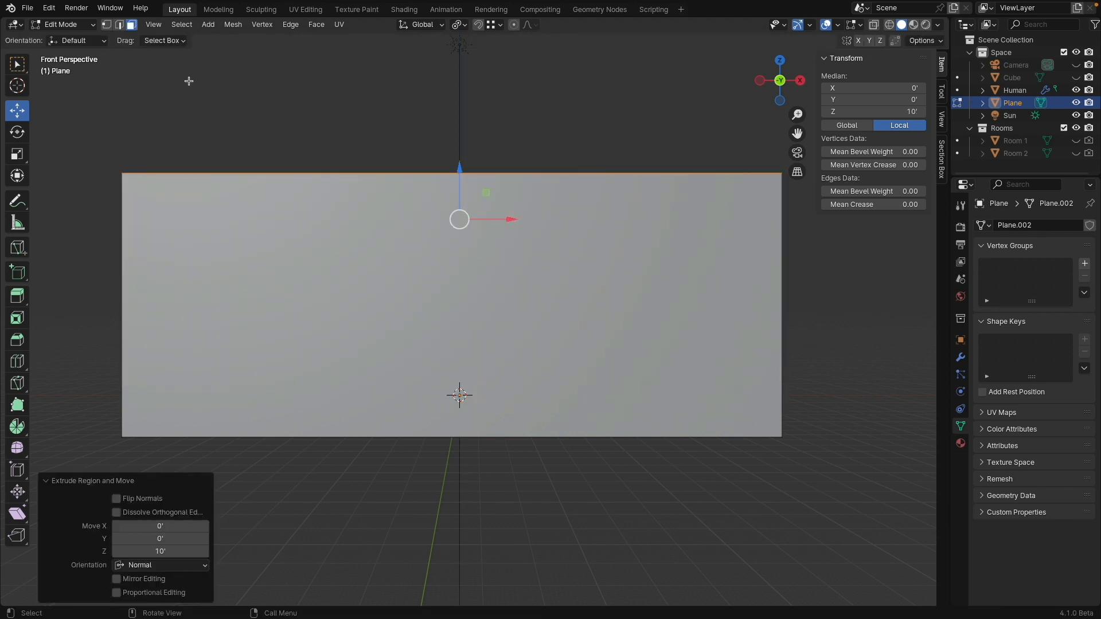
- Delete the front face of the extruded box to open the room's interior
key(a)
key(x)
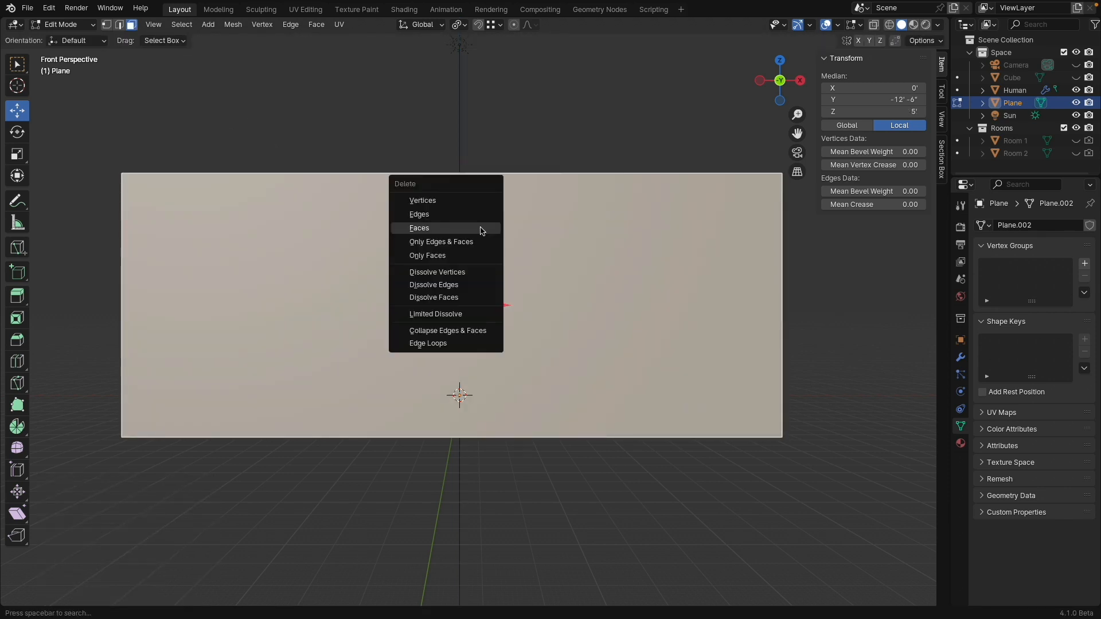
click(481, 229)
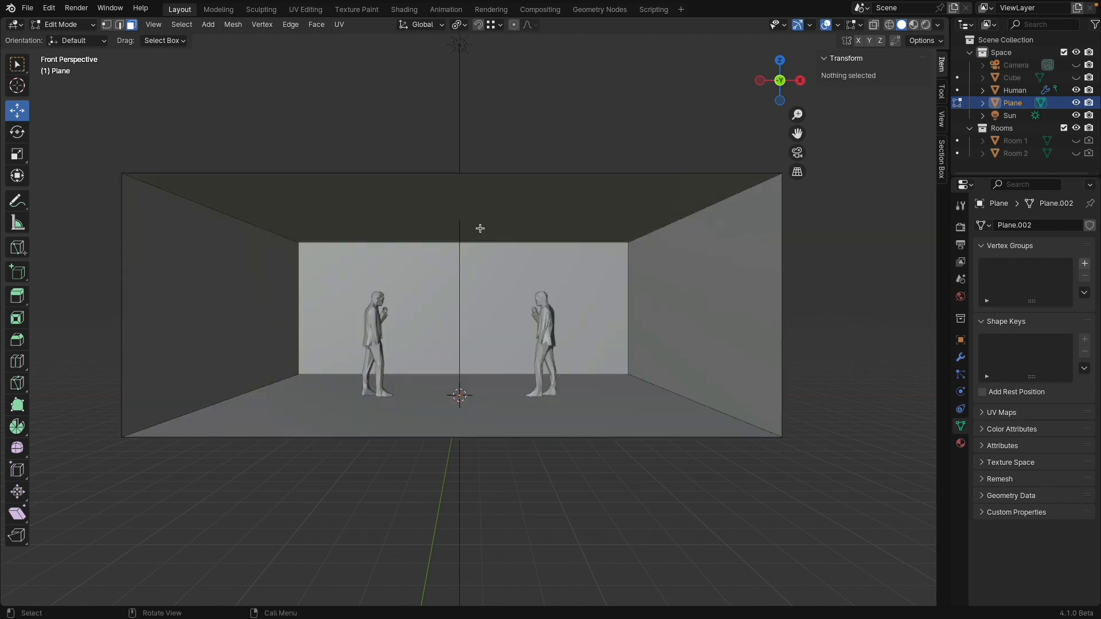
- Add a centred horizontal loop cut around the room's walls and bevel it into a band with a width of about 3' 11"
key(ctrl+r)
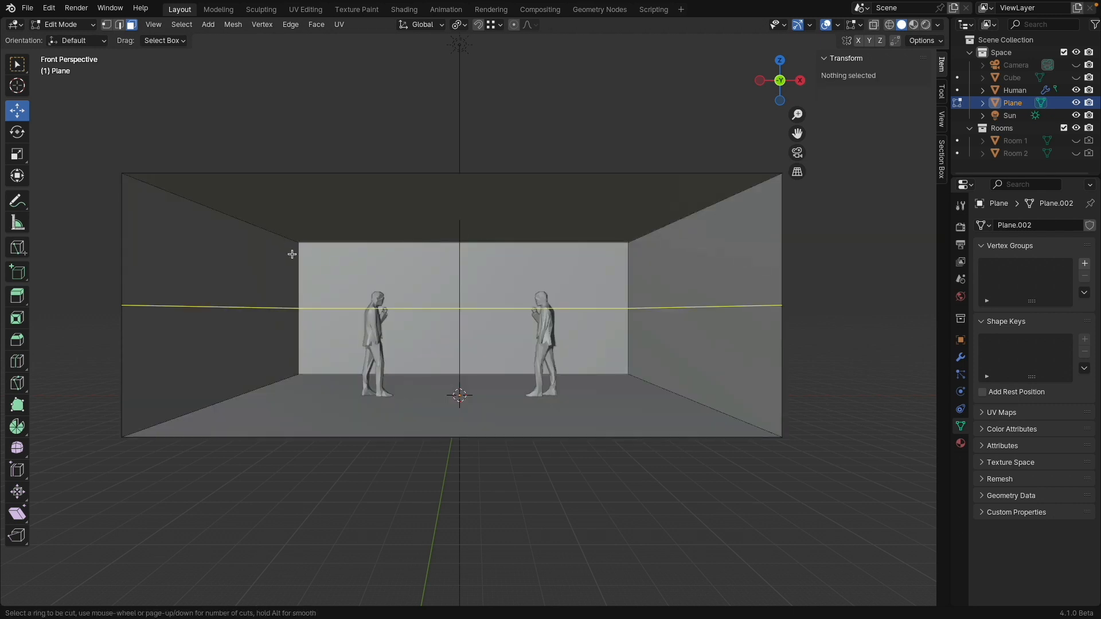
click(292, 254)
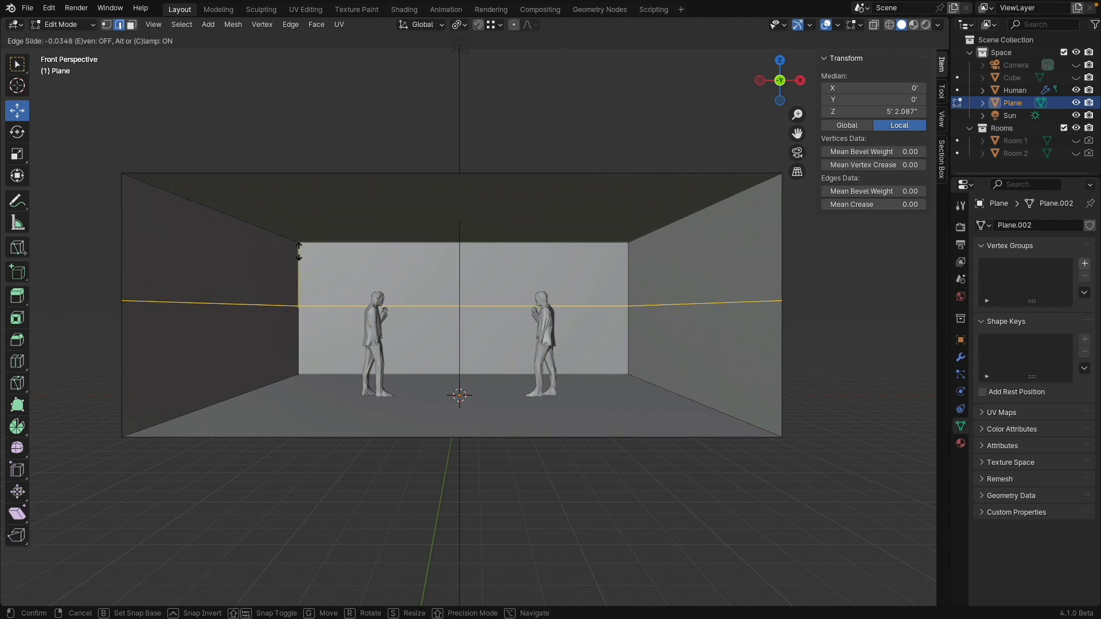
right_click(297, 254)
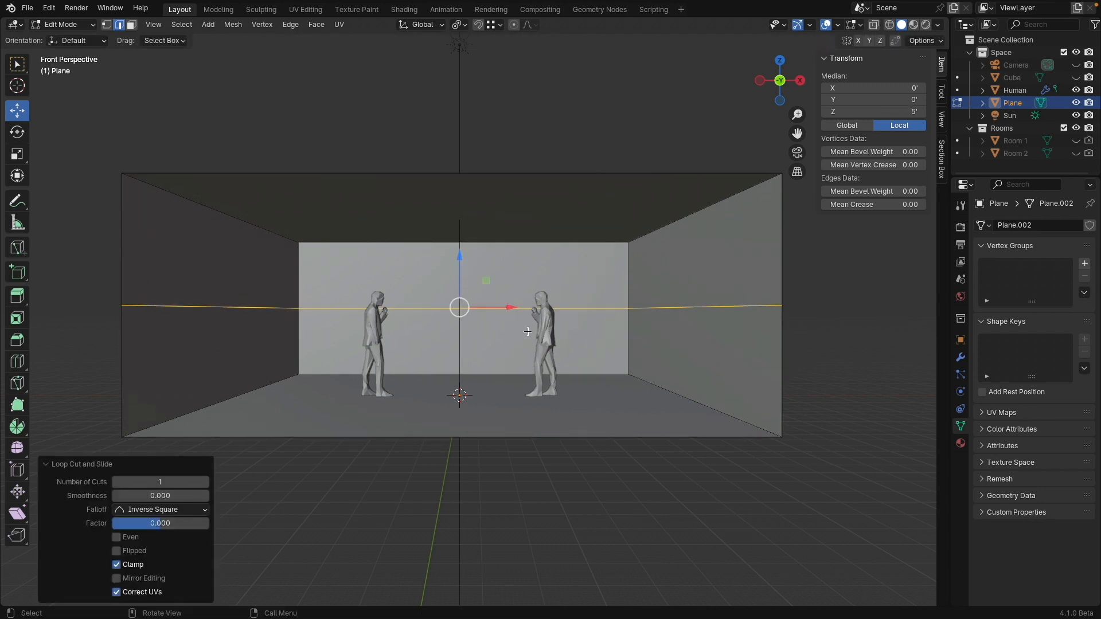
key(ctrl+b)
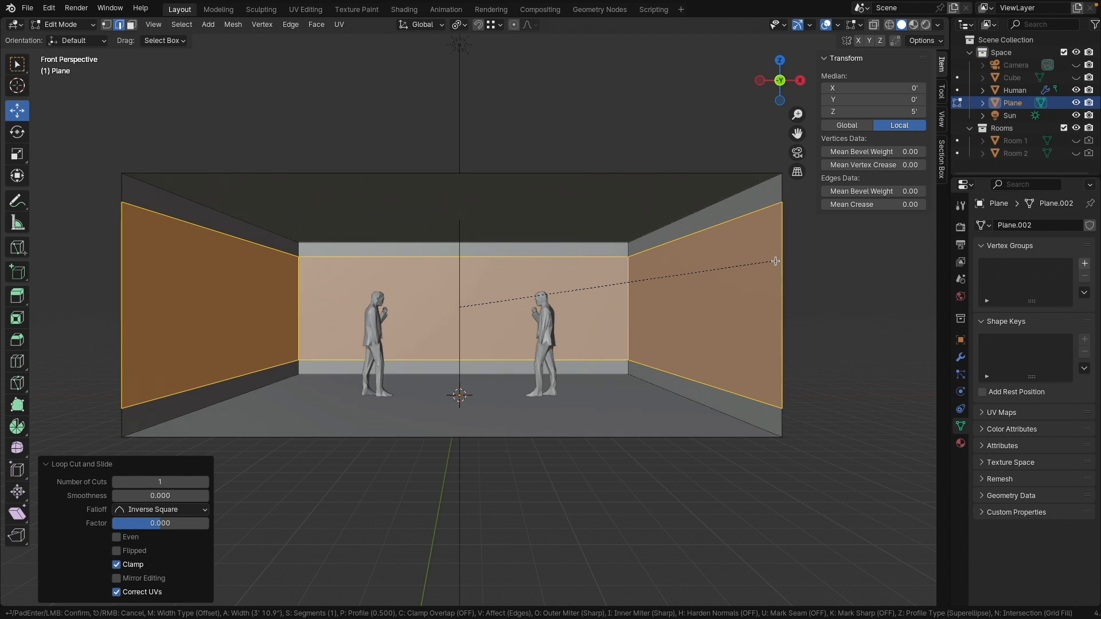
click(775, 261)
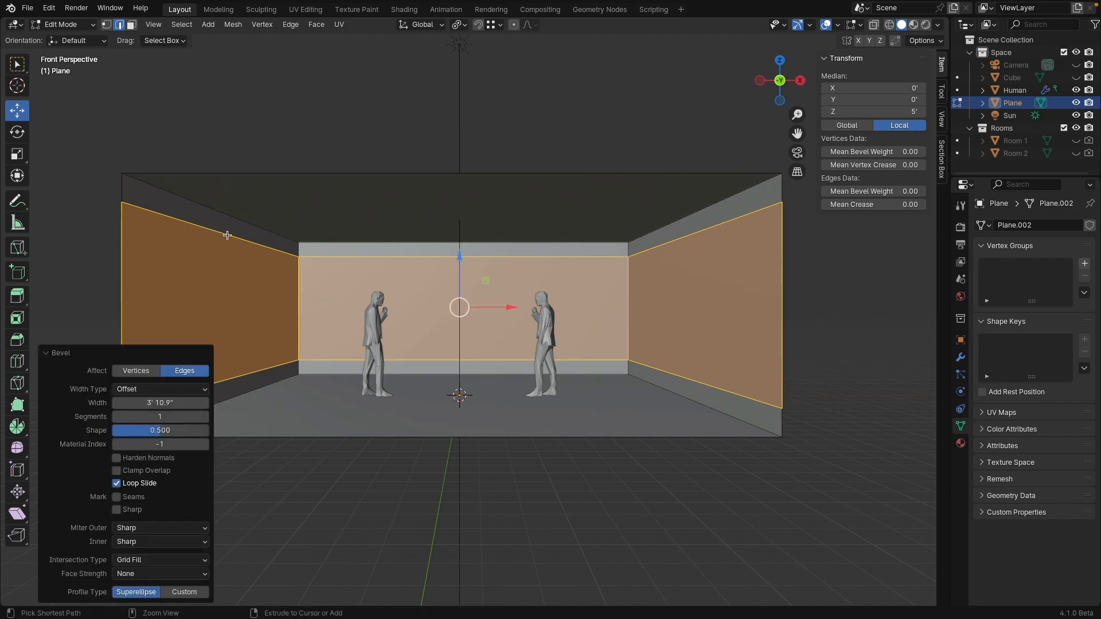
- Add a centred loop cut across the side walls, floor and ceiling, and bevel it to a width of about 10' 2"
key(ctrl+r)
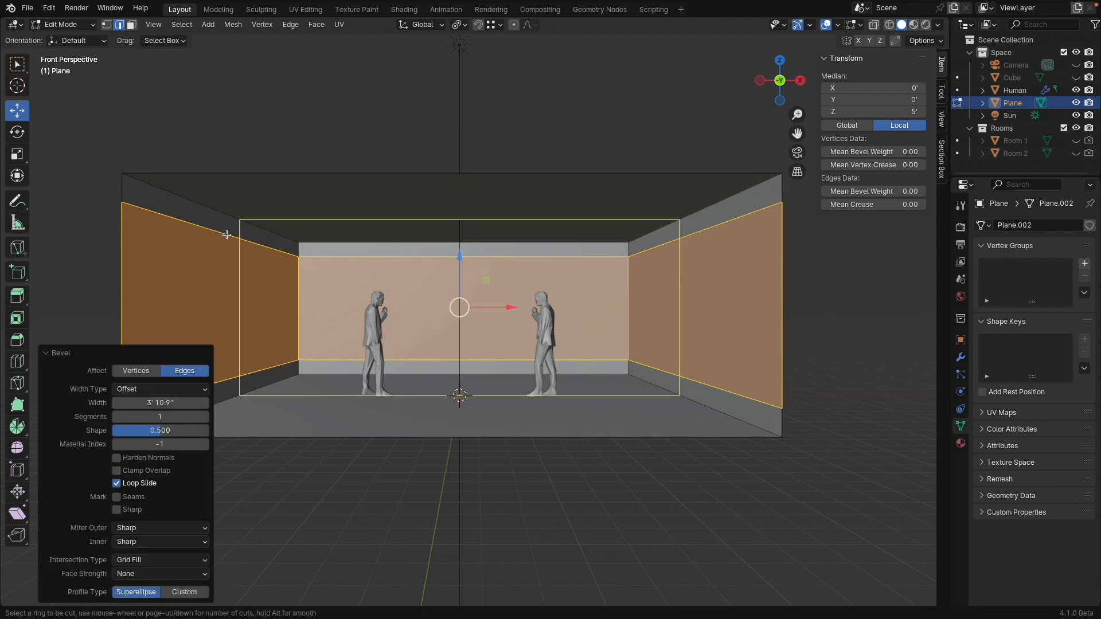
click(226, 234)
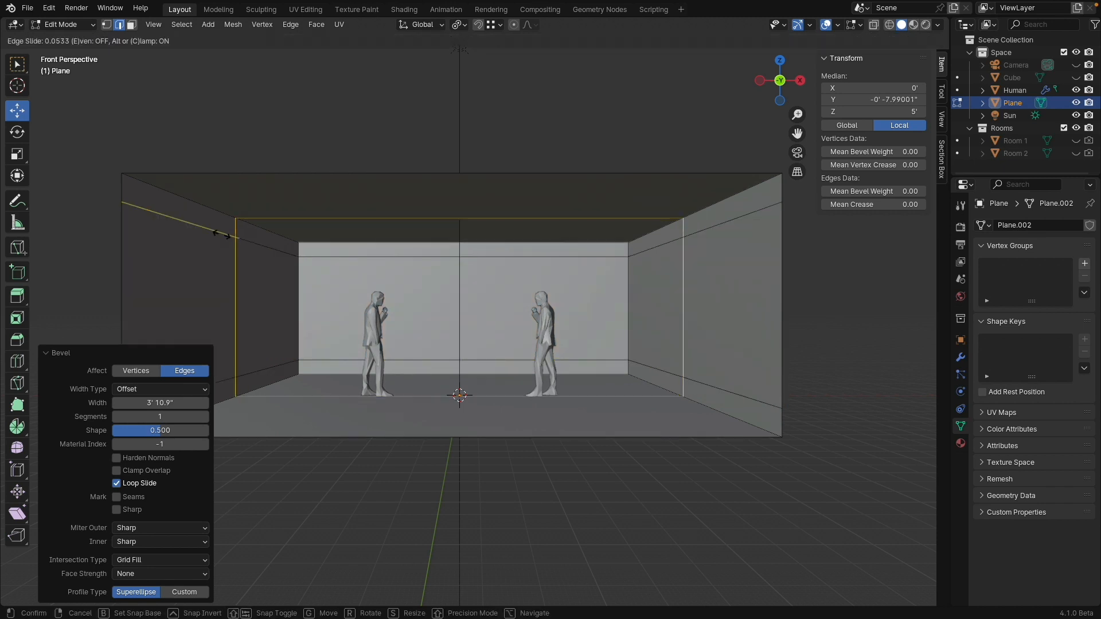
right_click(226, 235)
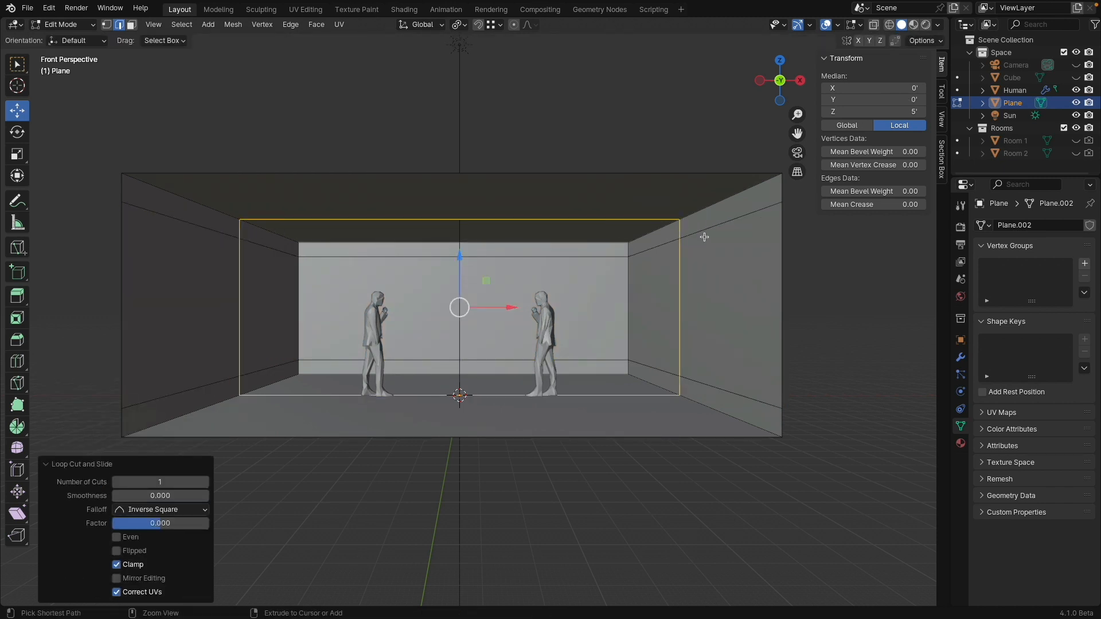
key(ctrl+b)
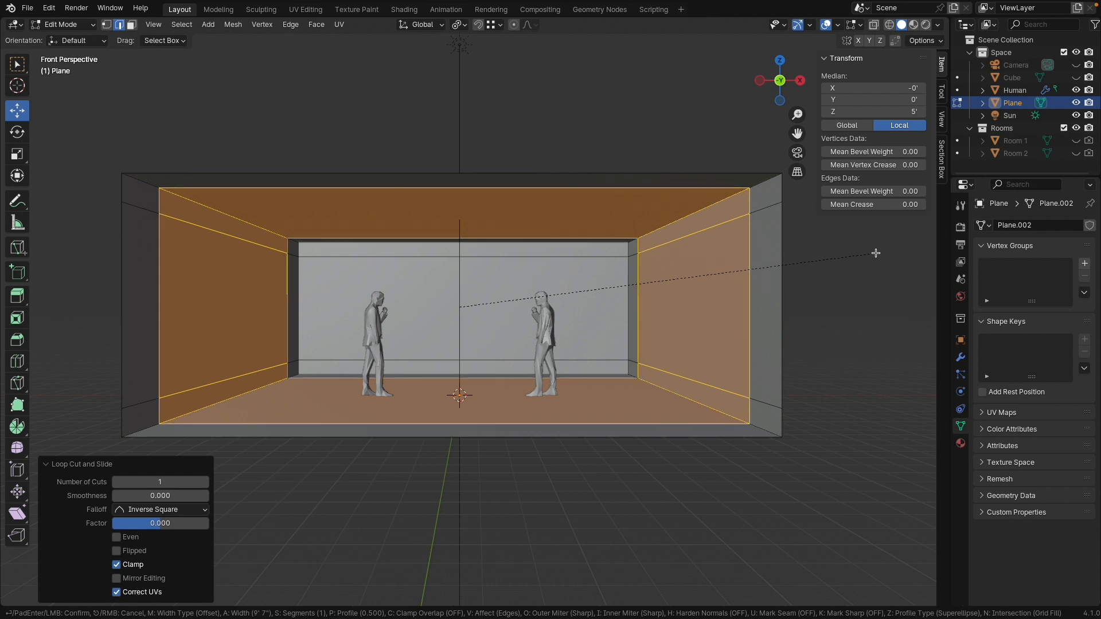
click(886, 249)
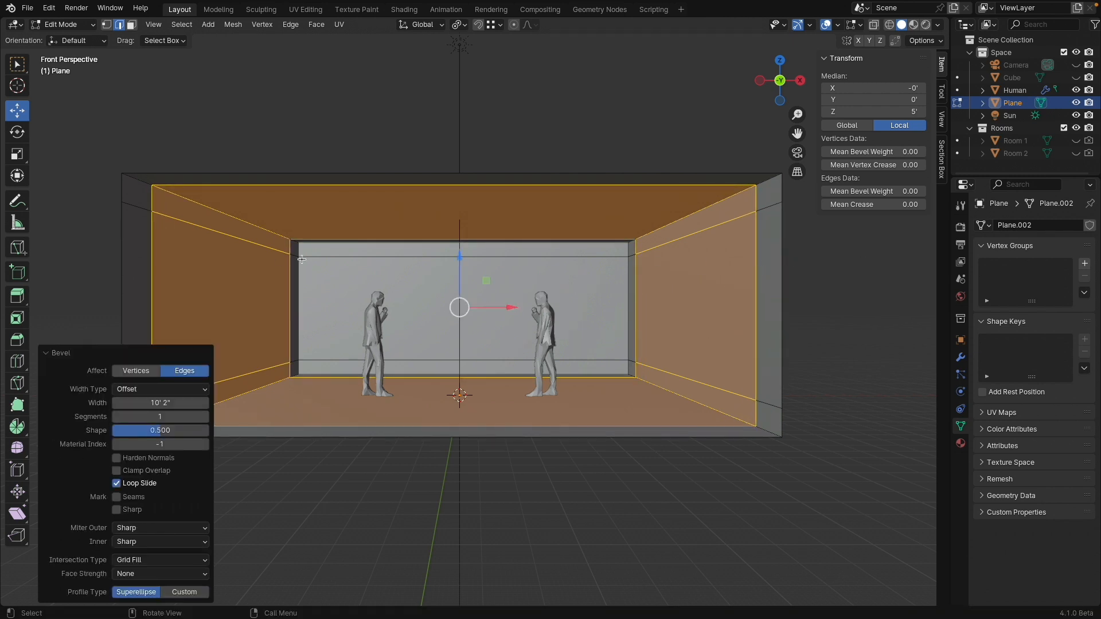
- Delete the central face of the left wall to make a large window opening
click(131, 24)
click(257, 286)
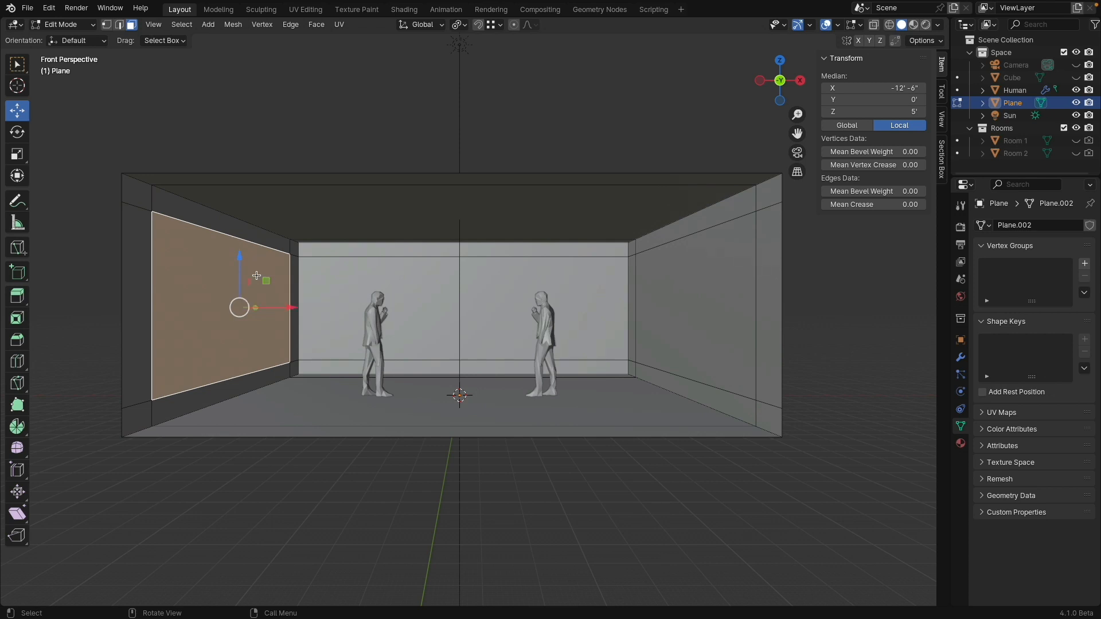
key(x)
click(256, 275)
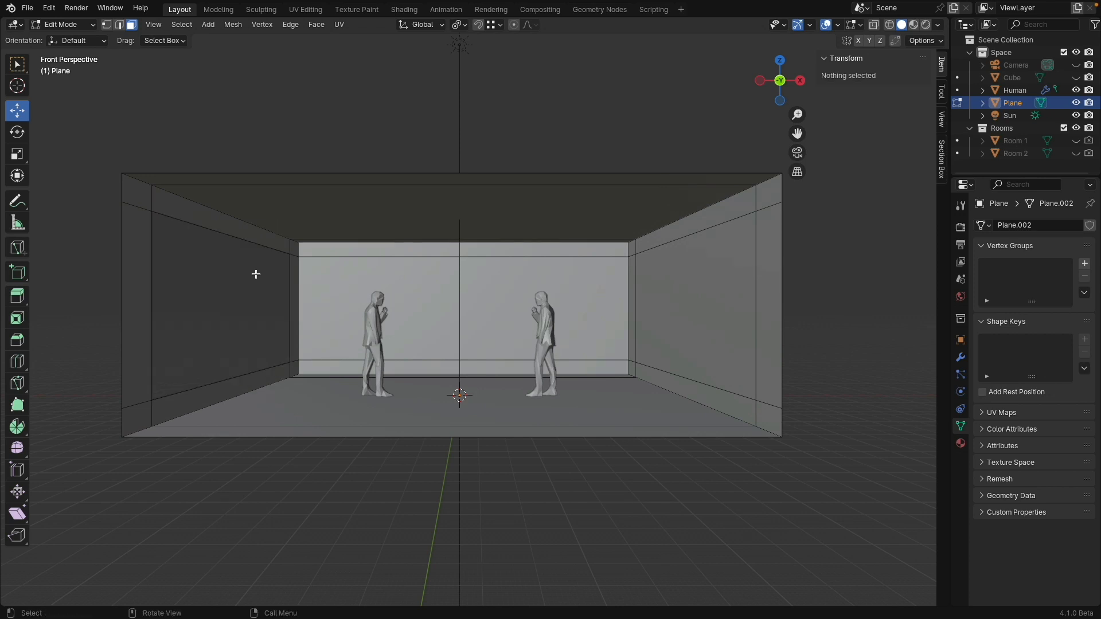
- Raise the lower horizontal edge line across the right wall by about 6' 6" along Z
click(120, 25)
click(634, 360)
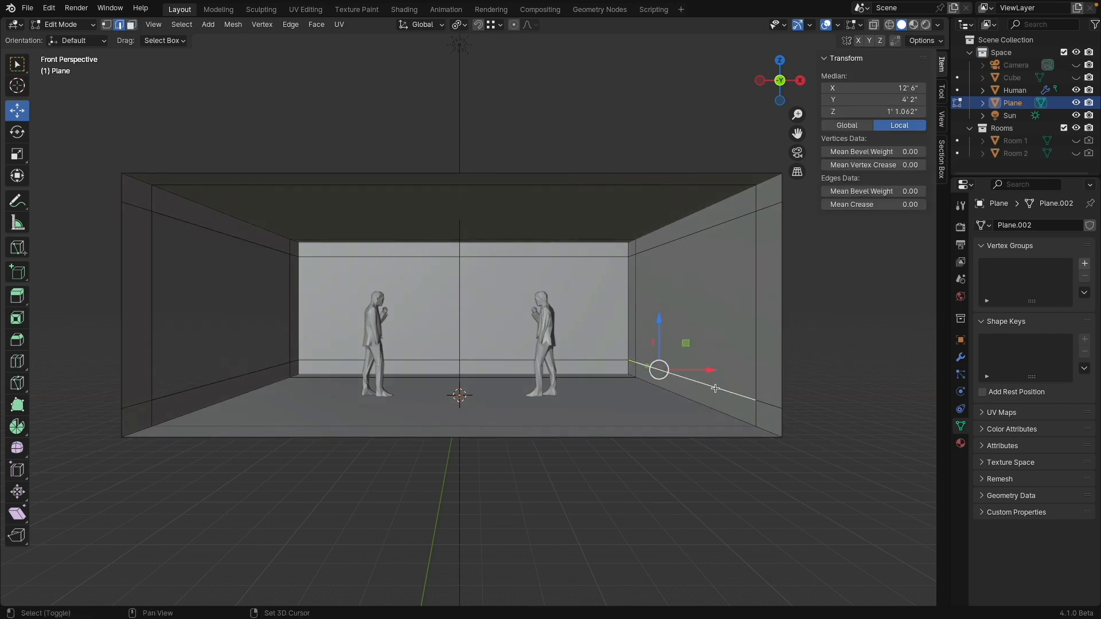
drag(680, 327, 691, 209)
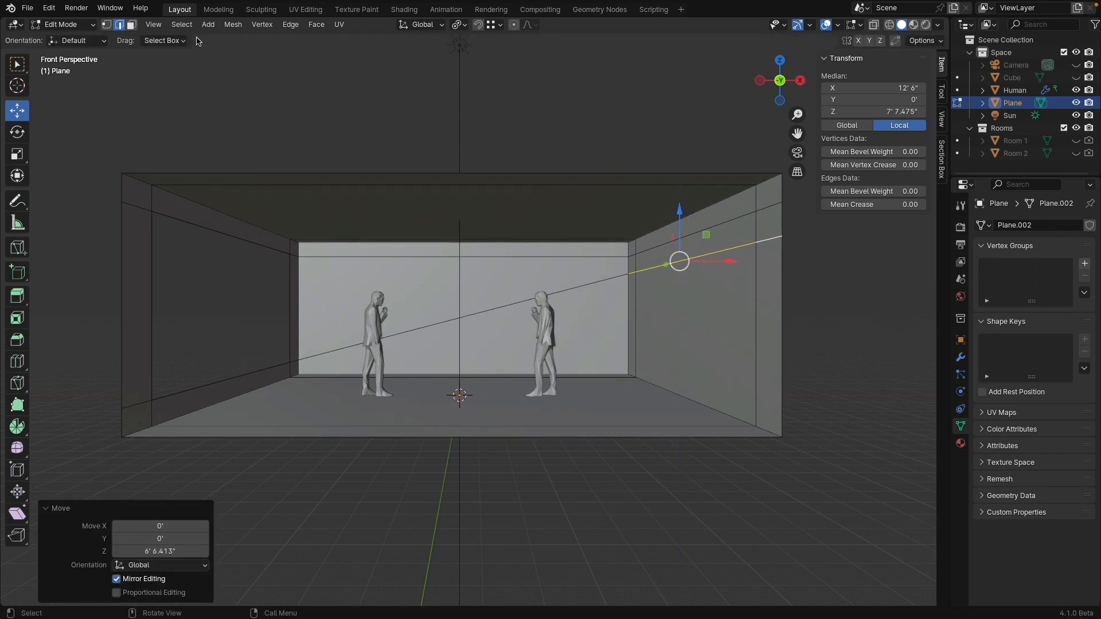
- Delete the narrow upper face of the right wall to make a clerestory opening, and return to Object Mode
click(131, 25)
click(661, 256)
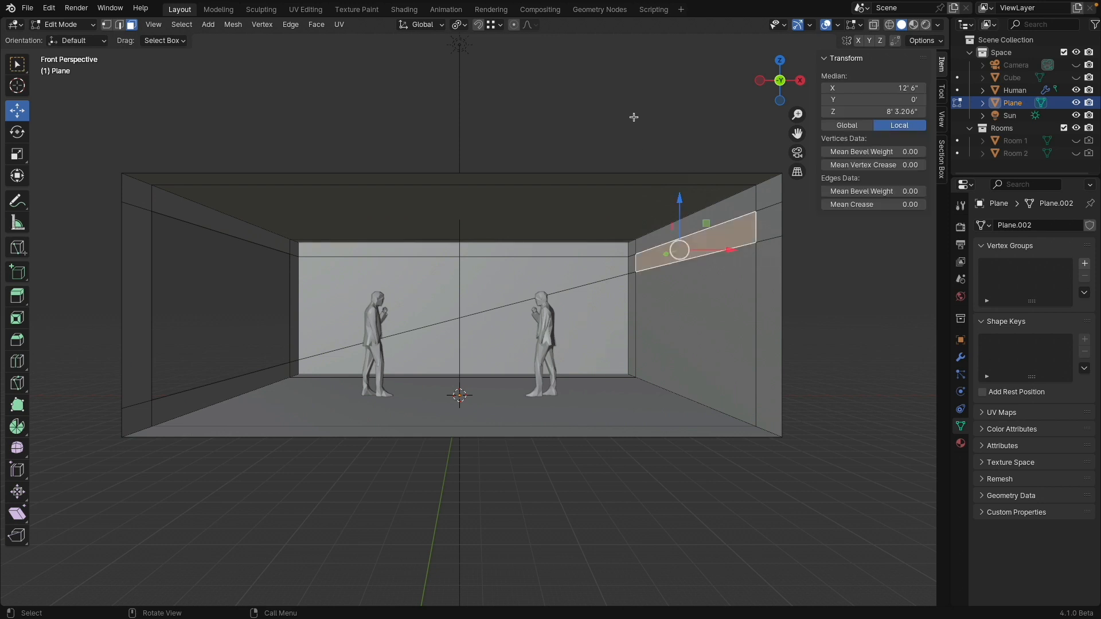
key(x)
click(634, 117)
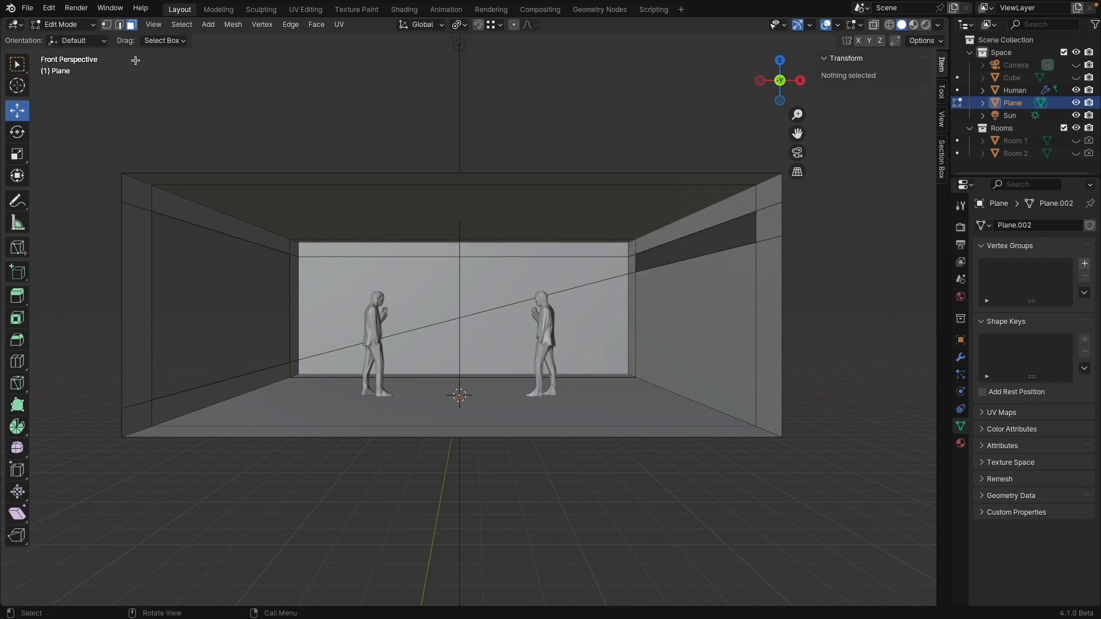
click(73, 25)
click(68, 39)
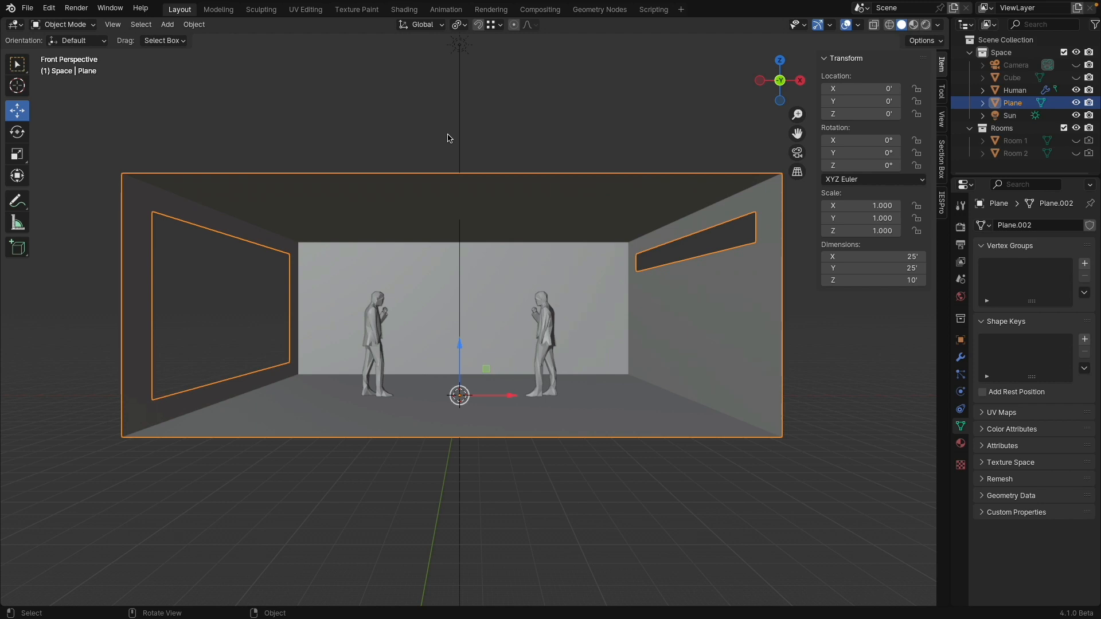
- Switch to rendered shading and swing the sun about Y between both openings, leaving it at about -61°
click(925, 25)
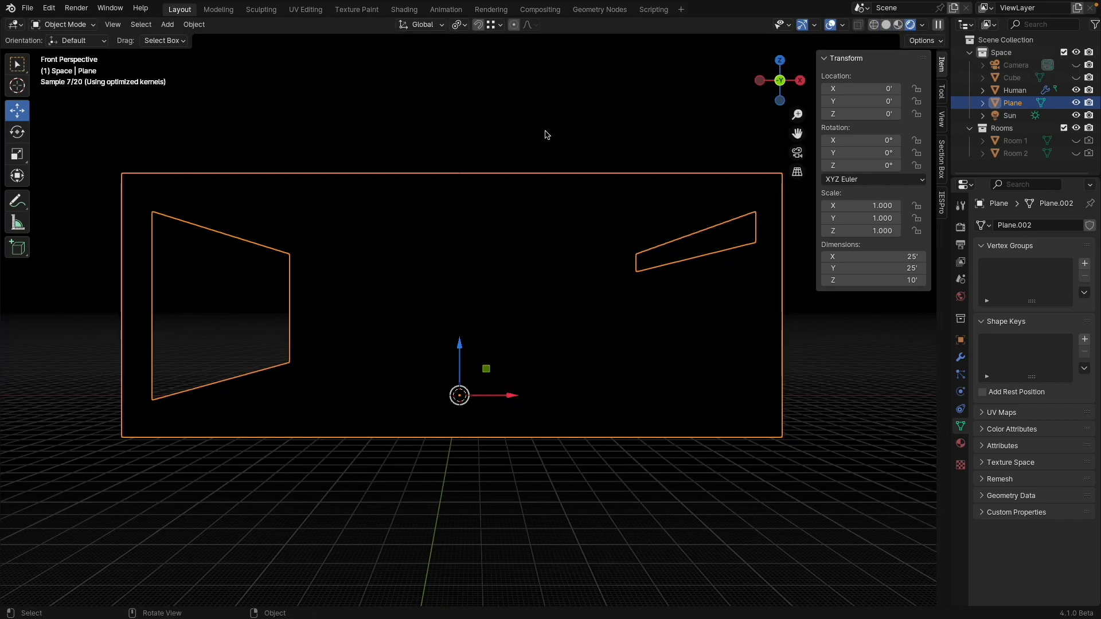
click(454, 119)
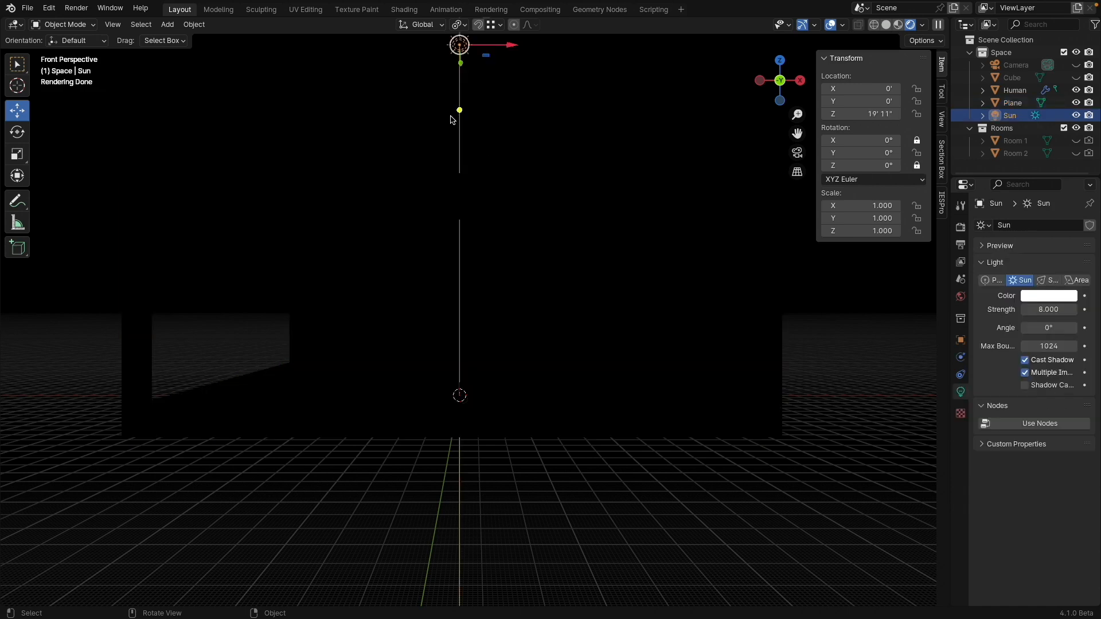
key(r)
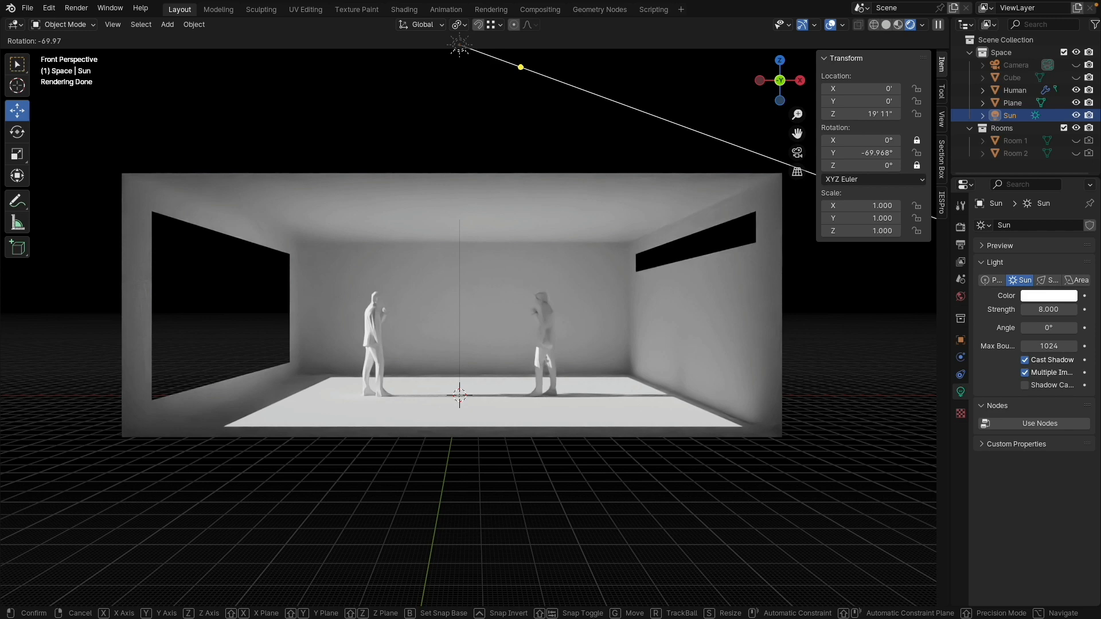
drag(520, 67, 523, 52)
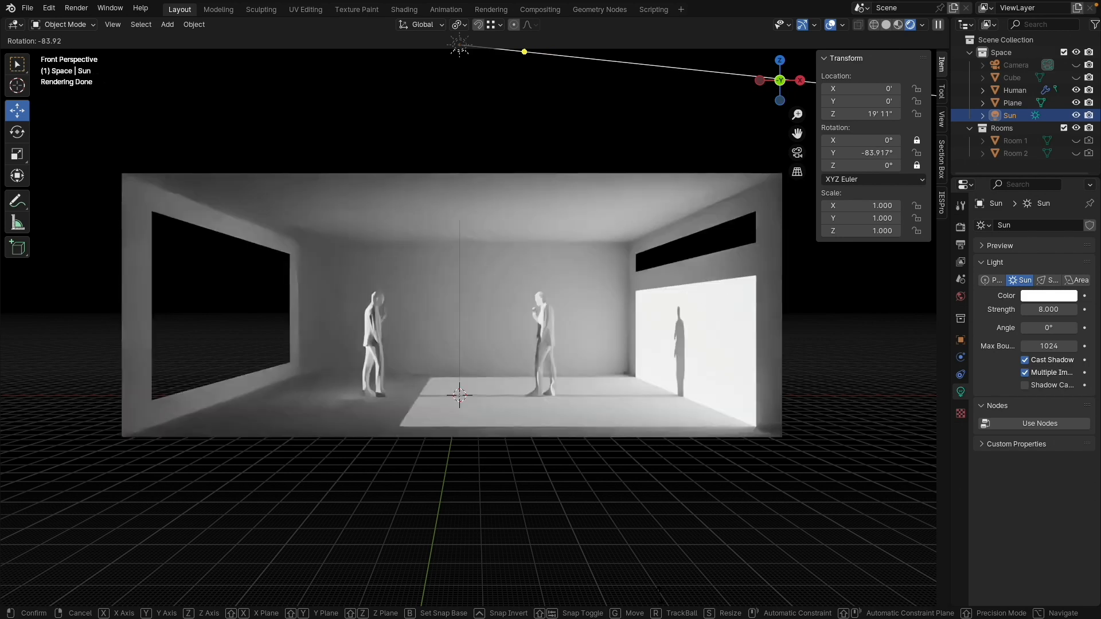
drag(524, 52, 398, 67)
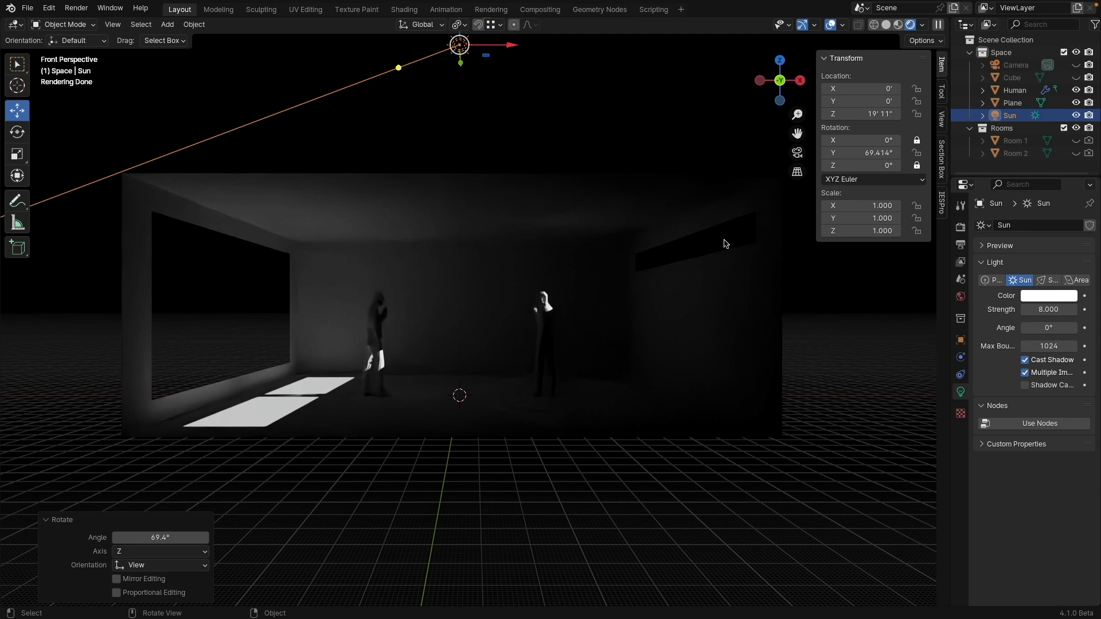
drag(399, 68, 517, 76)
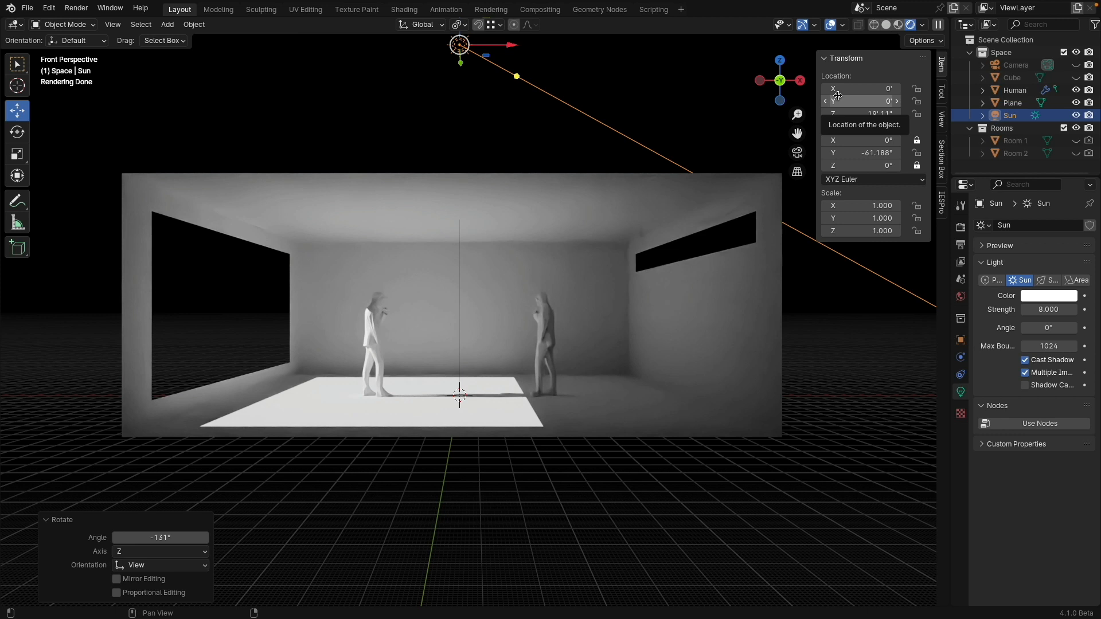
- Rename the plane as "Room 3" and place it hidden in the Rooms collection
click(1007, 106)
double_click(1020, 109)
key(BackSpace)
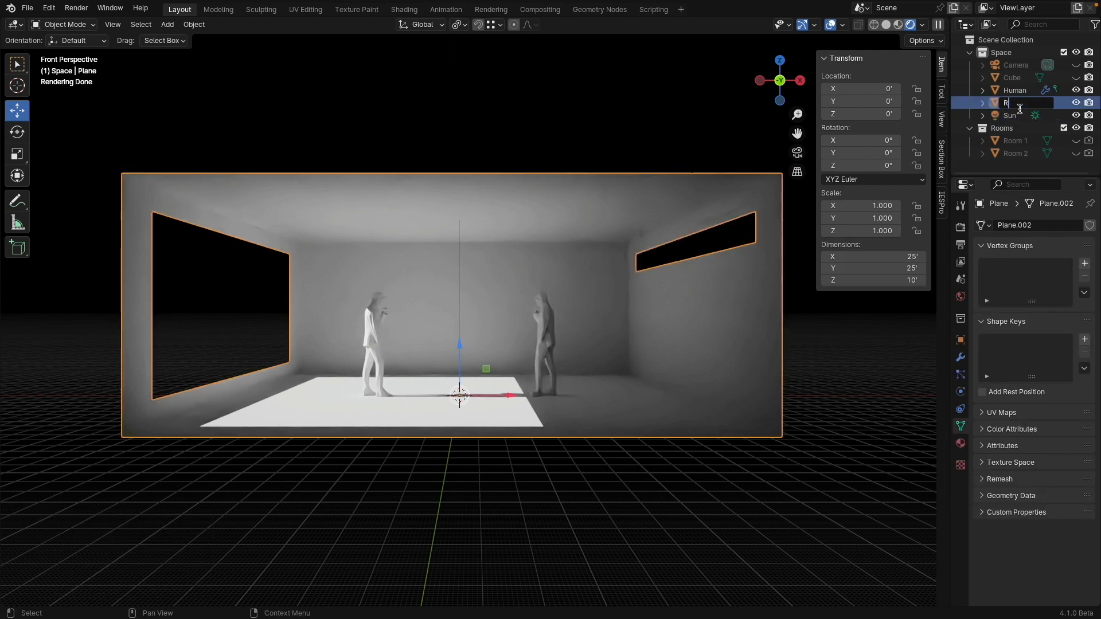
text(Room4)
key(BackSpace)
text(3)
key(Return)
drag(1018, 106, 1017, 135)
click(1076, 153)
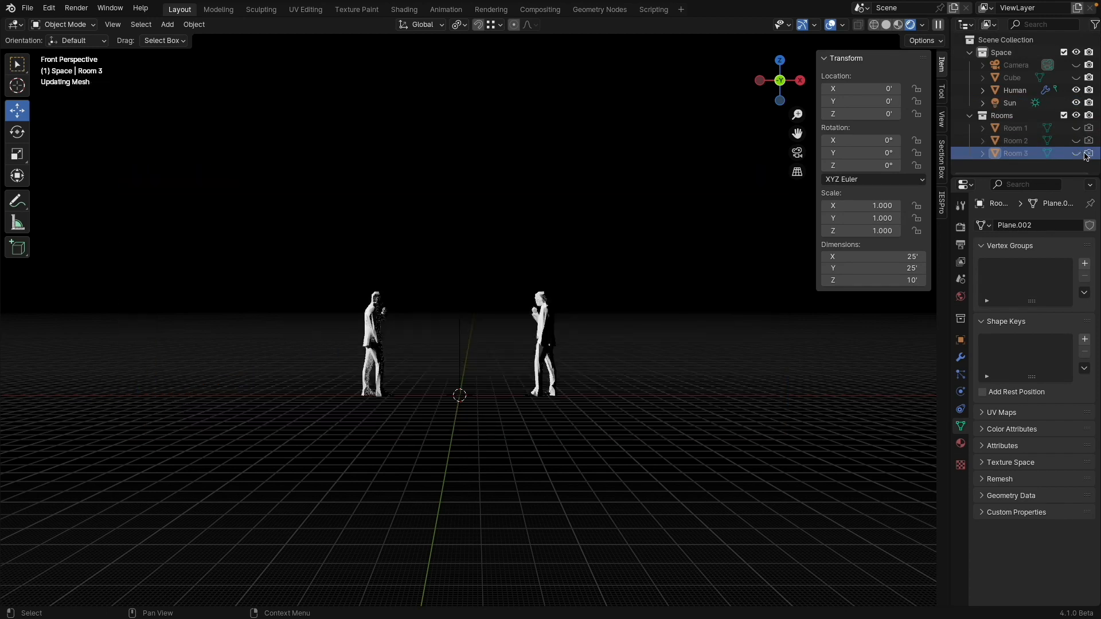
- Unhide Room 3 in solid shading and duplicate it in place
click(886, 24)
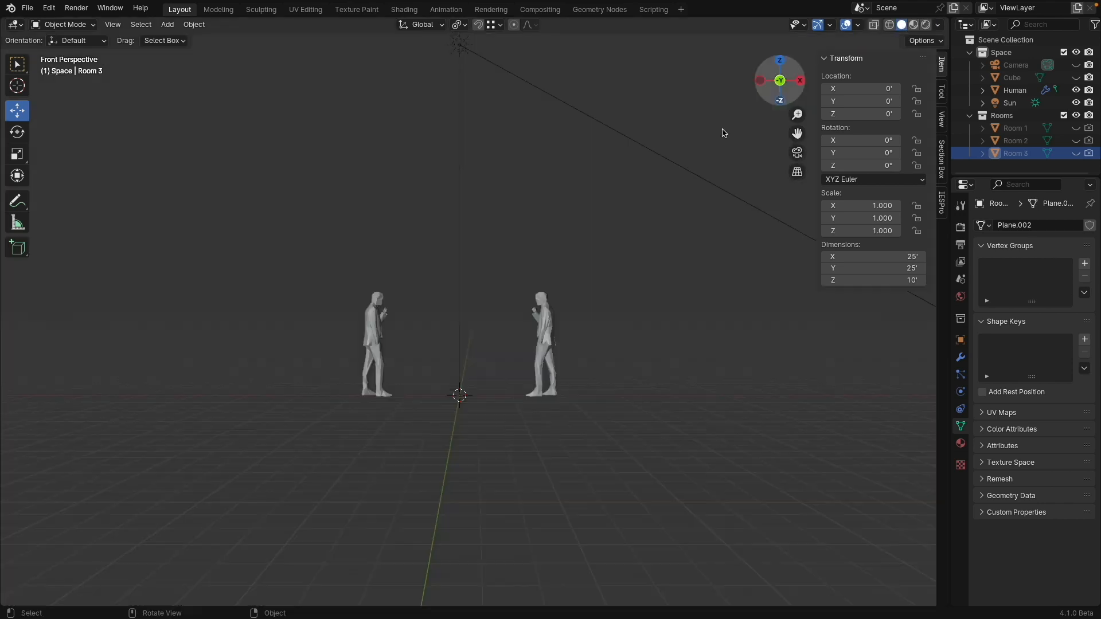
click(1076, 154)
click(455, 310)
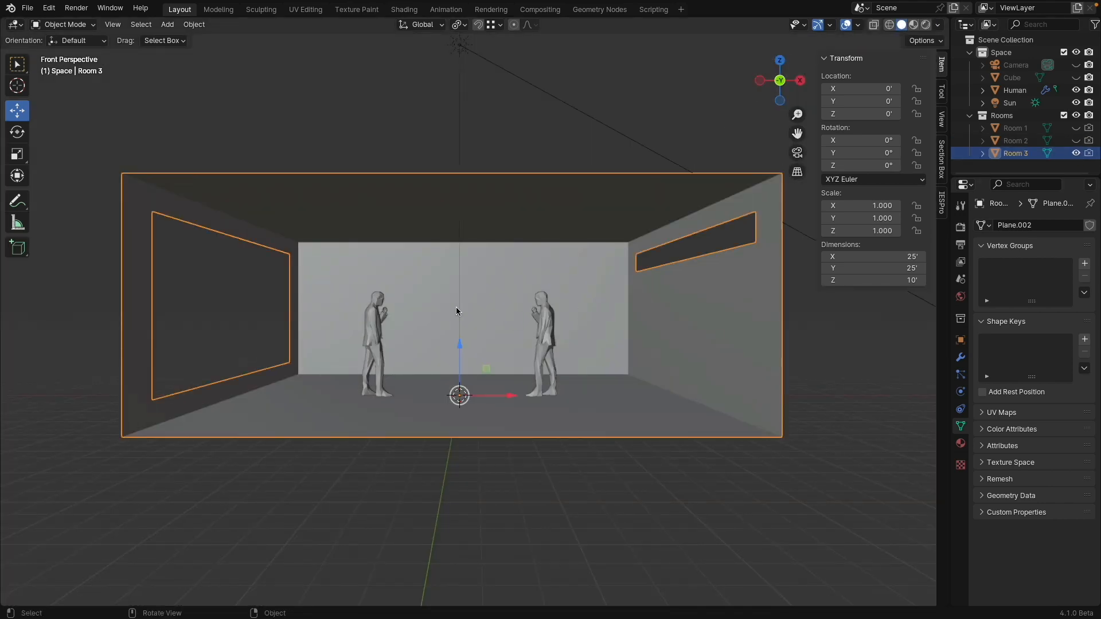
key(shift+d)
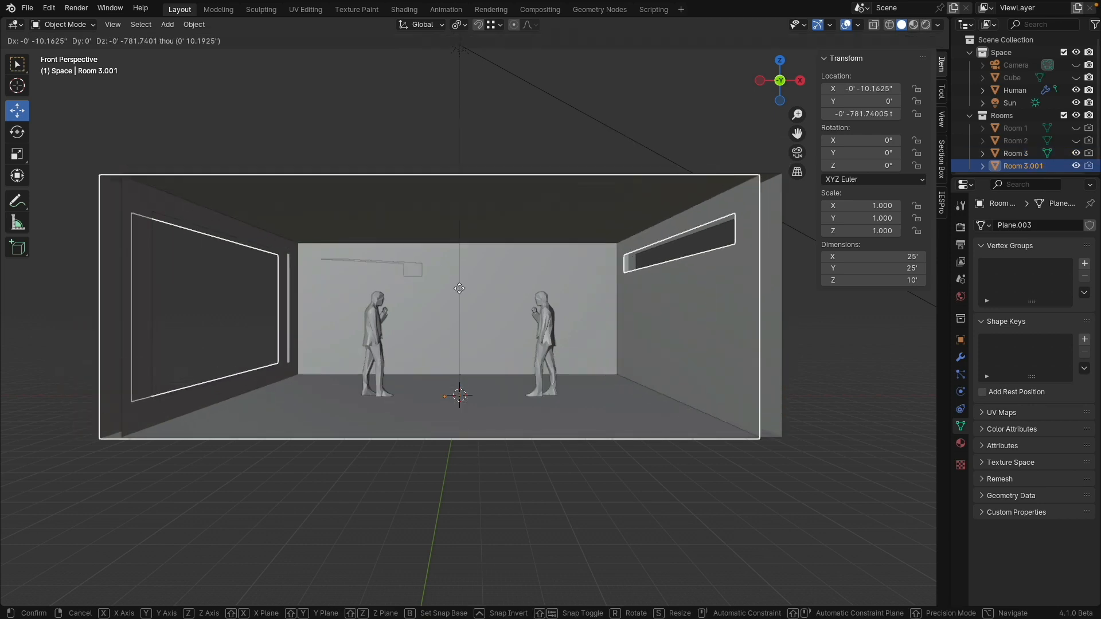
key(Escape)
- Rename the duplicated room as "Room 4"
double_click(1043, 166)
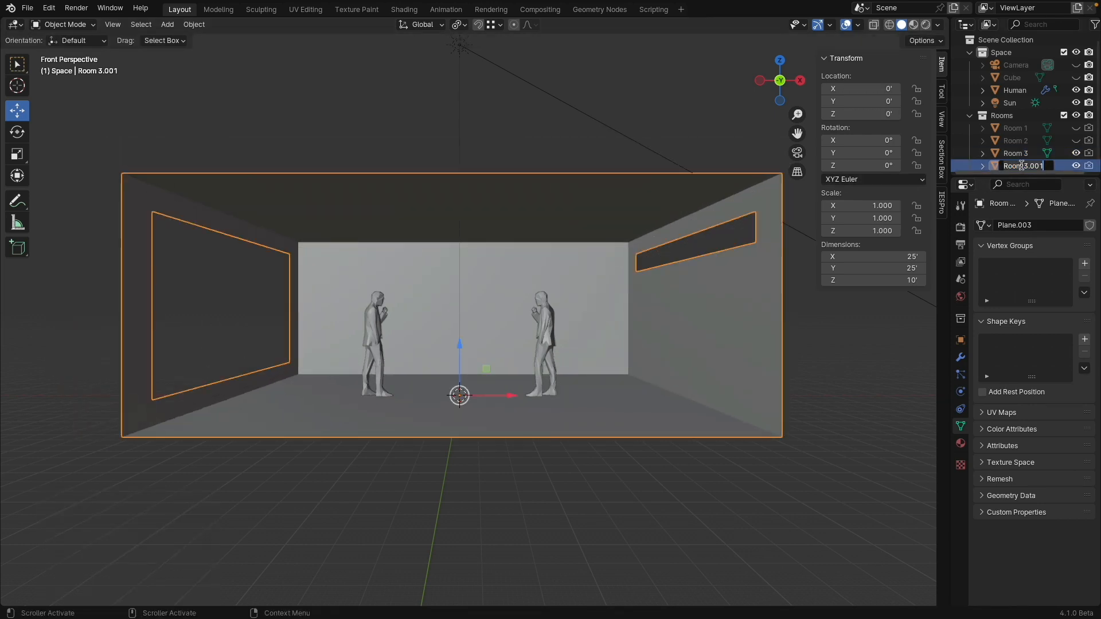
key(BackSpace)
key(BackSpace)
key(BackSpace)
key(BackSpace)
key(BackSpace)
text(4)
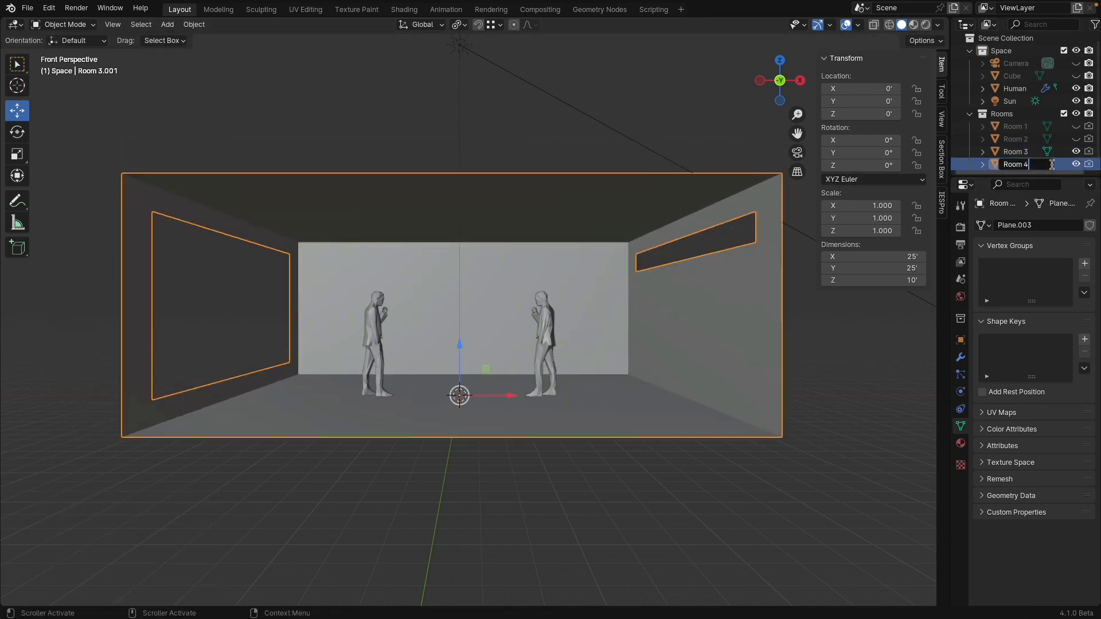
key(Return)
- Hide Room 3 and enter Edit Mode on Room 4
click(1075, 151)
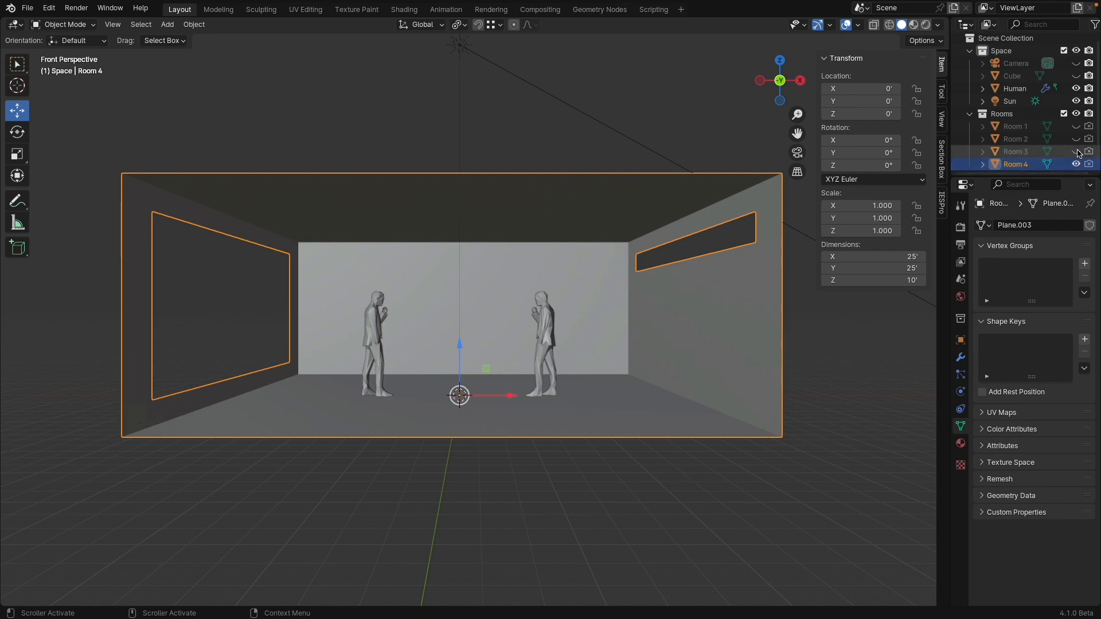
click(63, 25)
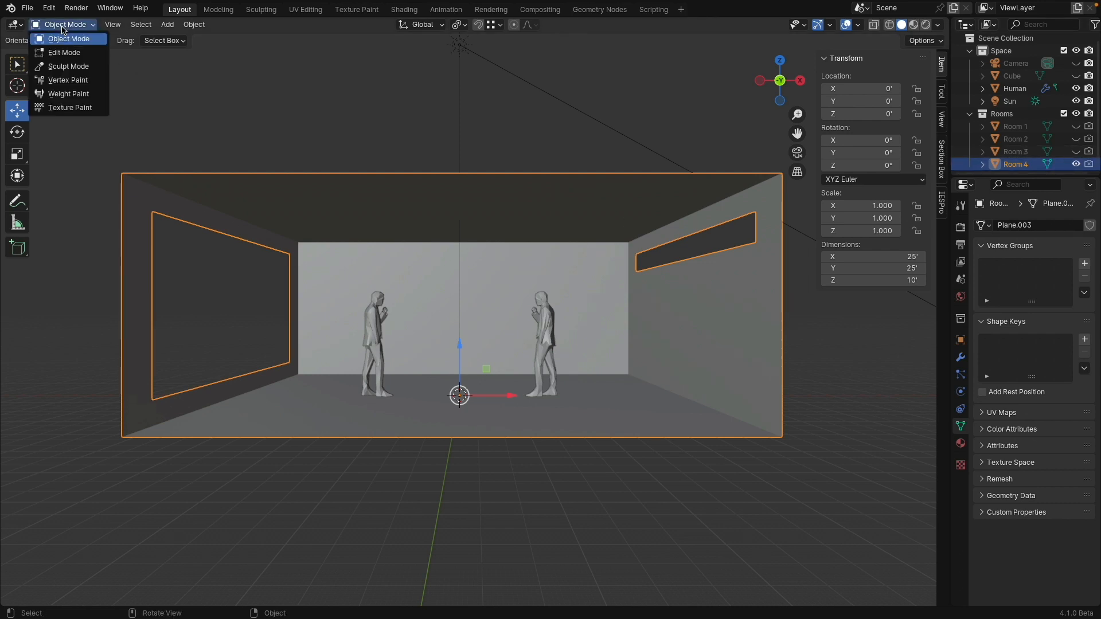
click(68, 53)
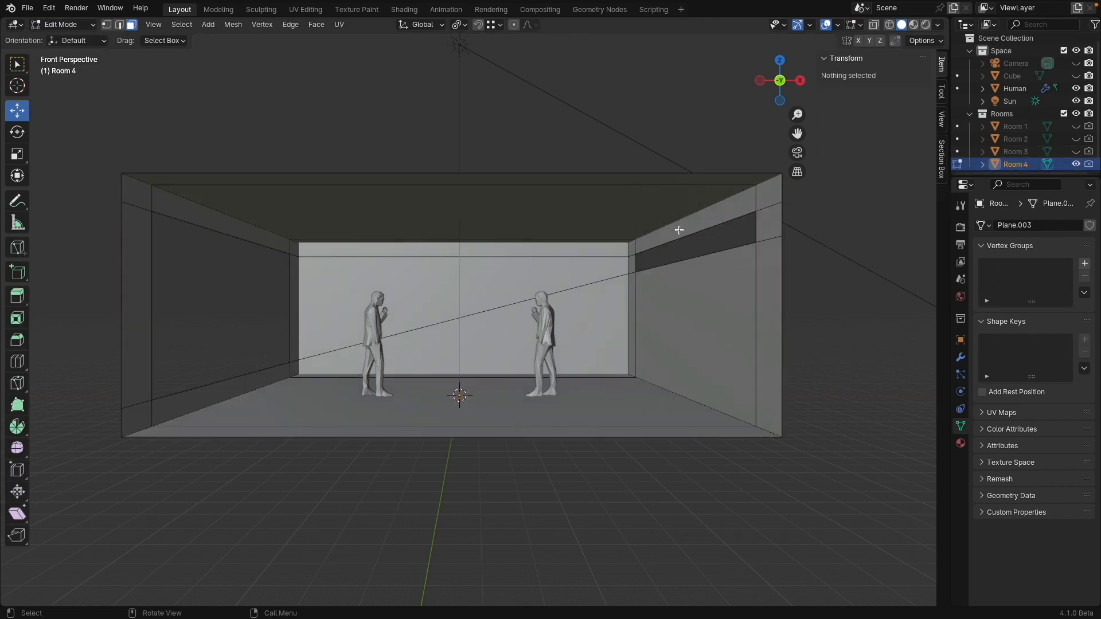
- Fill the narrow window opening in Room 4's right-hand side wall with a face
key(2)
click(697, 231)
shift+click(705, 257)
key(f)
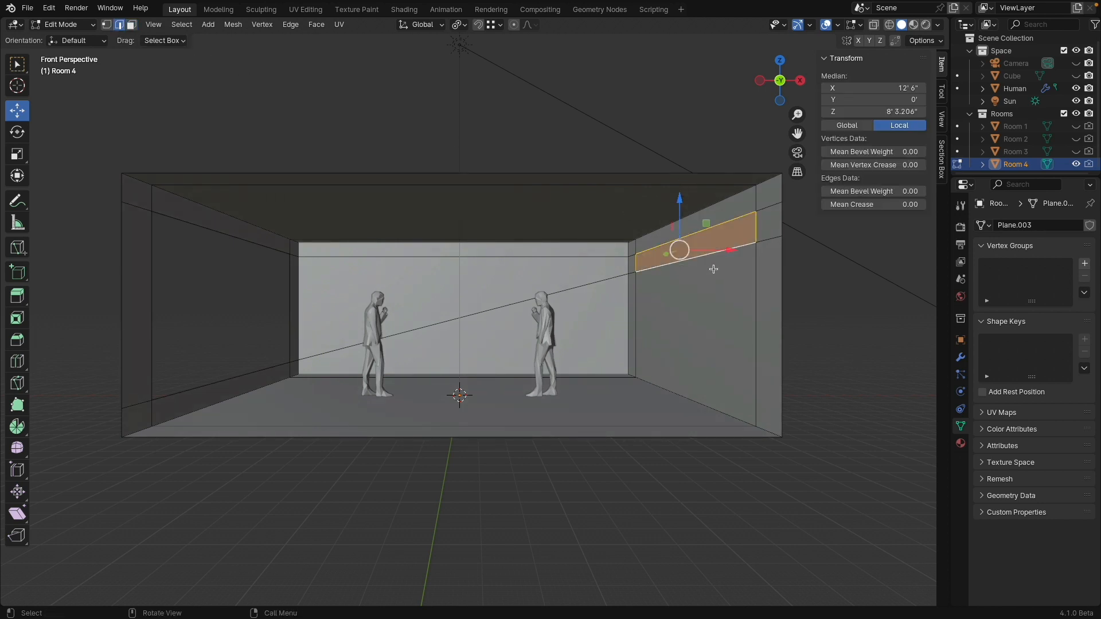
- Extrude the edges of the opposite wall's large opening about 5' 7.62" outward along X and close the outer end with a face
click(218, 381)
shift+click(237, 246)
shift+click(268, 281)
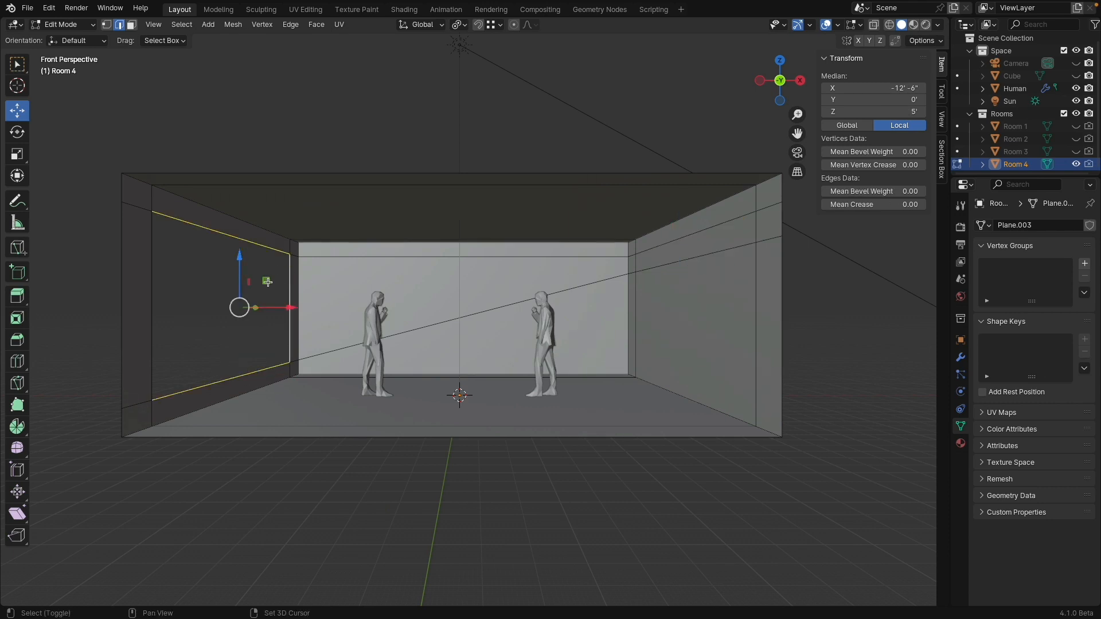
shift+click(153, 269)
shift+middle_drag(153, 270, 496, 317)
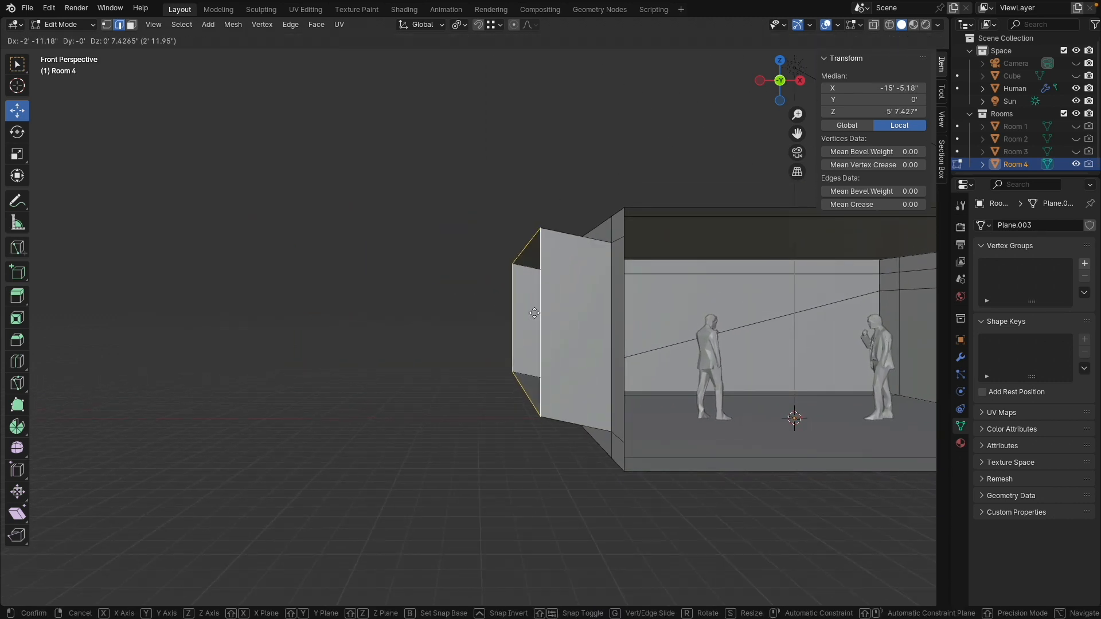
key(x)
click(488, 322)
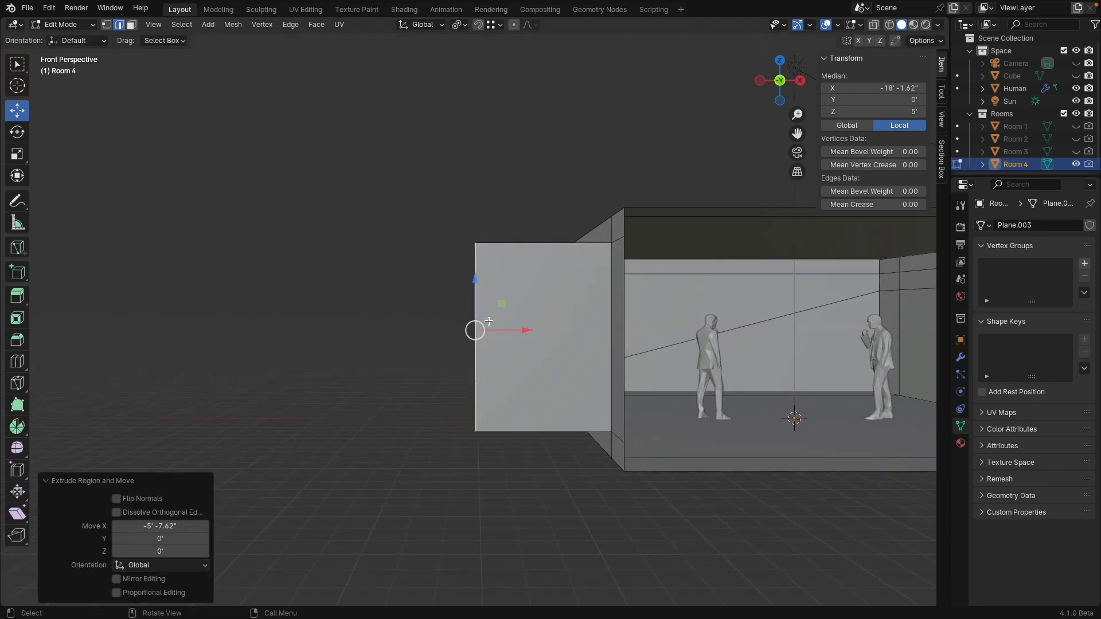
middle_drag(445, 324, 462, 342)
key(f)
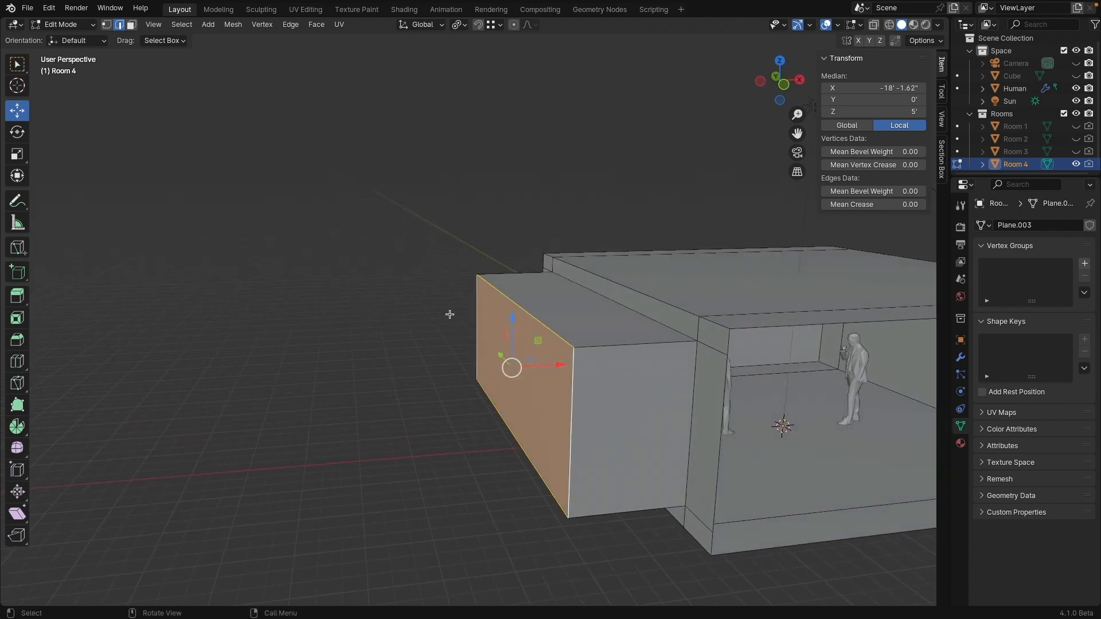
- Delete the top face of the extruded side box so it is open to the sky
click(132, 25)
click(540, 290)
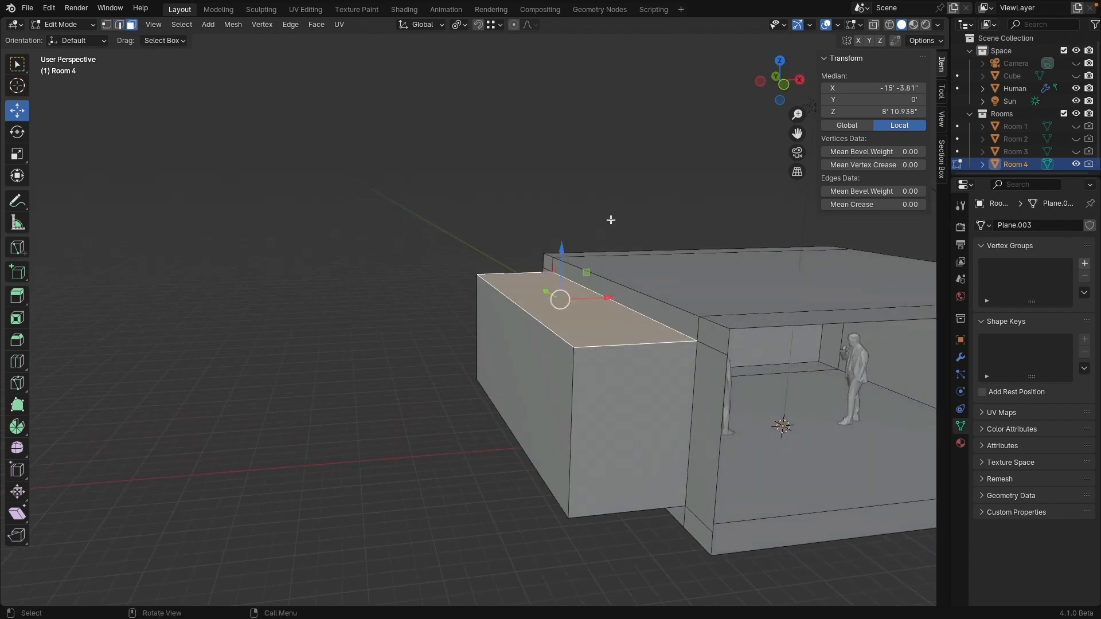
middle_drag(540, 290, 590, 219)
key(x)
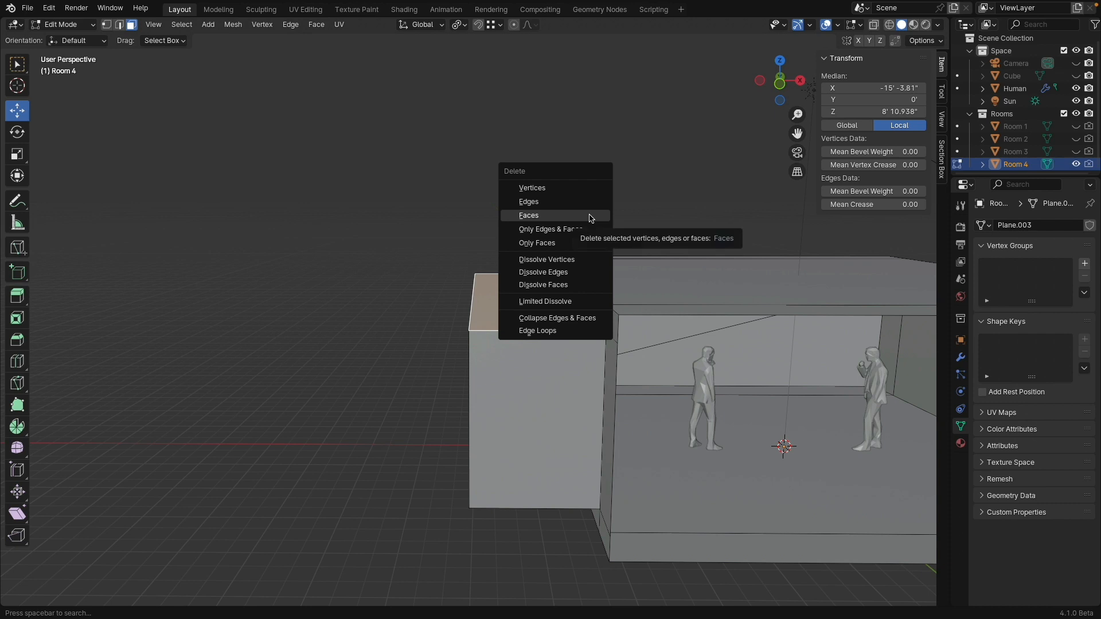
click(590, 217)
- Preview Room 4 in rendered shading and examine how sunlight enters through the open-topped side box
middle_drag(639, 229, 487, 213)
key(z)
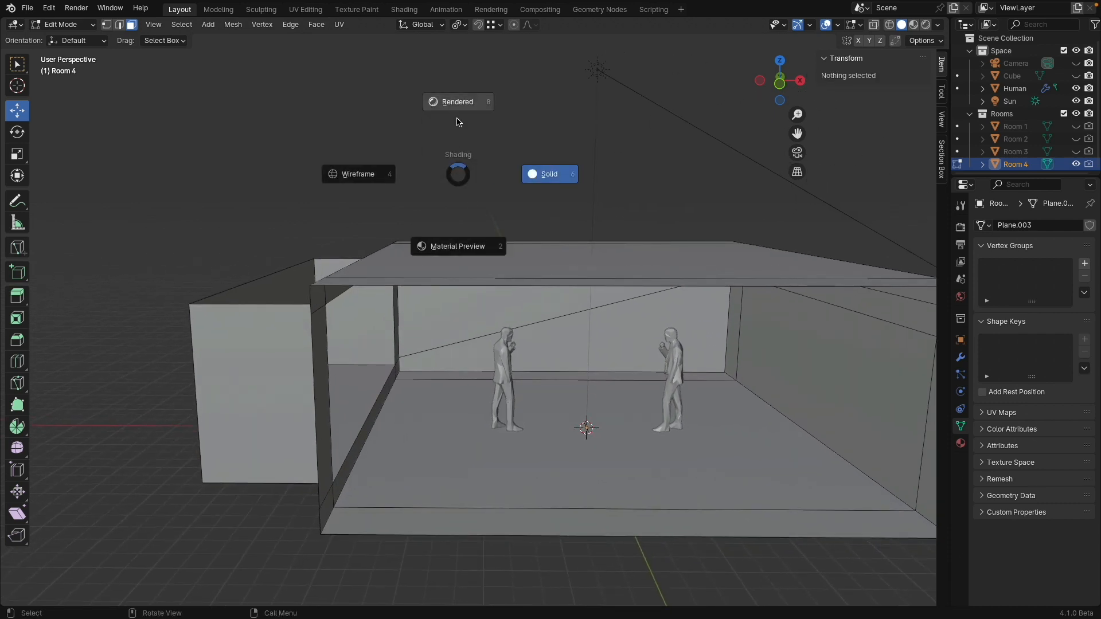
click(458, 103)
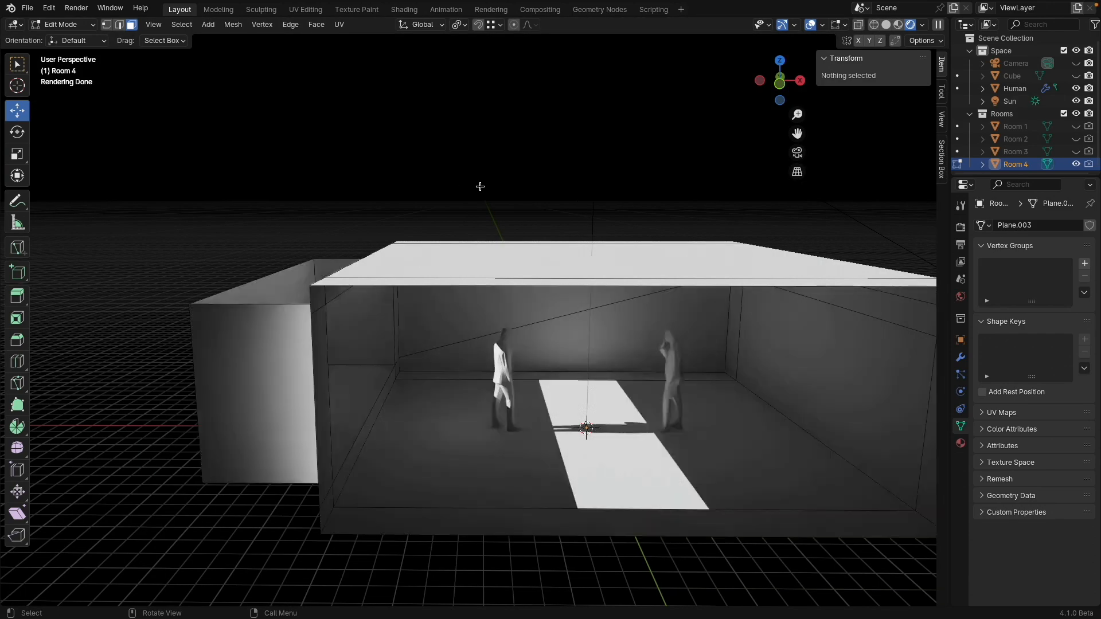
middle_drag(481, 189, 514, 210)
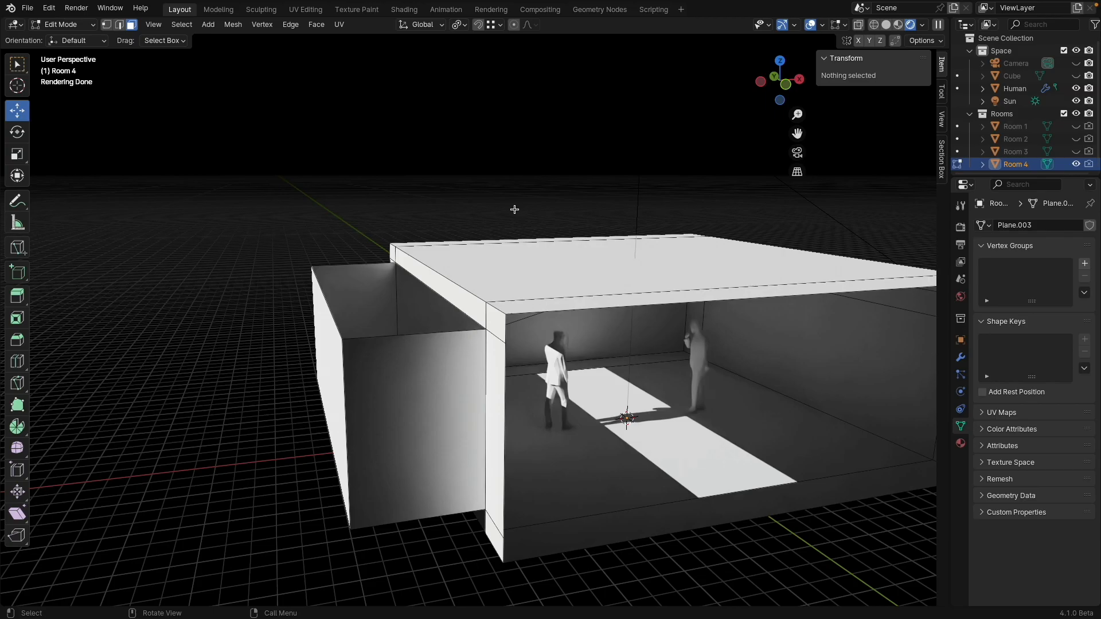
middle_drag(514, 210, 325, 314)
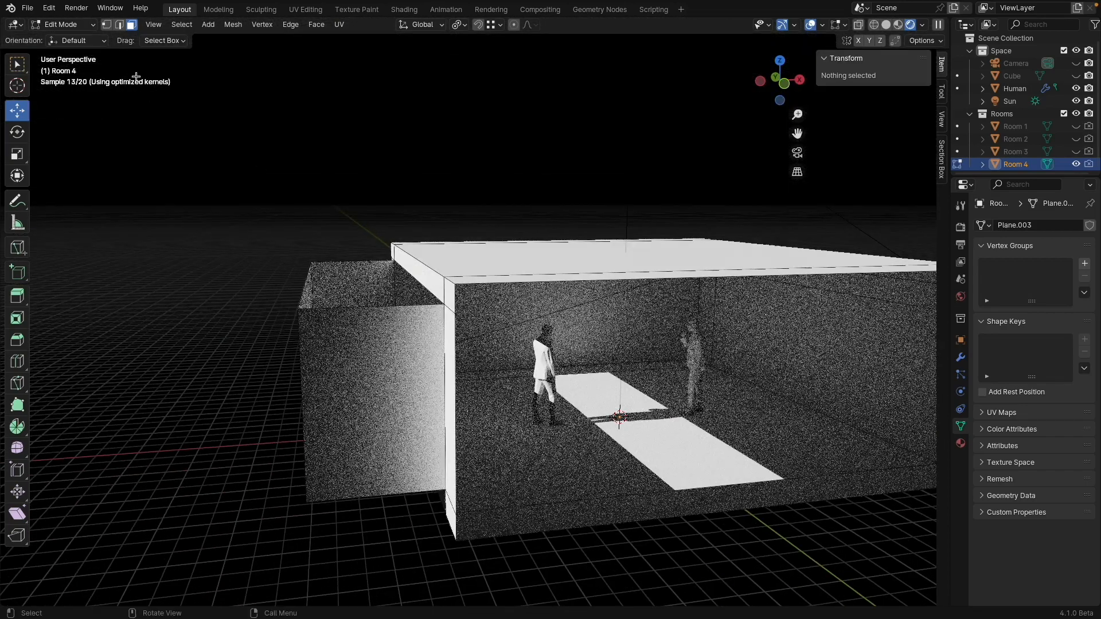
- Show the face orientation overlay in solid shading and inspect the normals of the room and its side box
click(885, 24)
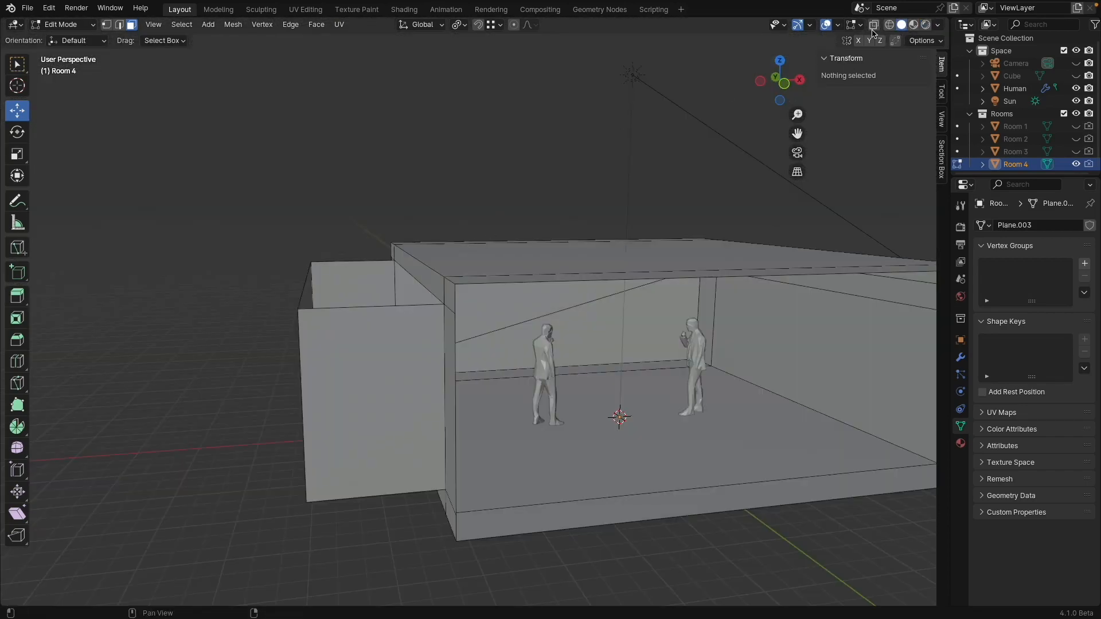
click(837, 26)
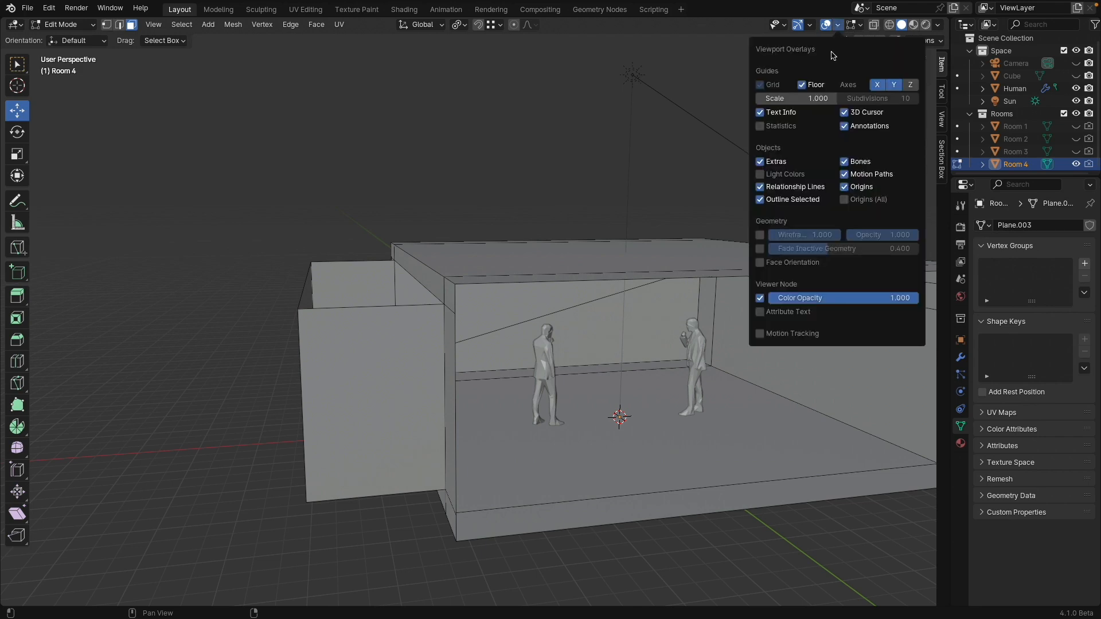
click(760, 263)
middle_drag(516, 287, 402, 333)
click(404, 395)
drag(406, 285, 406, 219)
right_click(406, 220)
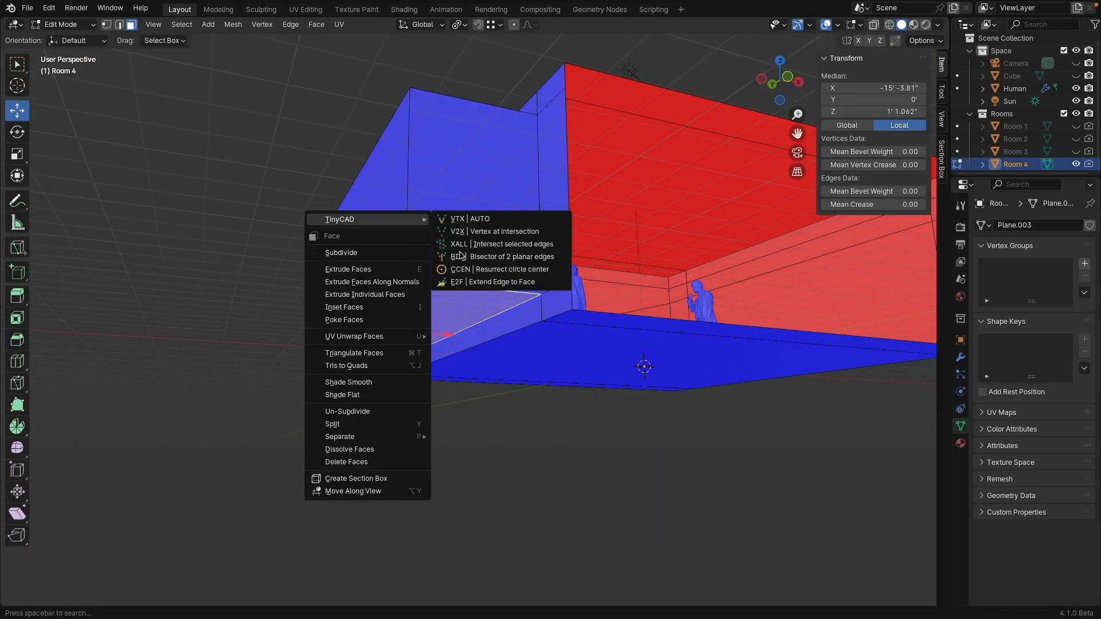
scroll(638, 312, down, 4)
middle_drag(639, 312, 618, 333)
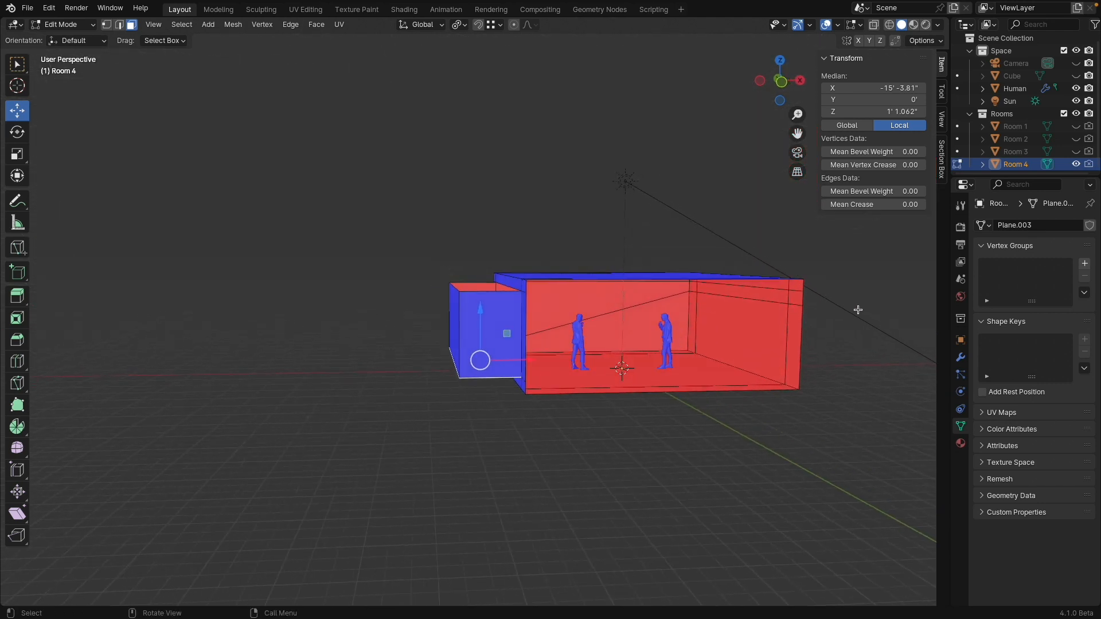
middle_drag(680, 240, 536, 156)
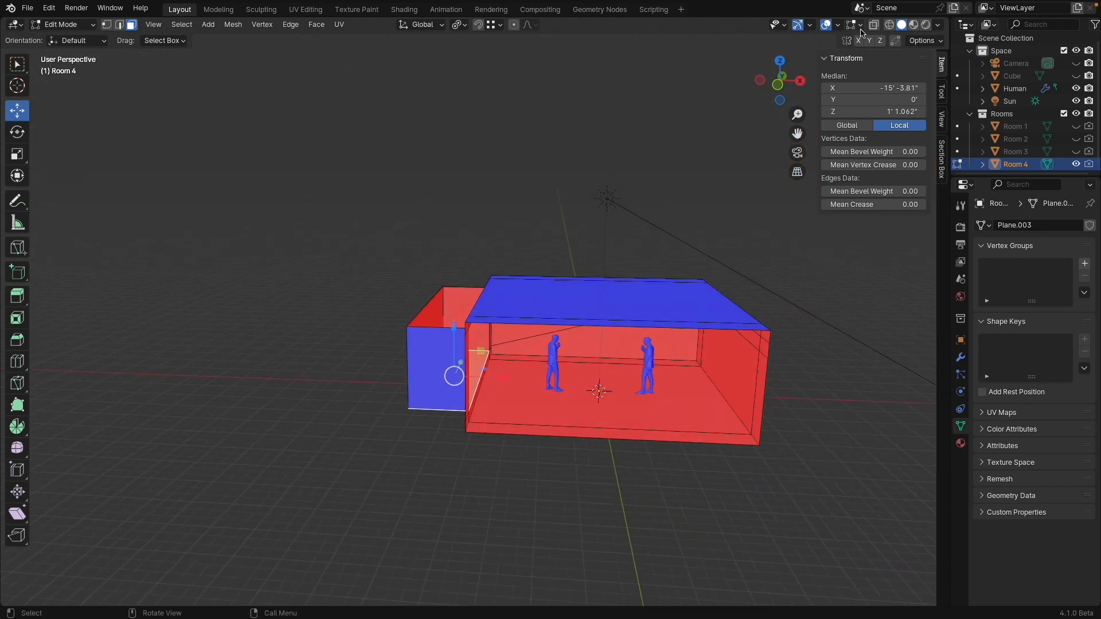
- Turn off the face orientation overlay and return to rendered shading
click(838, 27)
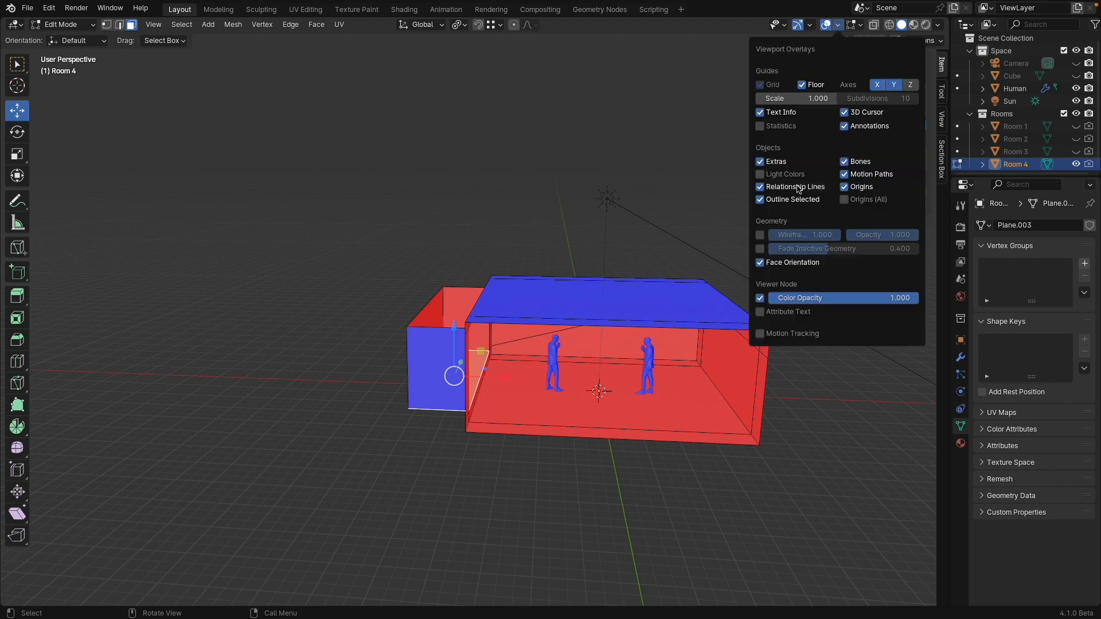
click(760, 263)
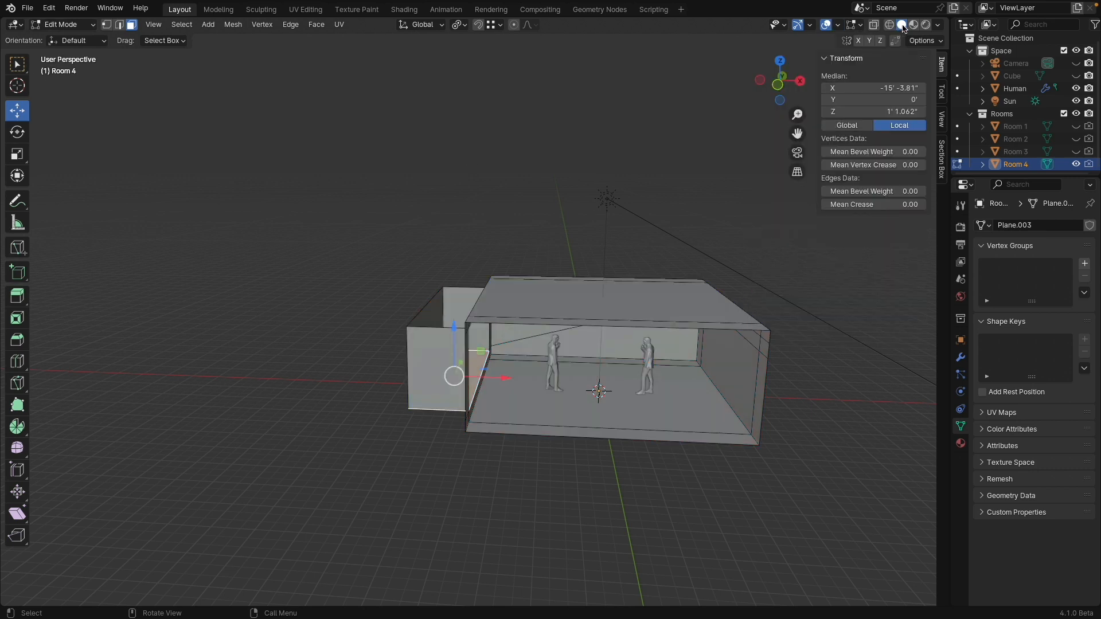
click(925, 24)
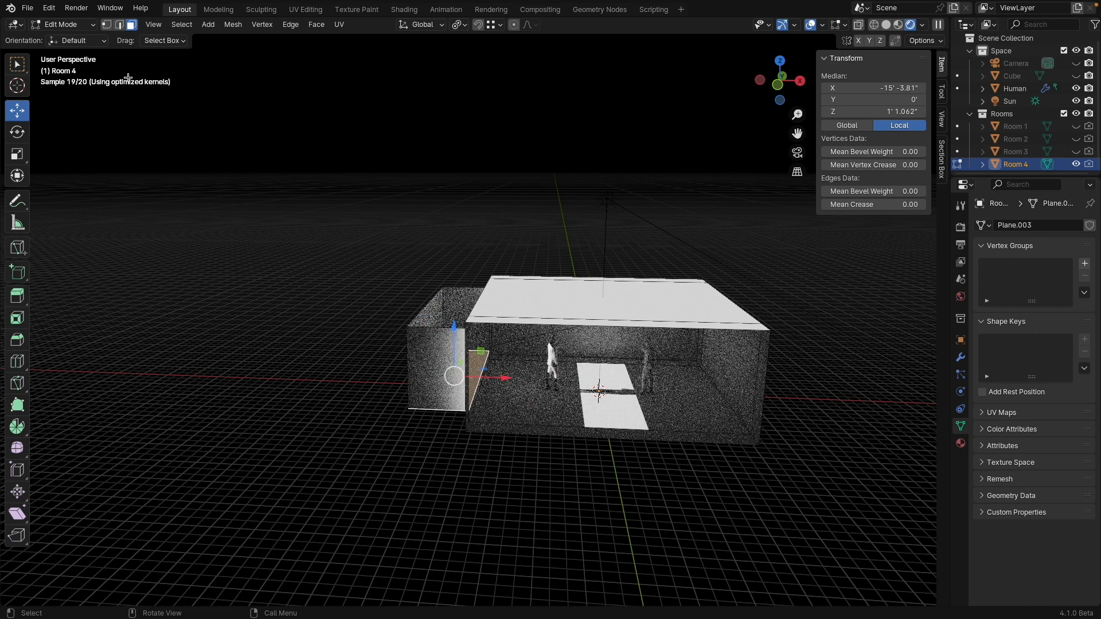
- In Object Mode, move the sun in front view to beside the side box, about X -20' and Z 11' 6"
click(64, 25)
click(69, 39)
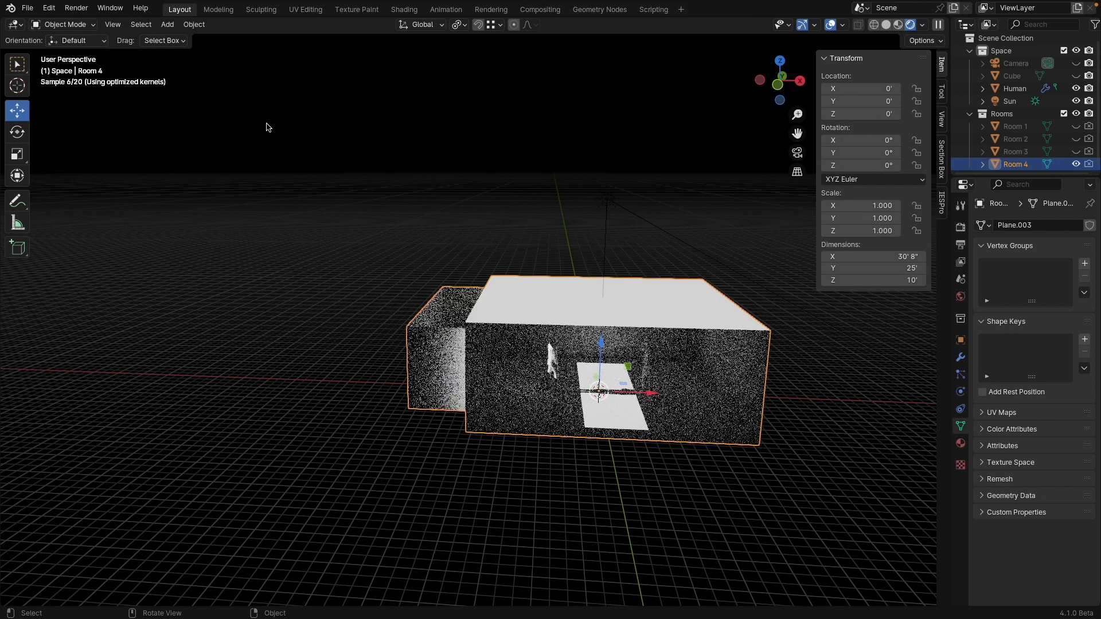
click(607, 199)
click(778, 90)
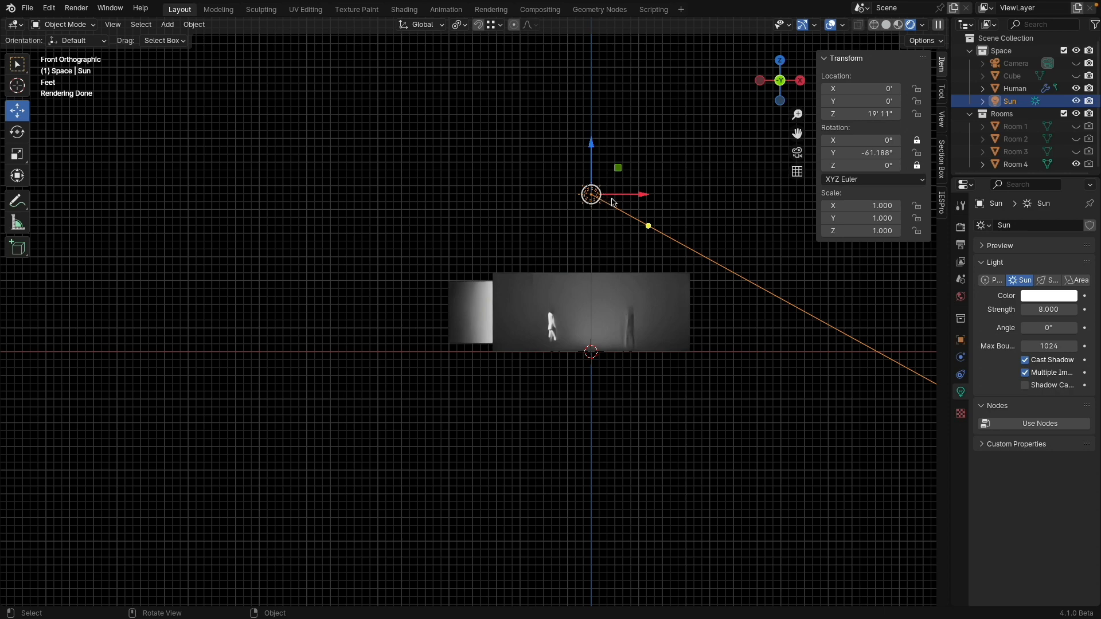
drag(612, 201, 462, 267)
middle_drag(462, 267, 500, 242)
click(785, 85)
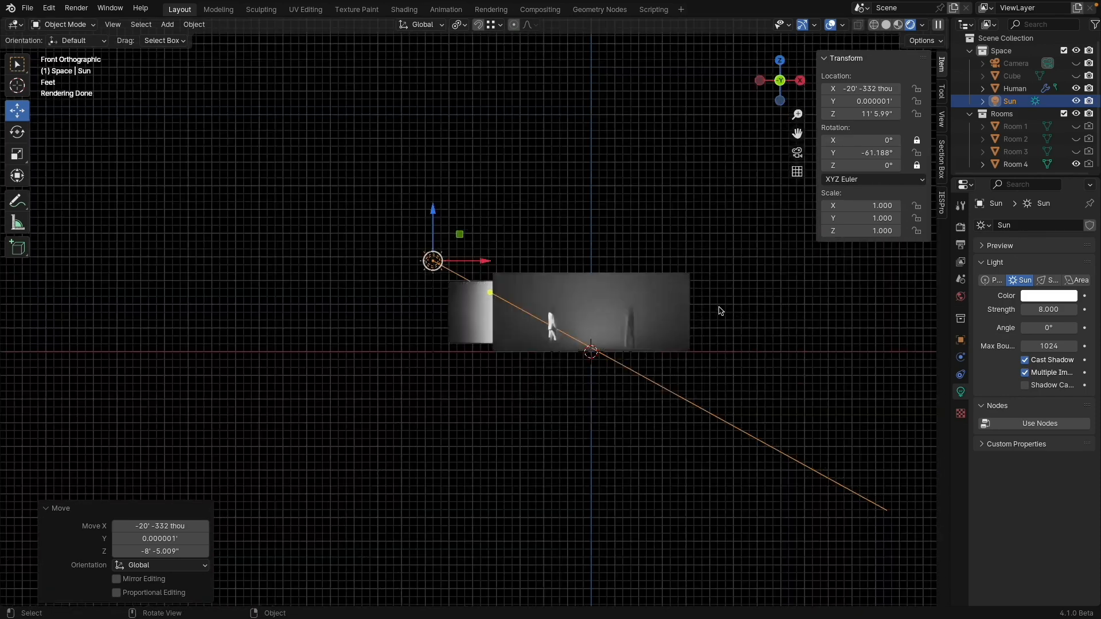
- Rotate the sun about -9.39° in front view to a lower angle and check the light falling inside the room
key(r)
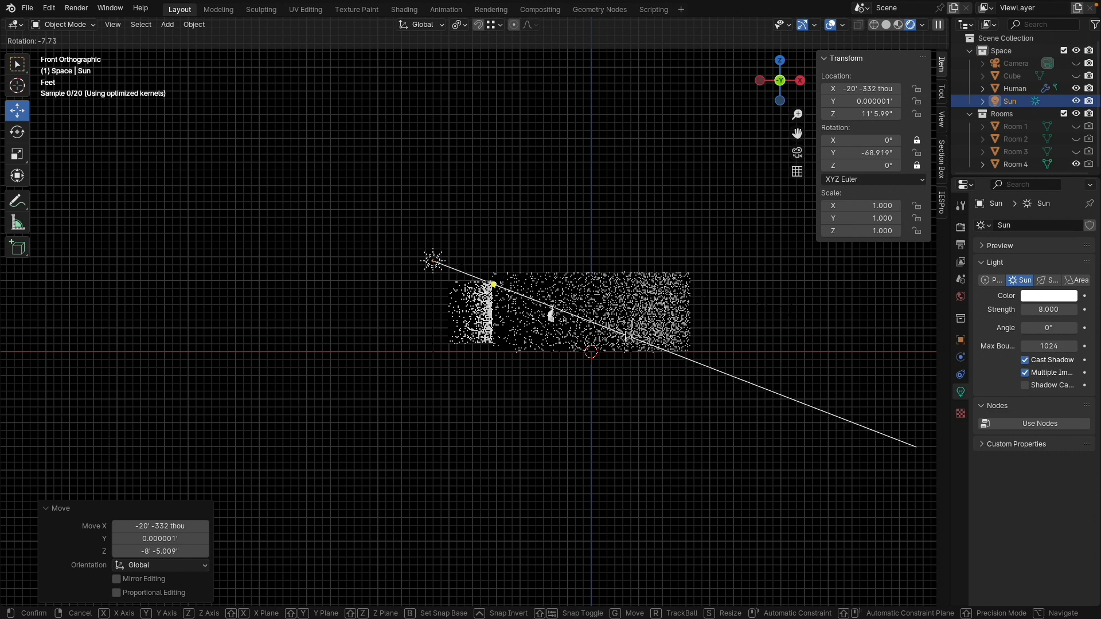
click(790, 298)
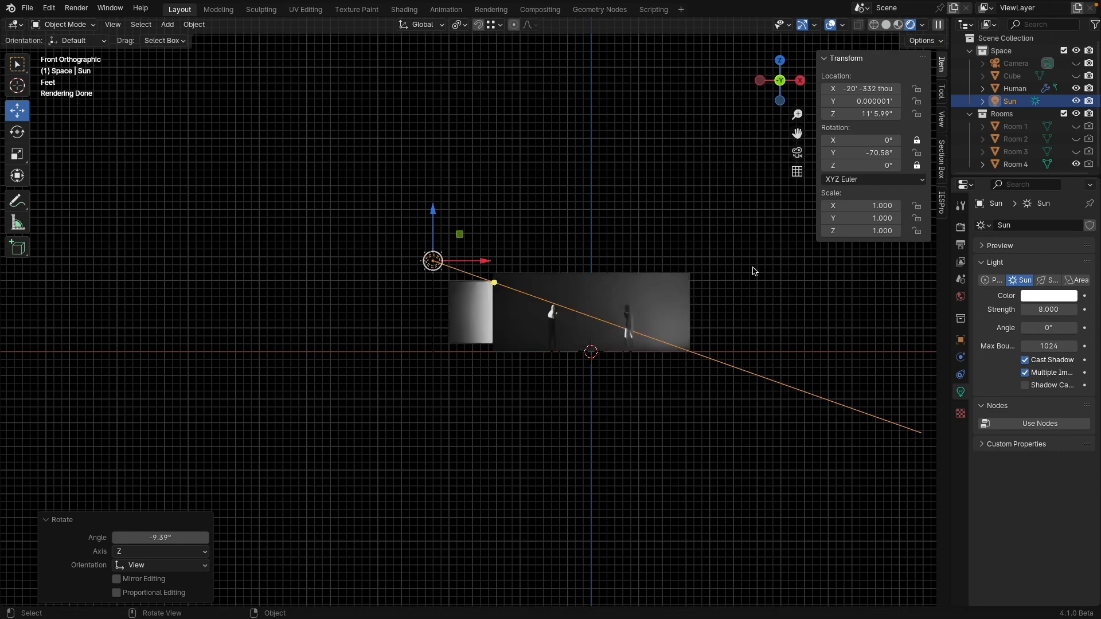
middle_drag(754, 271, 688, 266)
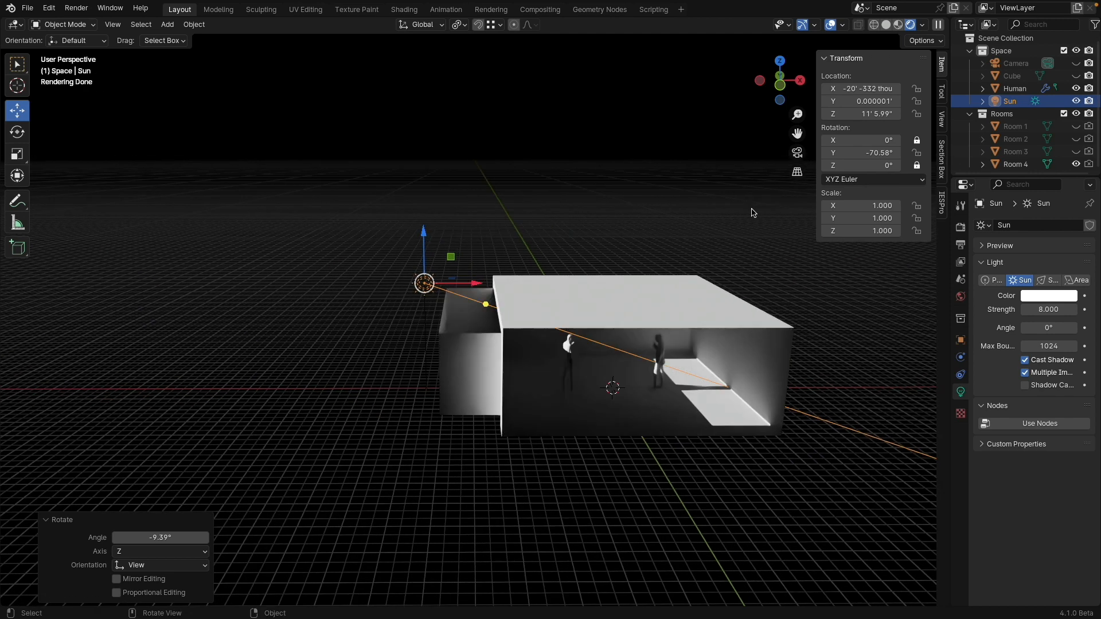
- Try a Y rotation of 90° on the sun and reset it to 0° so it shines straight down
click(871, 153)
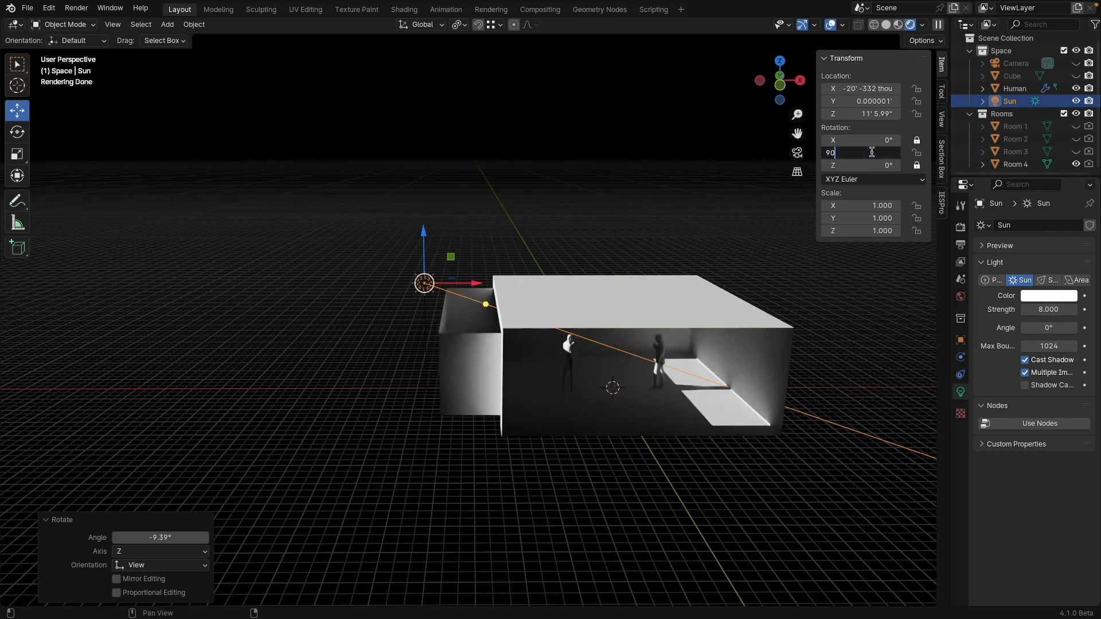
key(Return)
click(871, 153)
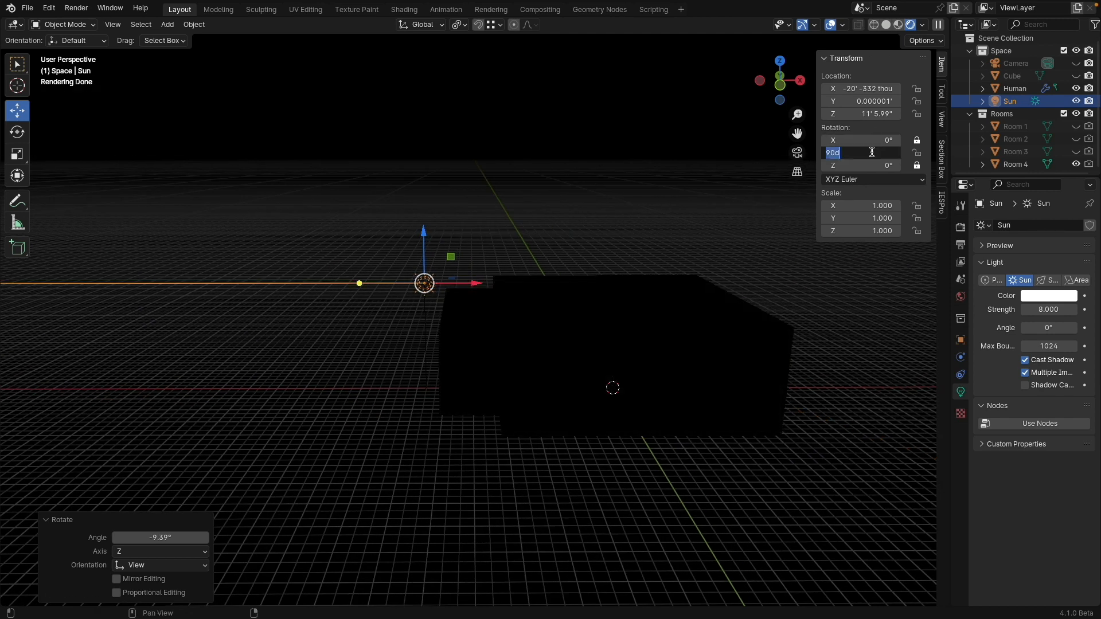
text(0)
key(Return)
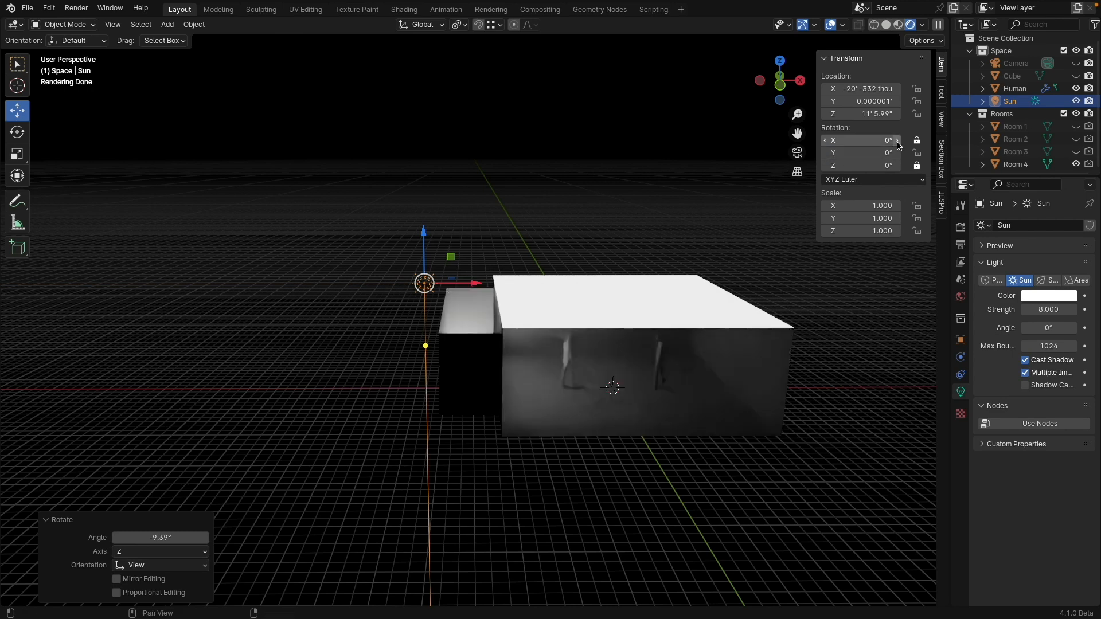
- Raise the sun to about 22' above the room and set its X and Y locations to 0
drag(424, 240, 425, 136)
drag(478, 179, 685, 175)
click(865, 89)
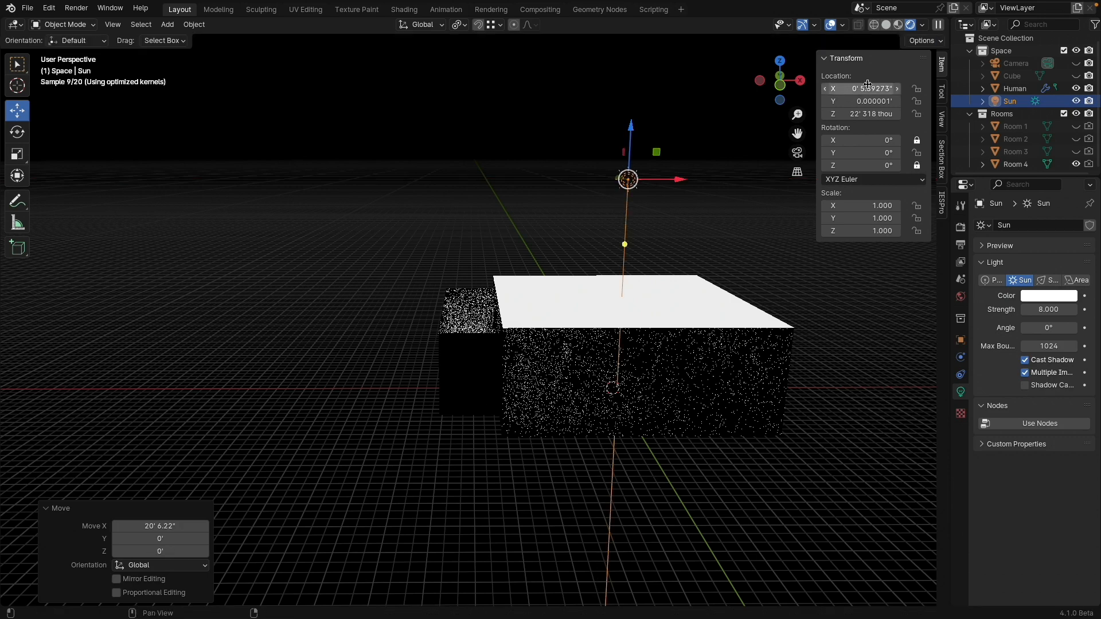
text(0)
key(Return)
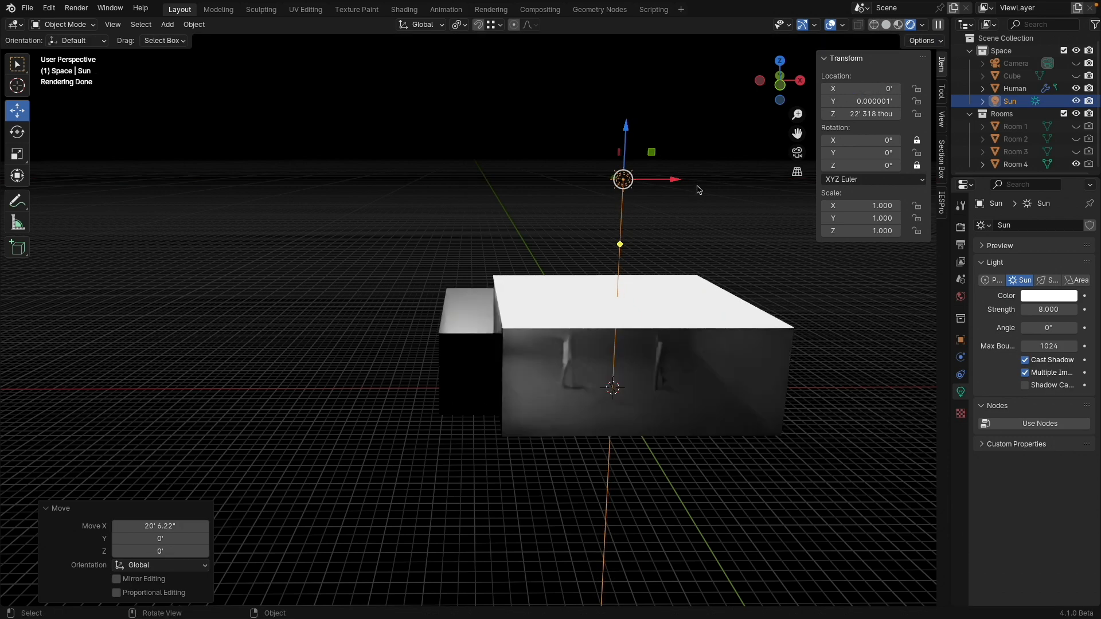
middle_drag(767, 189, 745, 211)
click(862, 101)
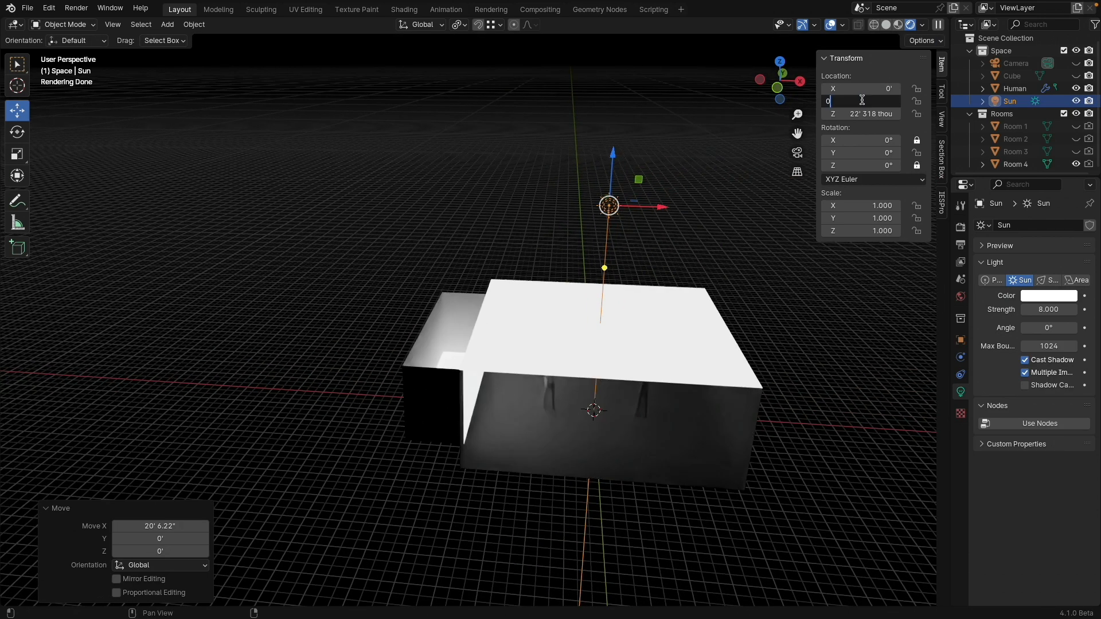
text(0)
key(Return)
- Try tilting the sun to a Y rotation of about 21° and check the light reflected into the room
middle_drag(717, 258, 457, 301)
scroll(492, 269, up, 4)
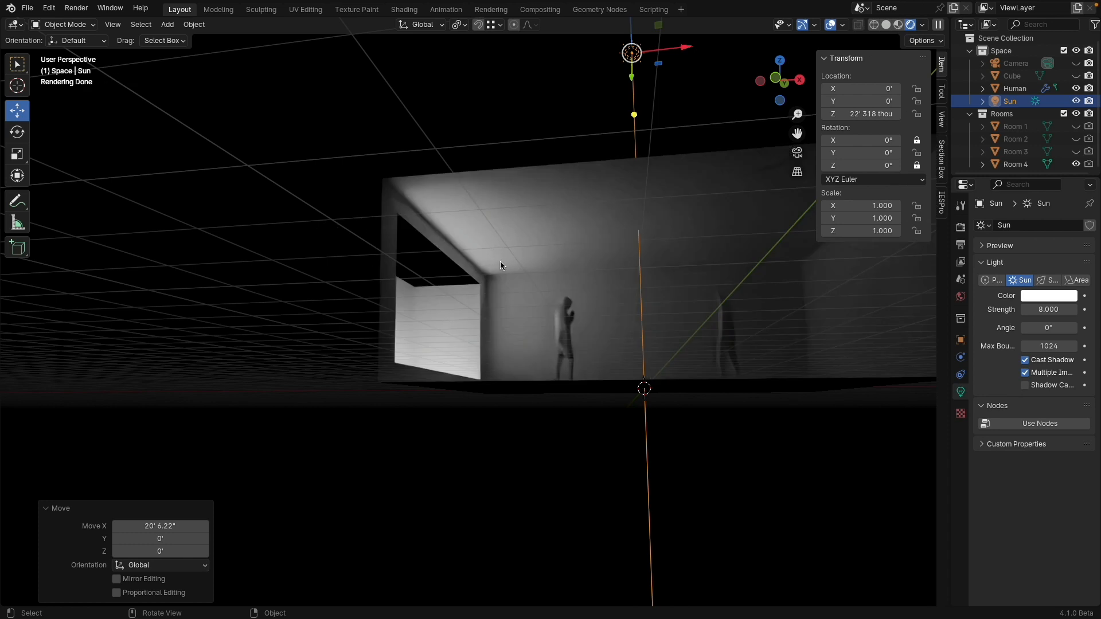
key(r)
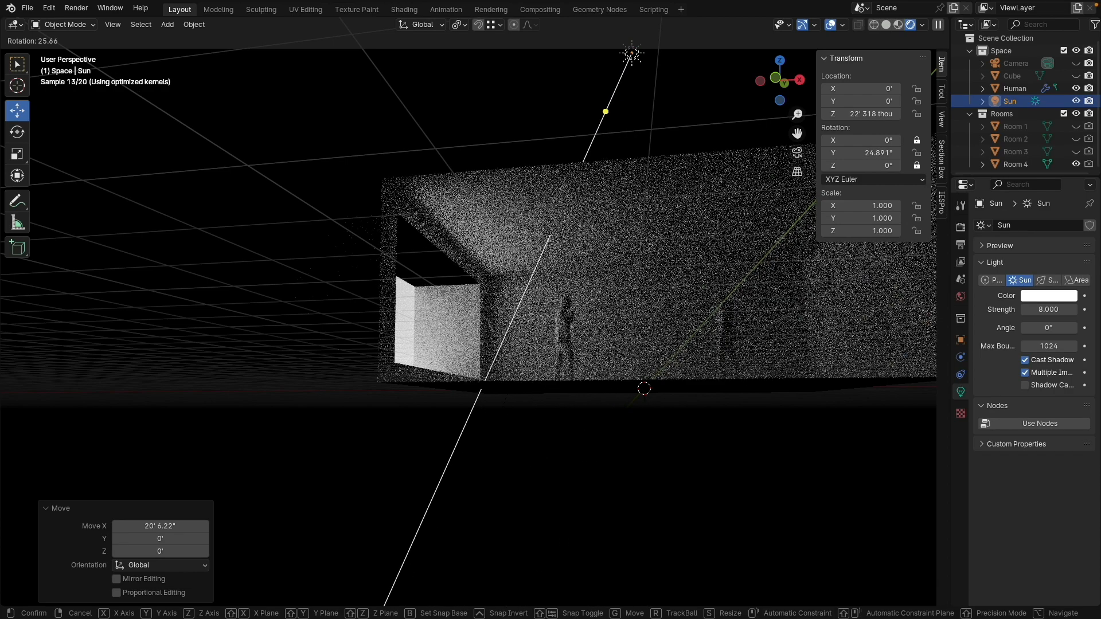
click(485, 457)
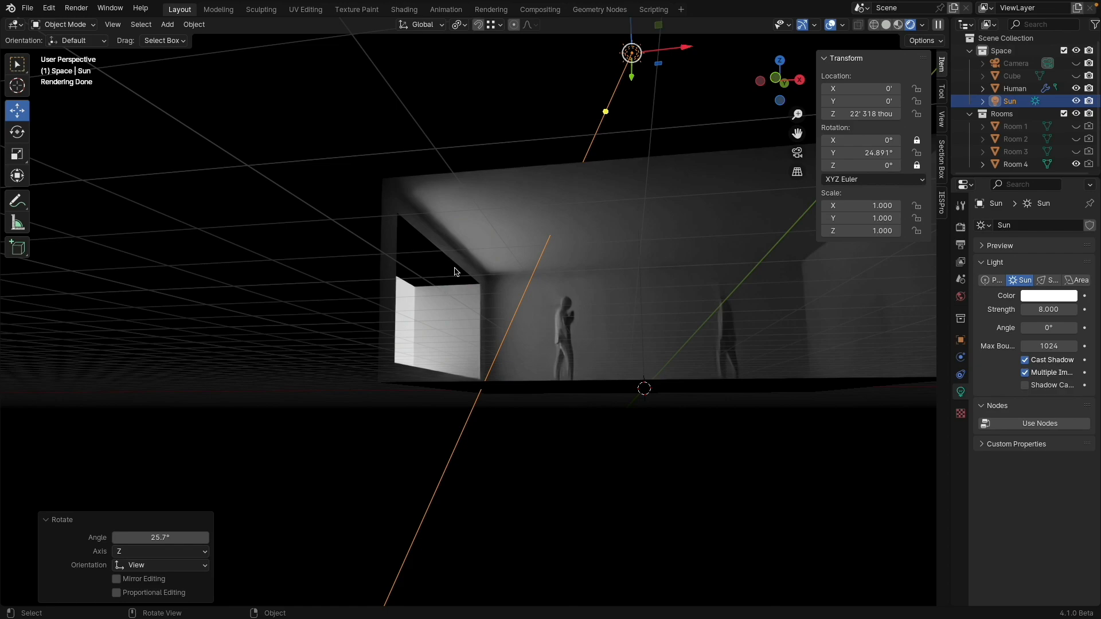
key(r)
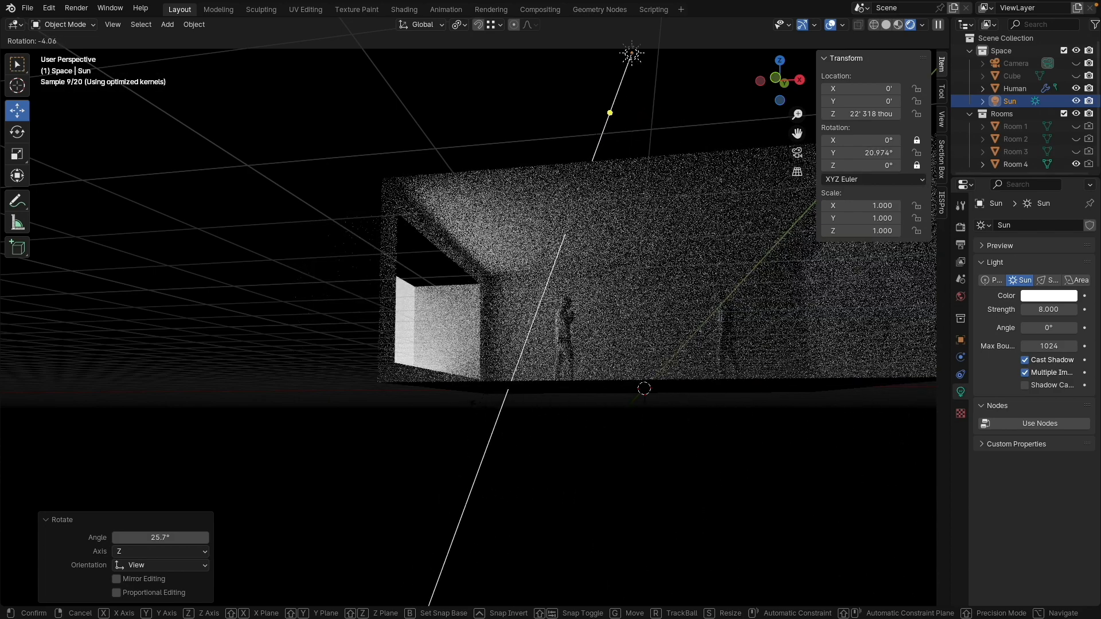
click(480, 408)
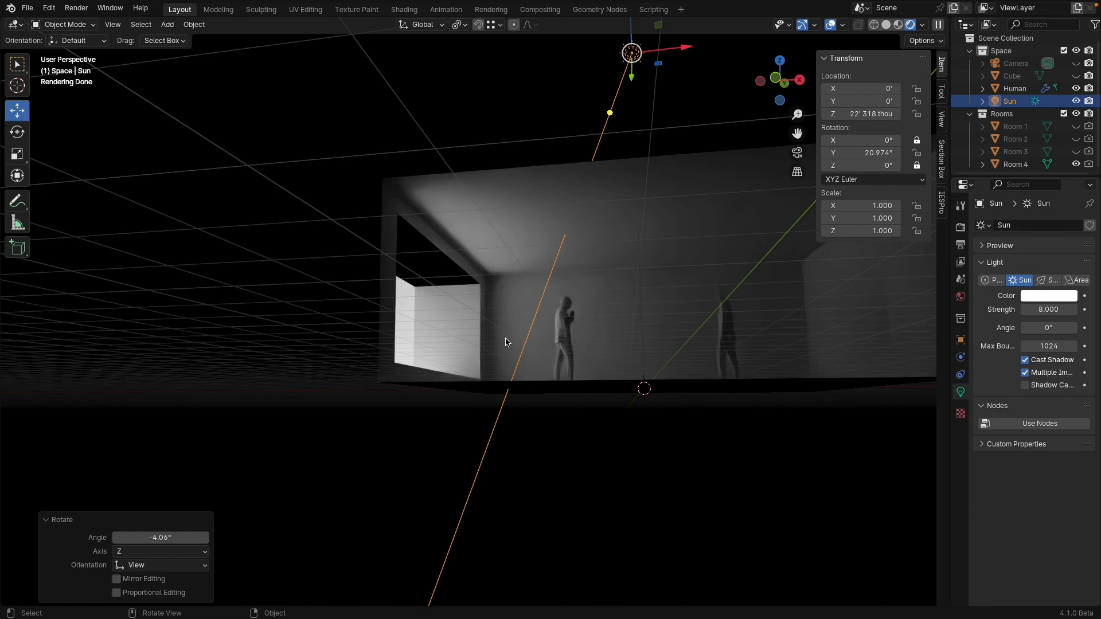
- In Edit Mode, move the outer face of Room 4's side box about 3' 8.7" along X toward the room, then return to Object Mode
shift+middle_drag(591, 275, 497, 350)
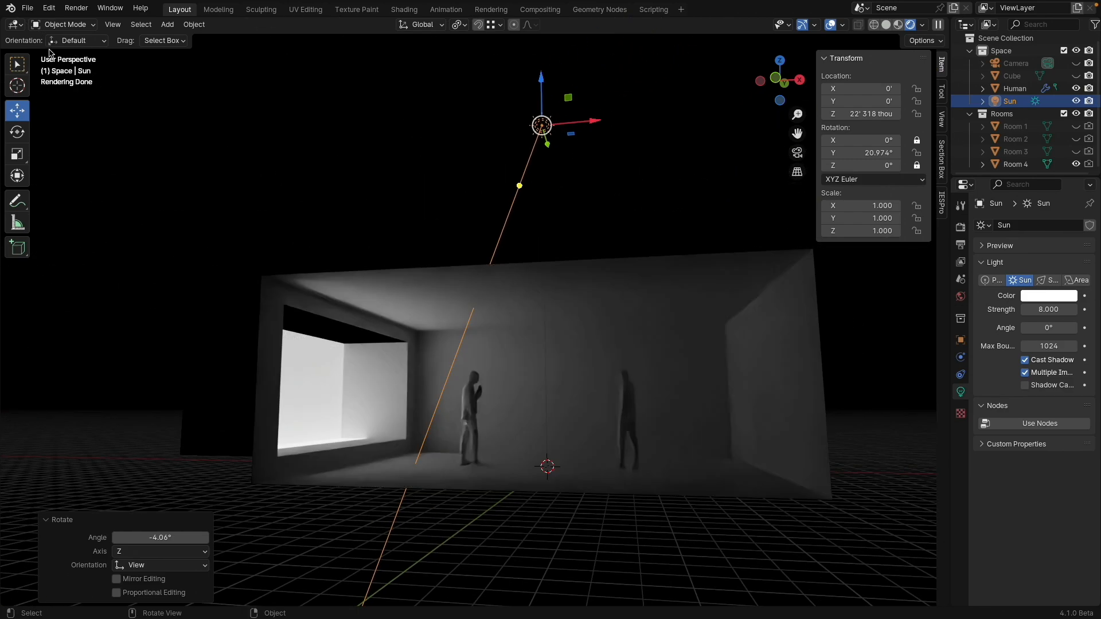
click(342, 373)
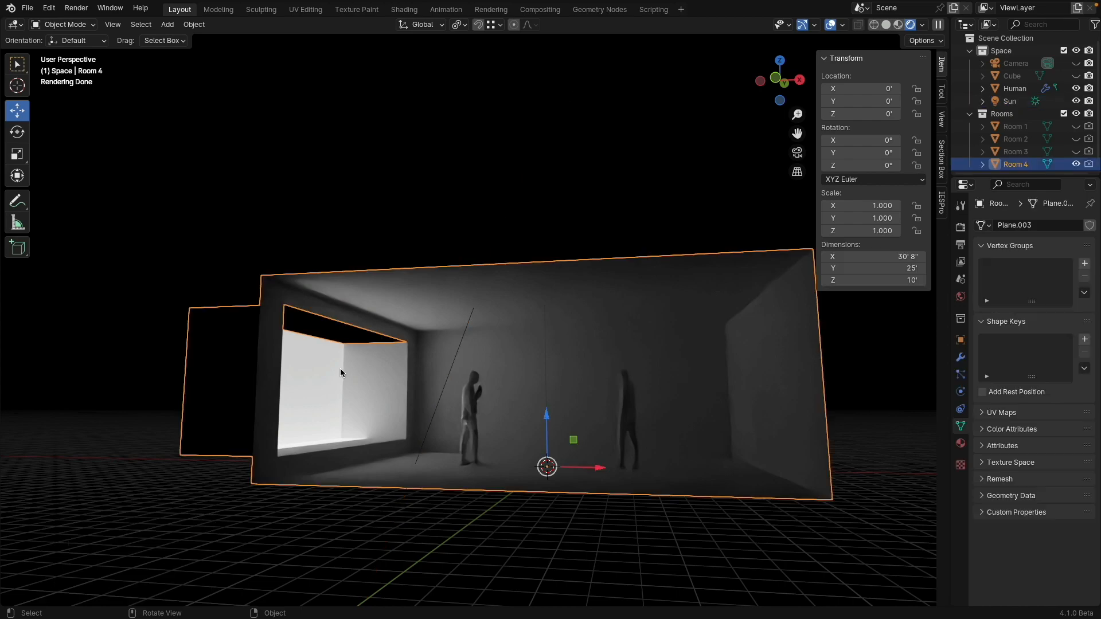
click(74, 26)
click(55, 52)
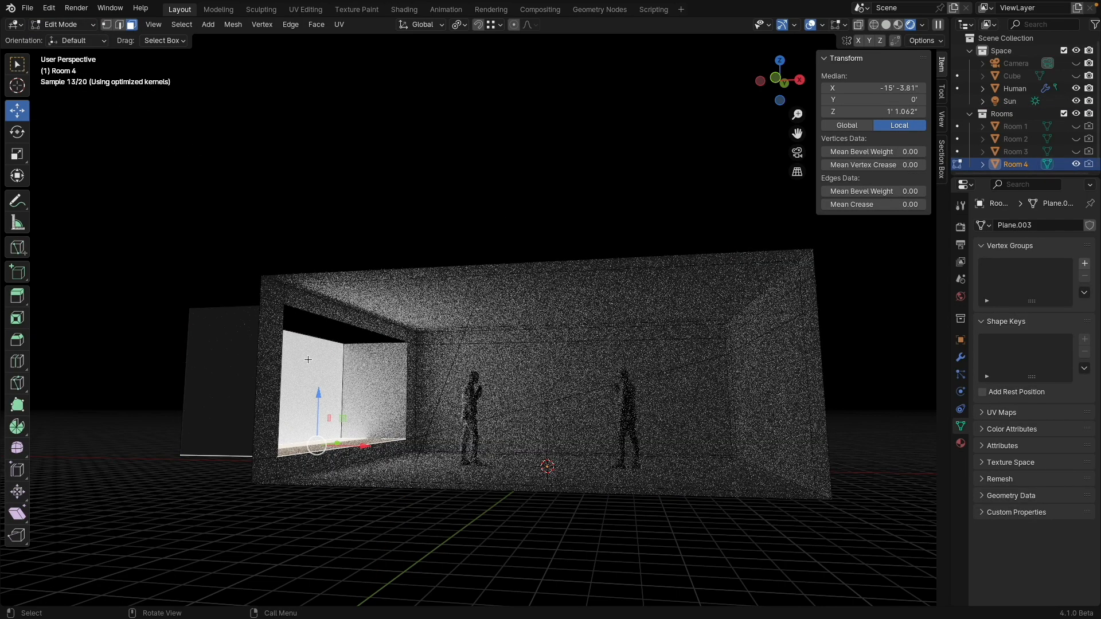
click(281, 309)
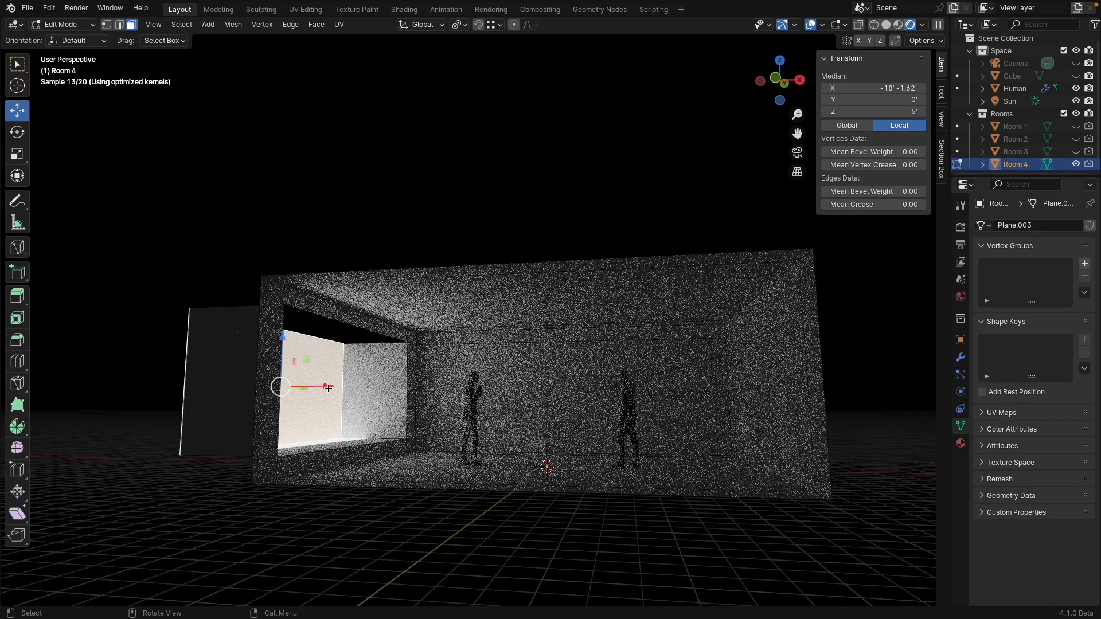
drag(328, 387, 388, 392)
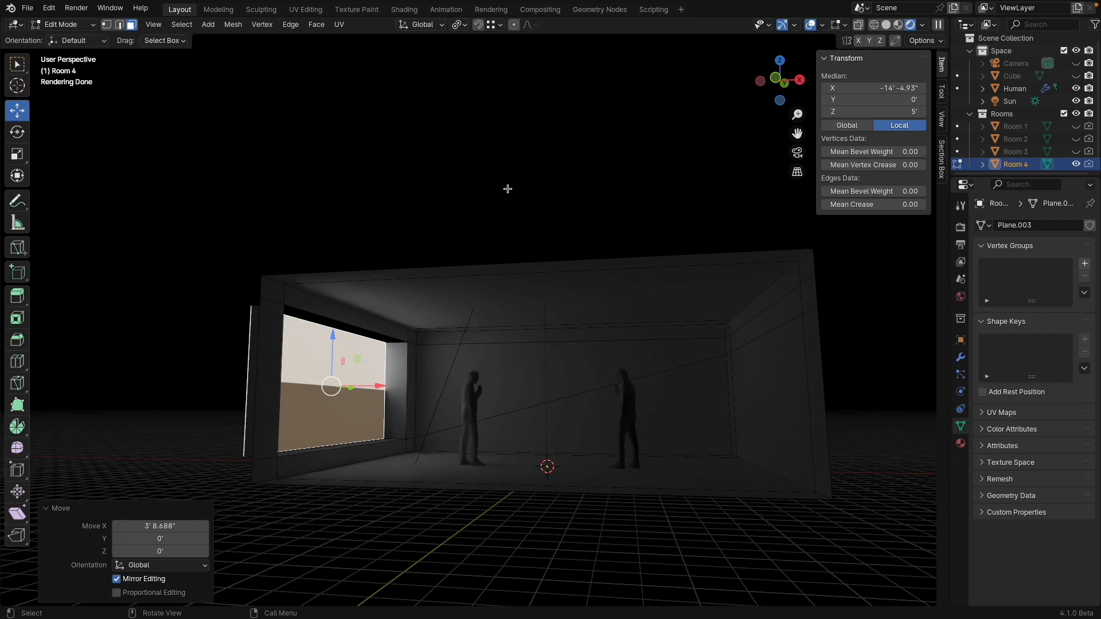
click(63, 24)
click(63, 36)
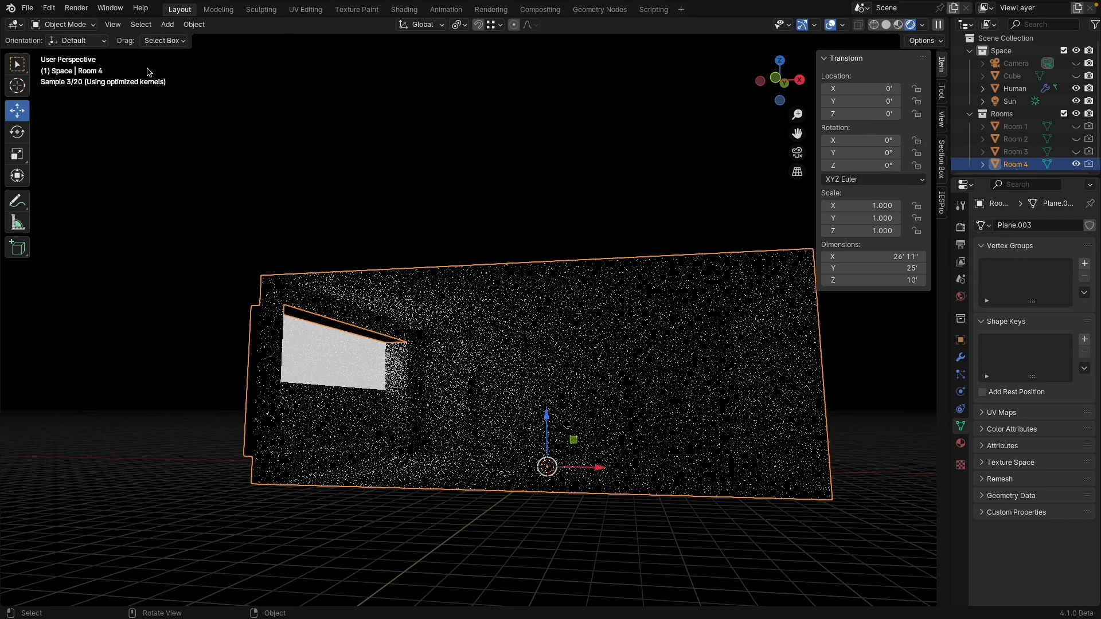
- Set the sun's Y rotation to 0° so it shines straight down
click(1009, 101)
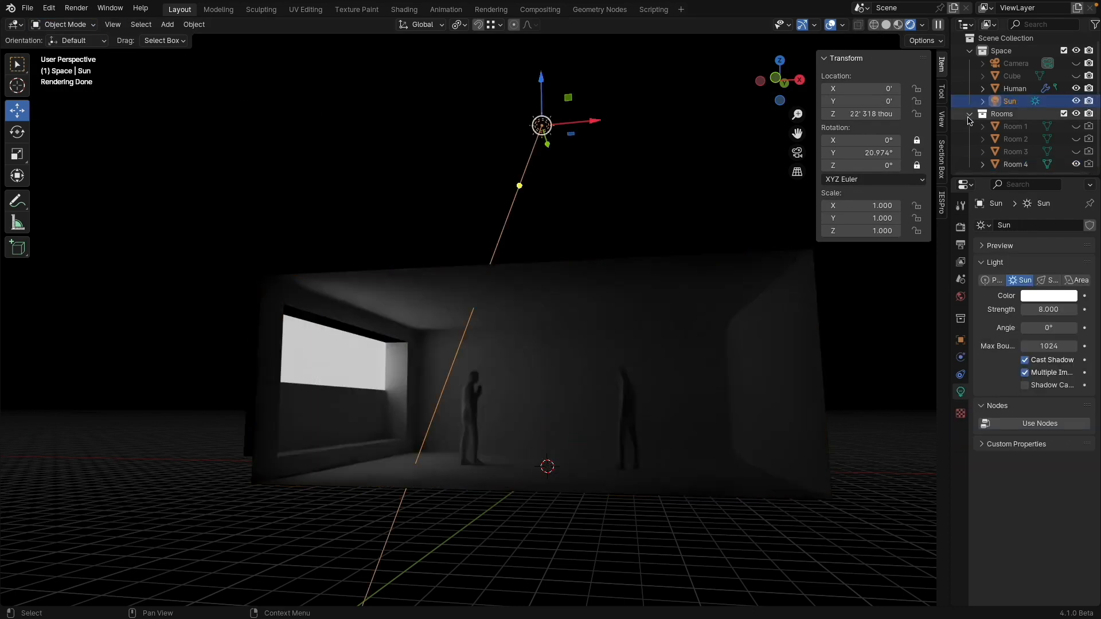
click(861, 153)
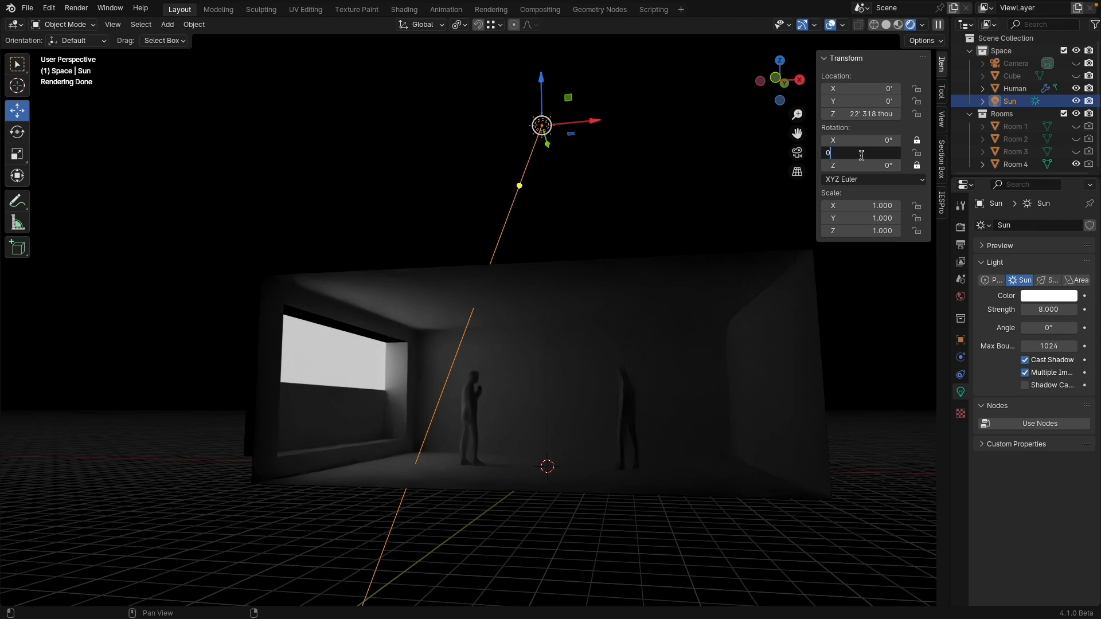
text(0)
key(Return)
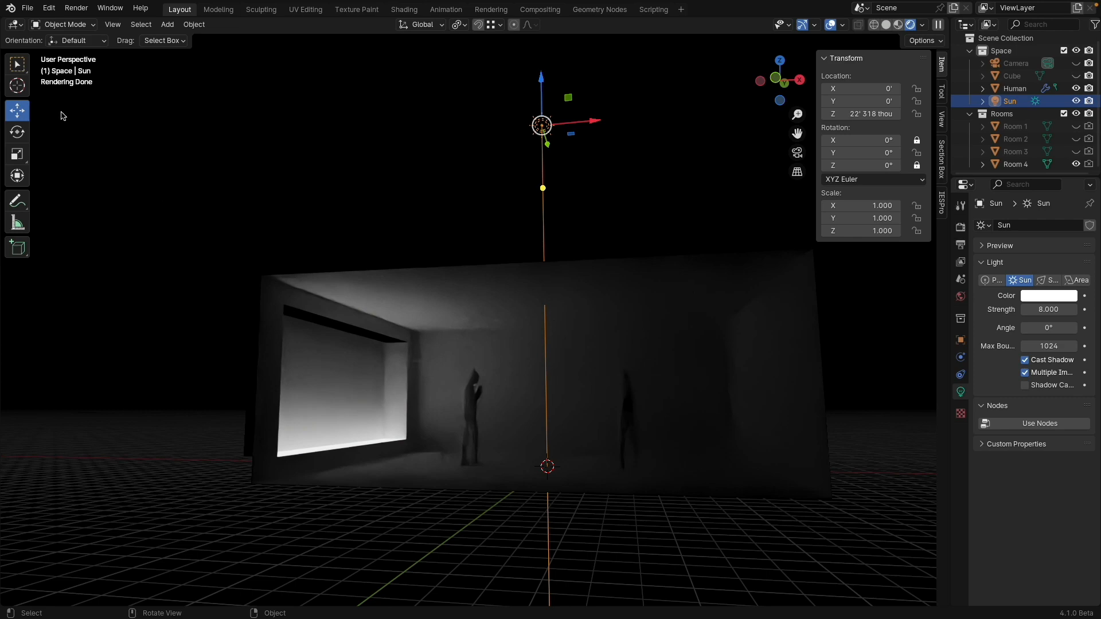
- In Room 4's edge selection mode, raise the lower edge of the side box's outer face about 6' 10" in Z
click(303, 304)
click(68, 25)
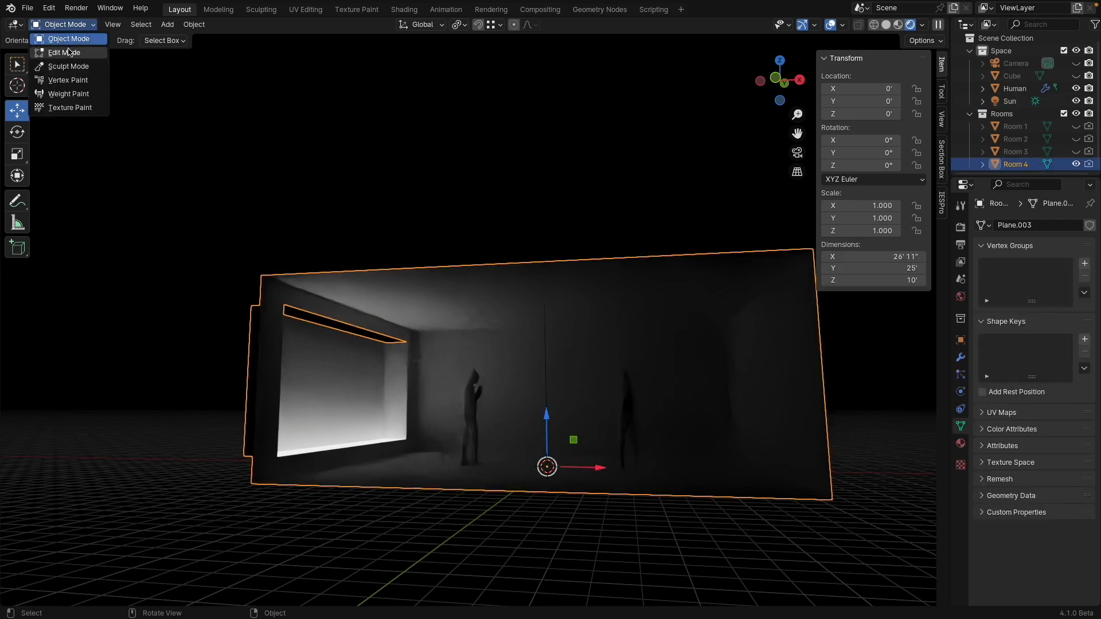
click(57, 52)
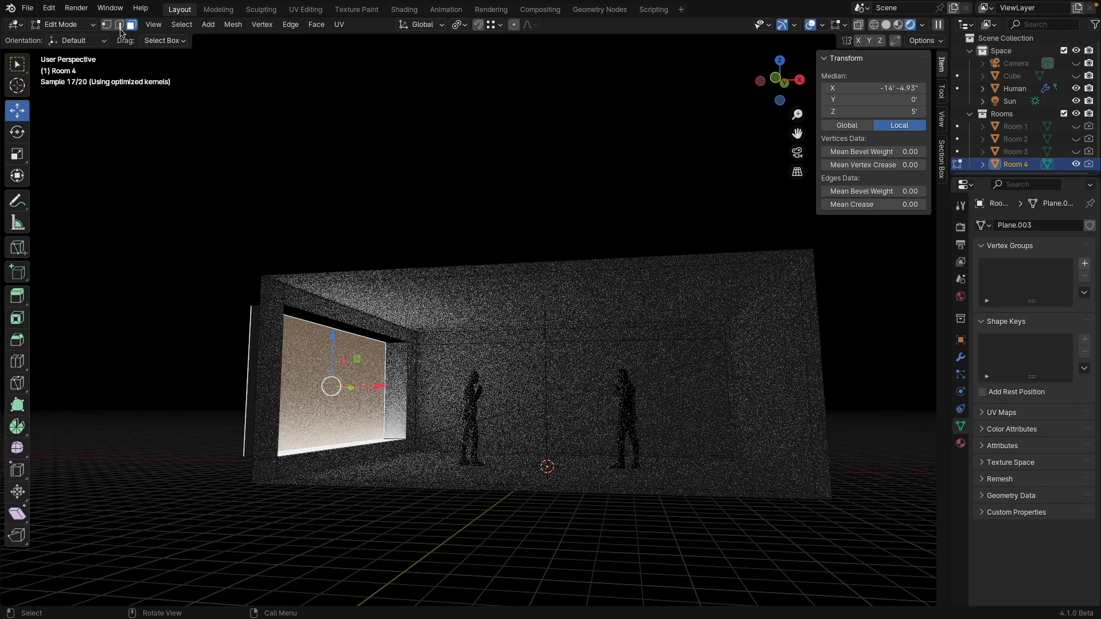
click(119, 25)
click(329, 445)
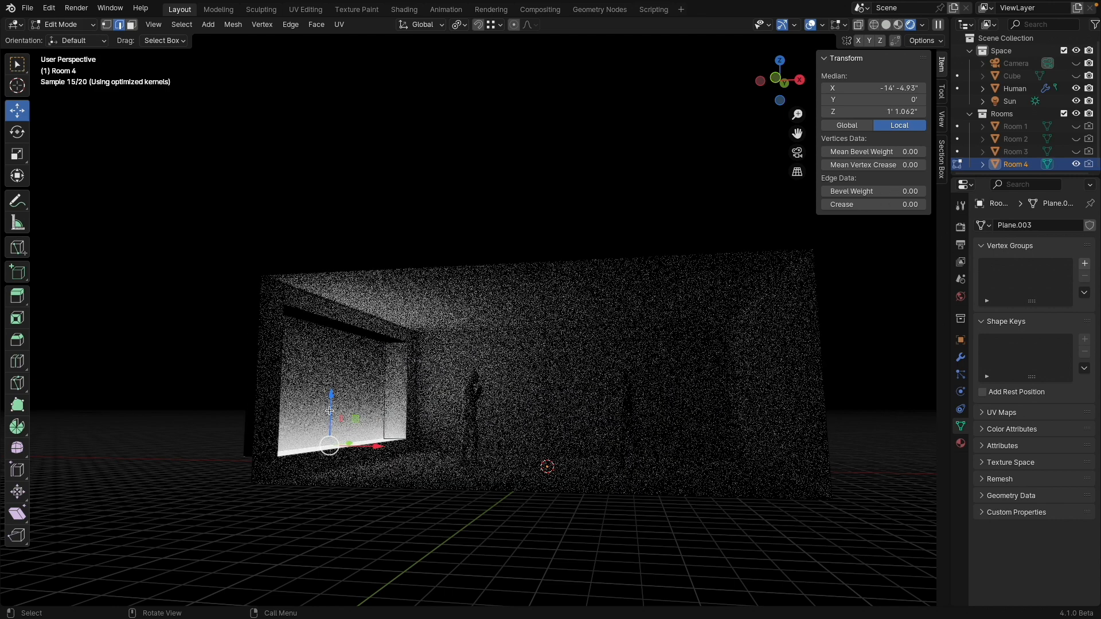
drag(330, 396, 332, 295)
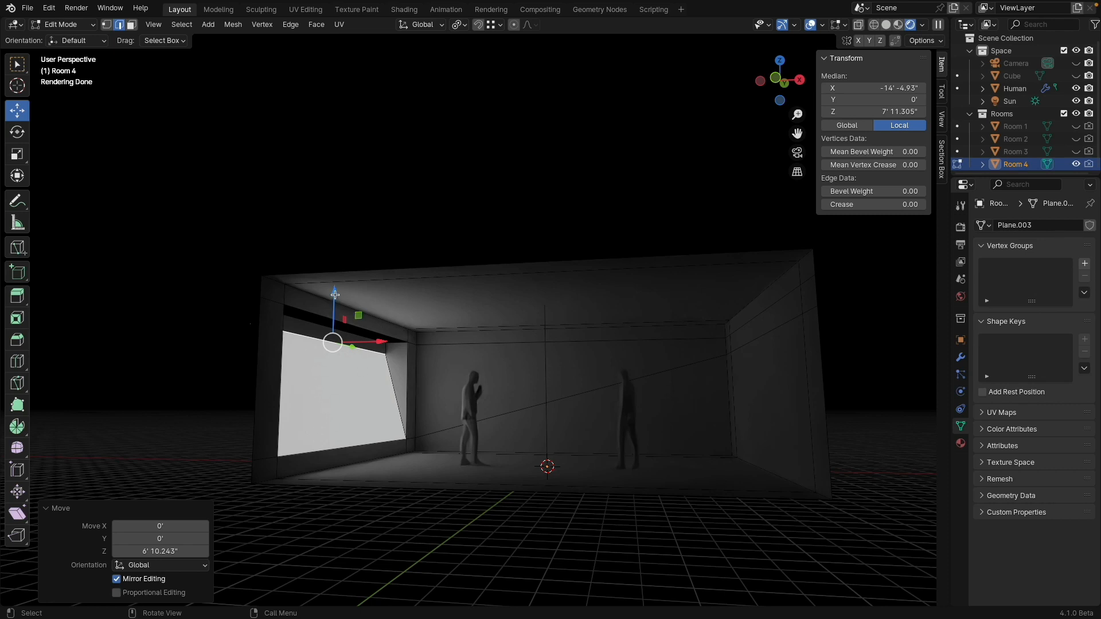
- Try the edge at several lower heights, then raise it to about Z 8' 1" to form a sloped reflecting face
drag(335, 295, 325, 450)
mouse_move(331, 453)
middle_down()
mouse_move(370, 442)
mouse_move(345, 482)
mouse_move(340, 470)
mouse_move(340, 486)
mouse_move(336, 453)
middle_up()
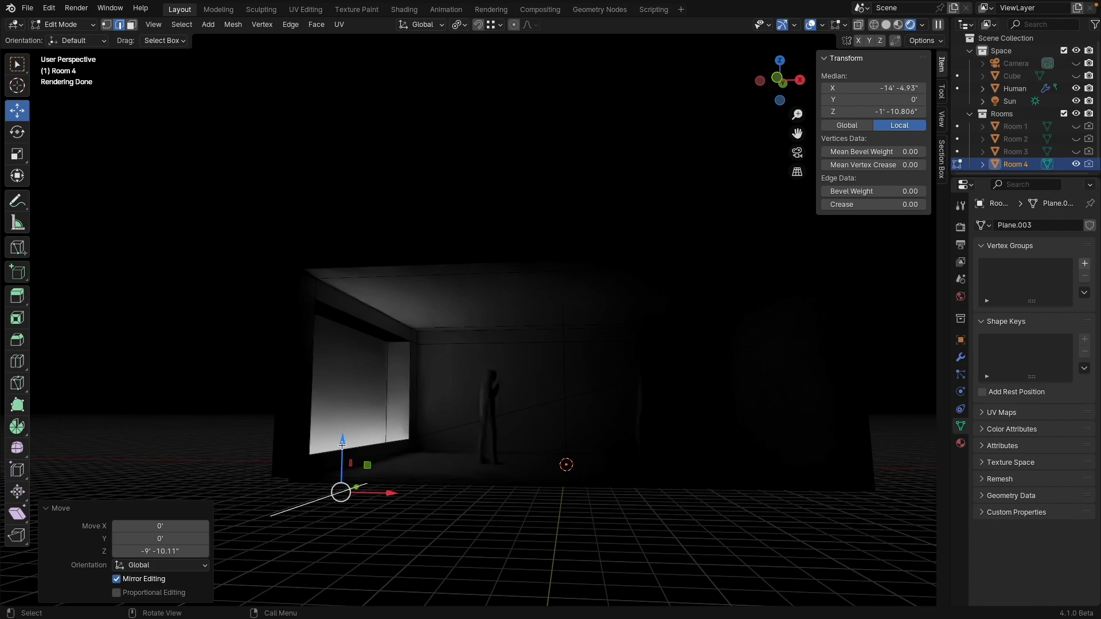
drag(342, 445, 343, 410)
drag(345, 372, 359, 312)
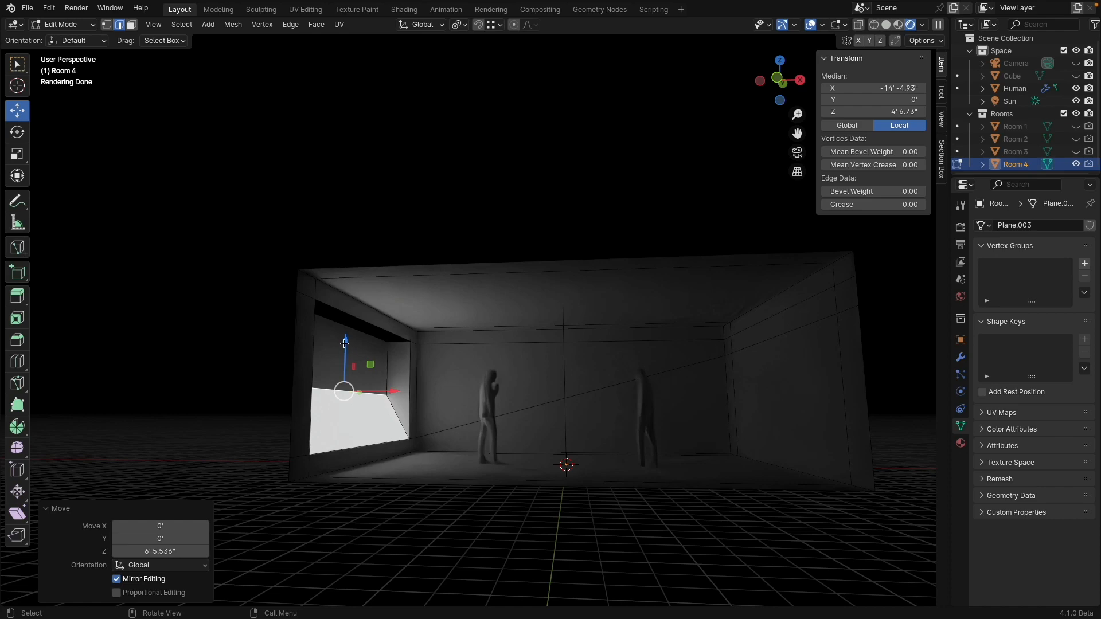
drag(344, 343, 354, 294)
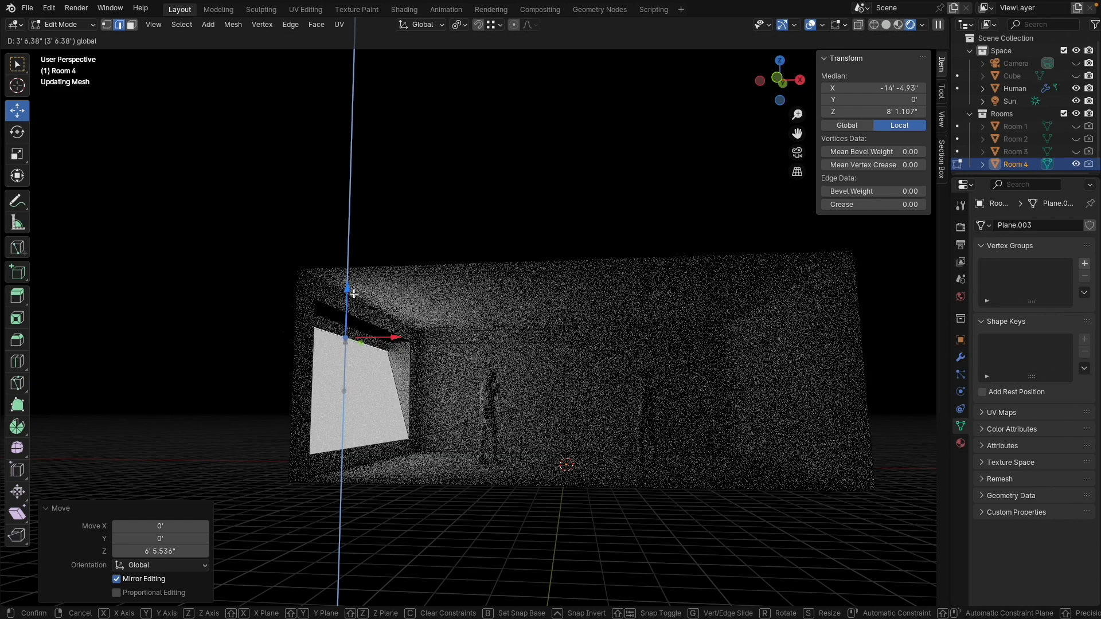
- View the room with the sloped reflector in front perspective and return to Object Mode
shift+middle_drag(597, 373, 540, 349)
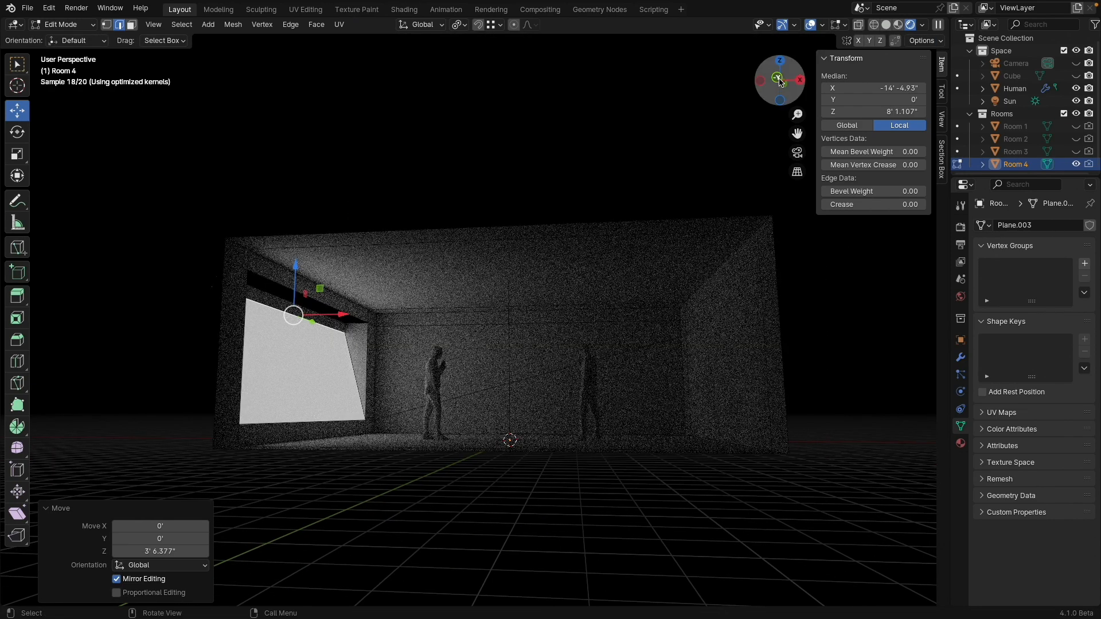
click(778, 78)
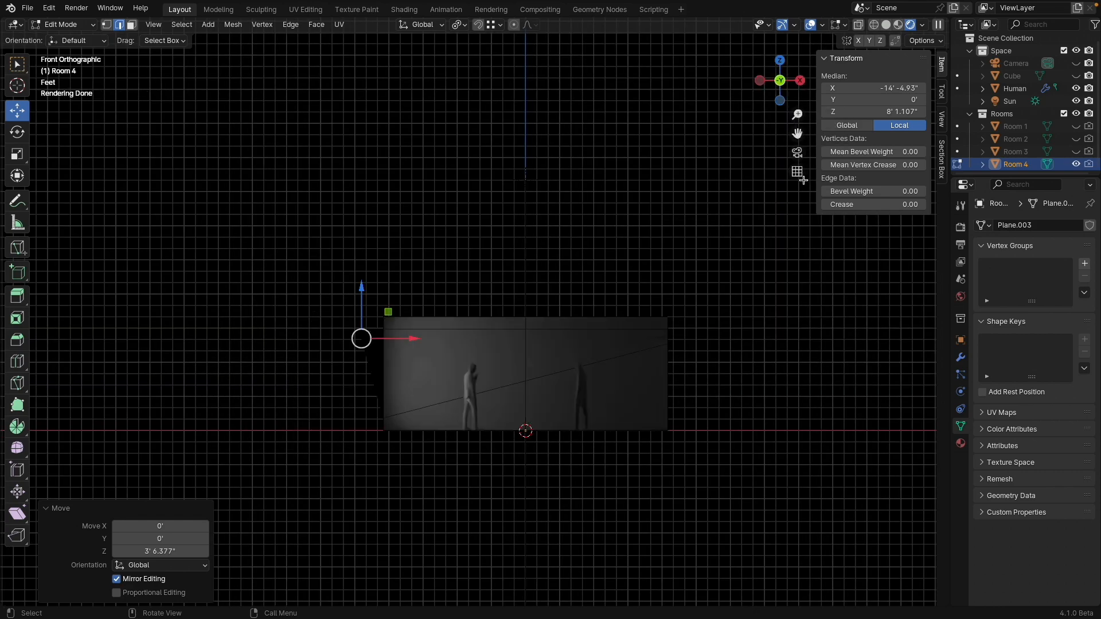
click(798, 172)
shift+middle_drag(572, 364, 539, 322)
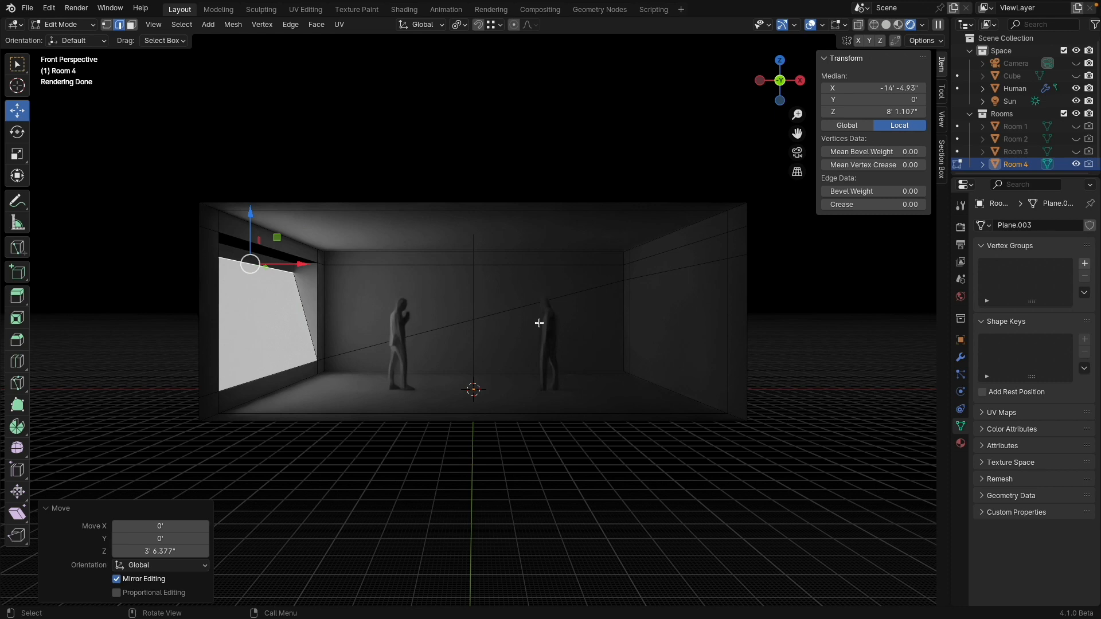
click(80, 27)
click(79, 39)
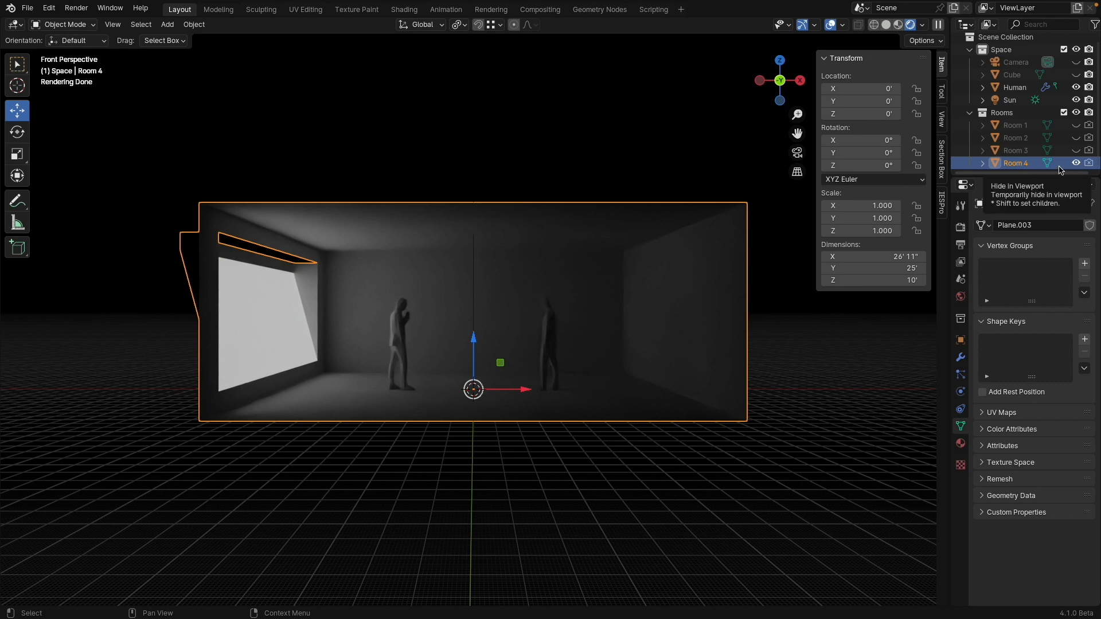
- Switch to solid shading and duplicate Room 4 in place
click(886, 25)
scroll(605, 257, down, 3)
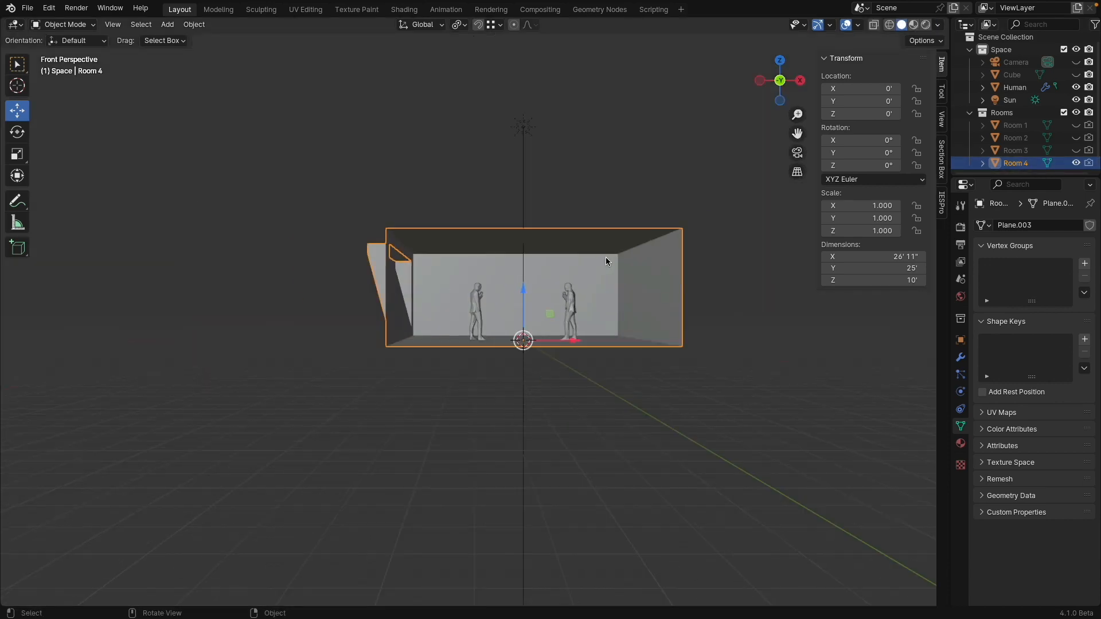
middle_drag(605, 257, 568, 277)
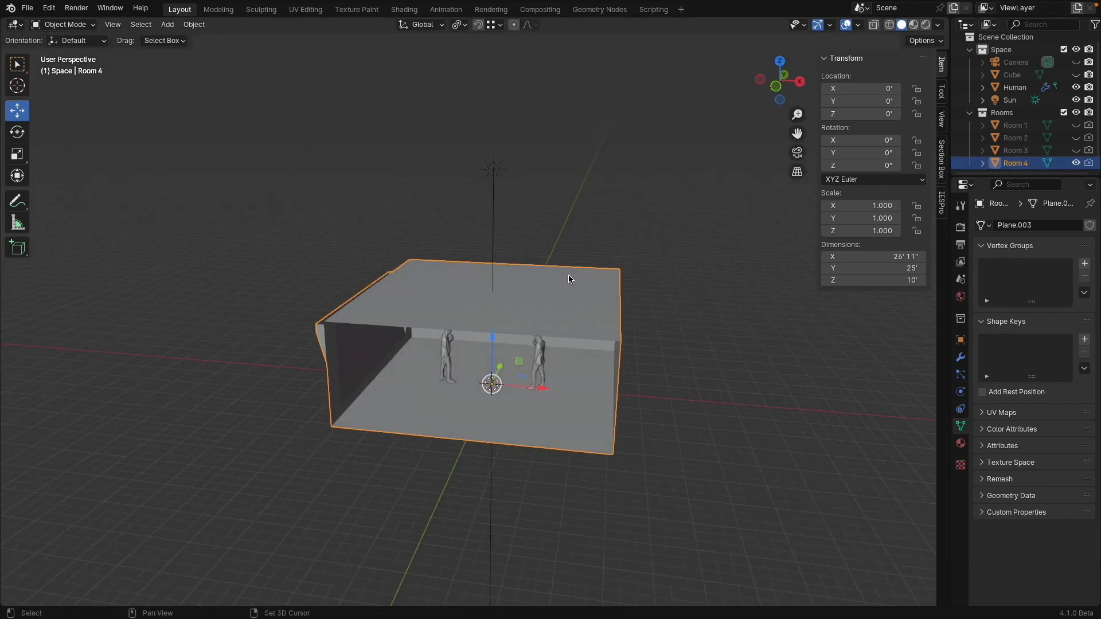
key(shift+d)
right_click(571, 277)
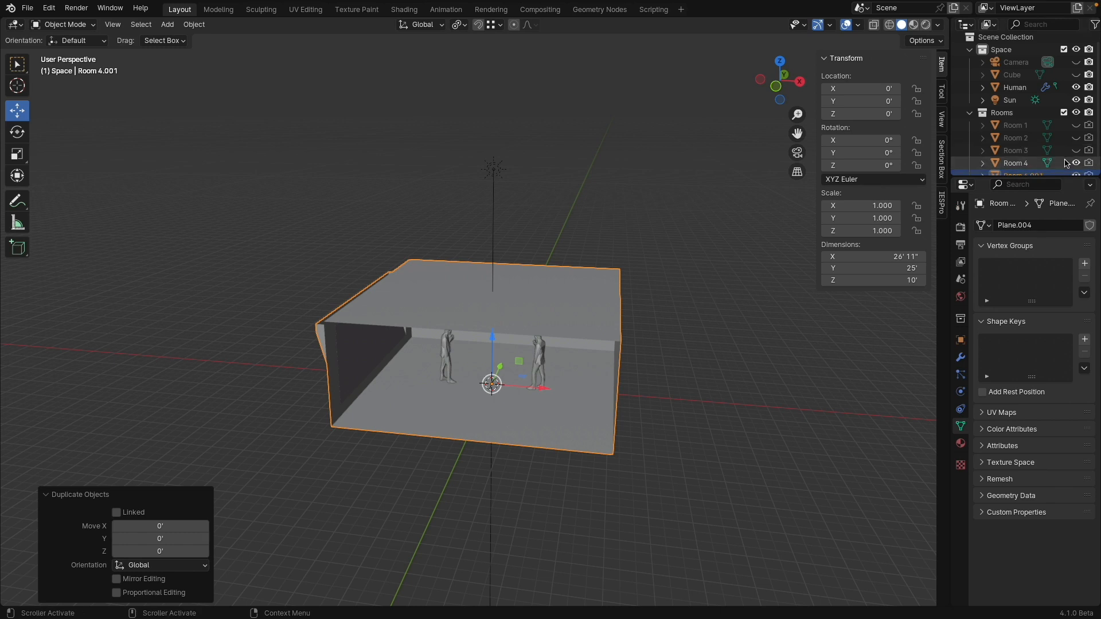
- Rename the duplicated room as Room 5 and hide Room 4
scroll(1062, 161, down, 1)
drag(1024, 177, 1024, 249)
double_click(1035, 178)
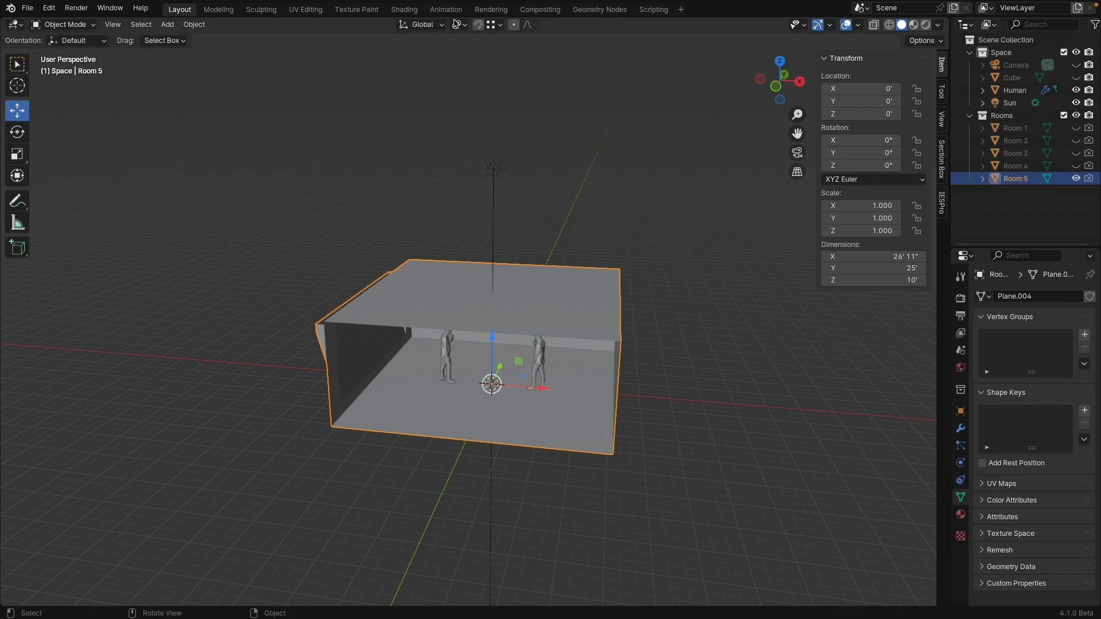
- In Edit Mode, delete the vertices of the sloped box on Room 5's side wall, leaving an open hole
click(64, 24)
click(72, 51)
middle_drag(253, 238, 521, 343)
shift+click(517, 326)
key(x)
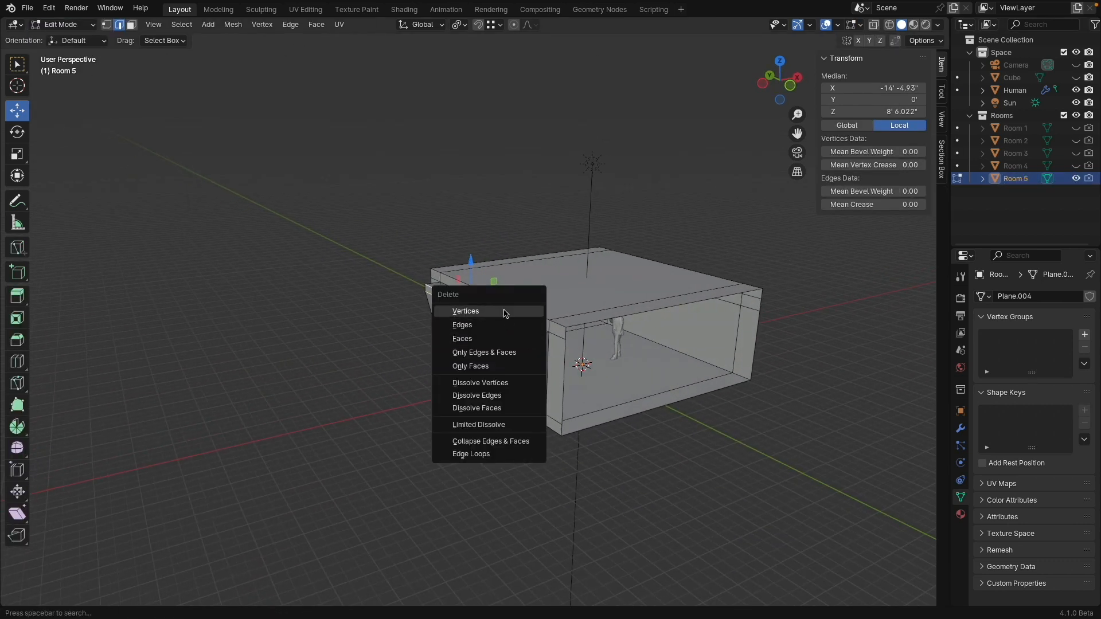
click(466, 311)
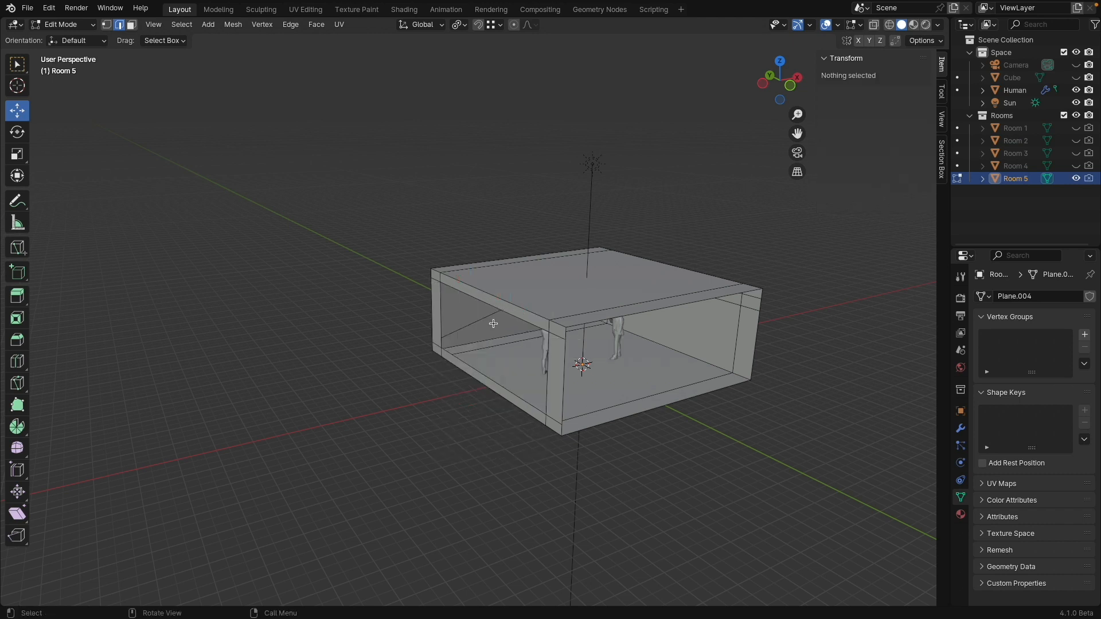
- Fill the side wall opening with a face between its upper and lower edges
click(489, 306)
shift+click(491, 378)
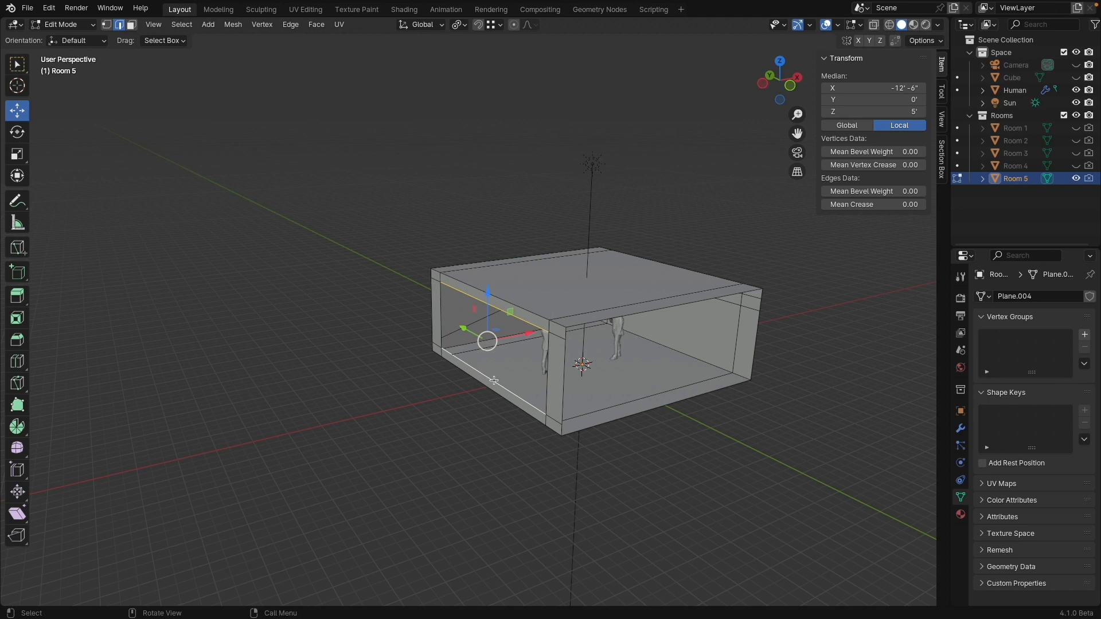
key(f)
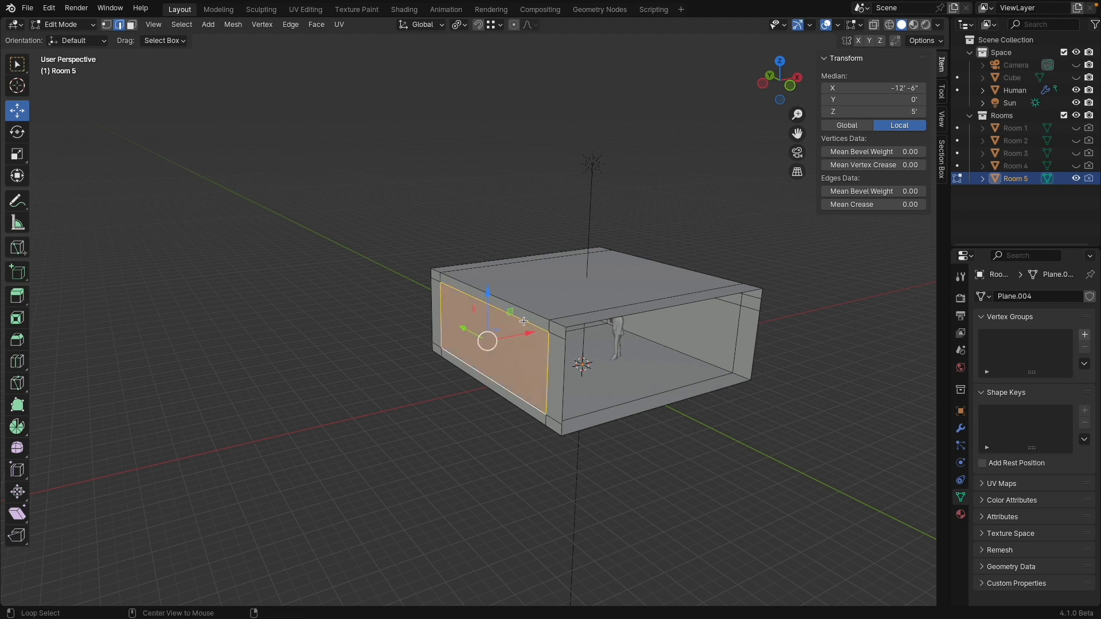
- Dissolve the leftover upper and lower horizontal edge loops running around Room 5's walls
alt+click(523, 322)
alt+shift+click(526, 399)
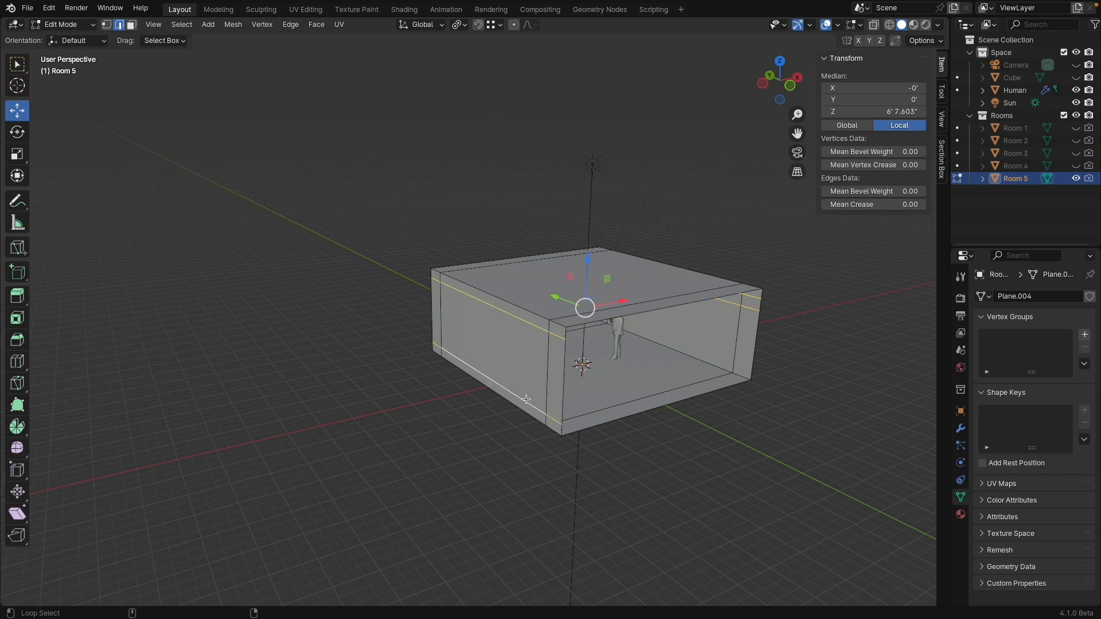
middle_drag(648, 376, 612, 349)
key(x)
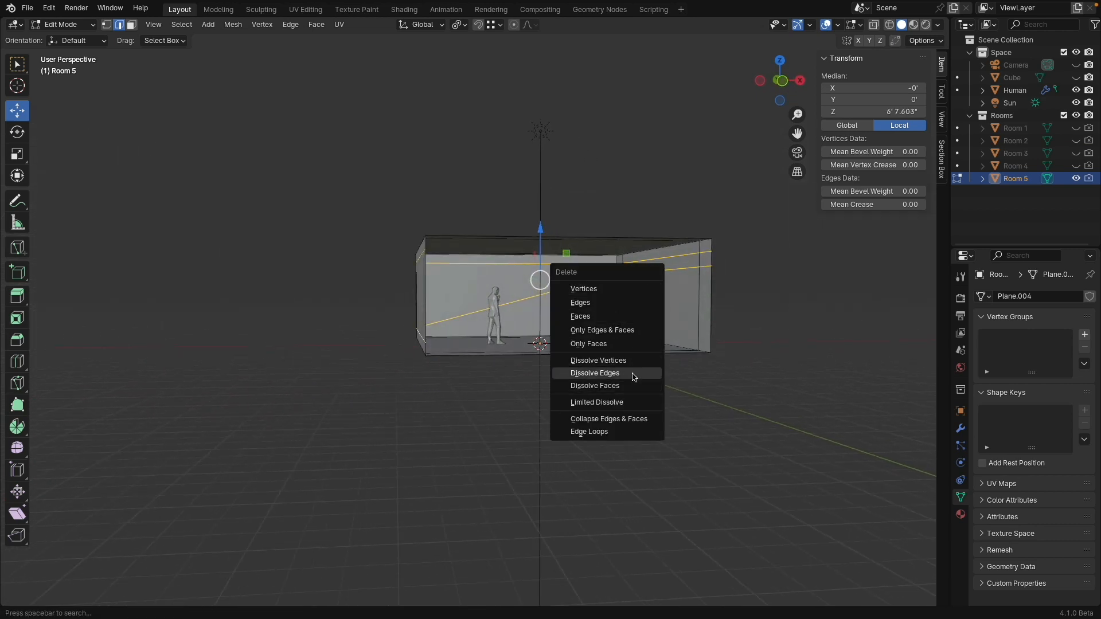
click(634, 376)
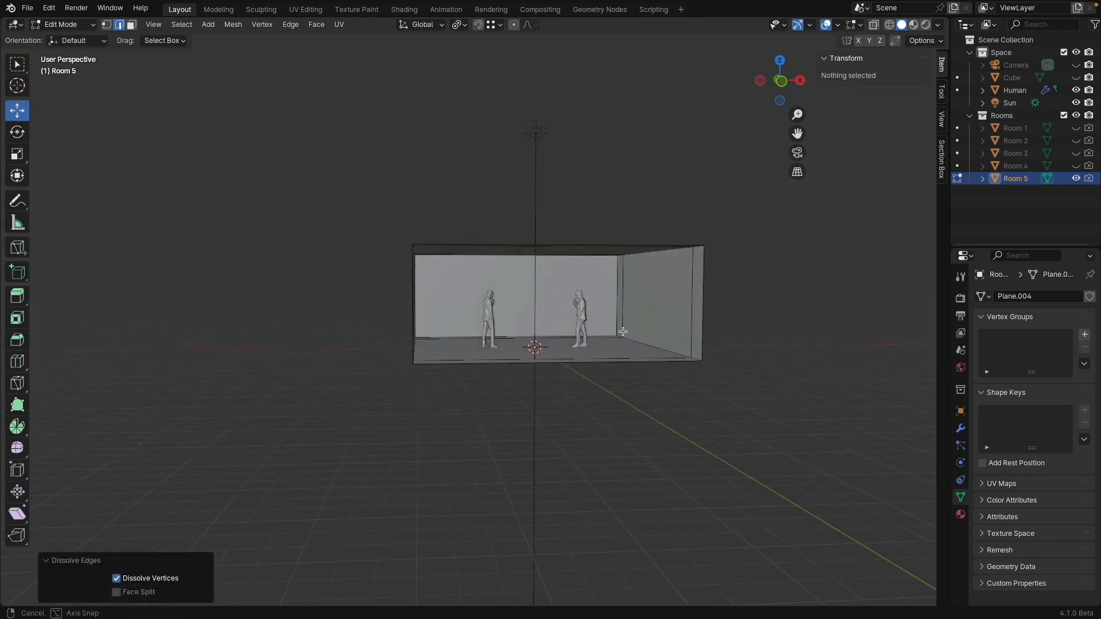
middle_drag(633, 376, 604, 354)
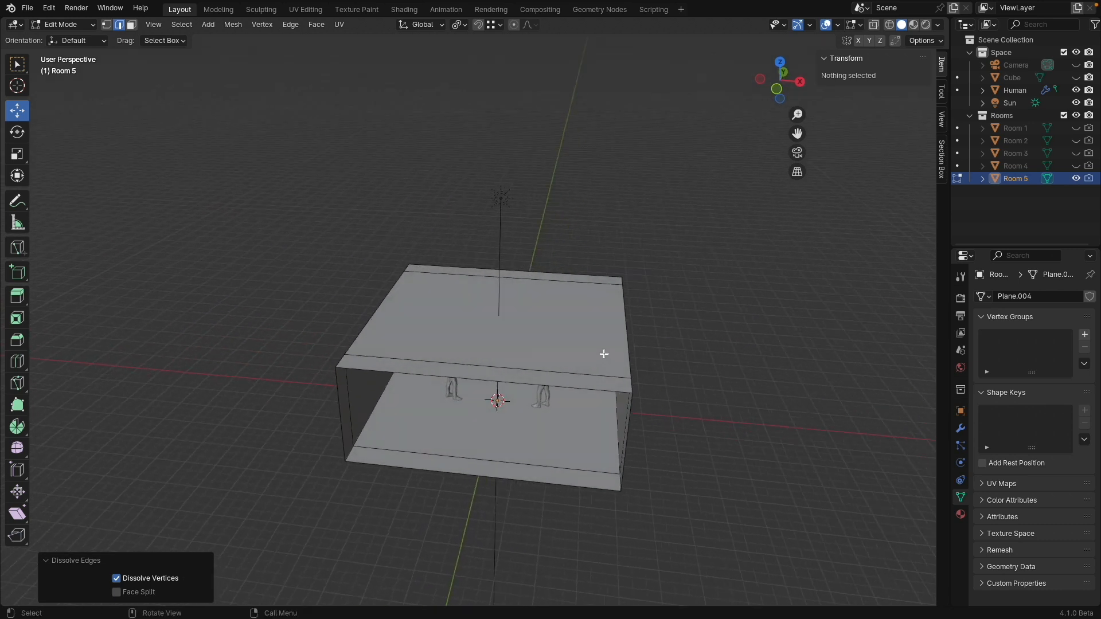
- Add a centred loop cut across Room 5's roof and floor and bevel it into a strip about 8' wide
key(ctrl+r)
click(520, 266)
right_click(526, 269)
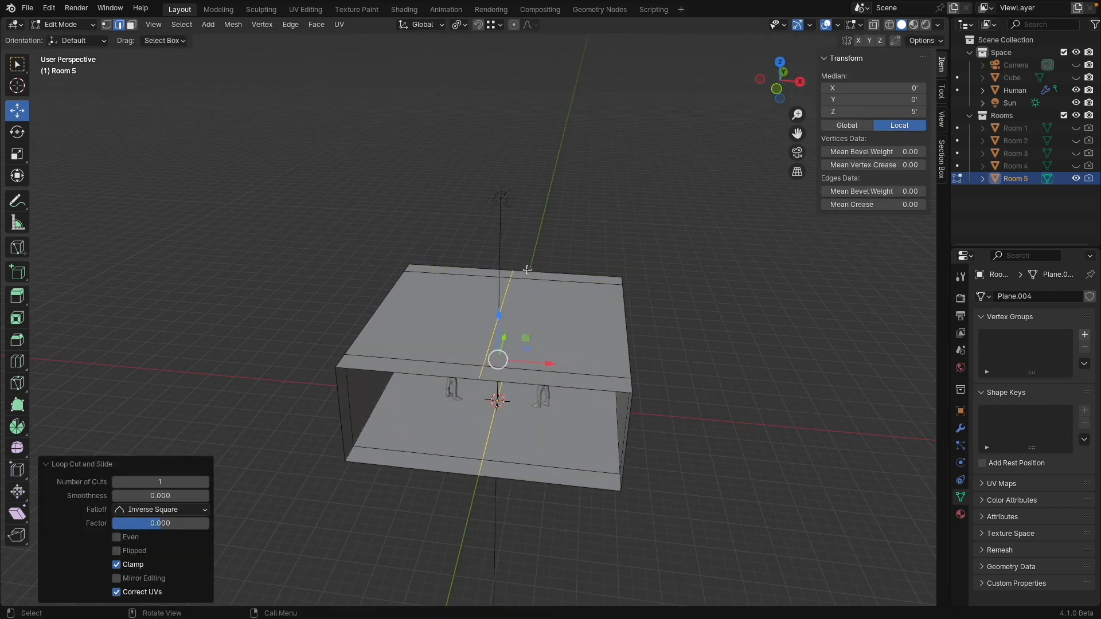
key(ctrl+b)
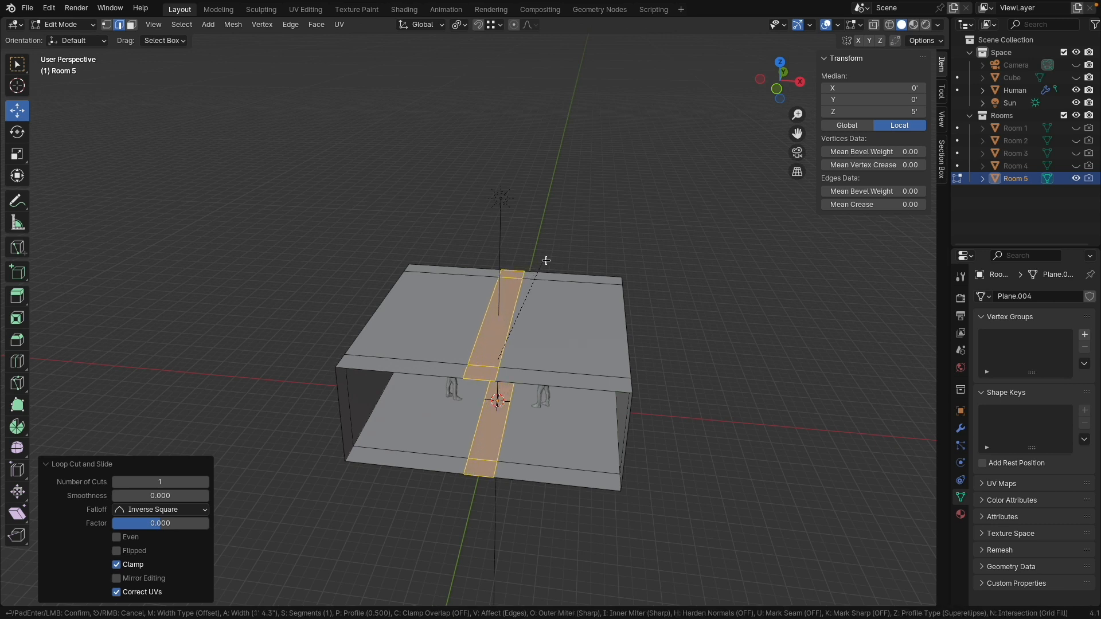
click(573, 248)
- Extrude the central roof face of Room 5 upward by 5'
click(131, 25)
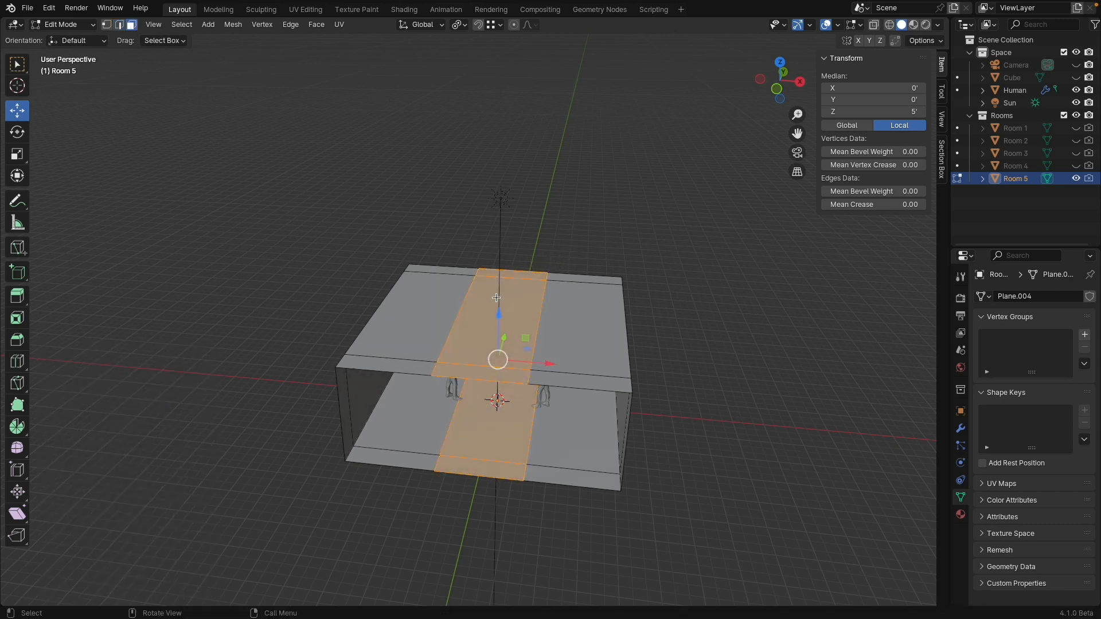
click(494, 308)
key(e)
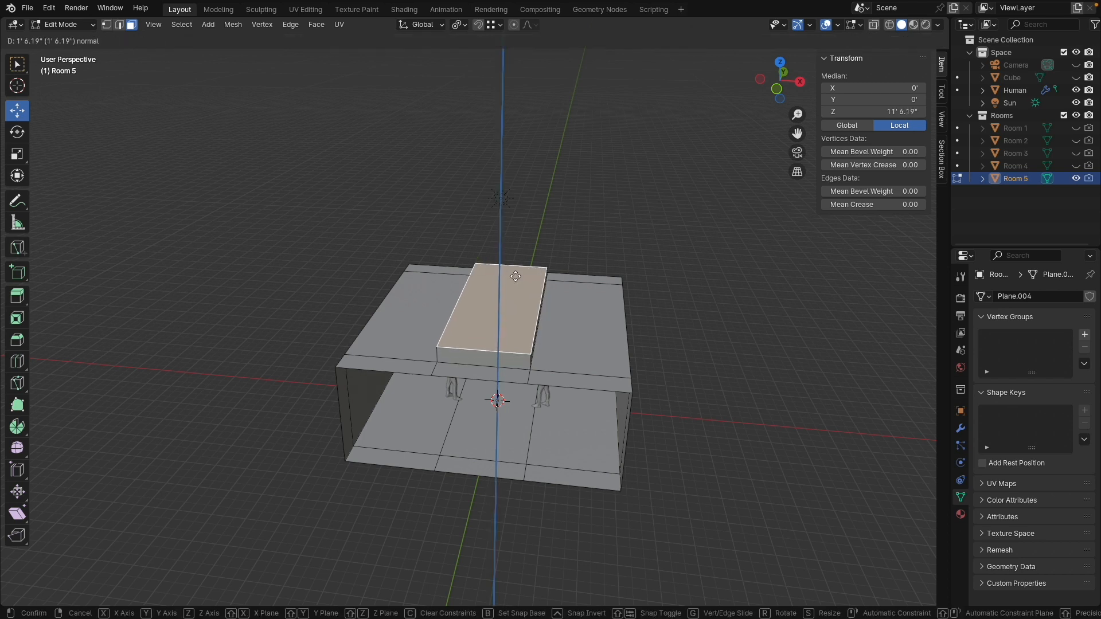
text(5)
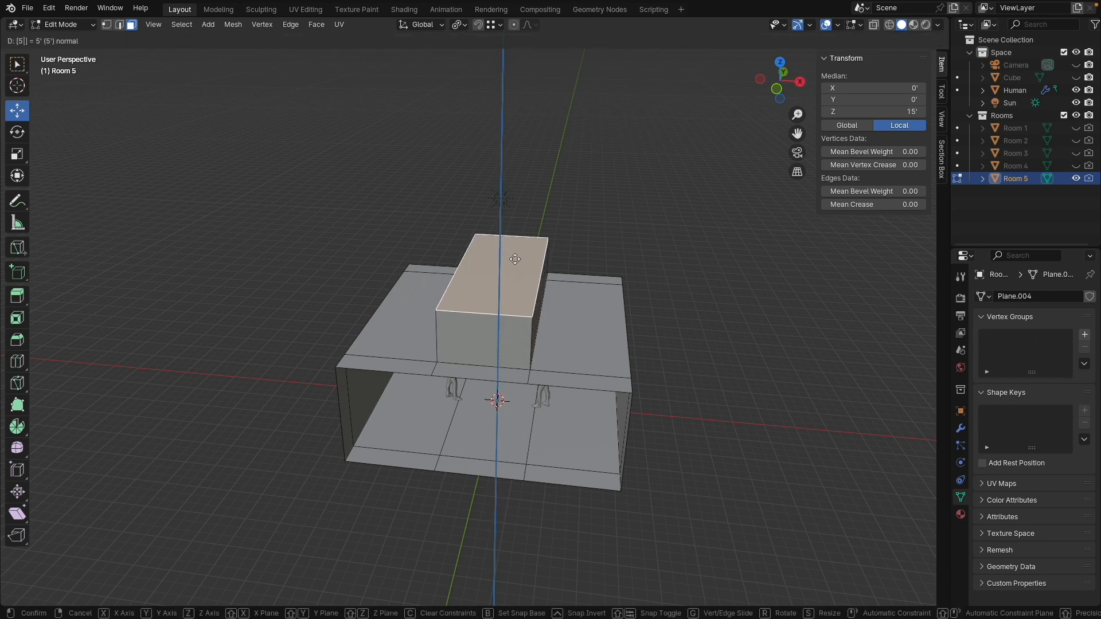
key(Return)
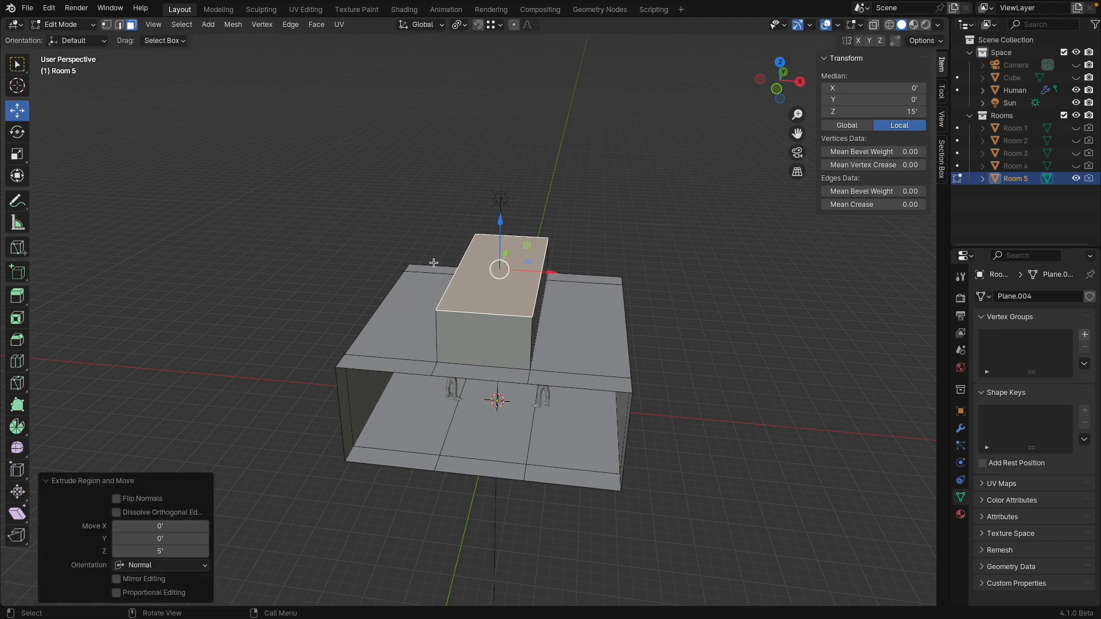
- Delete the long side face of the raised roof box that faces negative X
middle_drag(433, 263, 477, 247)
click(529, 262)
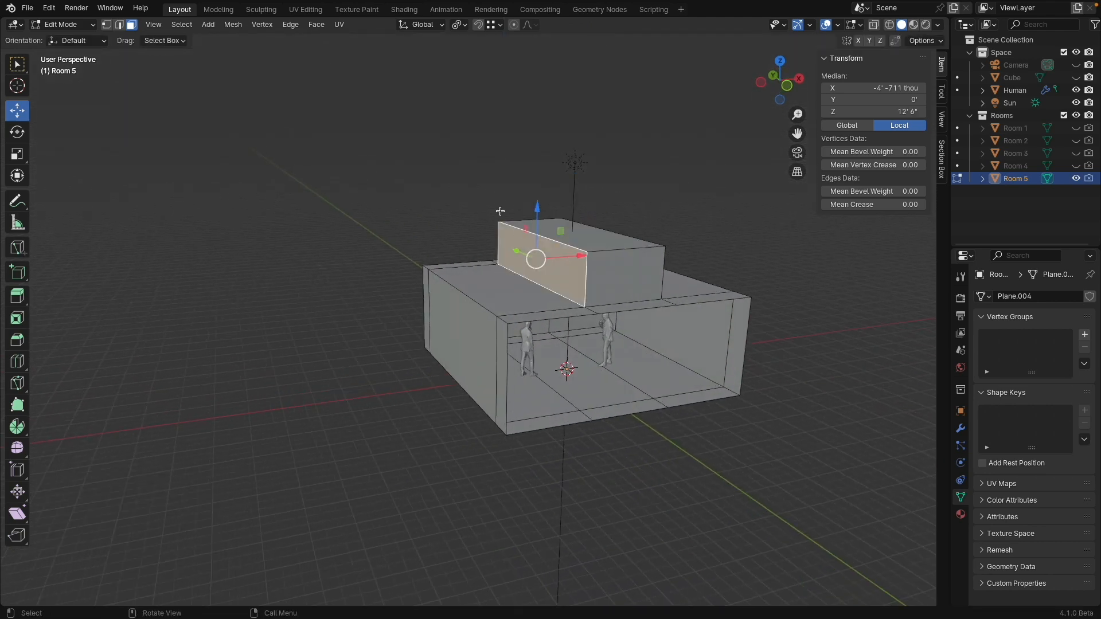
key(x)
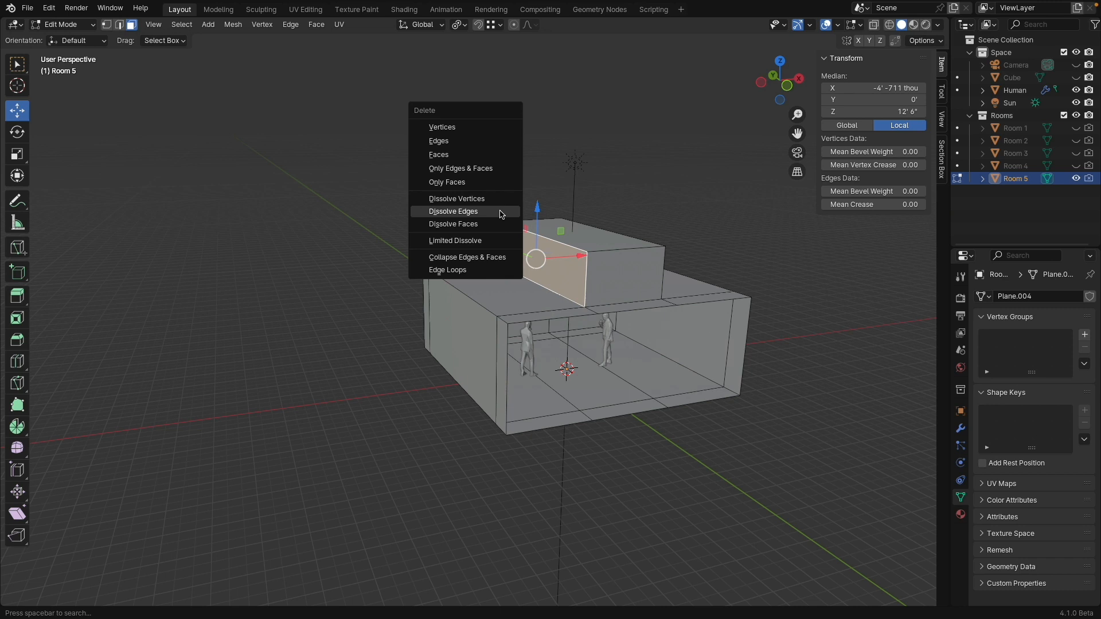
click(474, 154)
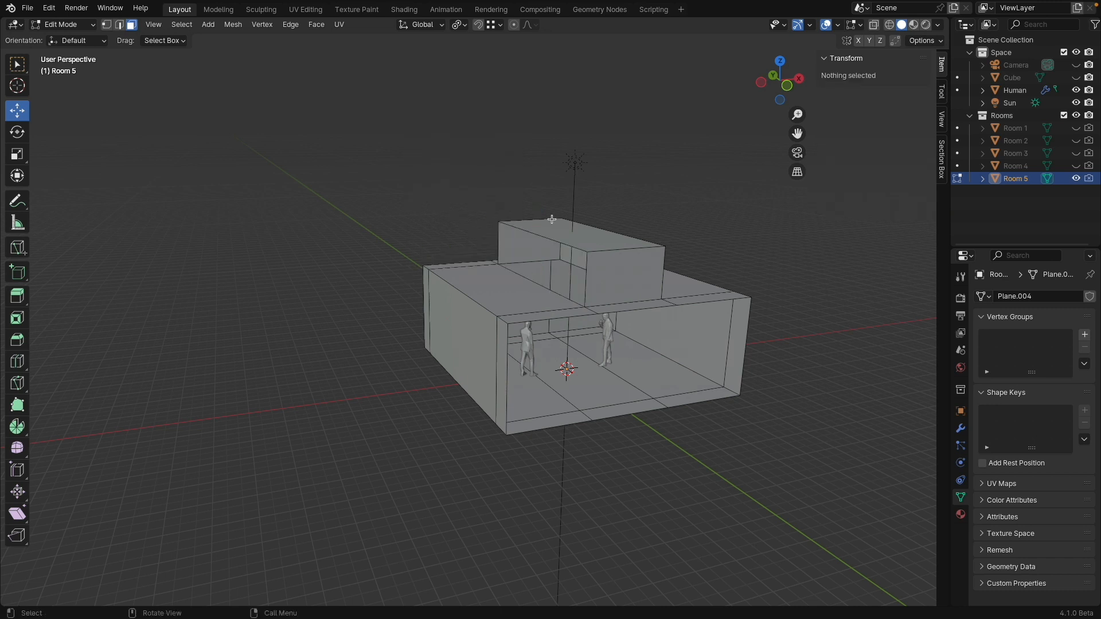
- Return to Object Mode, select the Sun and switch the viewport to rendered shading
key(KP_1)
click(64, 24)
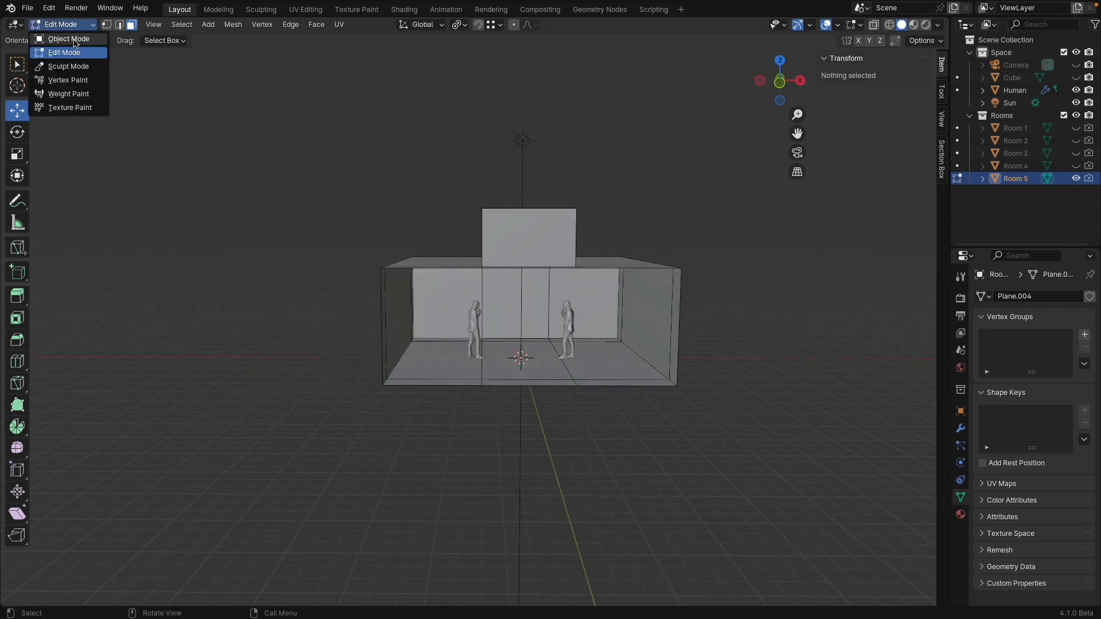
click(74, 40)
click(519, 143)
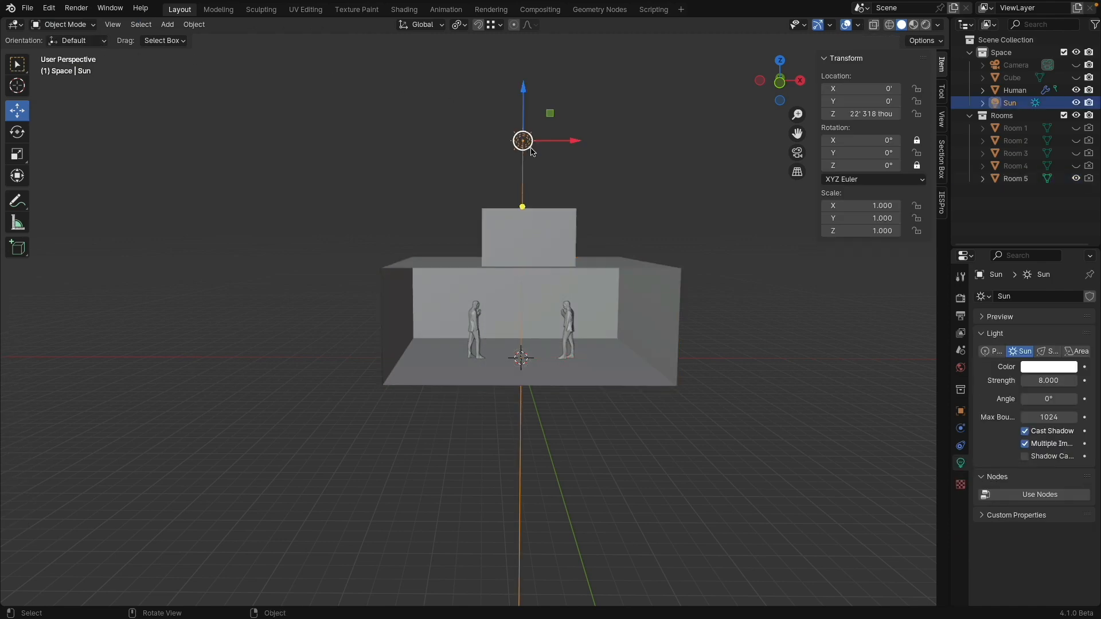
key(z)
click(596, 197)
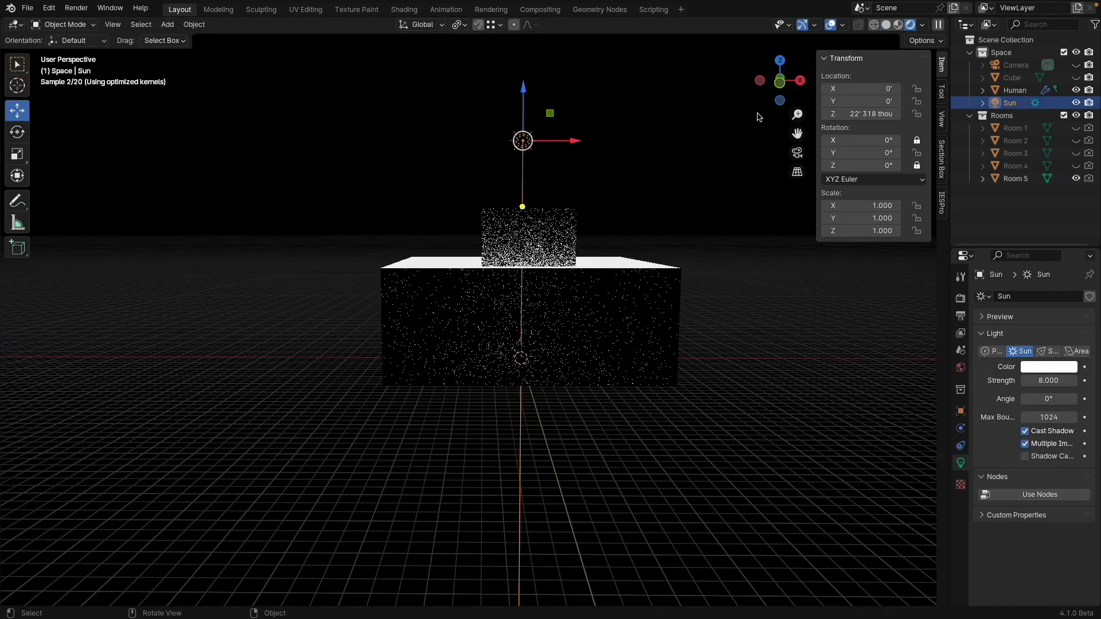
- Inspect the roof box's lighting, and rotate the Sun in the front view to about -51° around Y
click(779, 84)
click(797, 172)
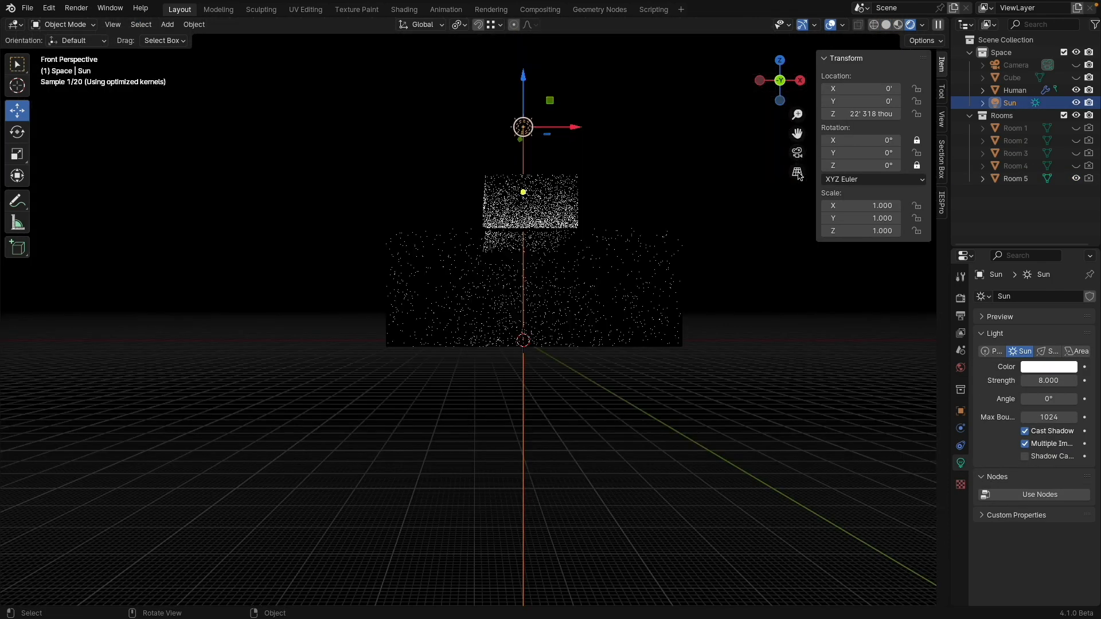
shift+middle_drag(650, 216, 518, 223)
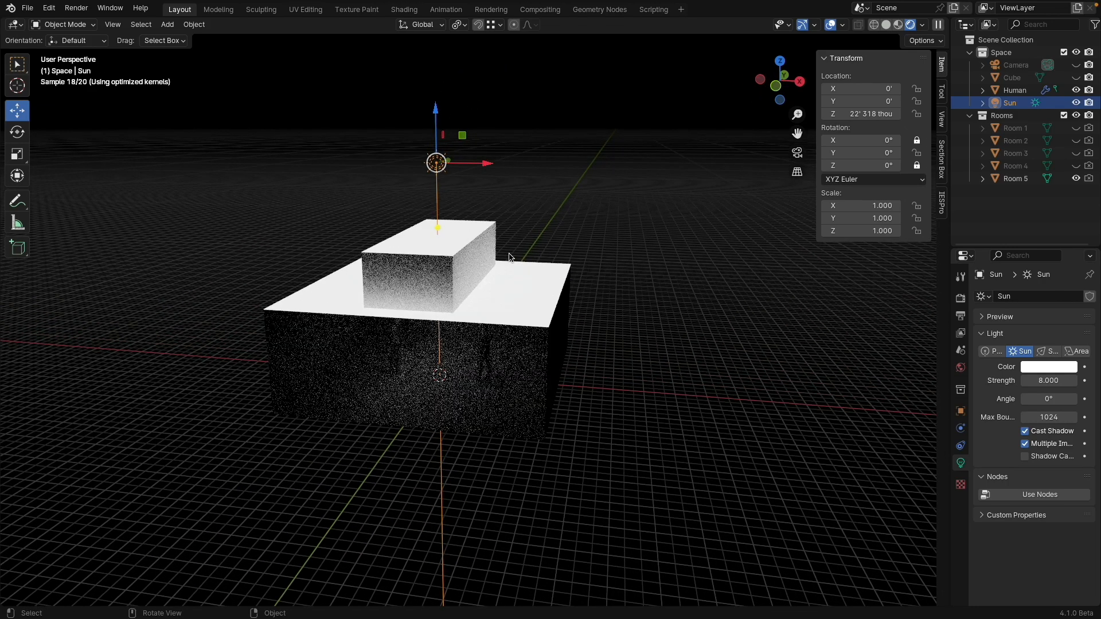
middle_drag(514, 286, 594, 266)
scroll(604, 205, up, 4)
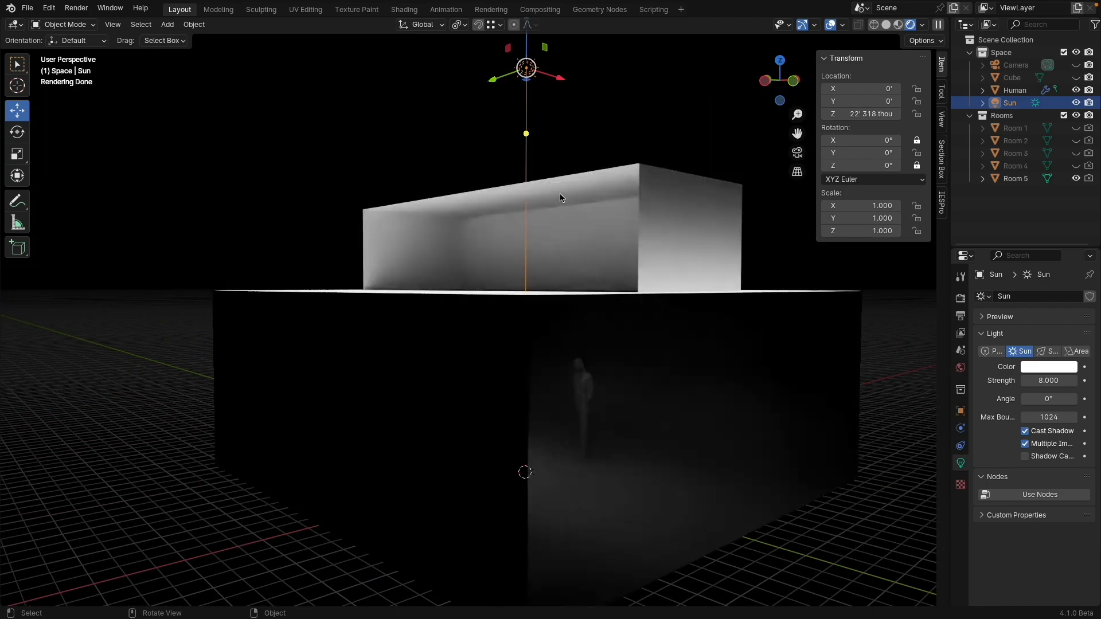
middle_drag(583, 307, 538, 285)
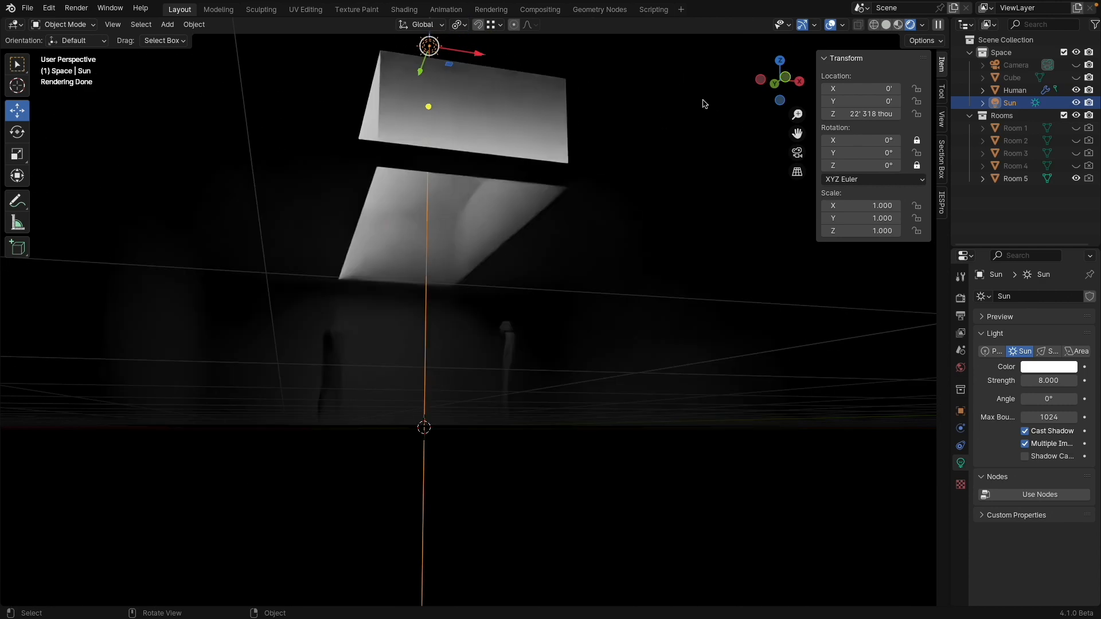
click(785, 80)
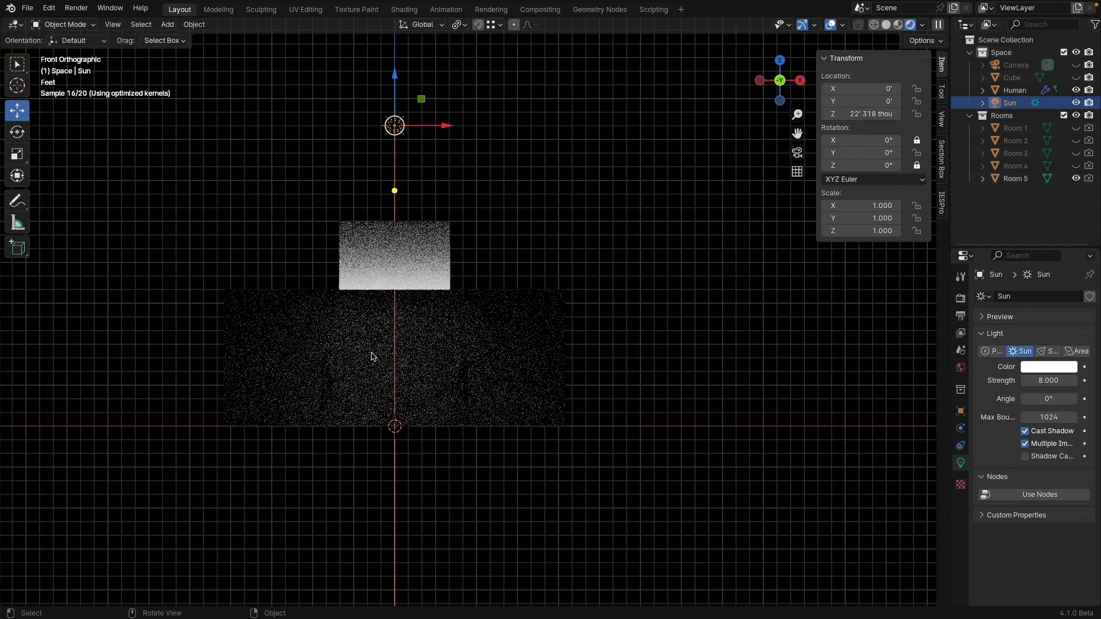
key(r)
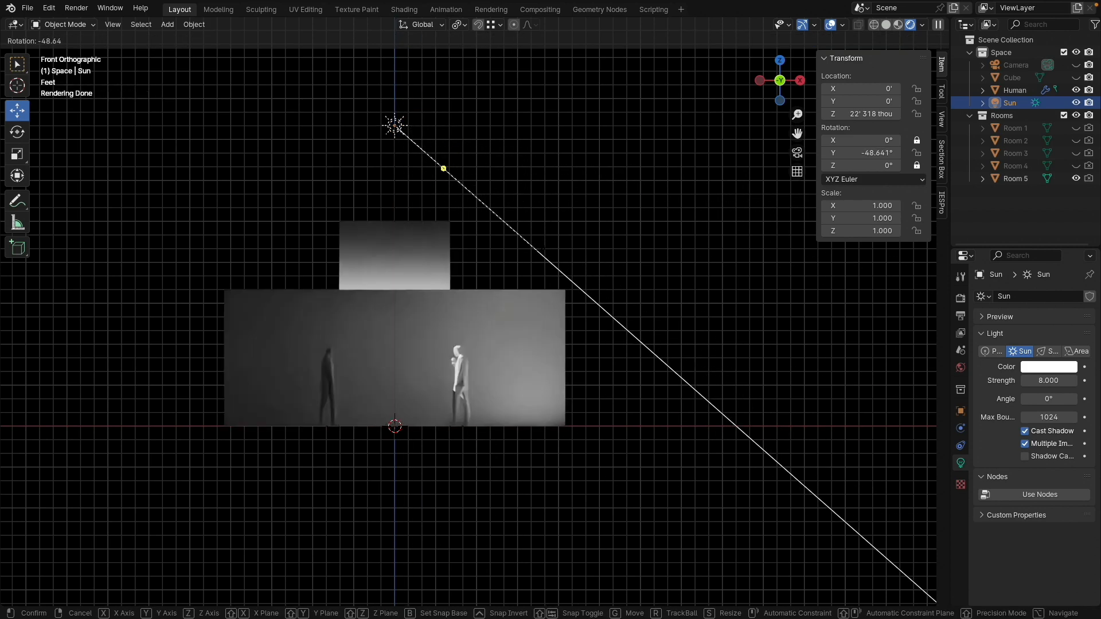
click(531, 229)
- Lower the top edge on the closed side of Room 5's roof box by about 4' 2" along Z, and return to Object Mode
mouse_move(454, 207)
middle_down()
mouse_move(474, 219)
mouse_move(475, 196)
mouse_move(452, 213)
middle_up()
click(434, 236)
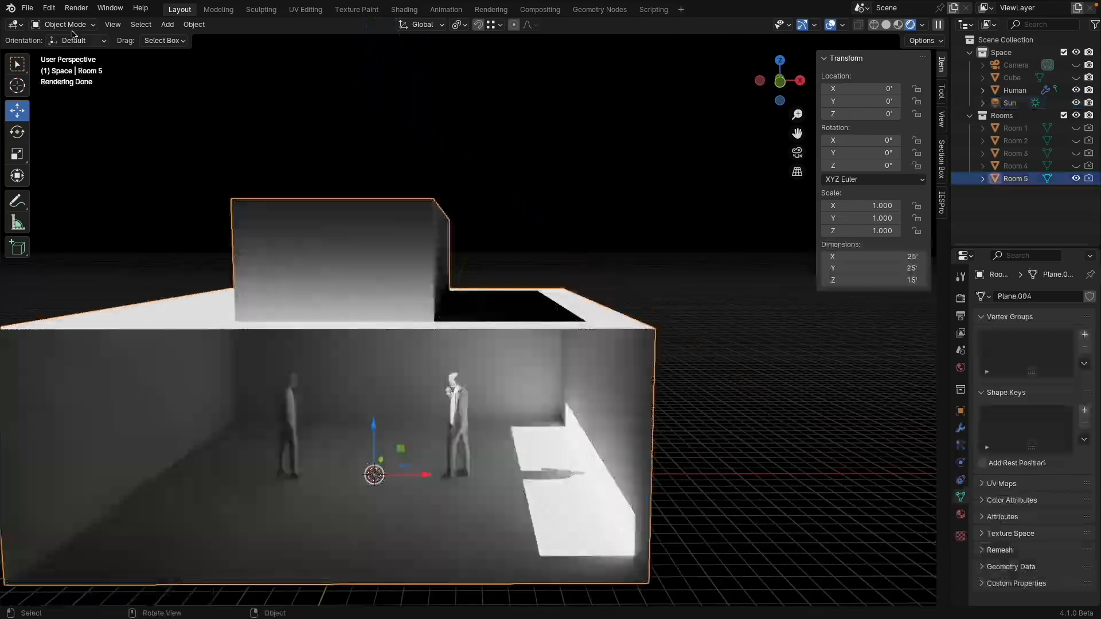
click(63, 24)
click(60, 50)
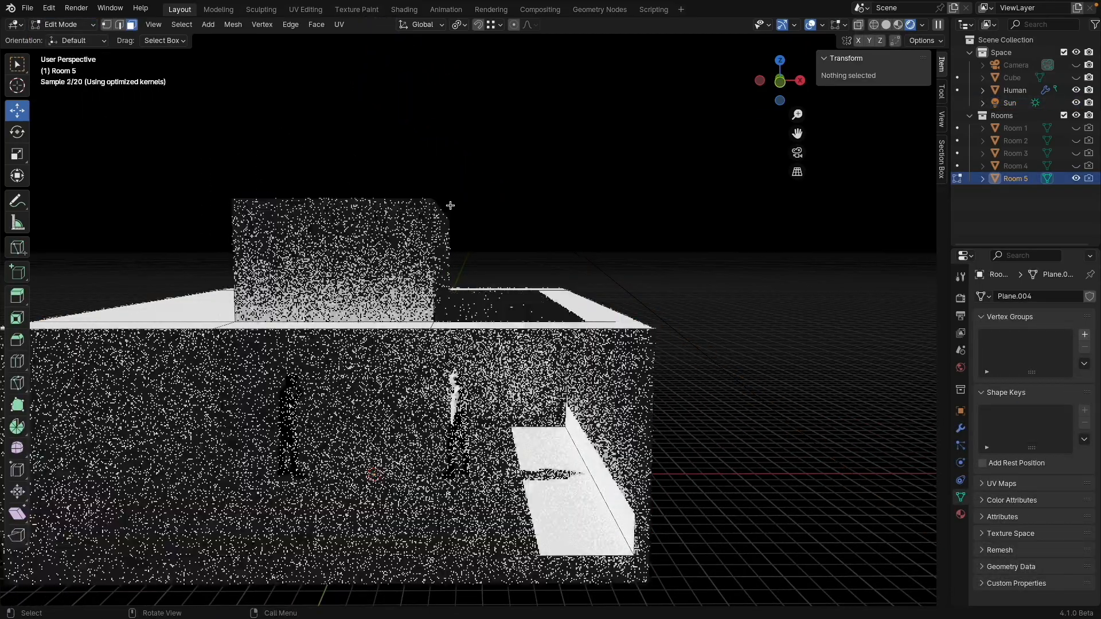
key(2)
click(445, 211)
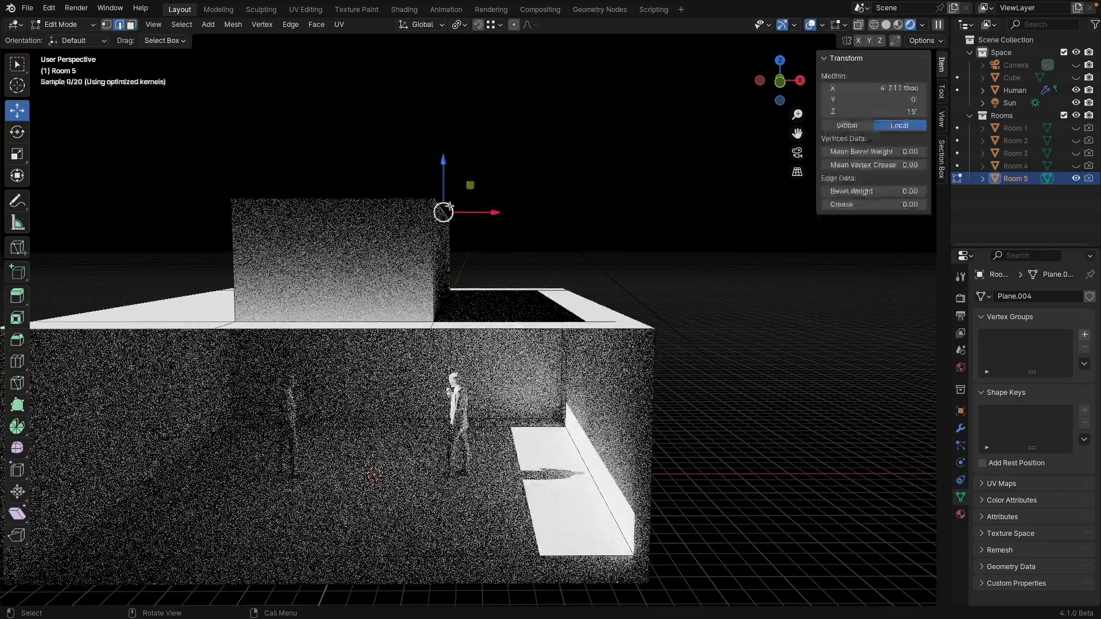
key(g)
key(z)
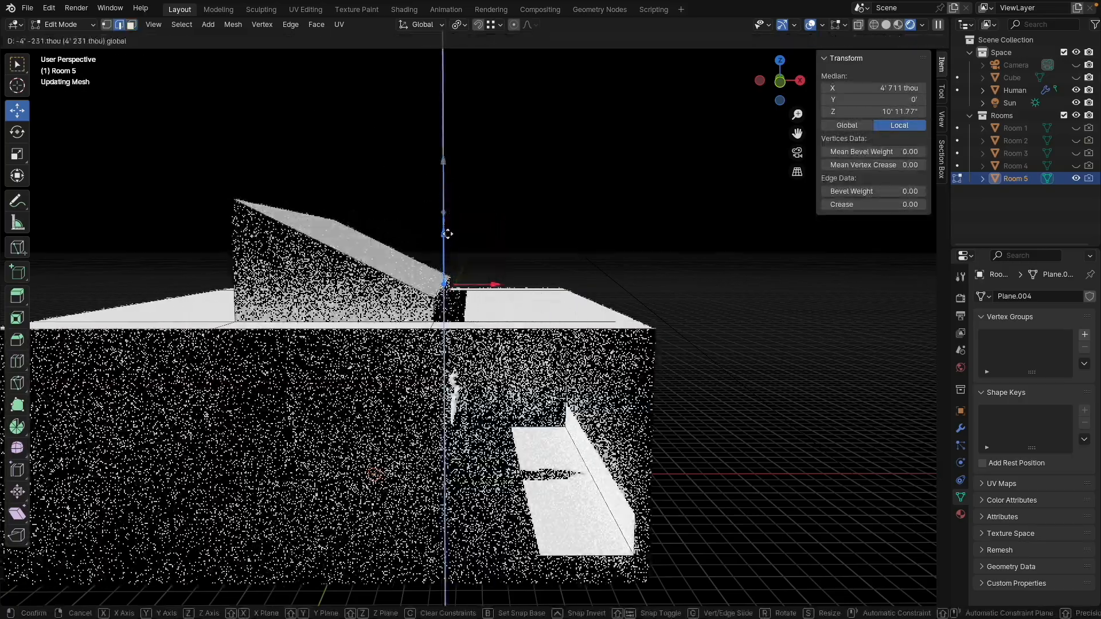
click(448, 231)
middle_drag(448, 231, 450, 220)
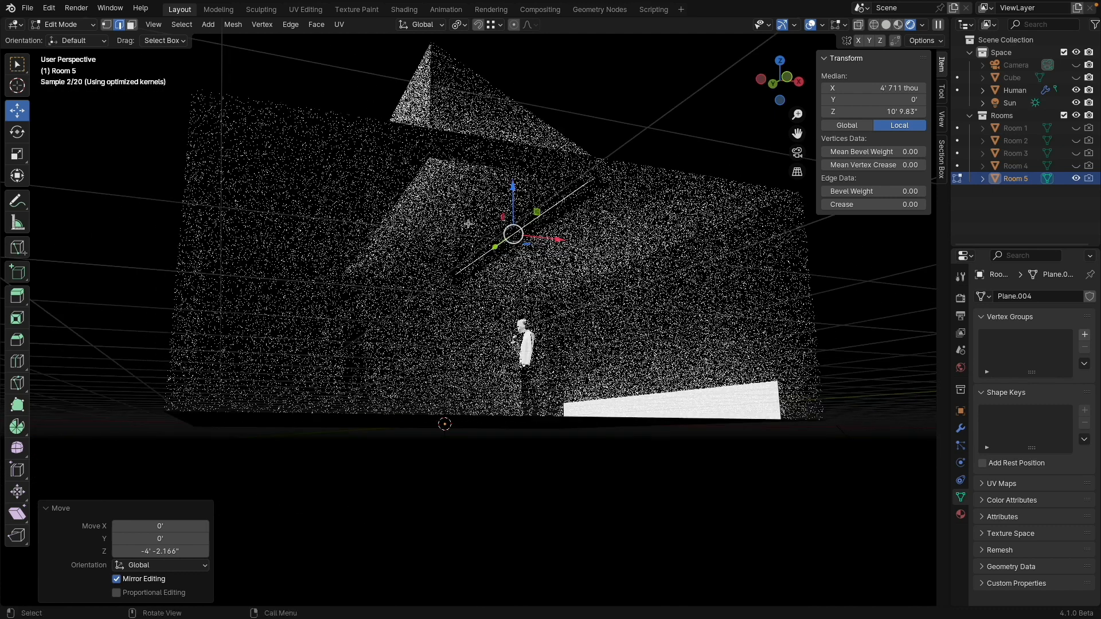
click(789, 81)
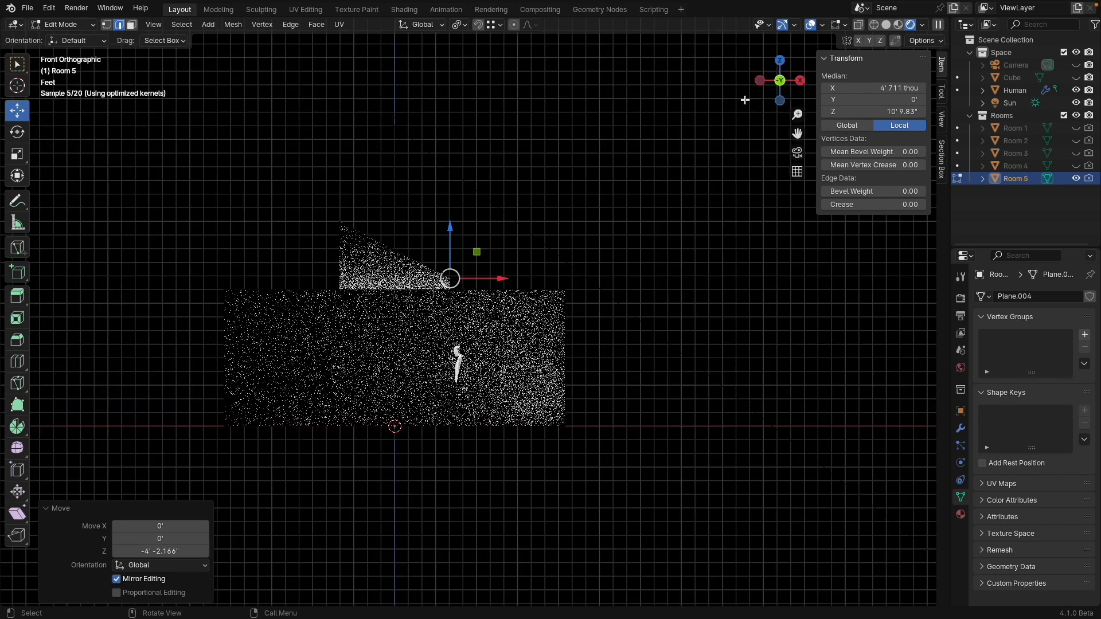
click(64, 24)
click(64, 38)
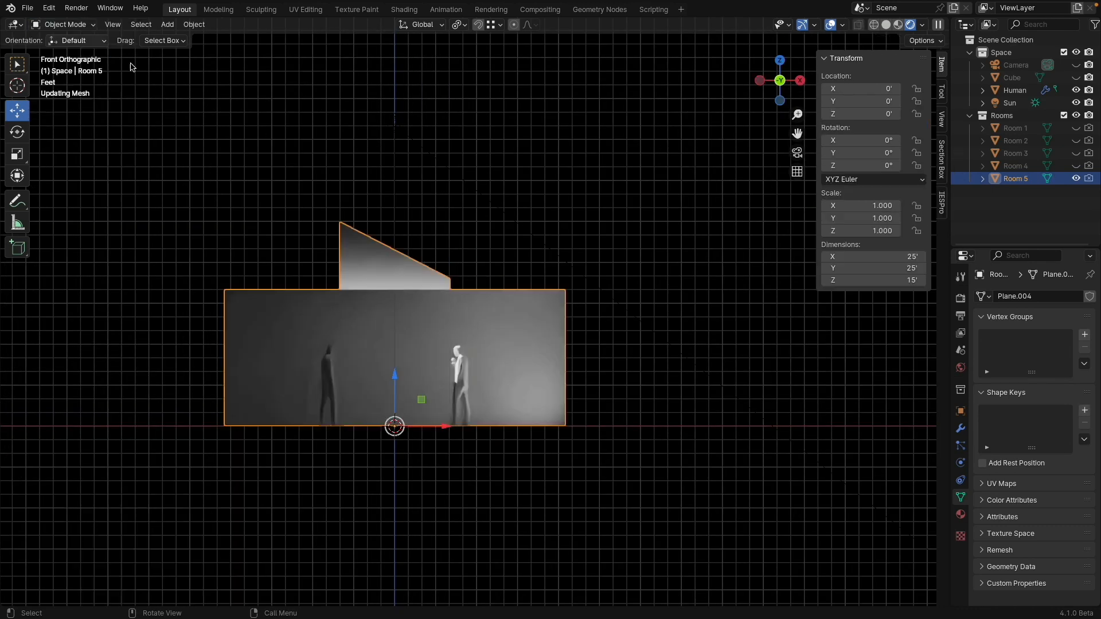
- Rotate the Sun towards horizontal and set its Y rotation to -90°, checking the light reflected into Room 5
click(393, 129)
key(r)
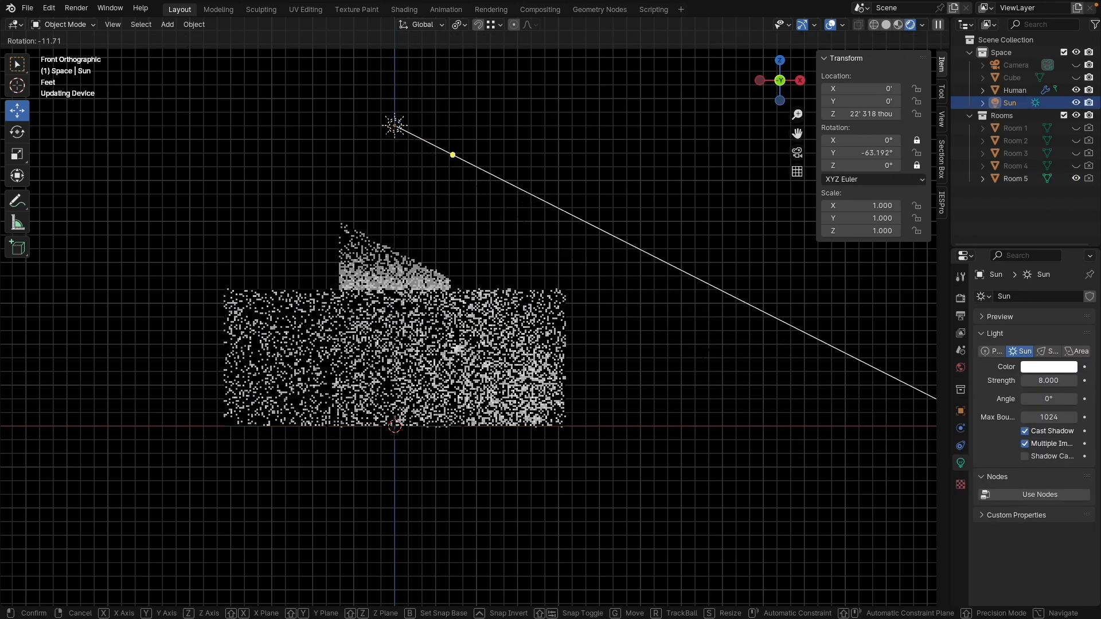
click(663, 202)
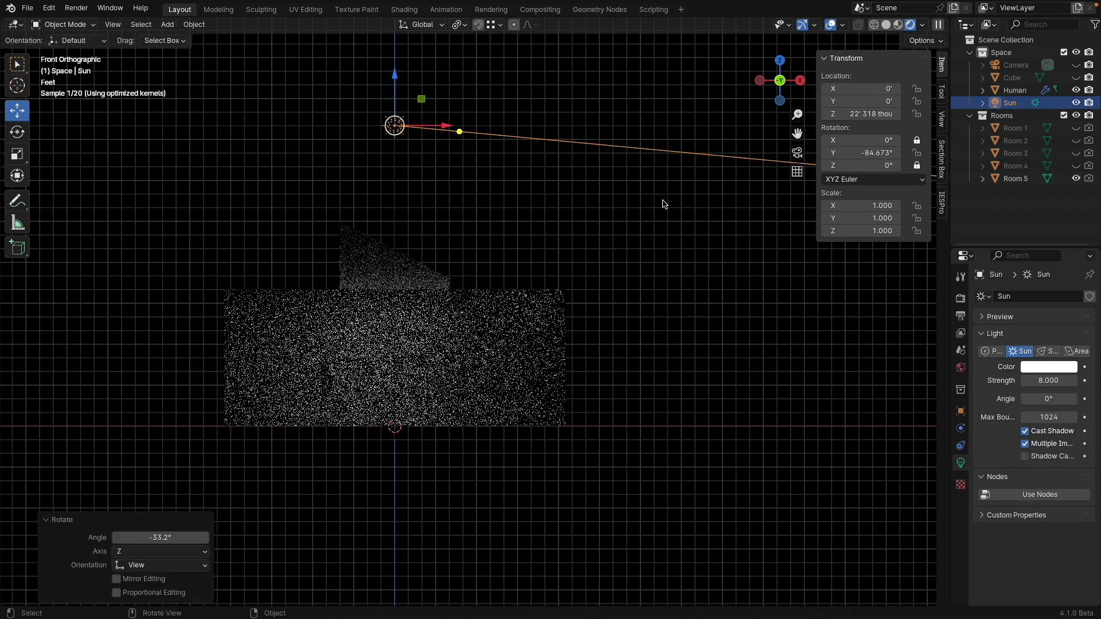
middle_drag(452, 263, 650, 324)
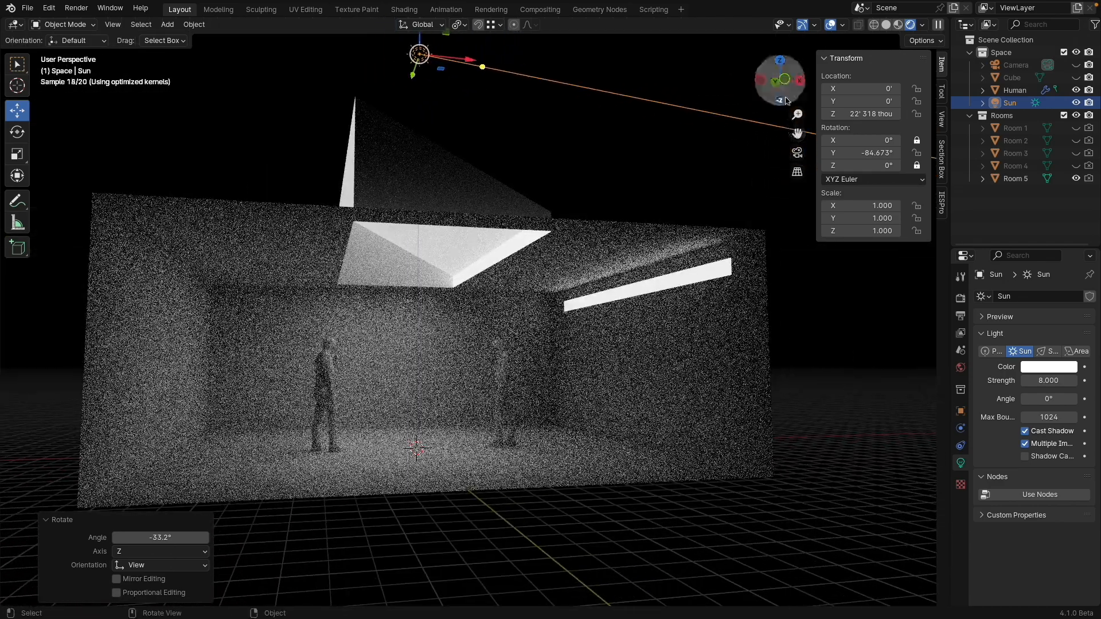
click(775, 81)
key(r)
click(730, 216)
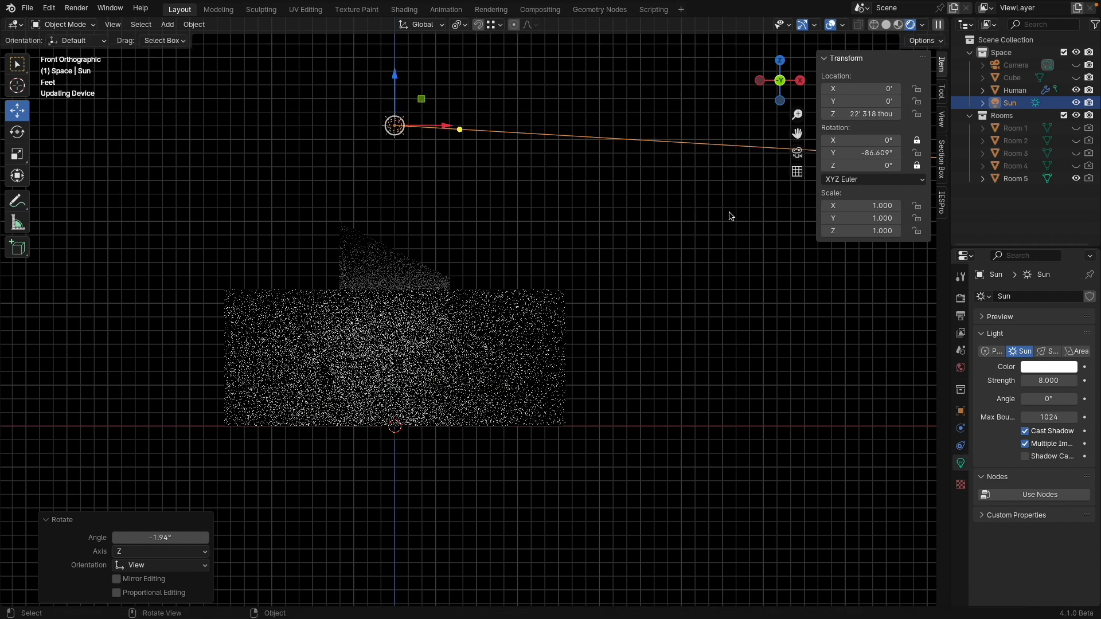
click(859, 153)
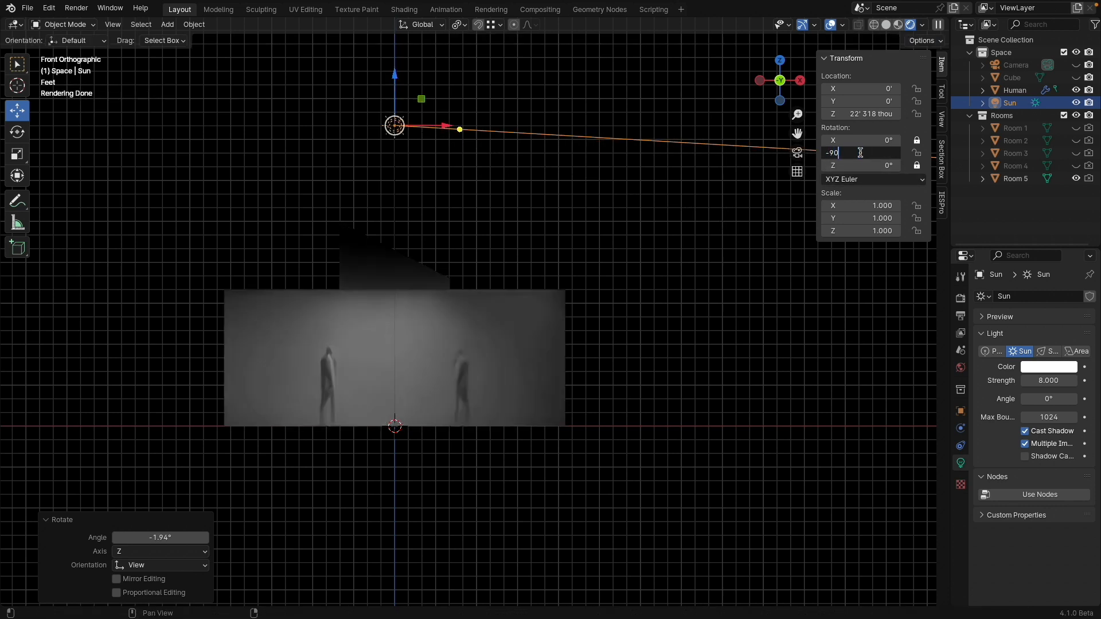
key(Return)
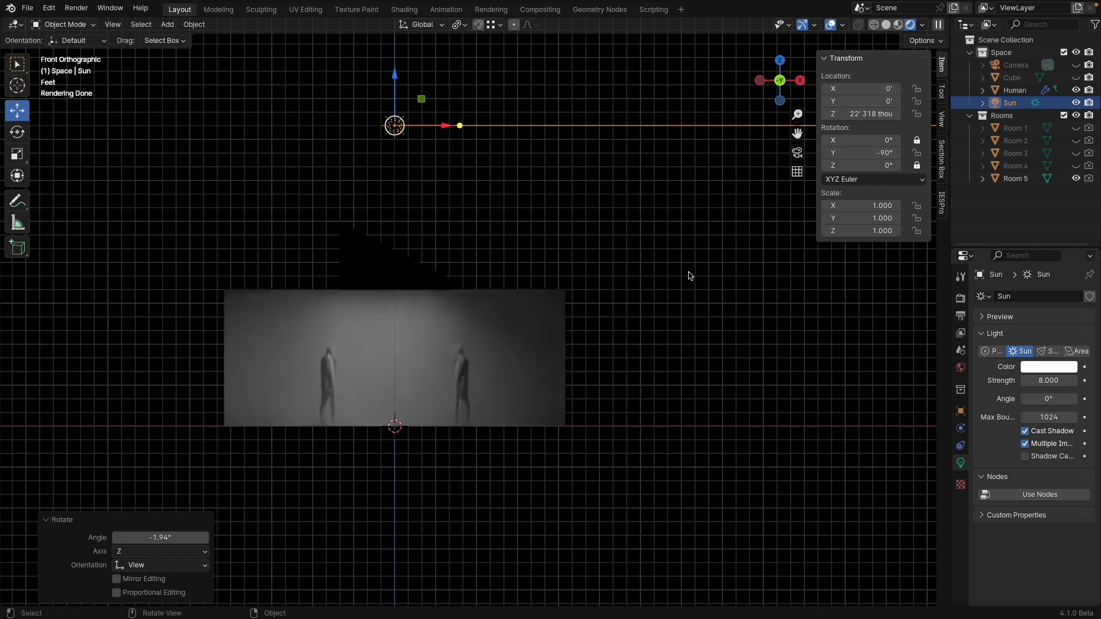
- Put Room 5 in Edit Mode and raise the low top edge of its roof box by about 9' 6" along Z
middle_drag(550, 325, 583, 305)
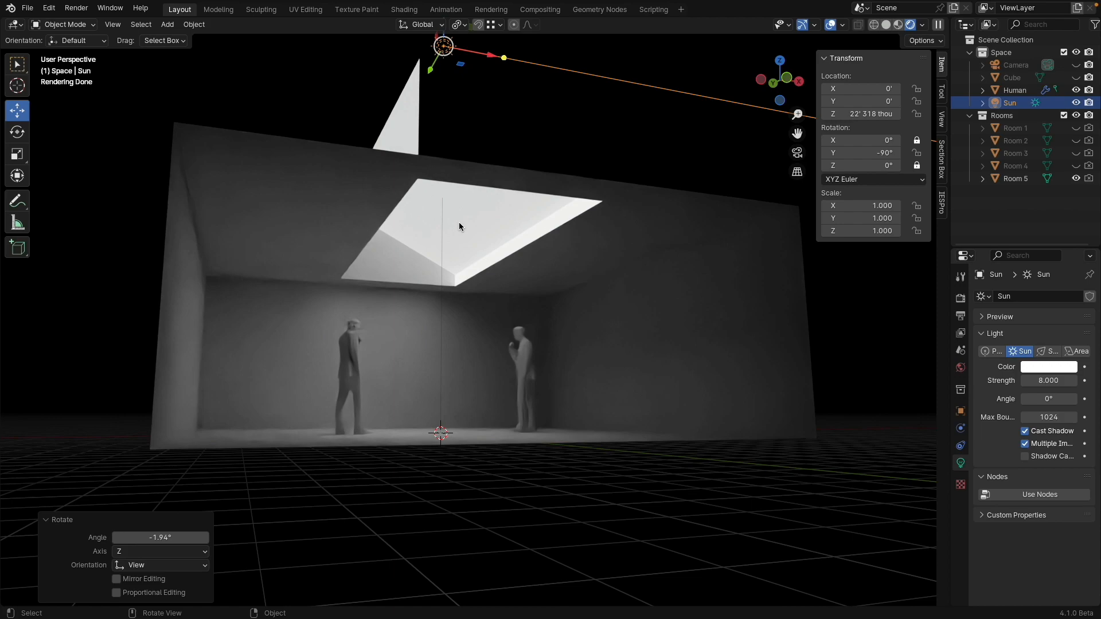
middle_drag(458, 225, 457, 243)
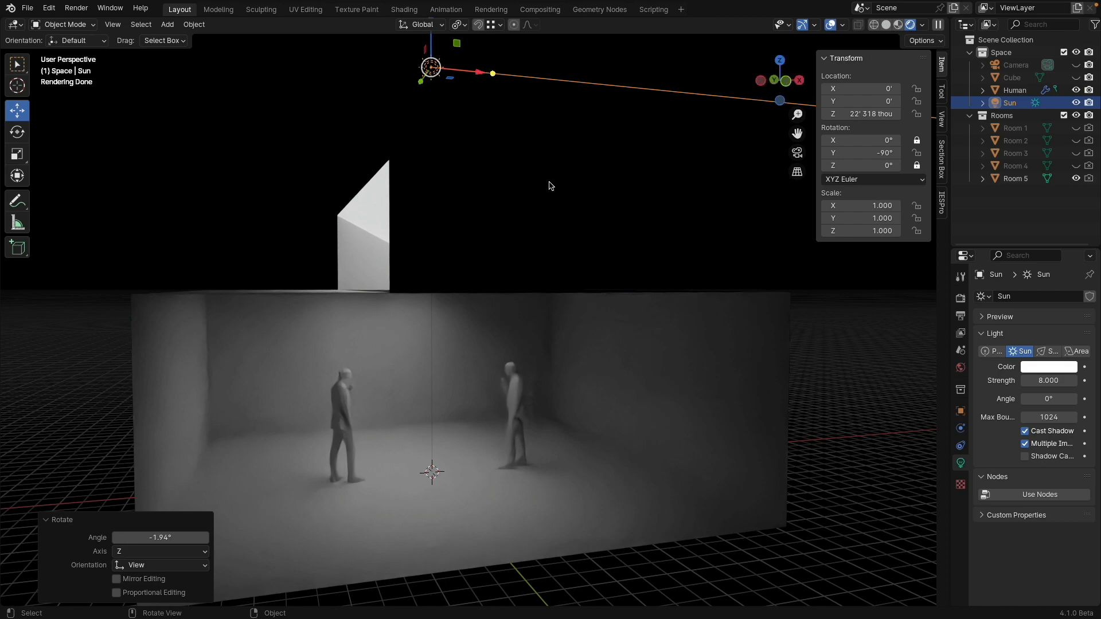
click(349, 224)
click(79, 25)
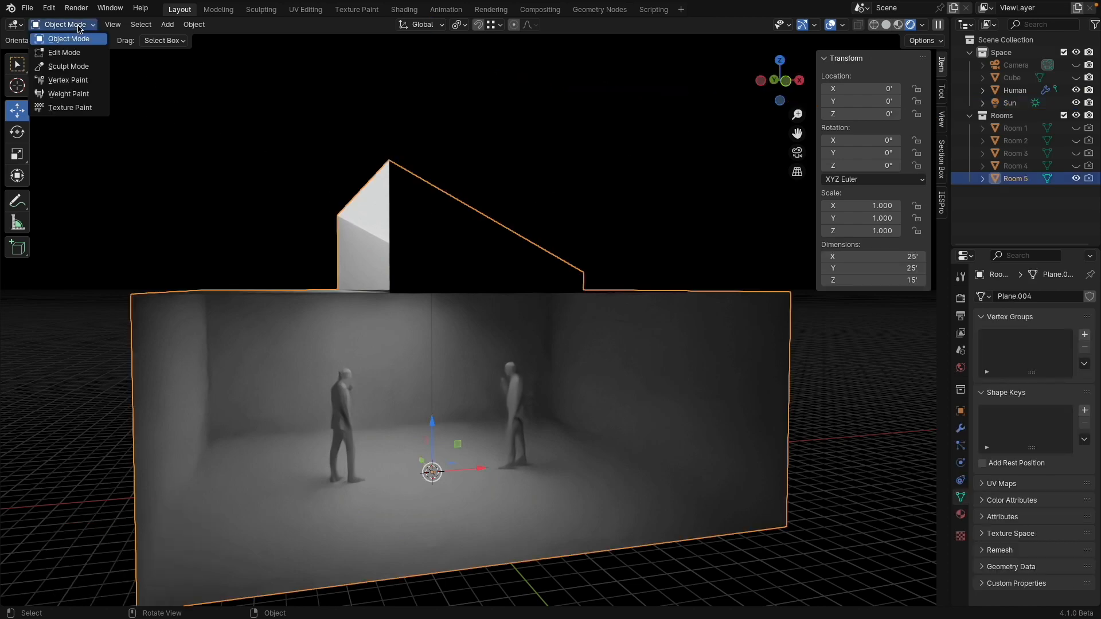
click(79, 52)
drag(503, 230, 473, 56)
middle_drag(474, 209, 511, 257)
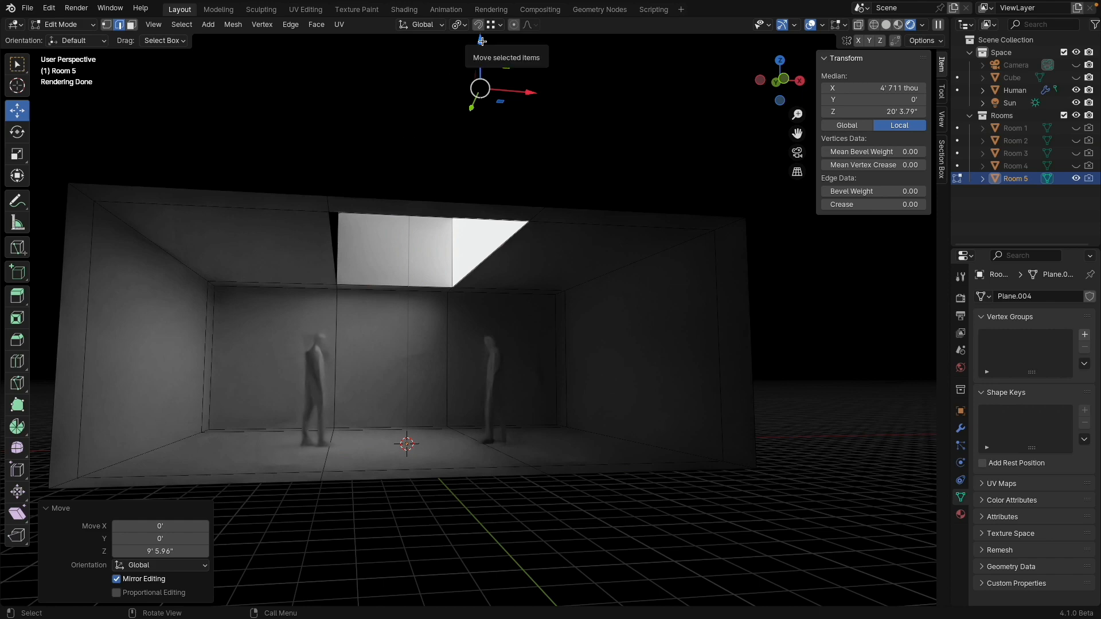
- Compare the reflected light by moving the same edge down about 9' 10", up about 6' 2" and down about 6' along Z
drag(482, 41, 480, 209)
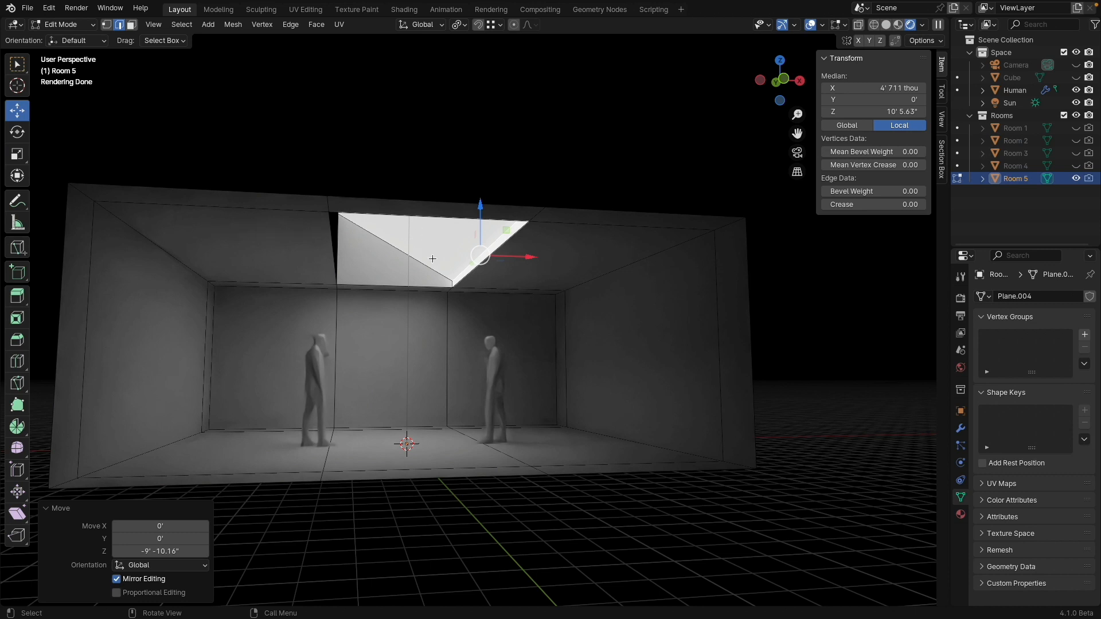
drag(488, 217, 488, 112)
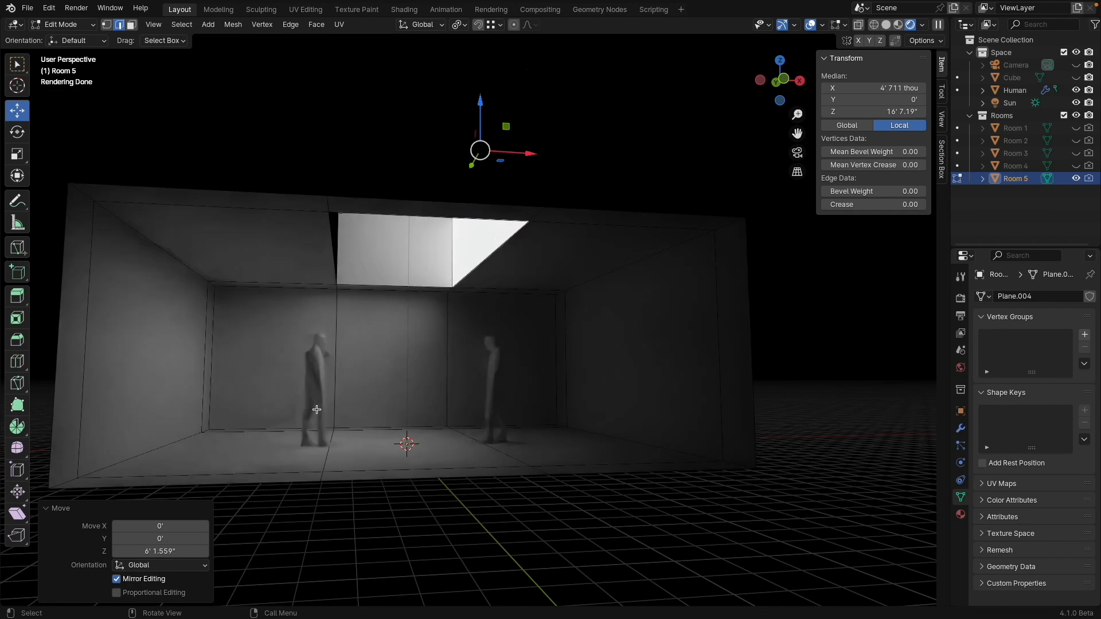
drag(482, 104, 471, 205)
click(472, 207)
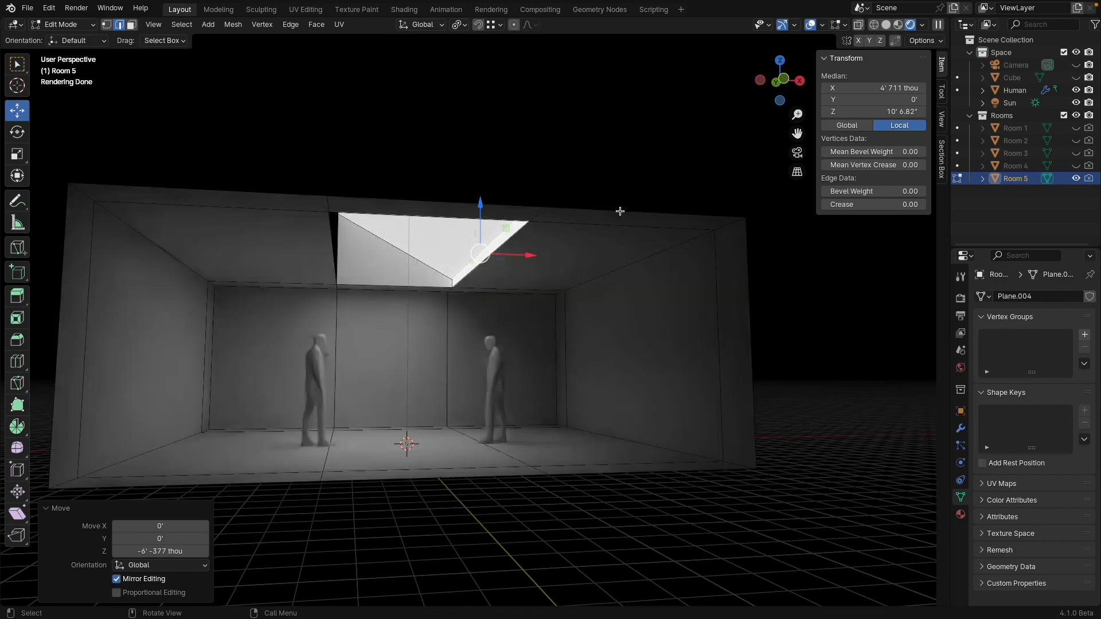
- Examine Room 5's reflected light in a front perspective view
middle_drag(606, 161, 589, 172)
click(780, 81)
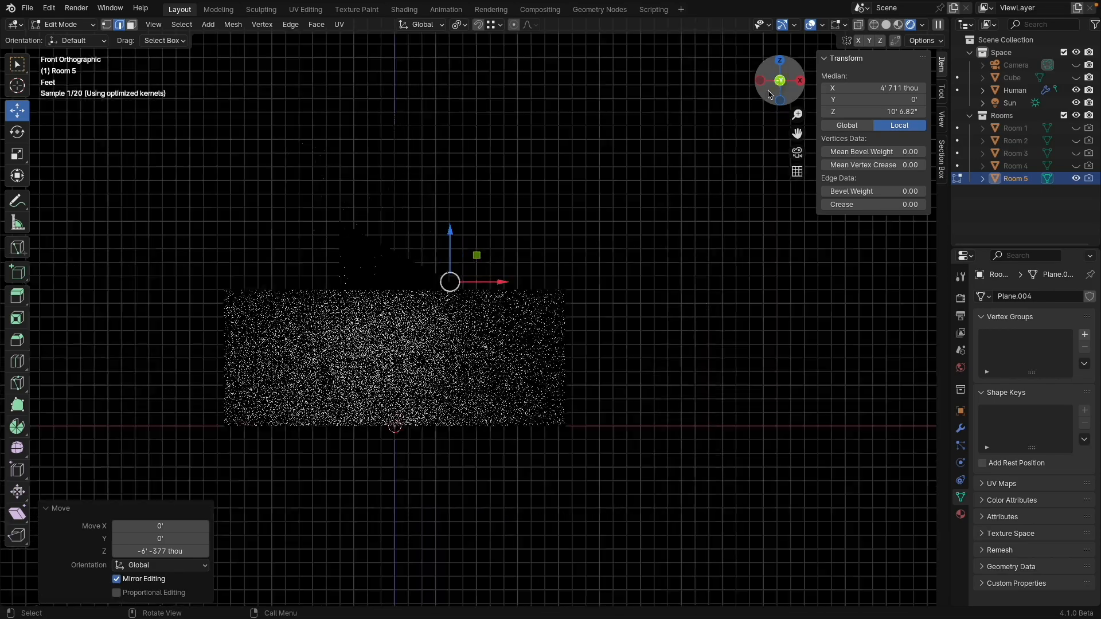
shift+middle_drag(444, 262, 499, 228)
click(794, 174)
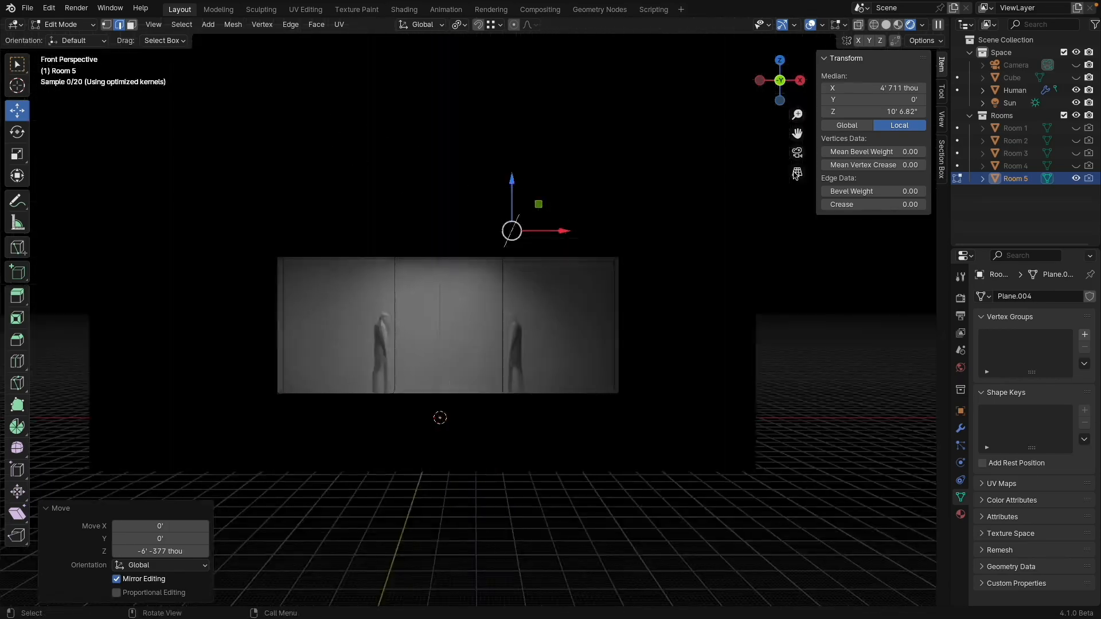
shift+middle_drag(515, 185, 541, 195)
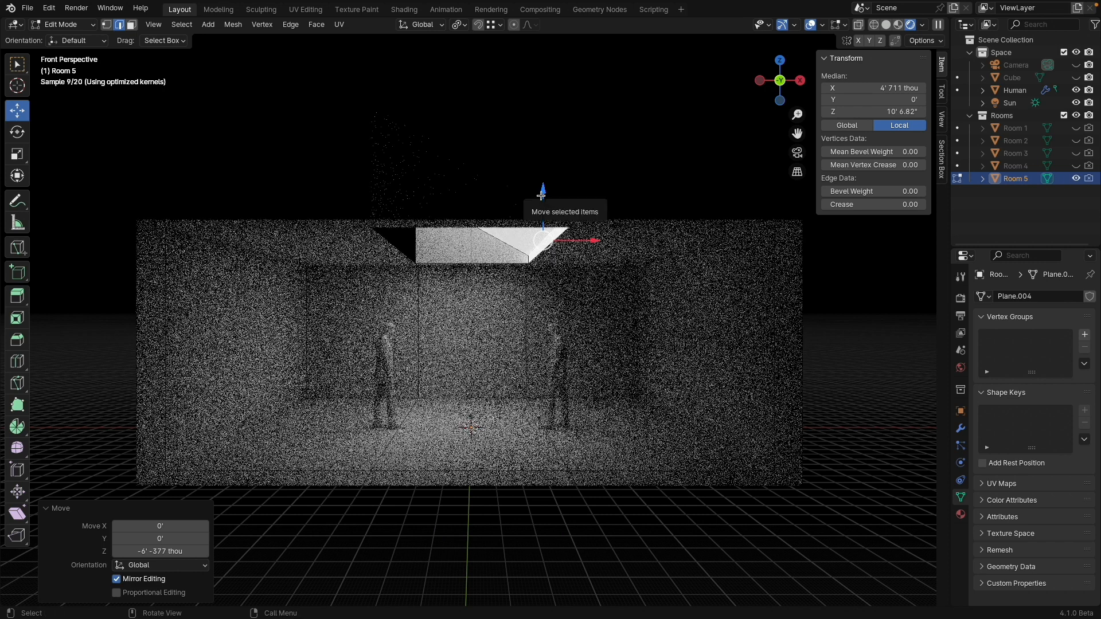
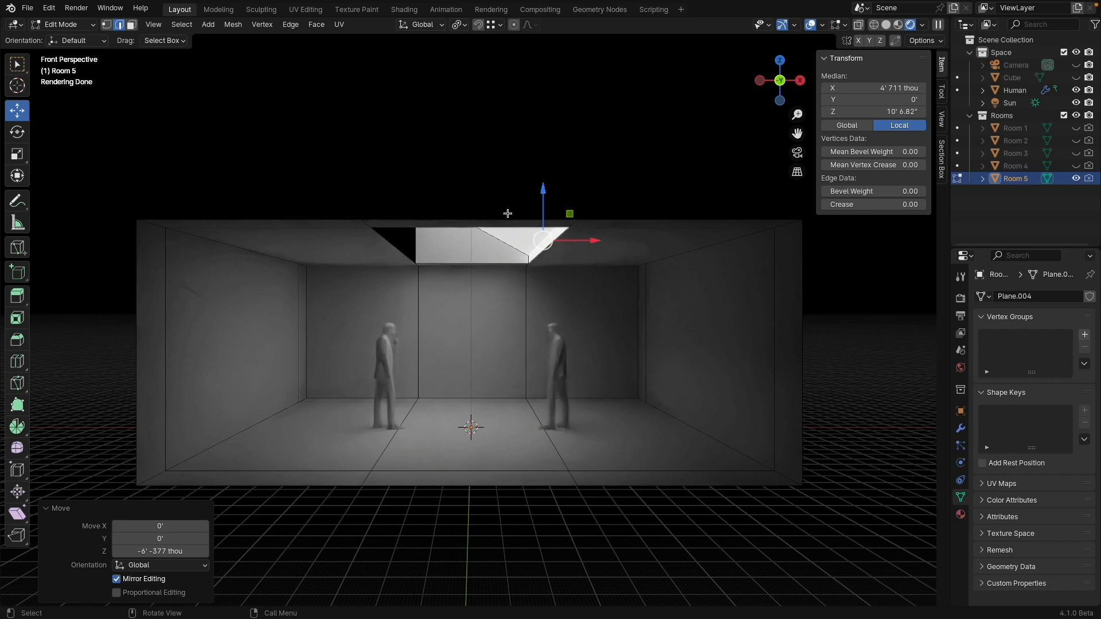
scroll(507, 214, down, 3)
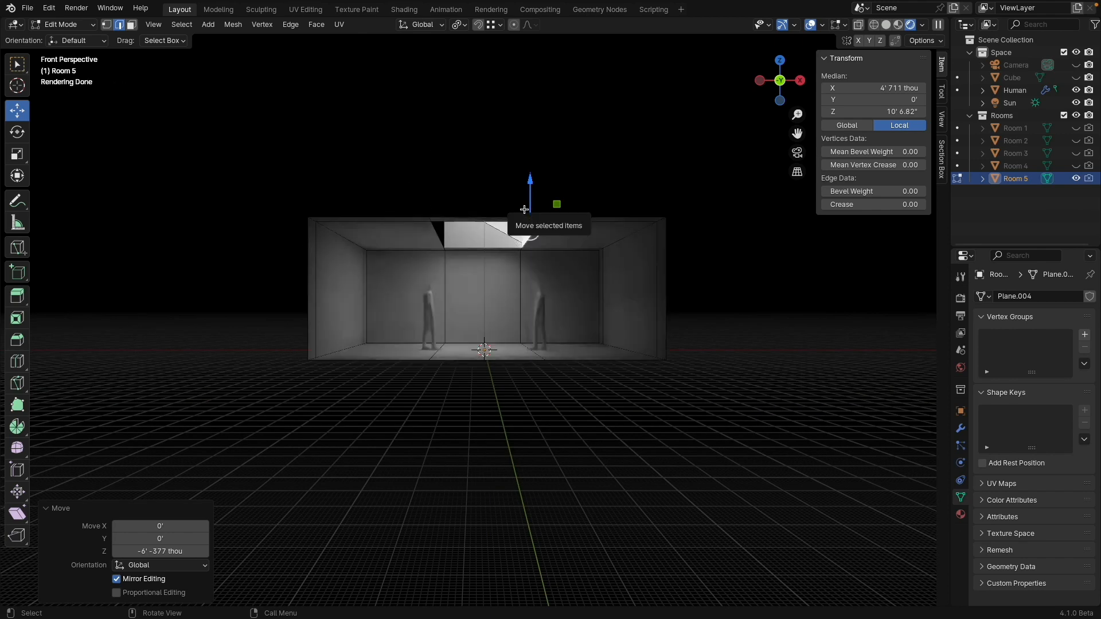
- Switch the viewport to solid shading and return to Object Mode
click(886, 25)
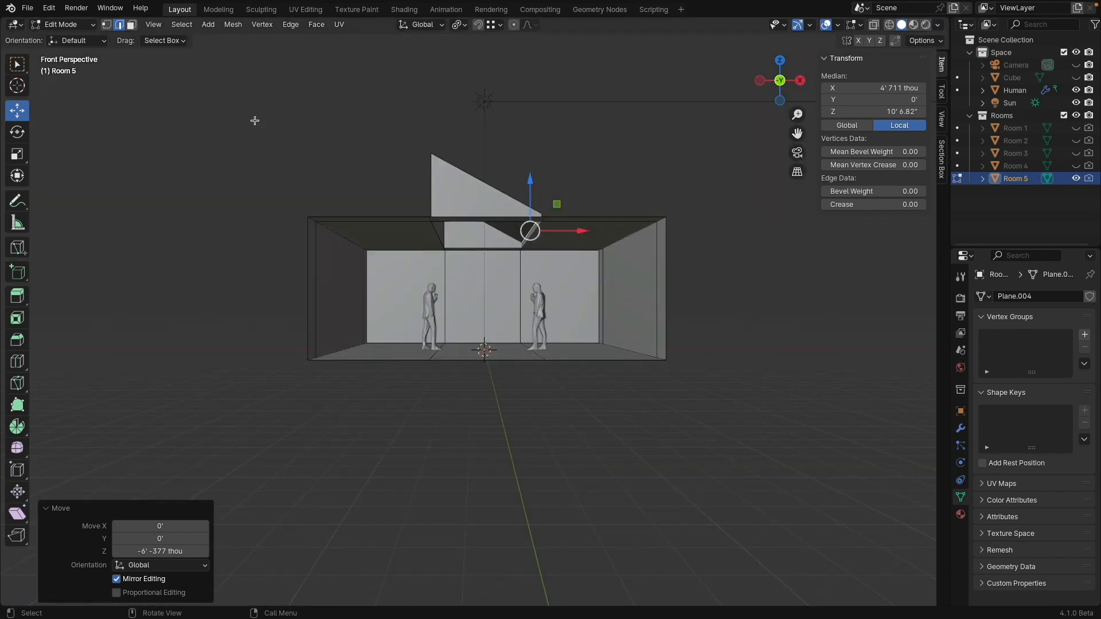
click(63, 24)
click(63, 38)
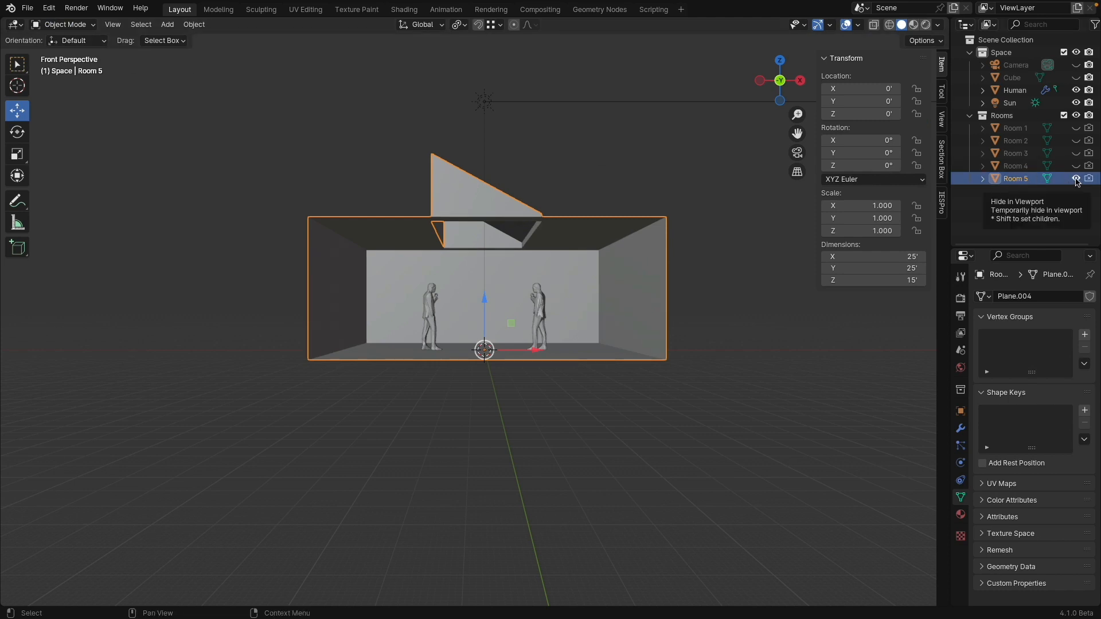
- Duplicate Room 5 in place and hide the original room
middle_drag(614, 180, 480, 236)
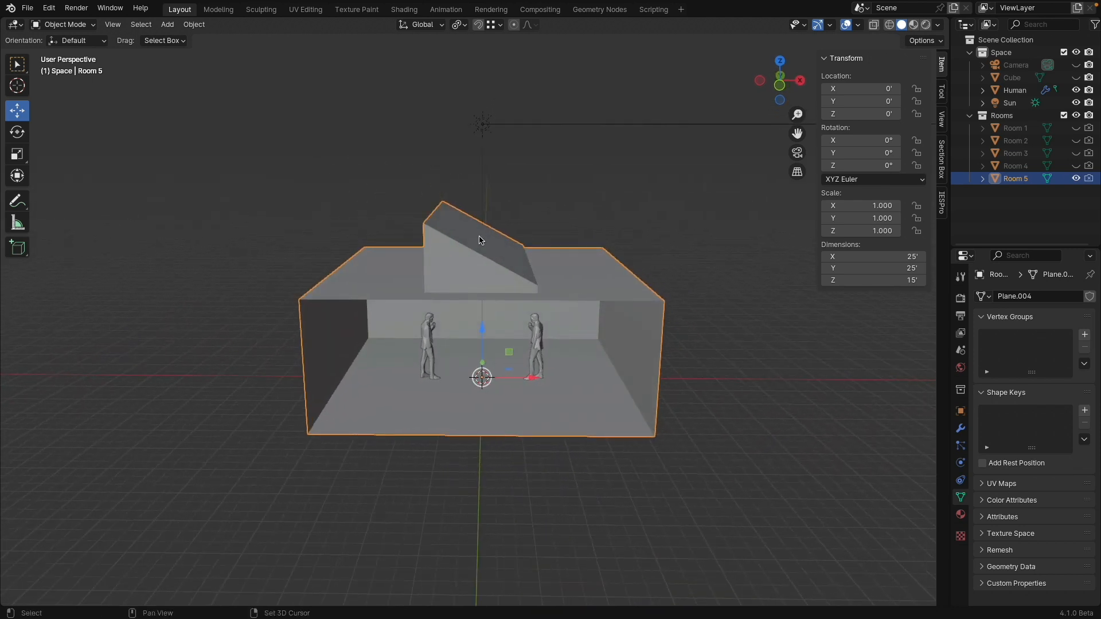
key(shift+d)
key(Escape)
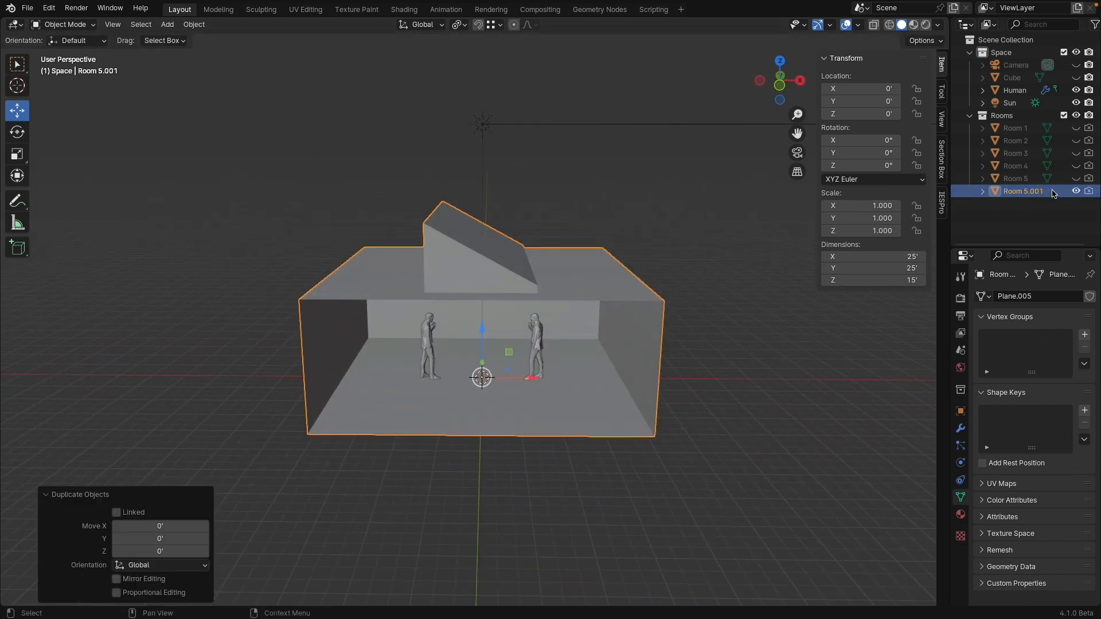
- Rename the duplicated room as Room 6, and hide and show it again to check it
double_click(1050, 192)
click(1051, 192)
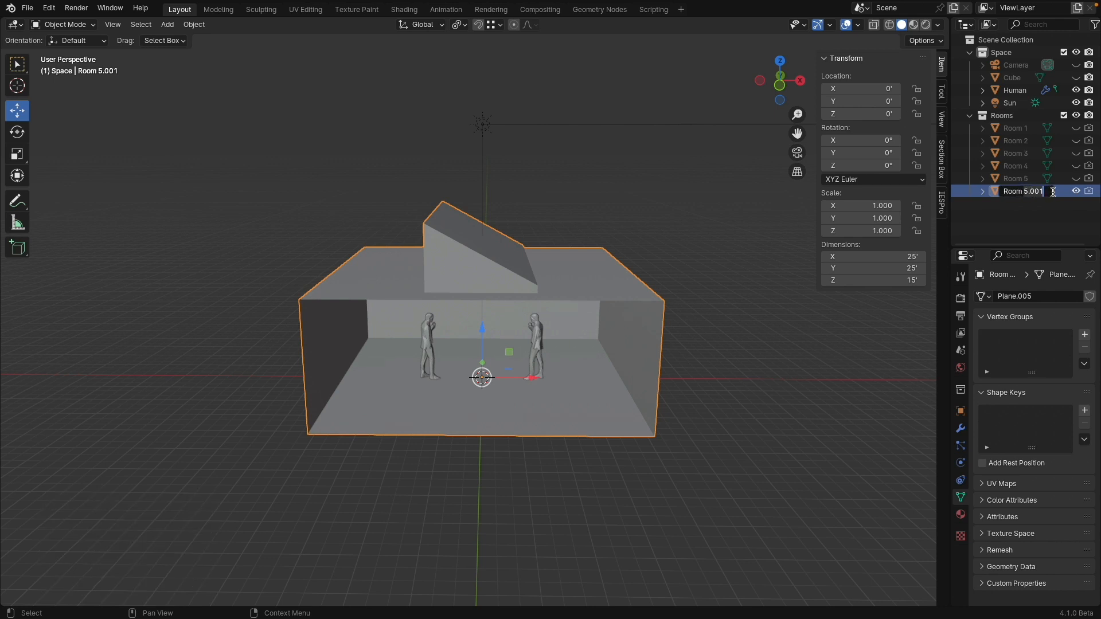
key(BackSpace)
key(BackSpace)
key(BackSpace)
key(BackSpace)
key(BackSpace)
text(6)
key(Return)
click(1076, 191)
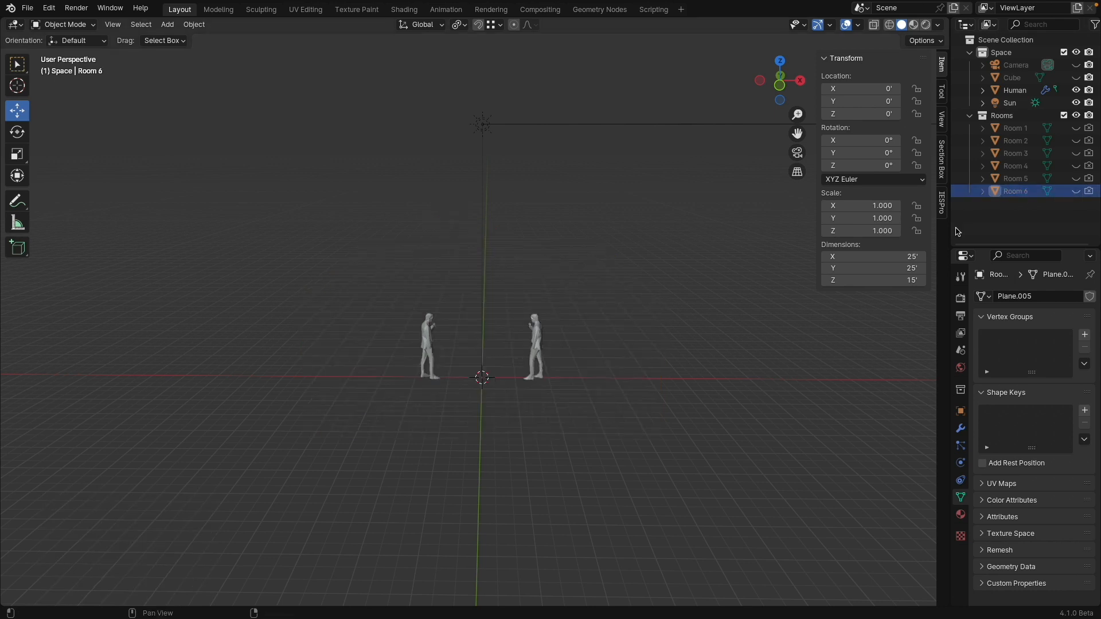
click(1075, 191)
- Put Room 6 in Edit Mode and delete the high and low top edges of its roof box
click(484, 251)
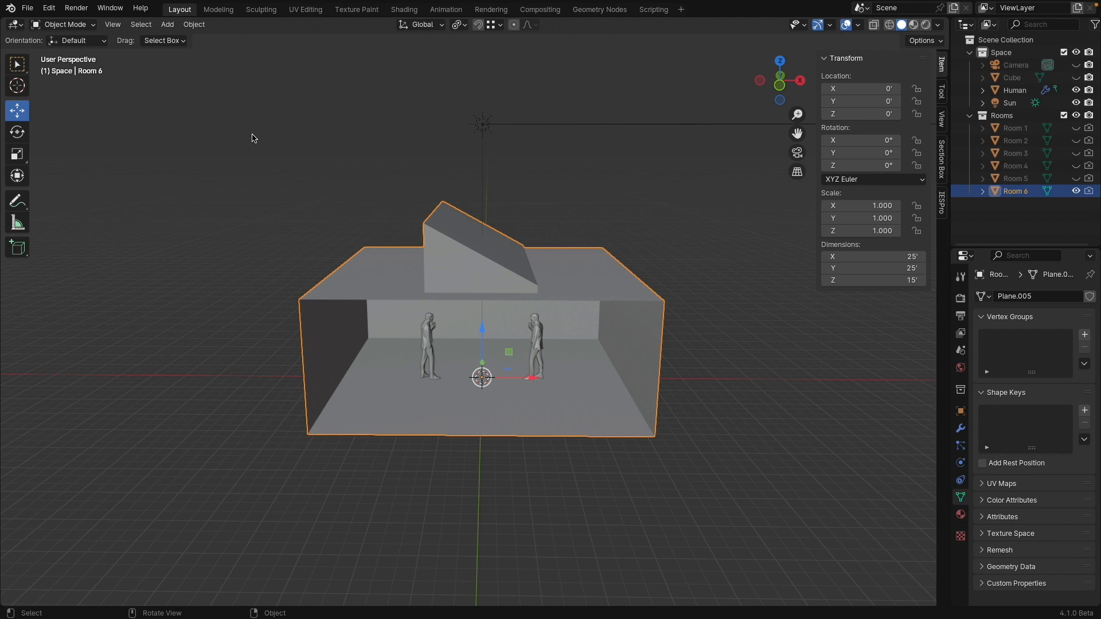
click(70, 25)
click(73, 50)
click(440, 215)
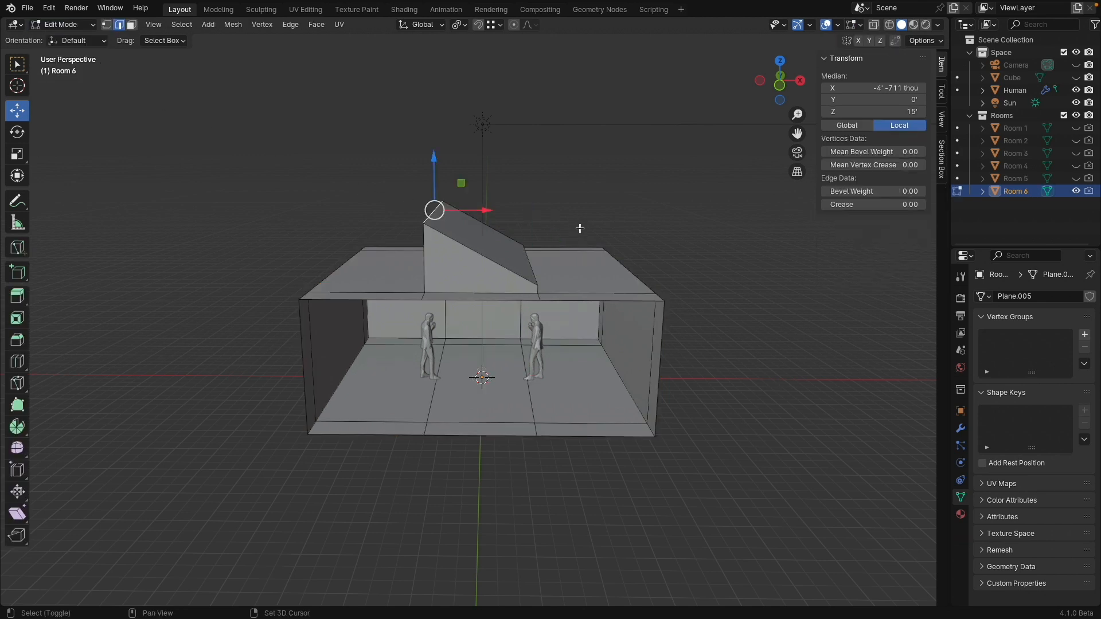
middle_drag(580, 229, 421, 267)
shift+click(421, 267)
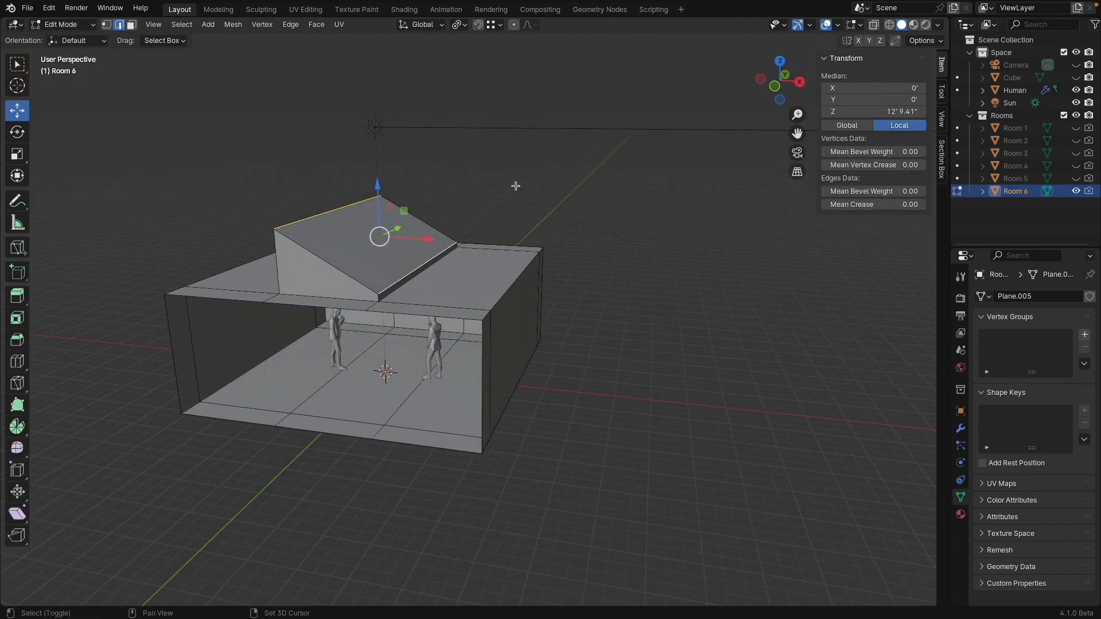
key(x)
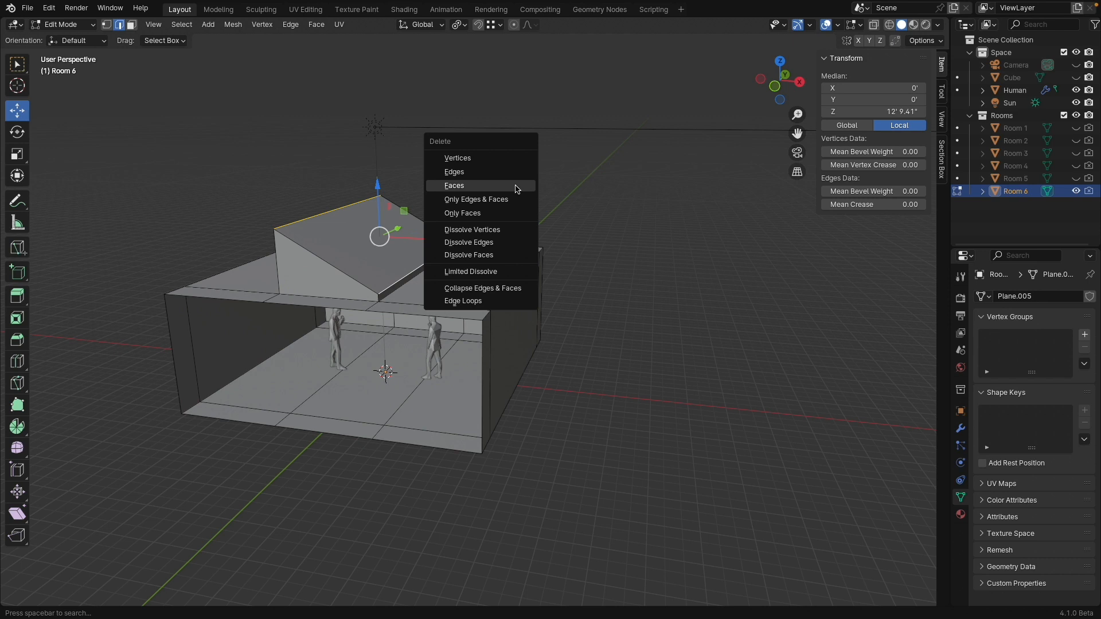
click(508, 174)
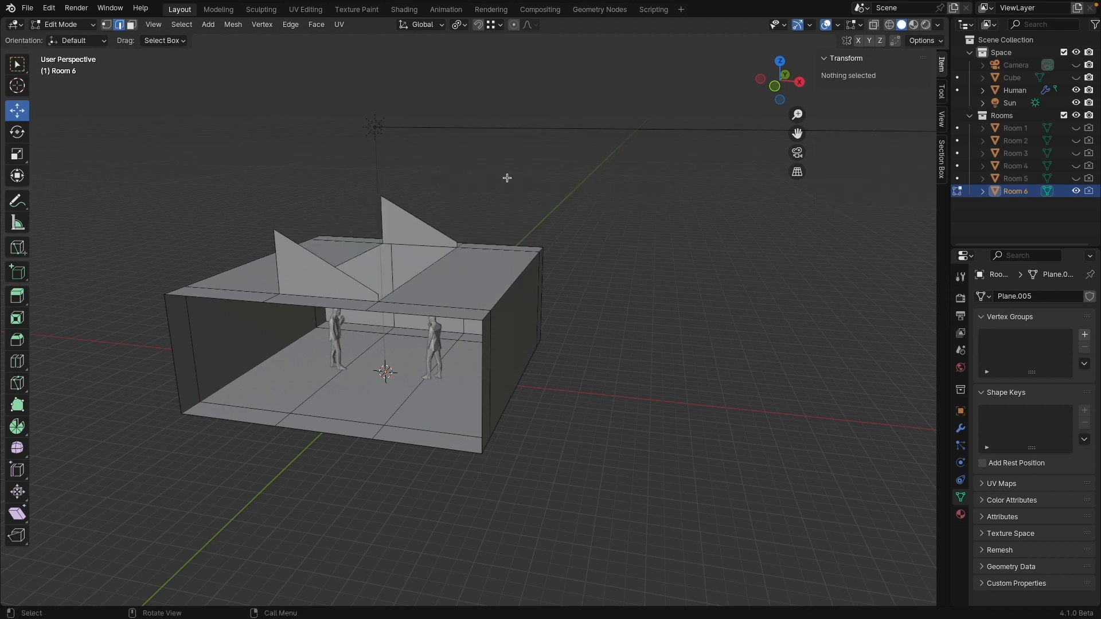
- Delete the sloped edges of the two remaining triangular roof box walls
click(343, 273)
shift+click(419, 231)
key(x)
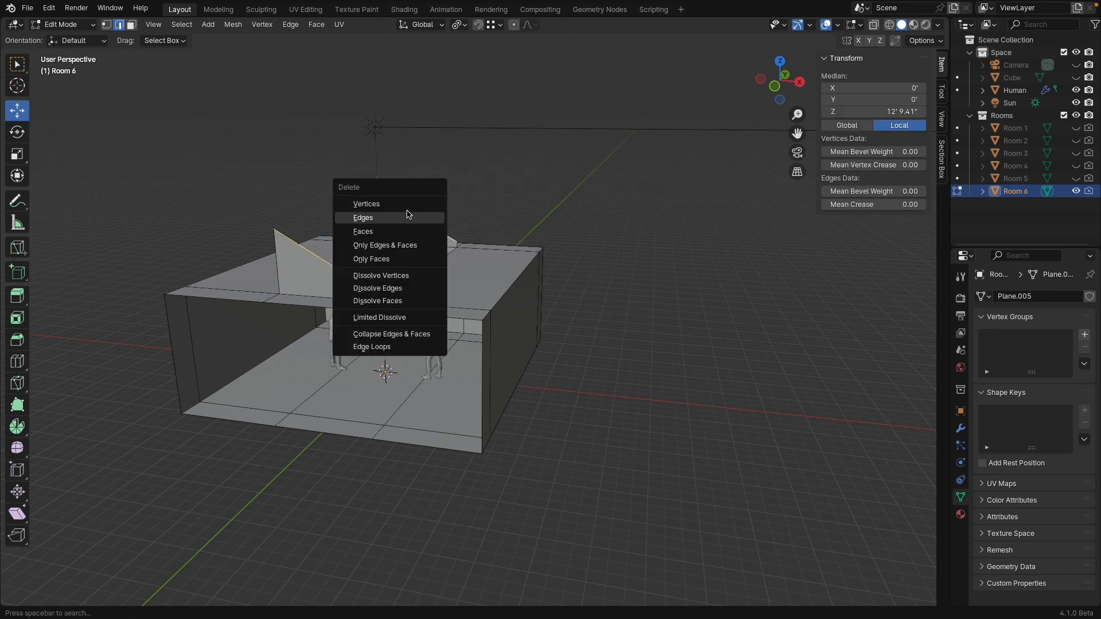
click(422, 214)
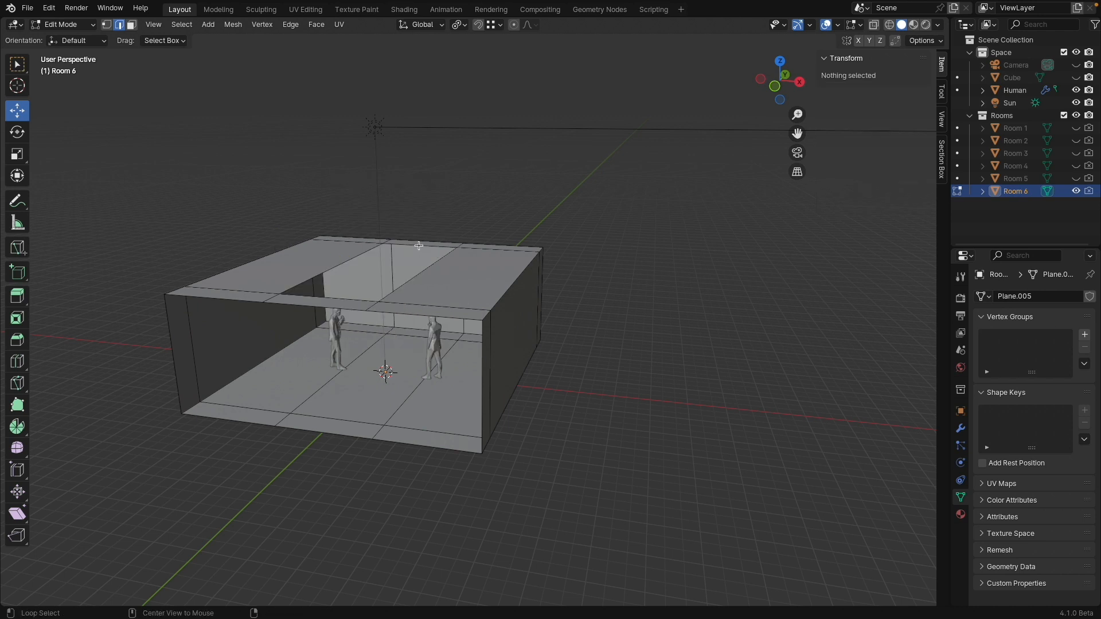
- Select the edge loop around the roof opening of Room 6 and fill it with a face
alt+click(419, 246)
key(f)
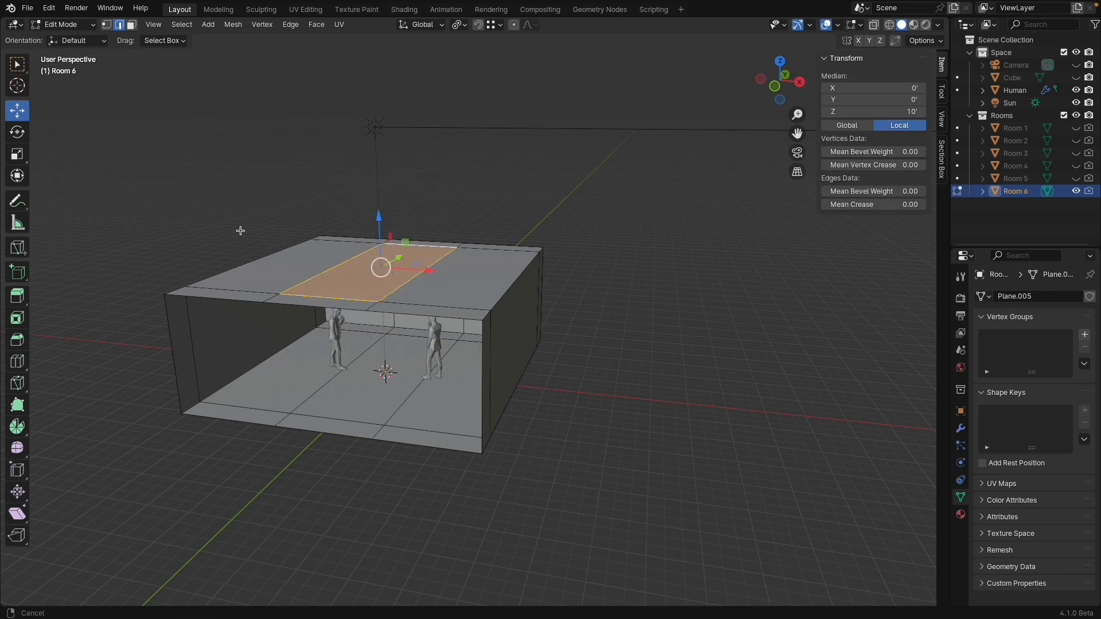
shift+middle_drag(240, 231, 459, 231)
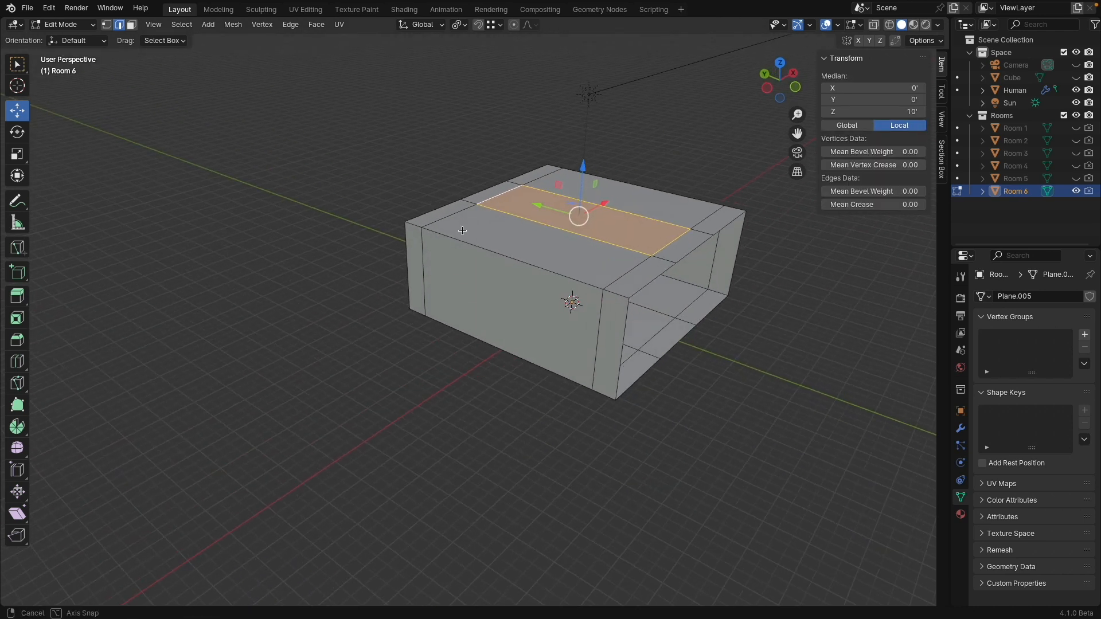
- Extrude the large face of the room's wall on the negative X side outward by 6 ft
click(132, 24)
click(445, 271)
middle_drag(446, 270, 468, 271)
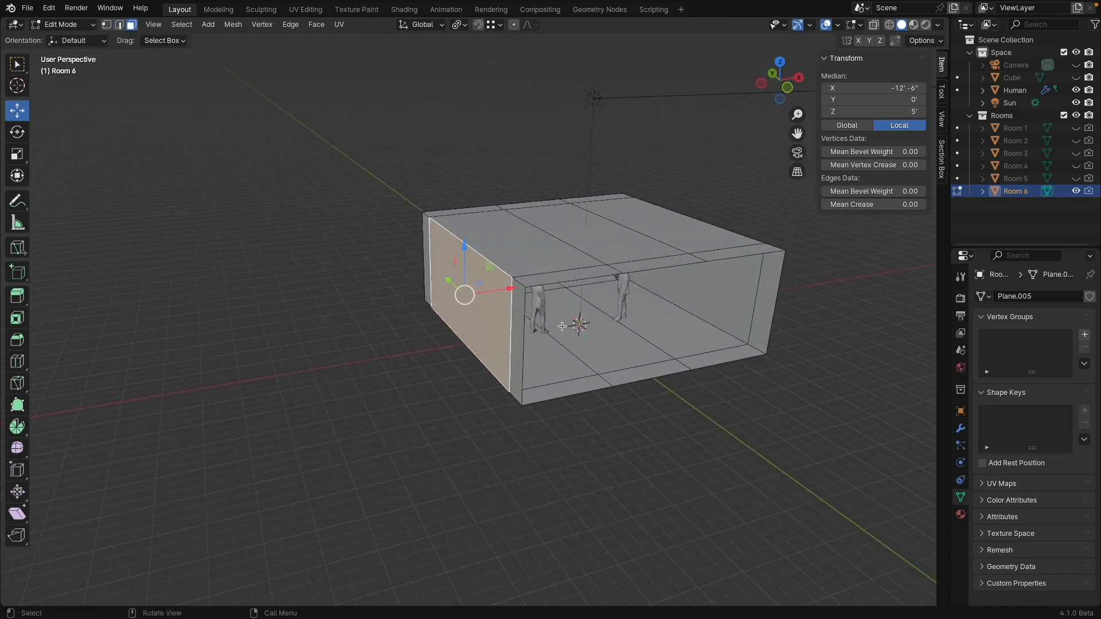
key(e)
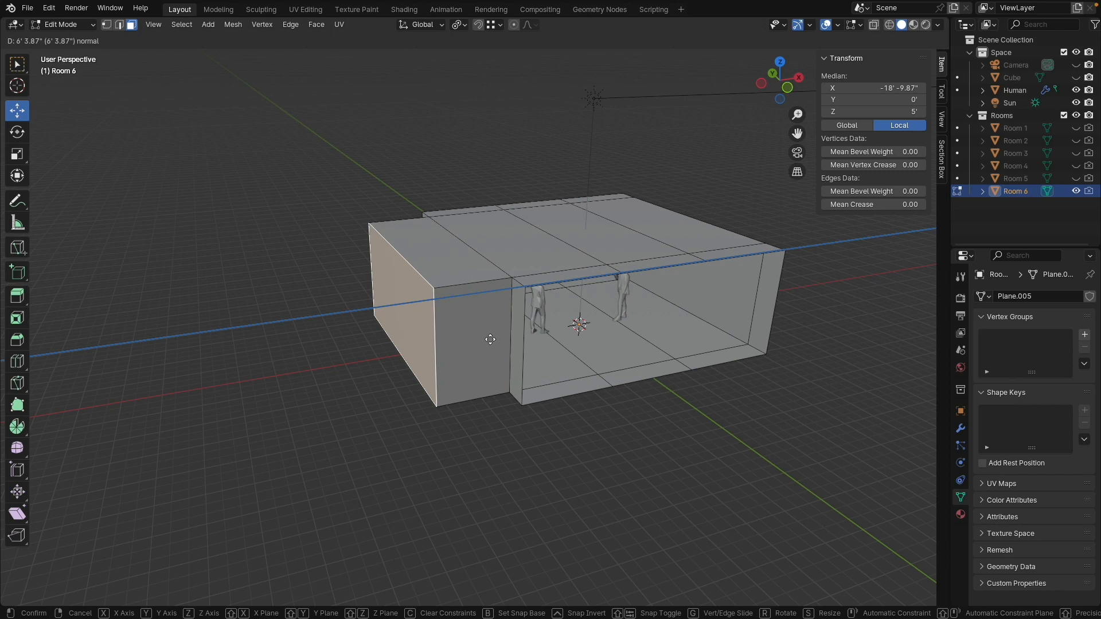
key(6)
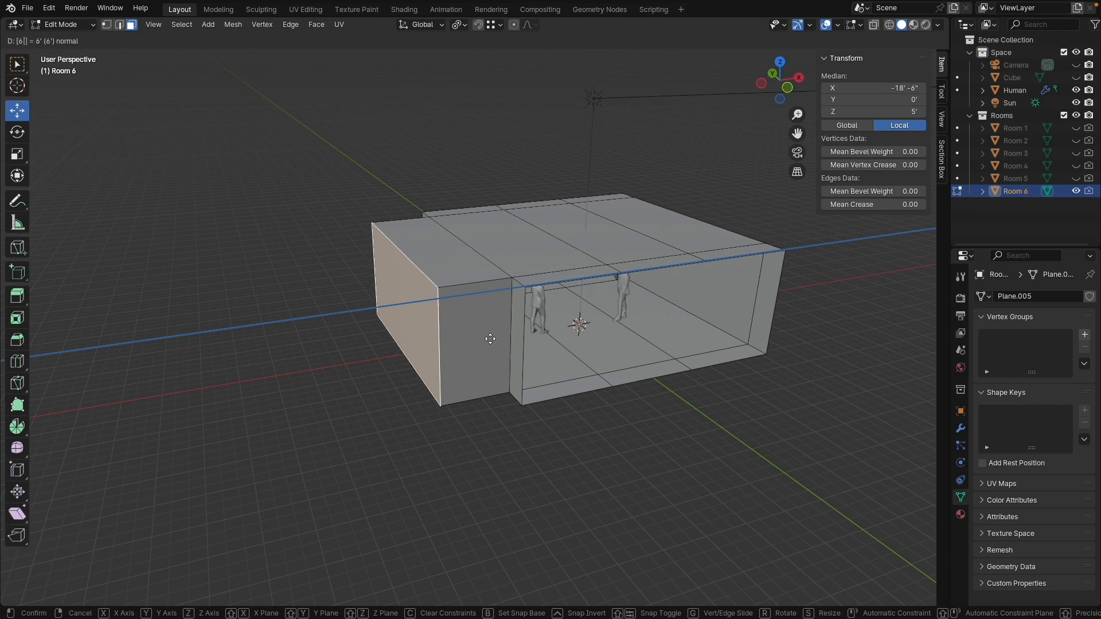
key(Return)
- Extrude the top face of the new side volume upward by 10 ft, and again by 6 ft, to form a tall shaft
click(452, 253)
middle_drag(454, 250, 447, 355)
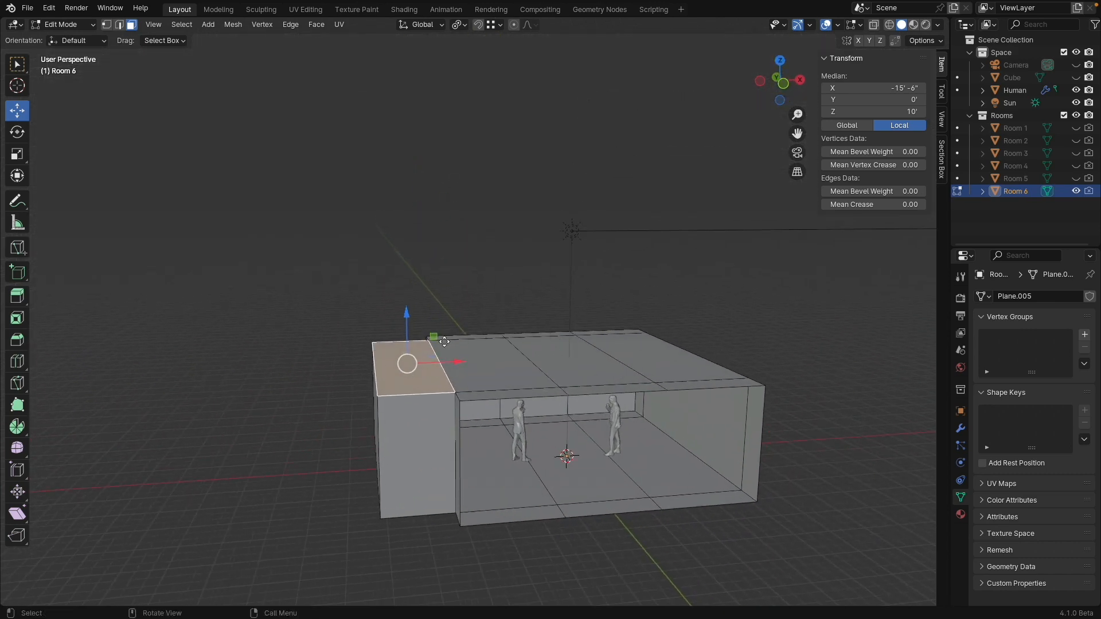
key(e)
key(1)
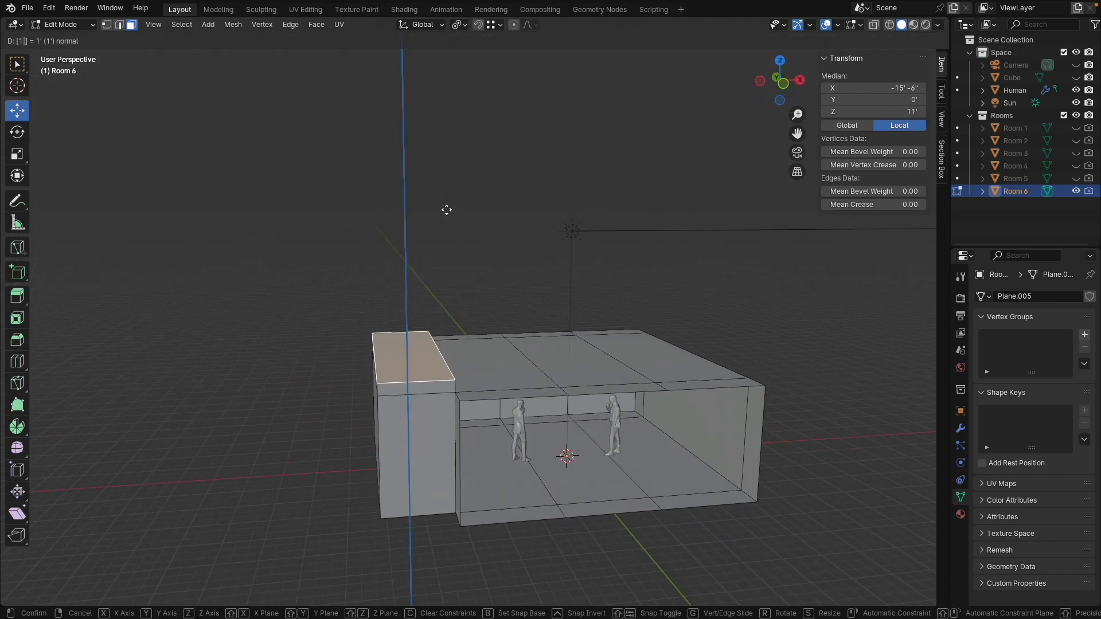
key(0)
key(Return)
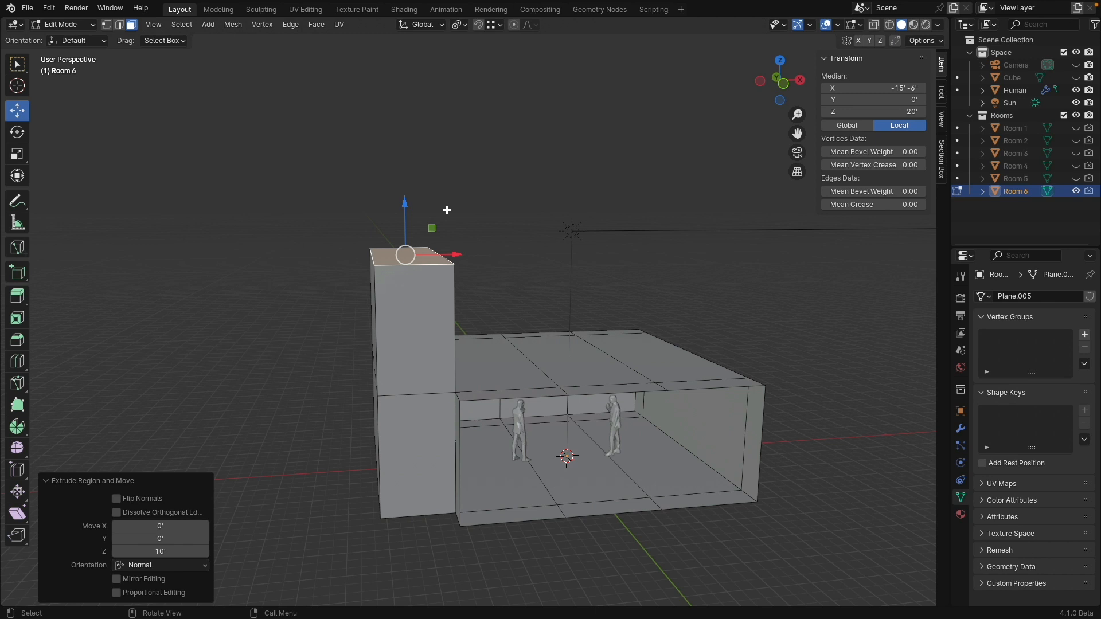
key(e)
key(6)
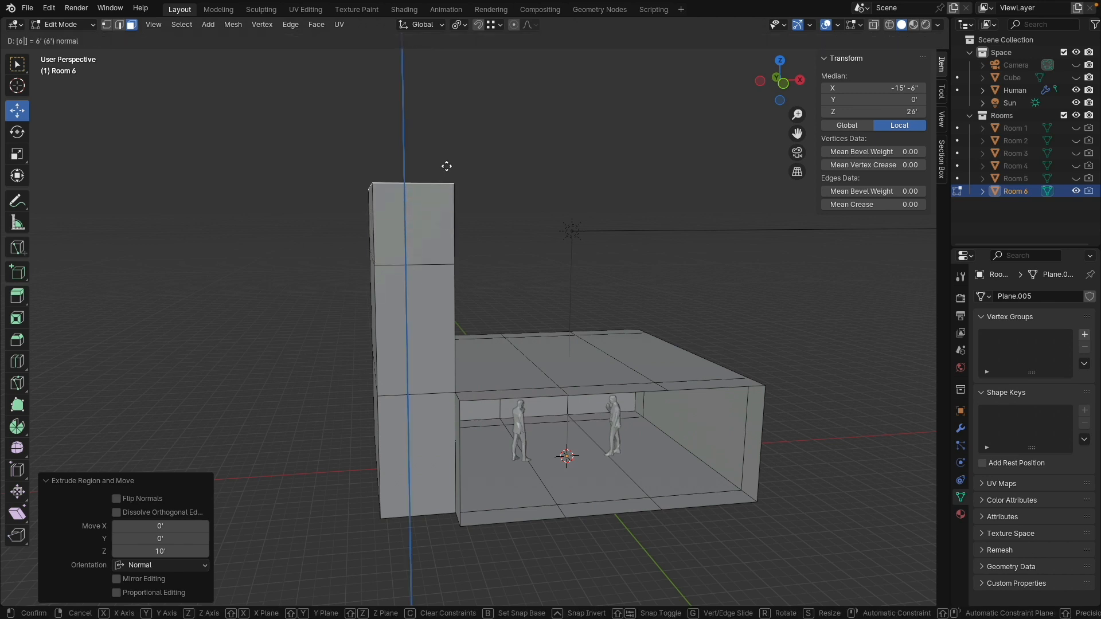
key(Return)
- Delete the uppermost shaft face that looks over the room's roof to create a light opening
middle_drag(476, 193, 436, 218)
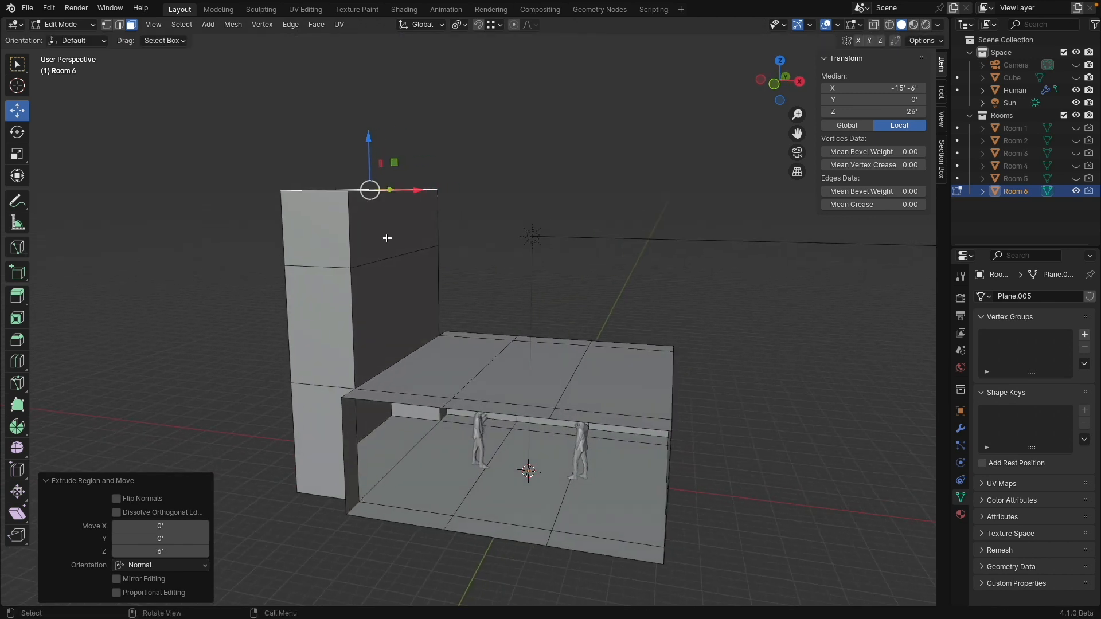
click(391, 232)
key(x)
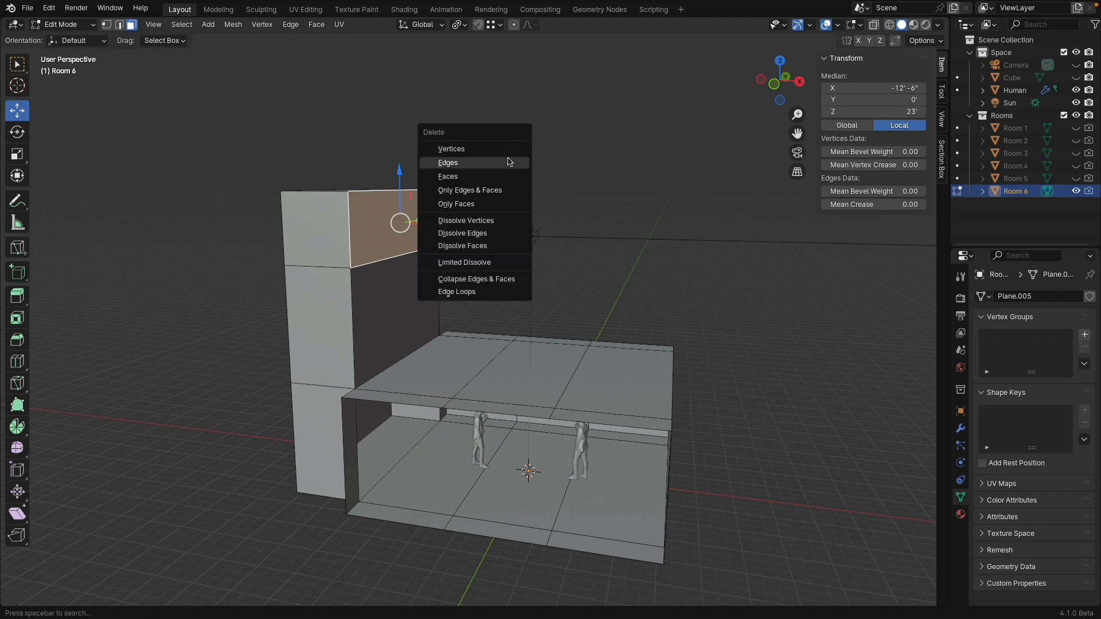
click(506, 175)
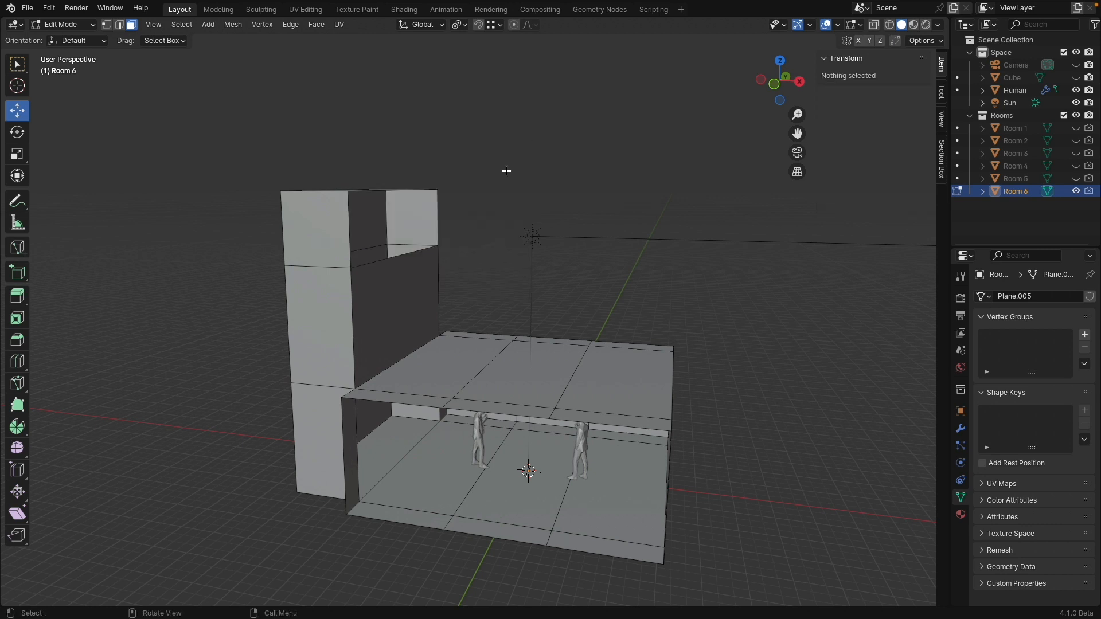
- Return to Object Mode and, in front view, rotate the sun to aim almost straight down, about -0.34° on Y
click(774, 84)
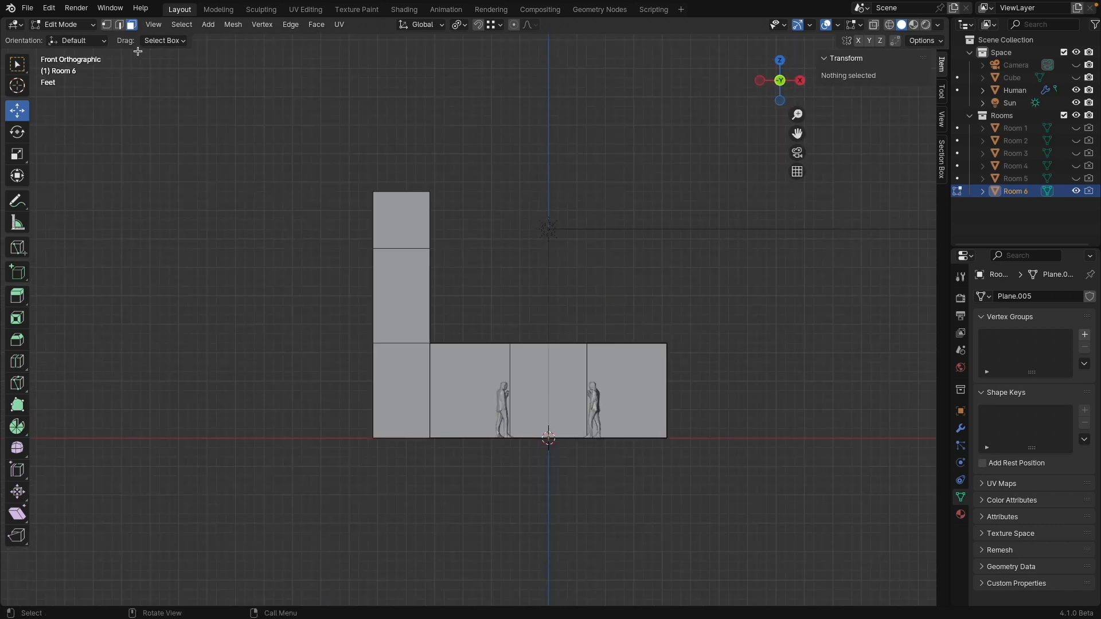
click(63, 25)
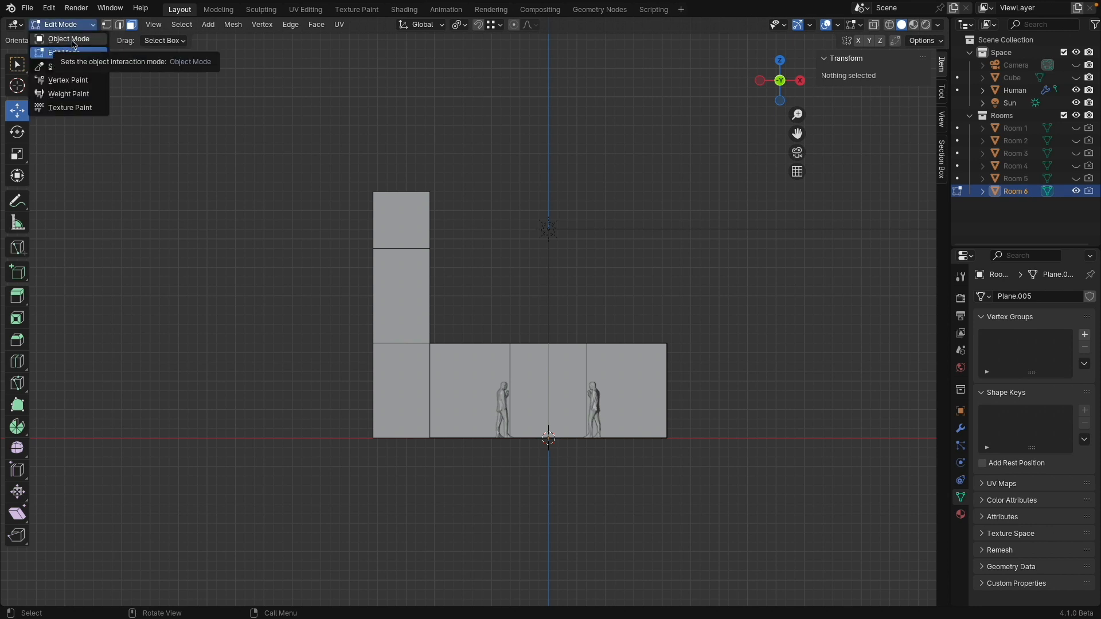
click(72, 40)
click(577, 233)
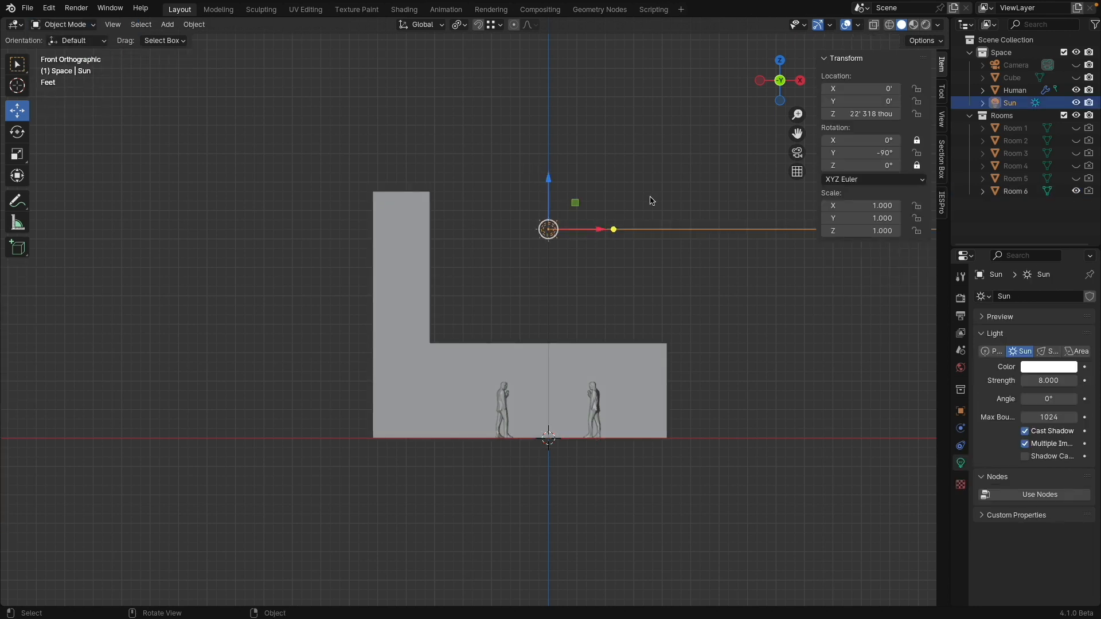
key(r)
click(579, 331)
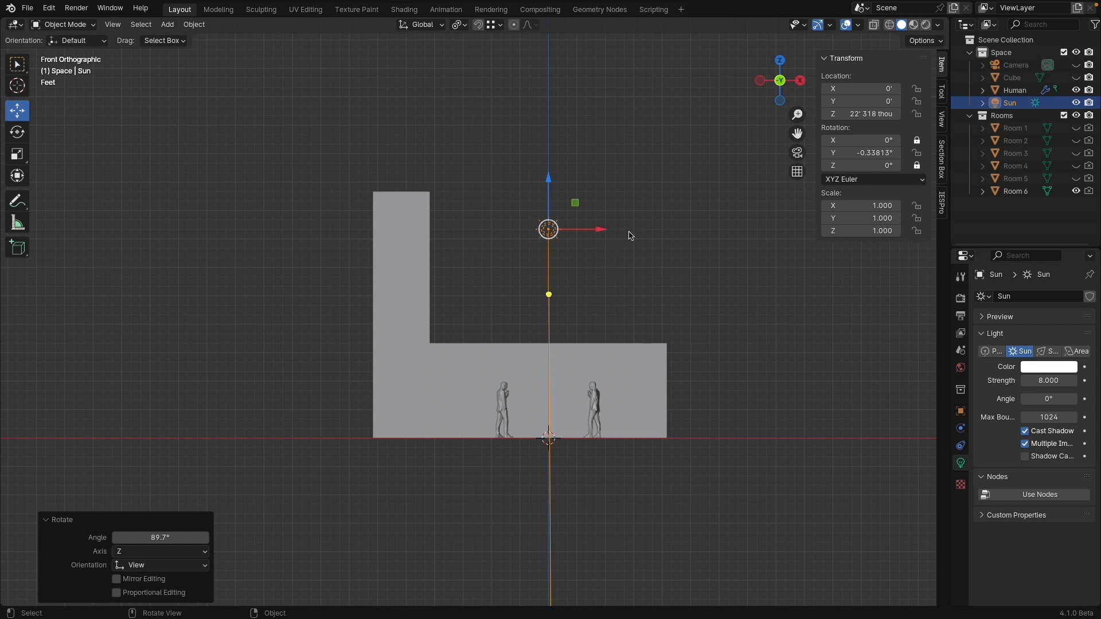
- Show the viewport in rendered shading and view the sunlit room at an angle
key(z)
click(631, 175)
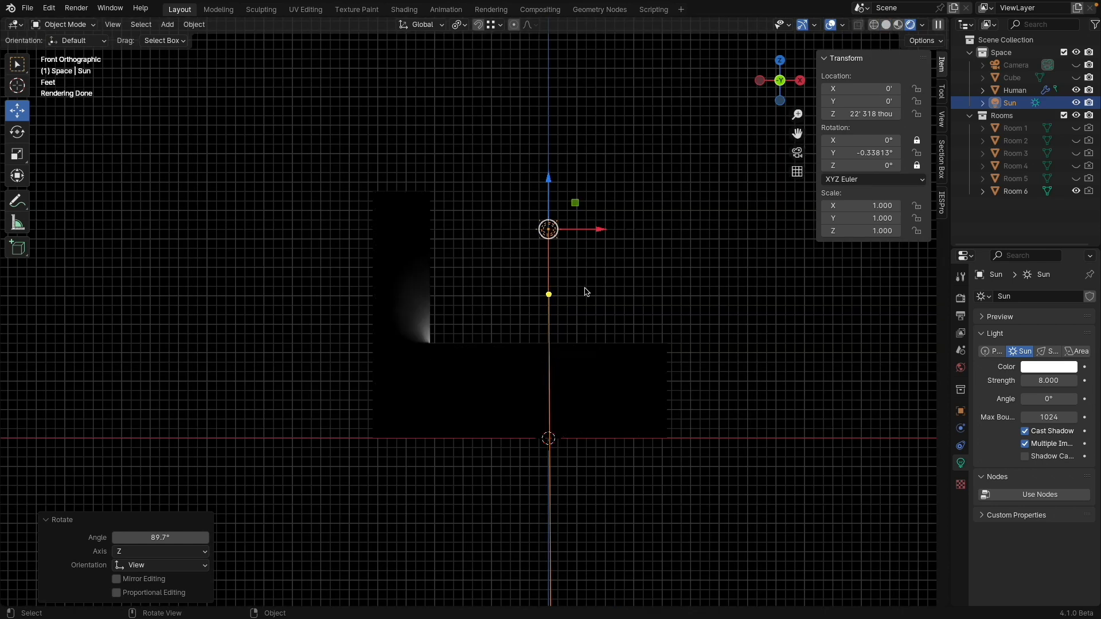
middle_drag(584, 292, 553, 295)
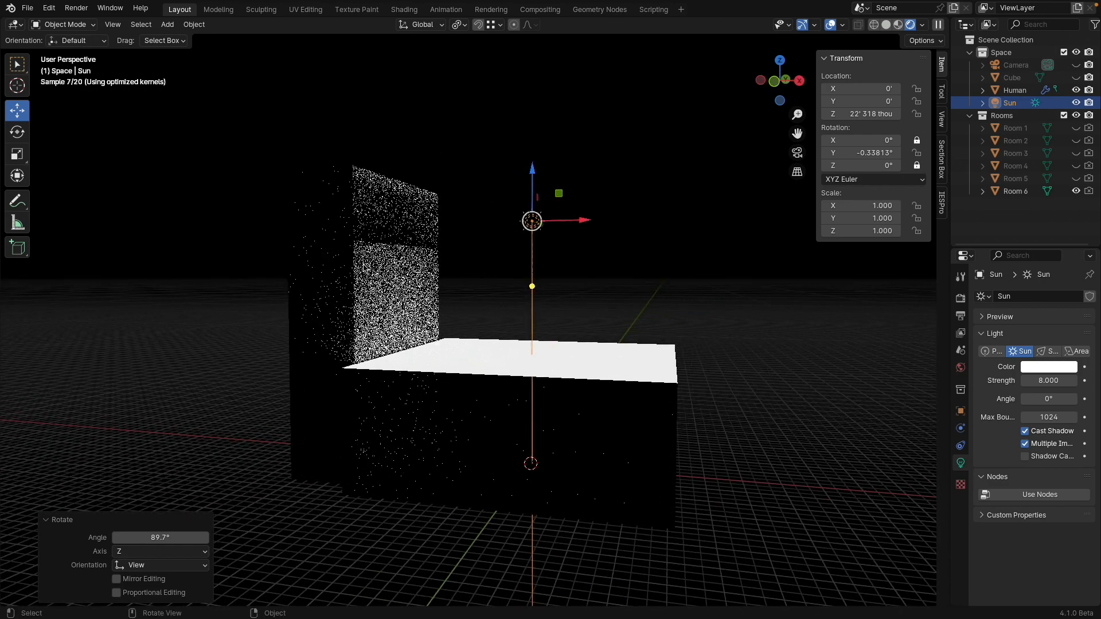
- Edit Room 6 and delete the shaft's three front faces plus the narrow front wall strip beside them
click(60, 24)
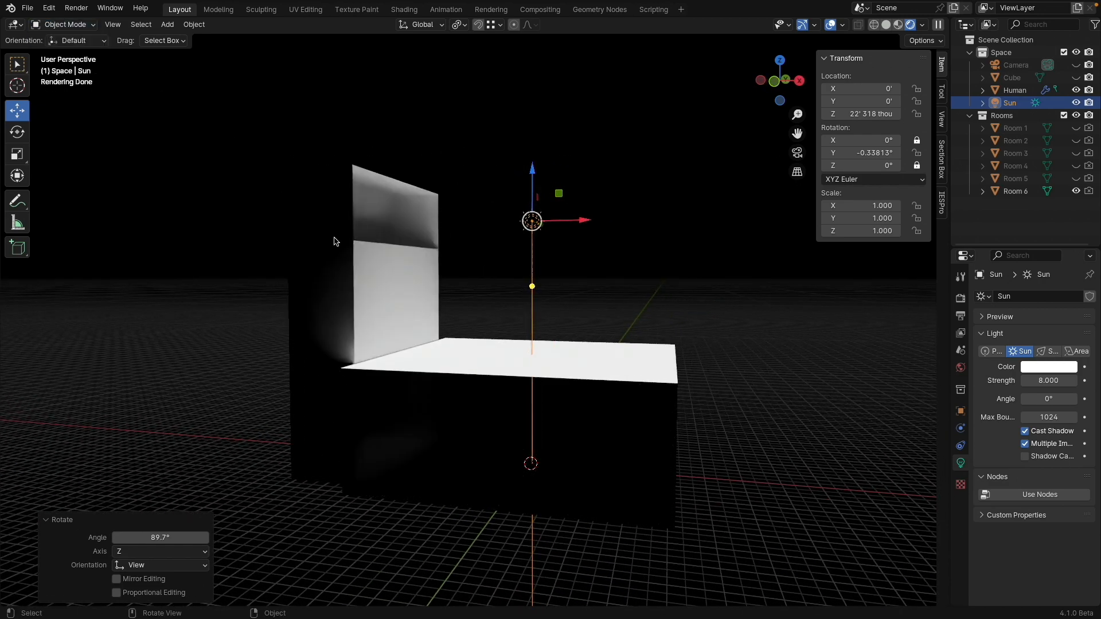
click(332, 283)
click(61, 24)
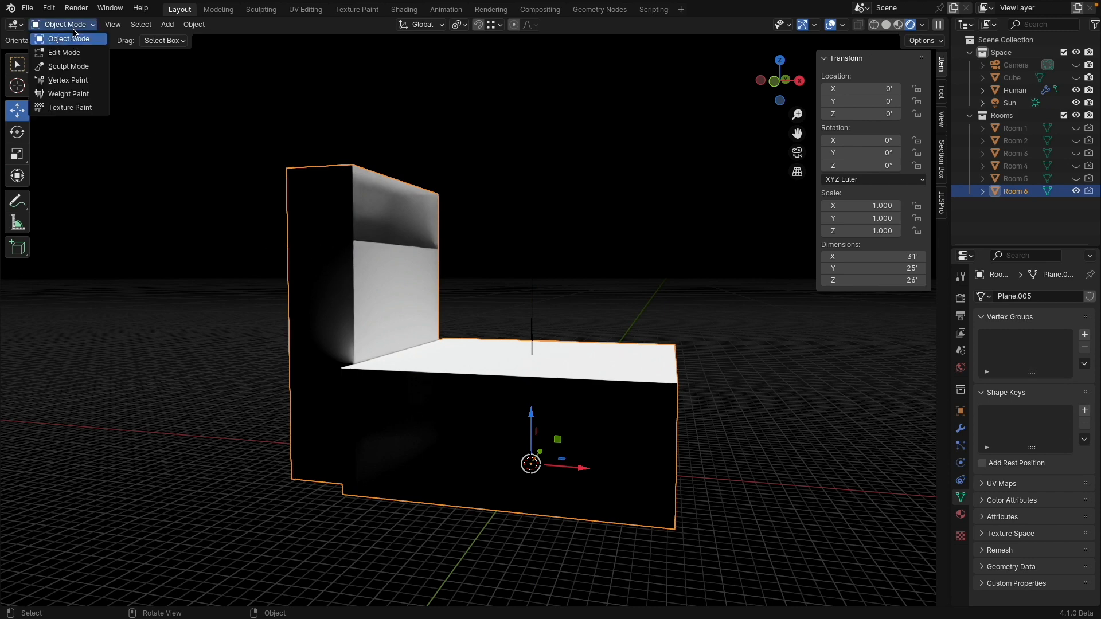
click(63, 53)
click(320, 206)
shift+click(319, 298)
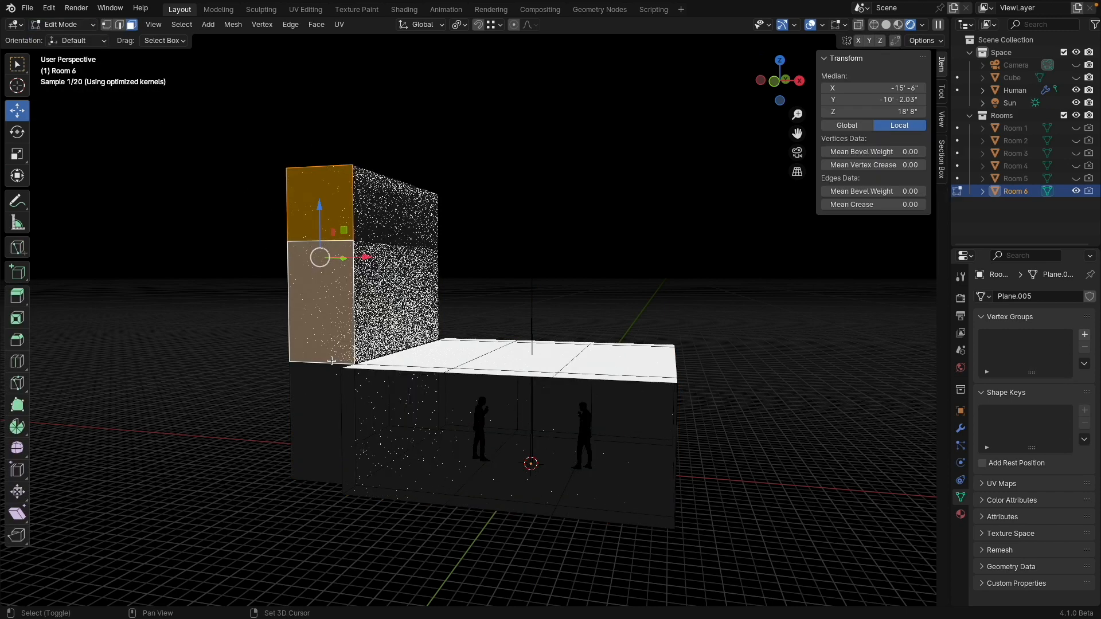
shift+click(318, 413)
shift+click(348, 397)
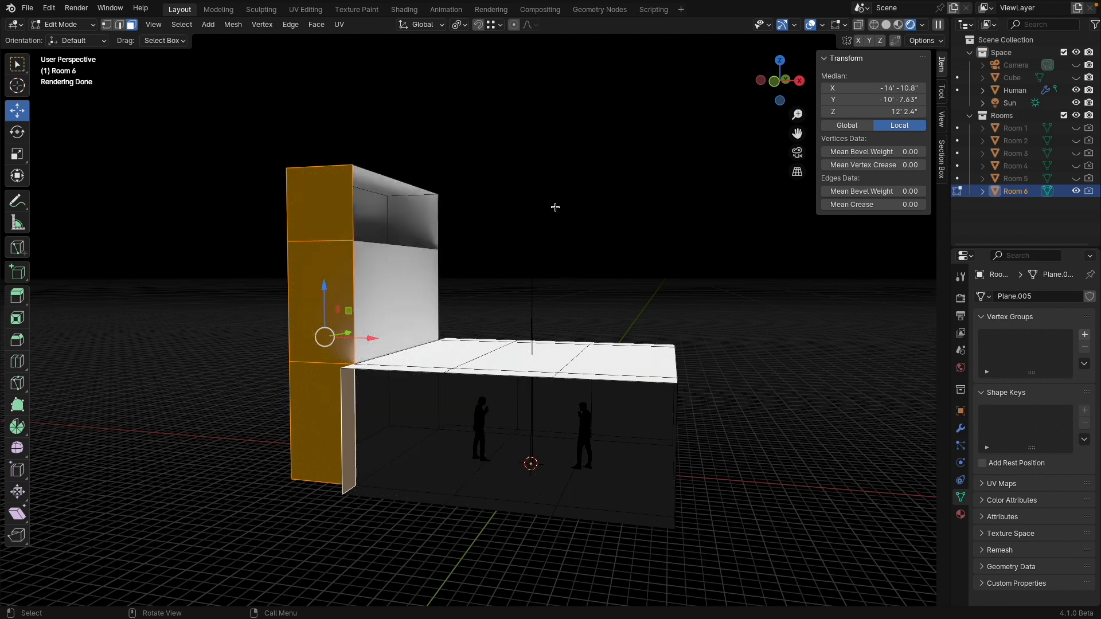
key(x)
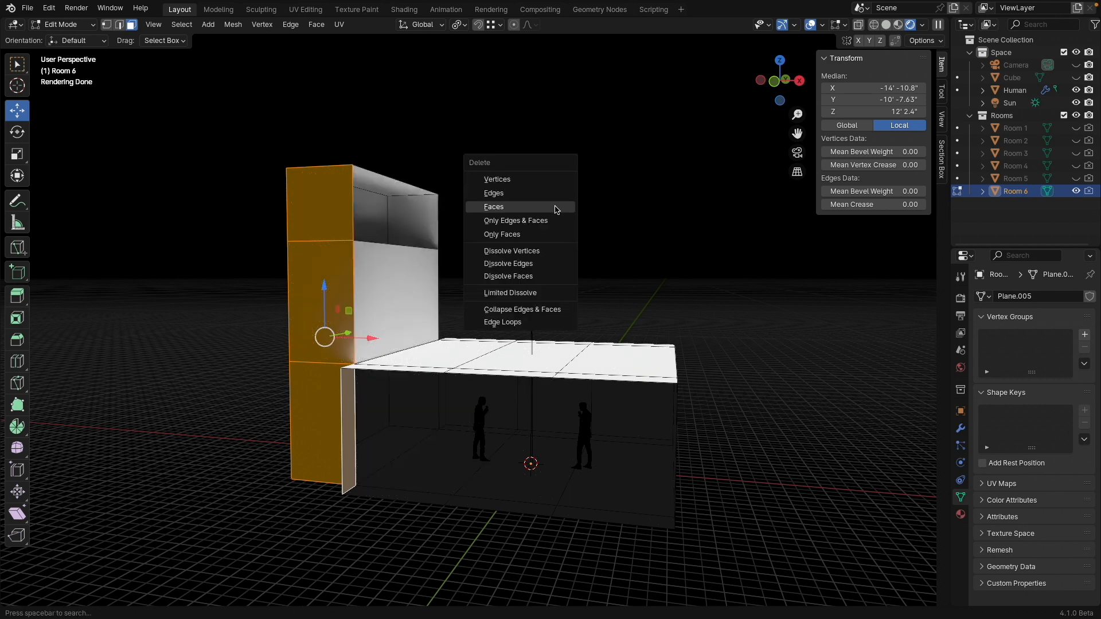
click(555, 209)
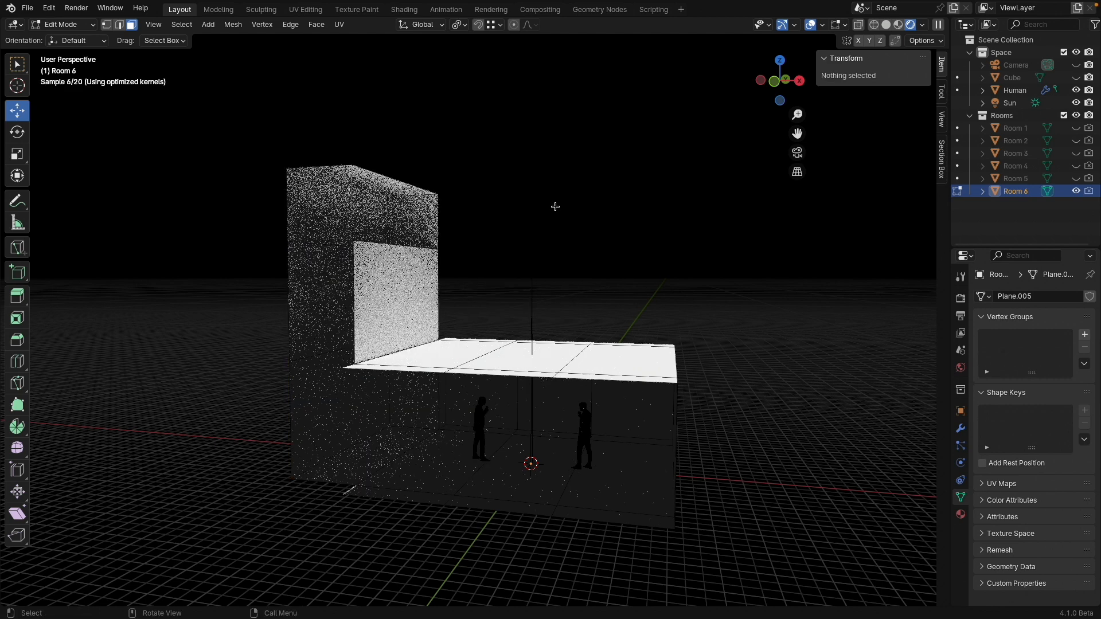
- Return to Object Mode and examine the light inside the opened shaft from the front
click(78, 30)
click(79, 38)
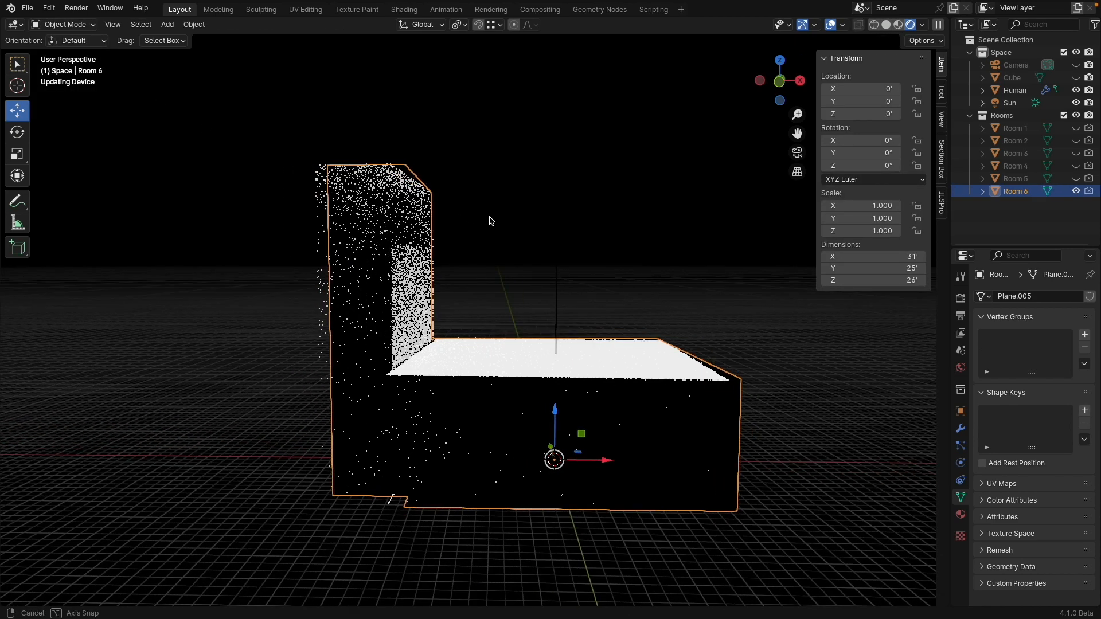
middle_drag(489, 220, 494, 217)
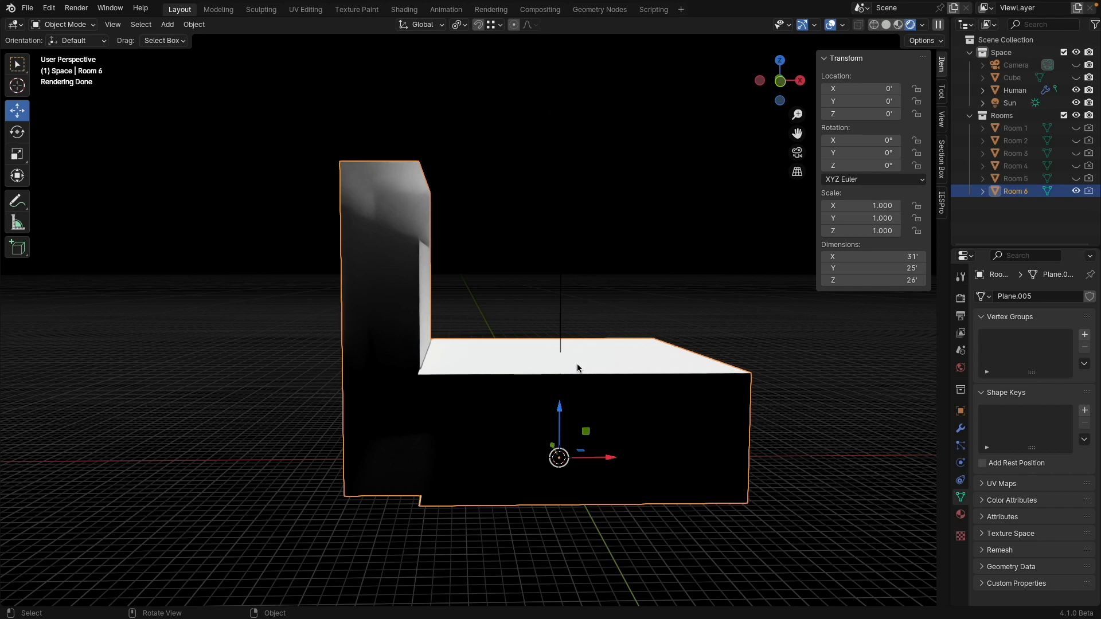
middle_drag(426, 230, 424, 255)
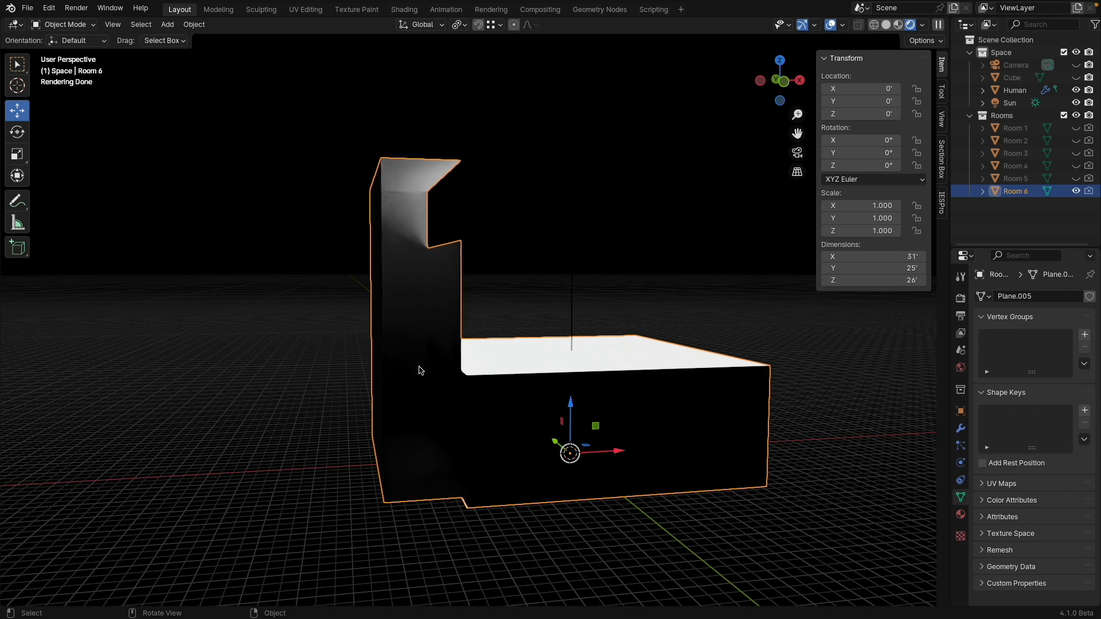
- Tilt the sun toward the tall shaft to a Y rotation of about 16°
click(571, 237)
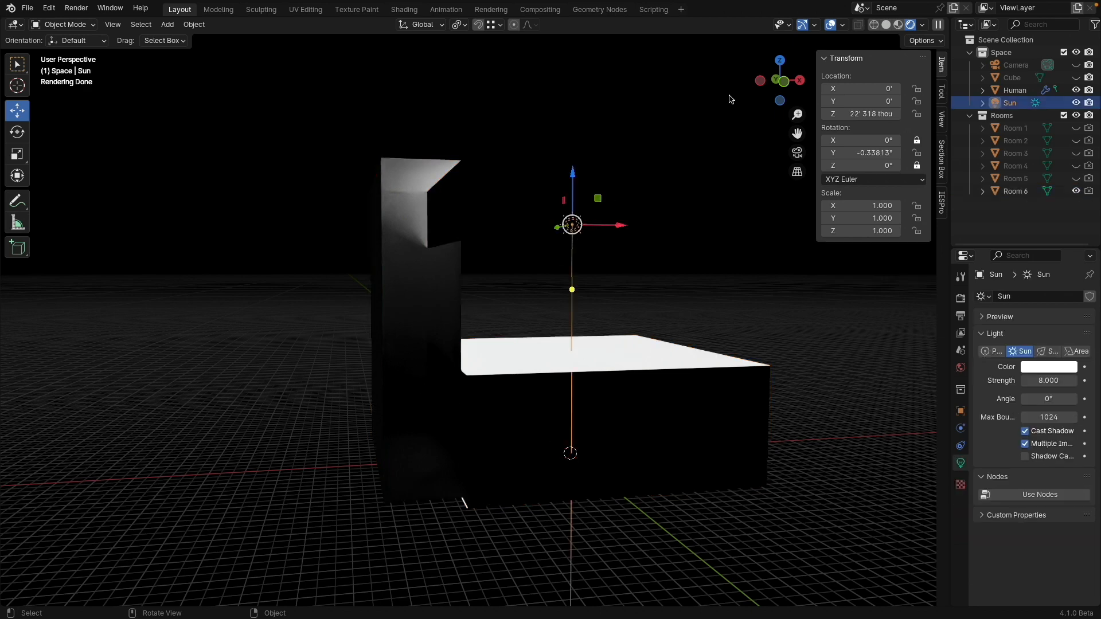
click(783, 81)
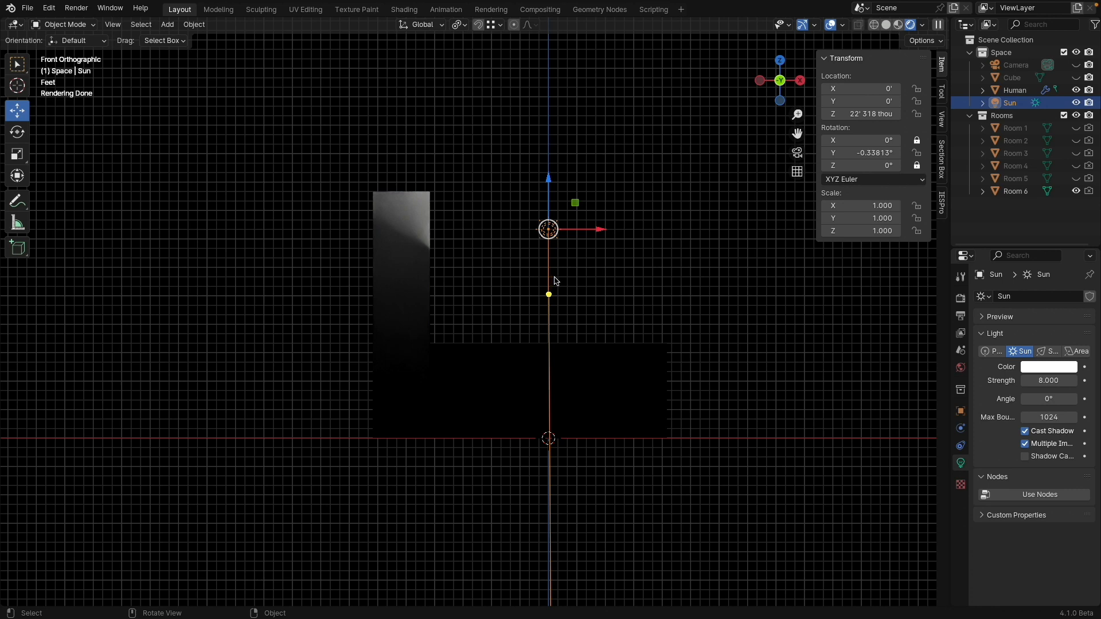
drag(549, 294, 508, 281)
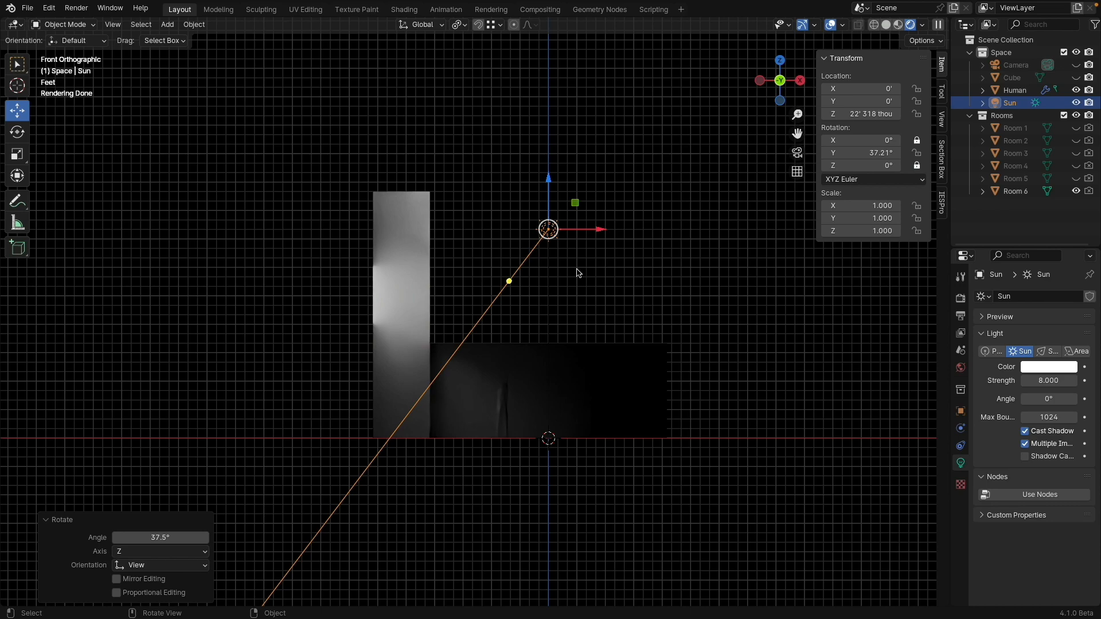
middle_drag(577, 273, 540, 264)
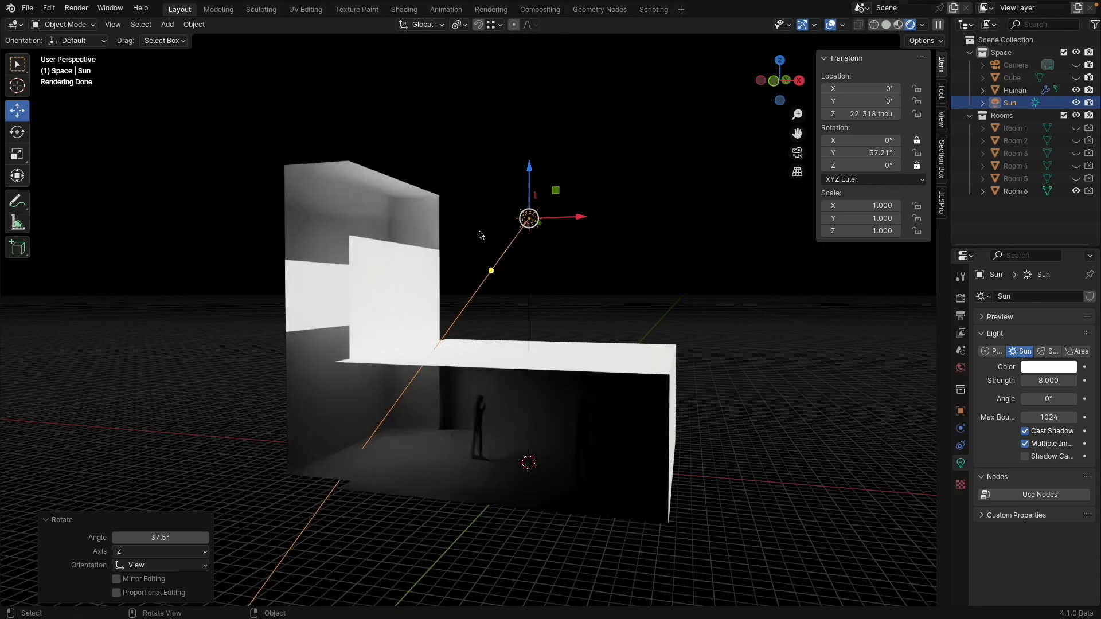
drag(491, 270, 511, 281)
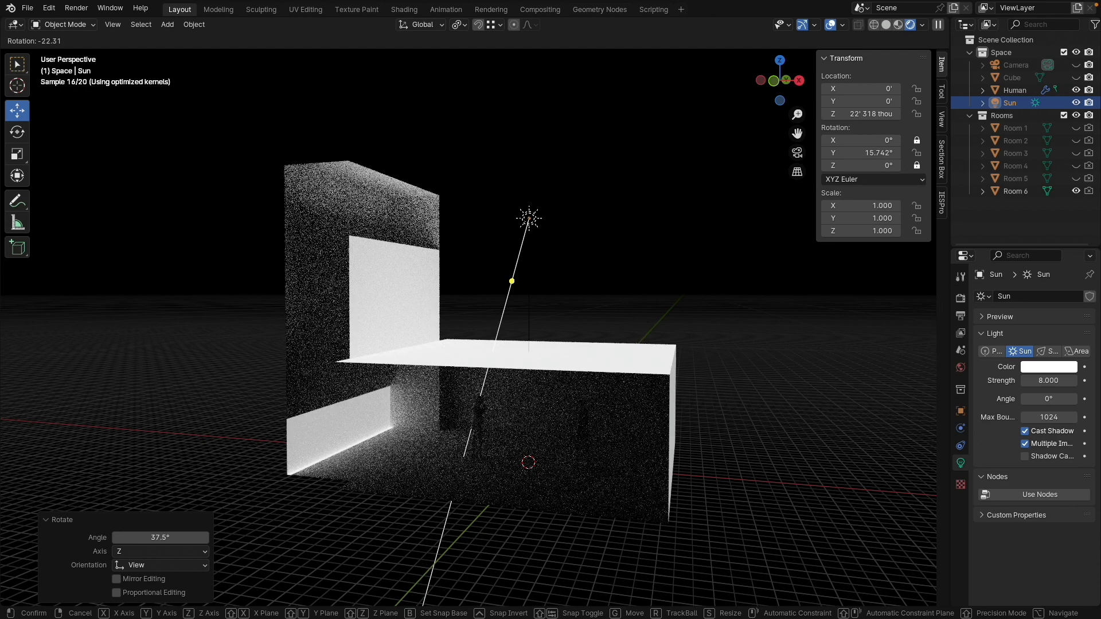
click(488, 247)
- Examine the sunlight entering through the shaft from below, from the front in orthographic and perspective projection, and at an angle
middle_drag(481, 377, 504, 367)
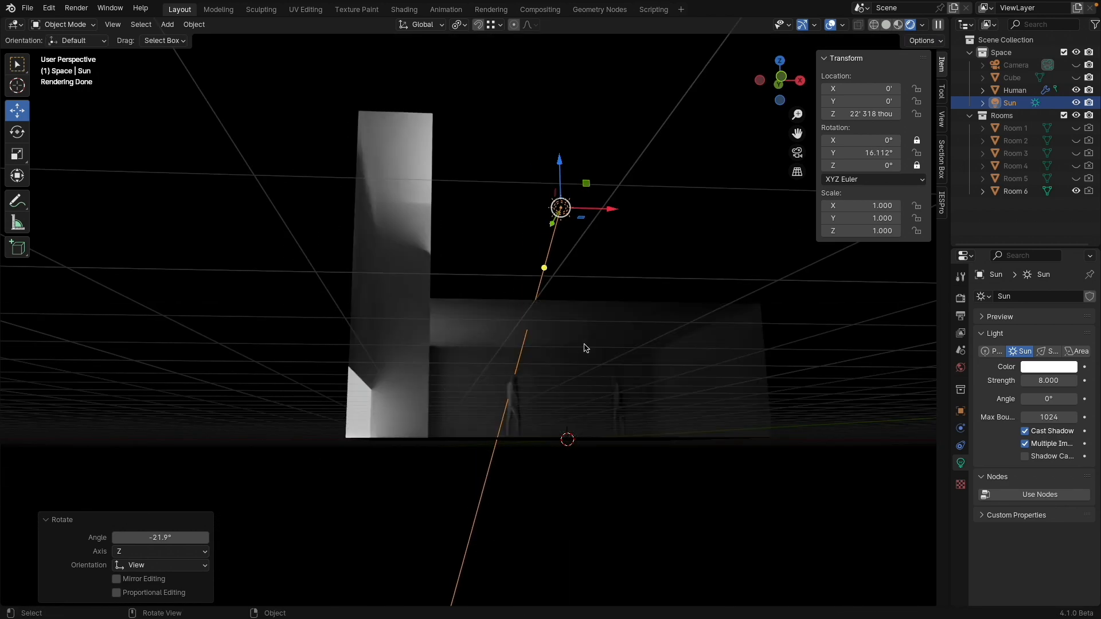
click(781, 79)
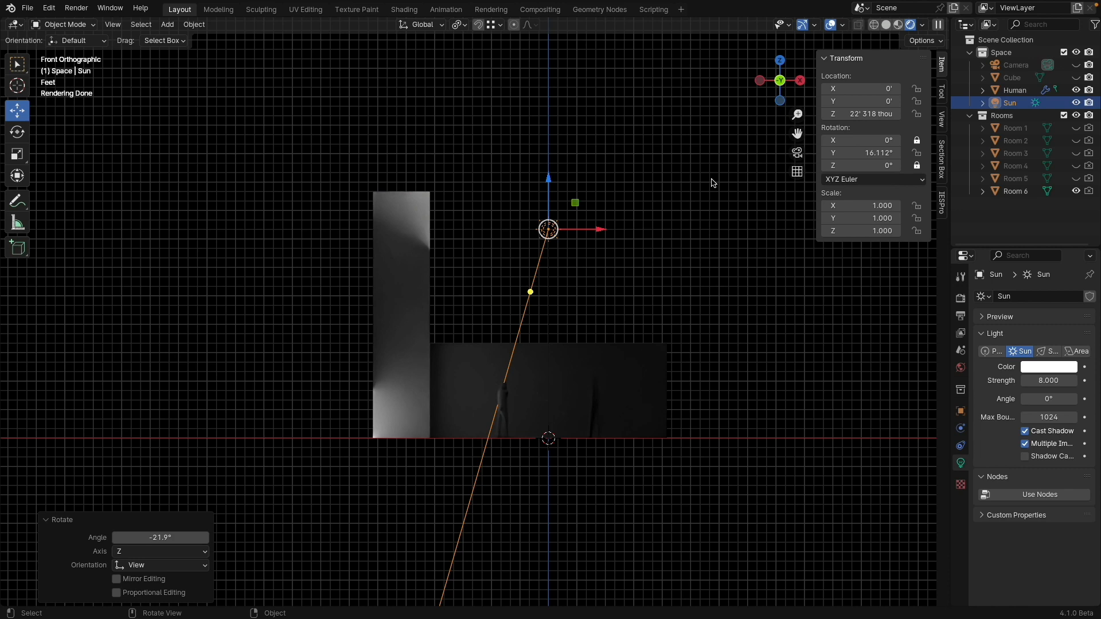
click(797, 171)
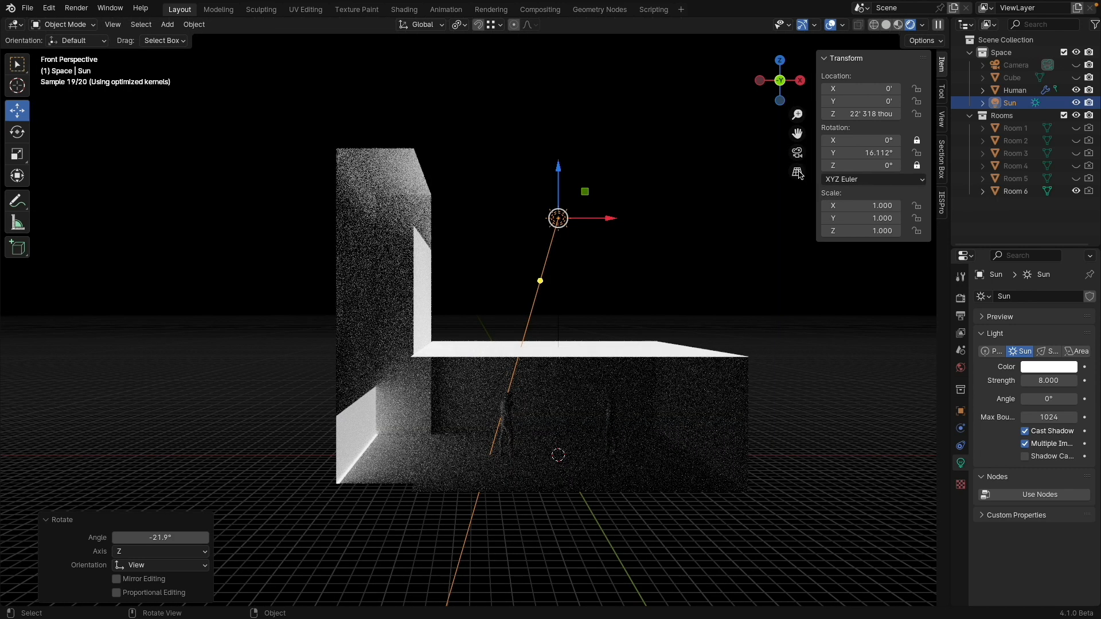
click(797, 172)
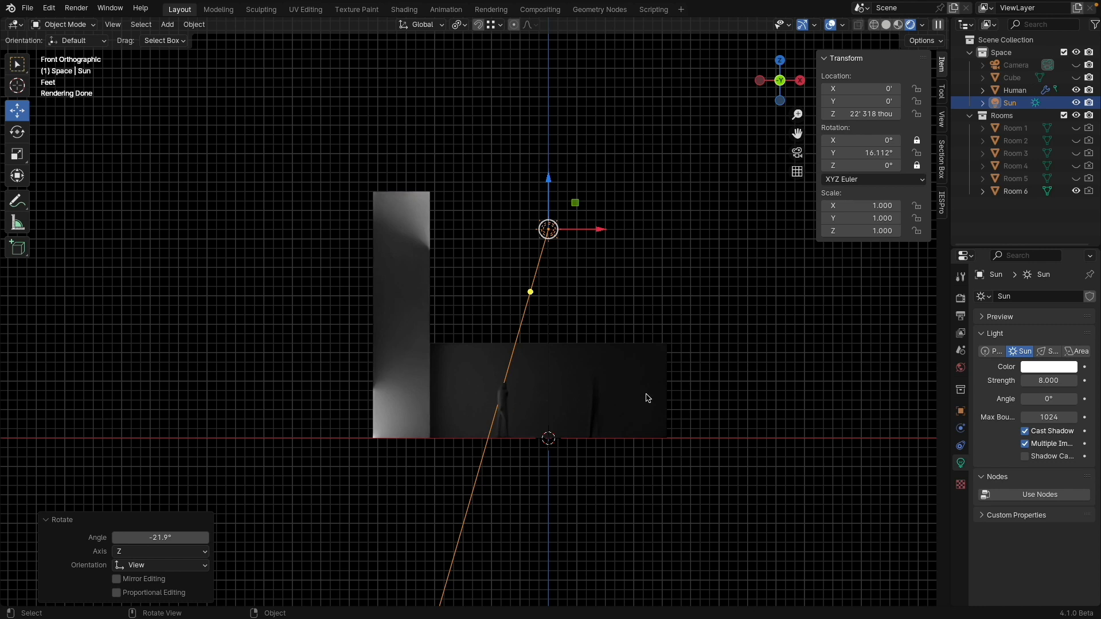
middle_drag(512, 303, 466, 312)
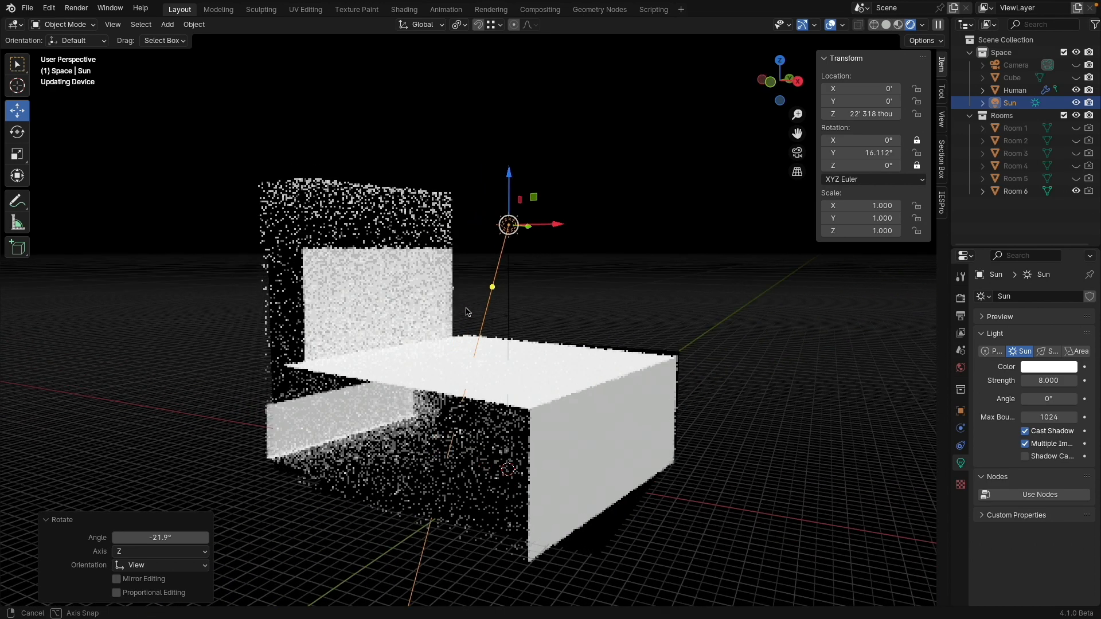
- Edit Room 6 and lower the tall shaft's upper horizontal edges along Z by about 8' 4"
click(352, 205)
key(Tab)
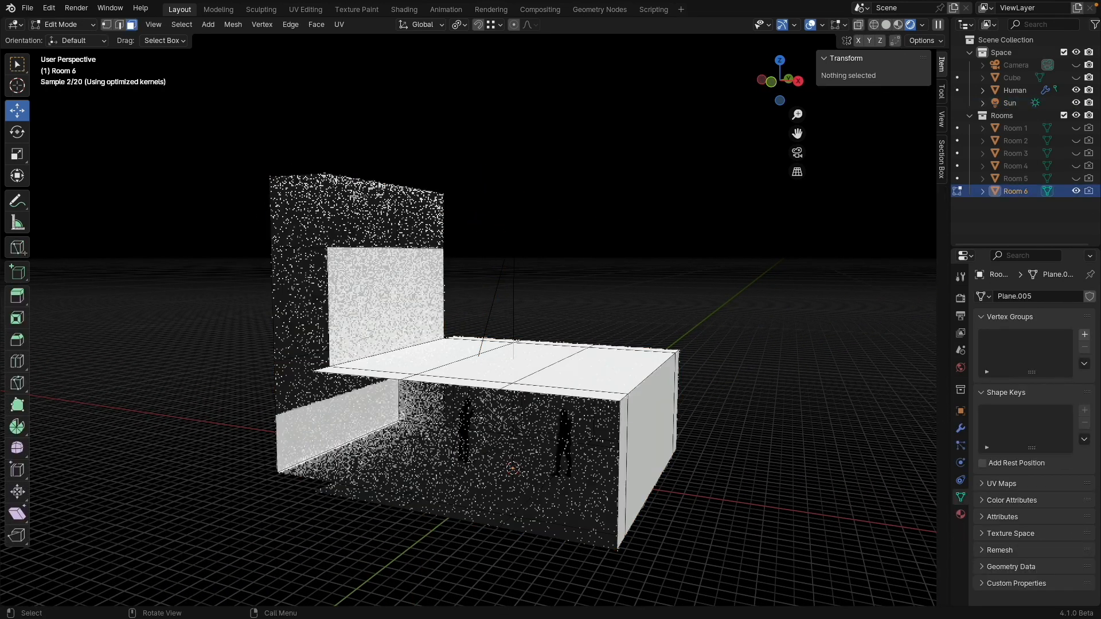
click(119, 24)
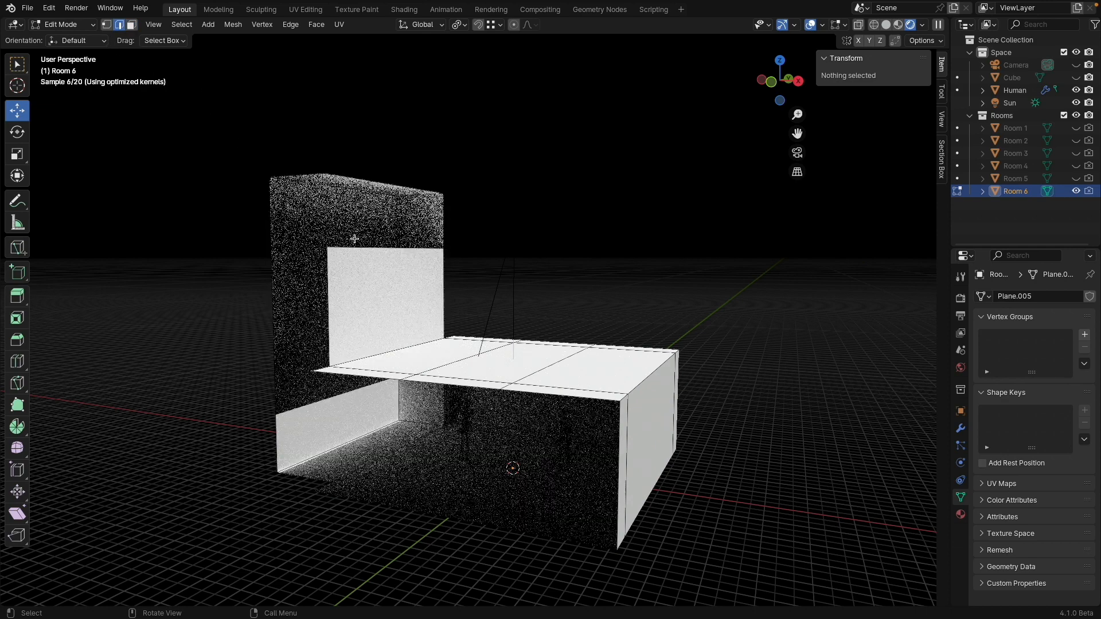
click(318, 244)
shift+click(348, 190)
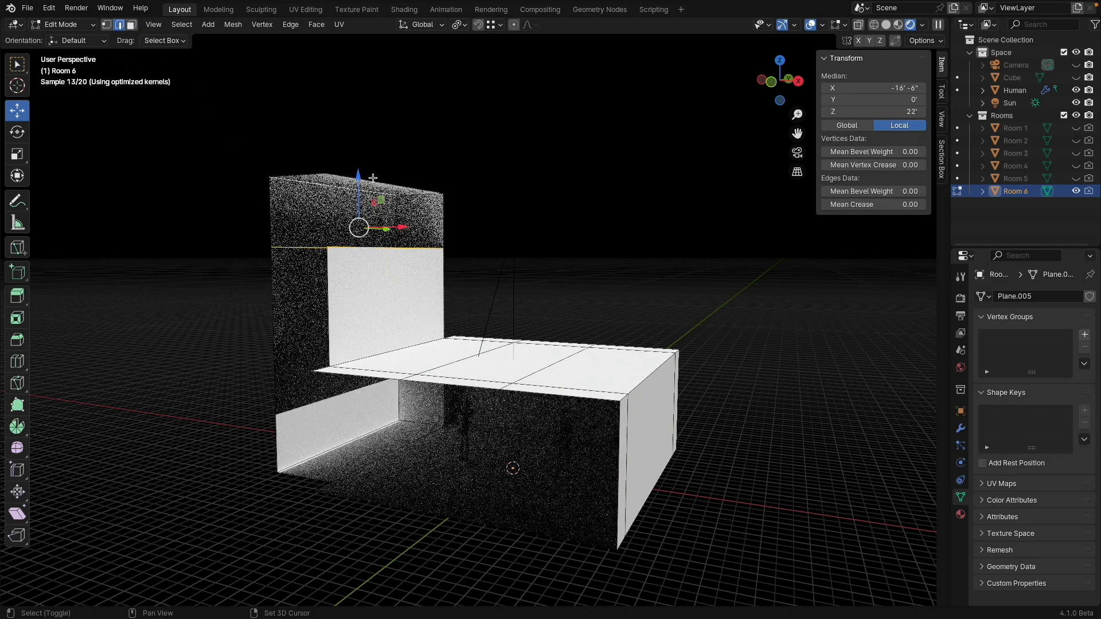
shift+click(374, 180)
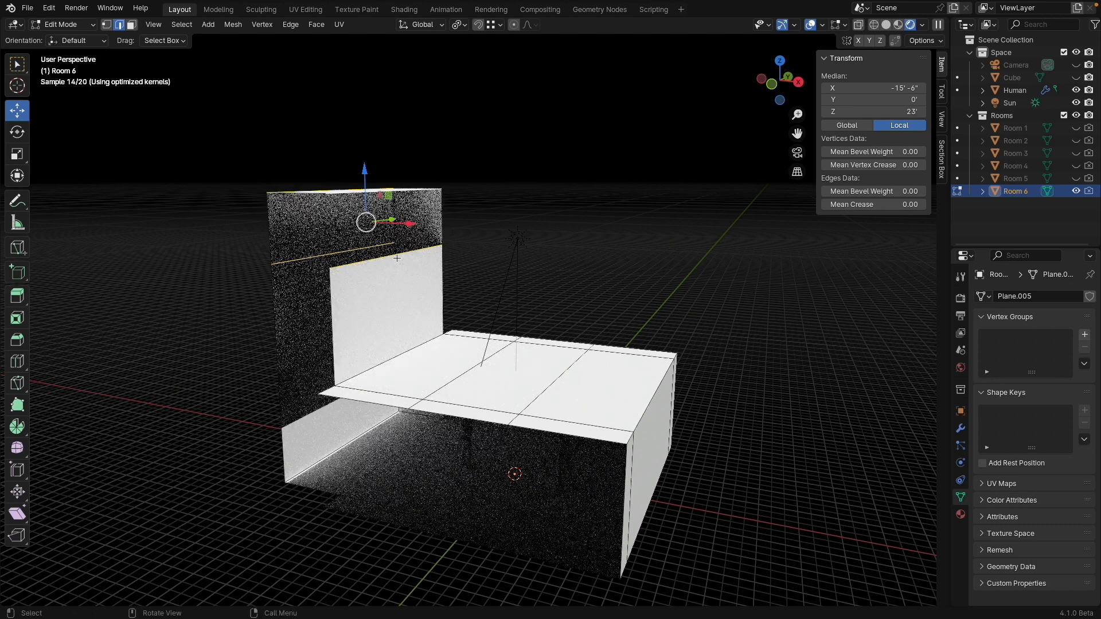
mouse_move(421, 251)
middle_down()
mouse_move(439, 238)
mouse_move(424, 232)
middle_up()
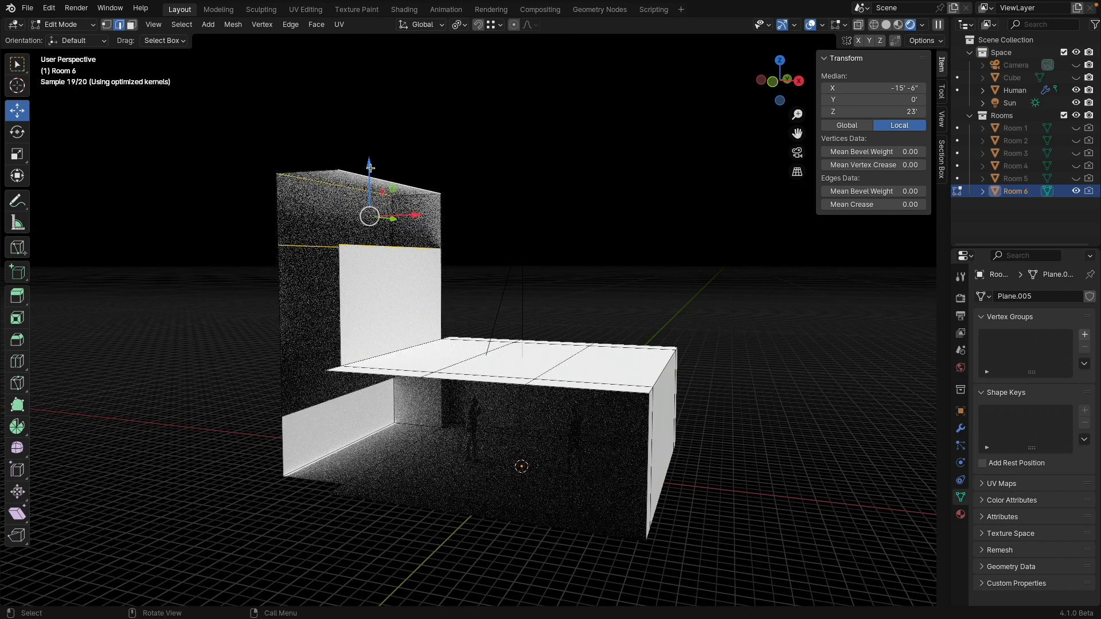
key(g)
key(z)
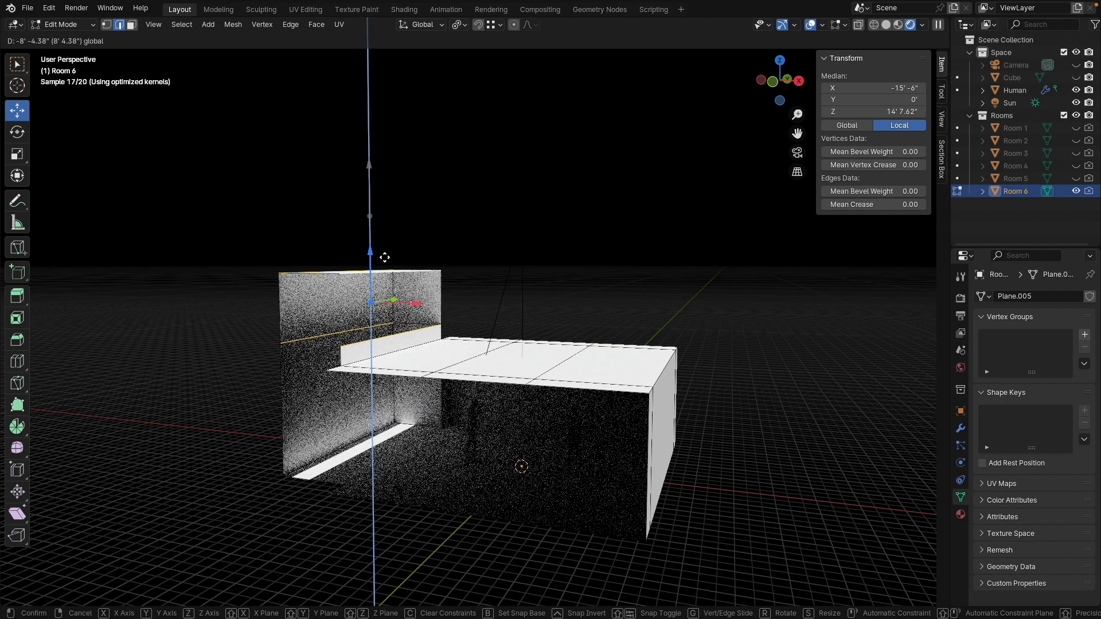
click(384, 257)
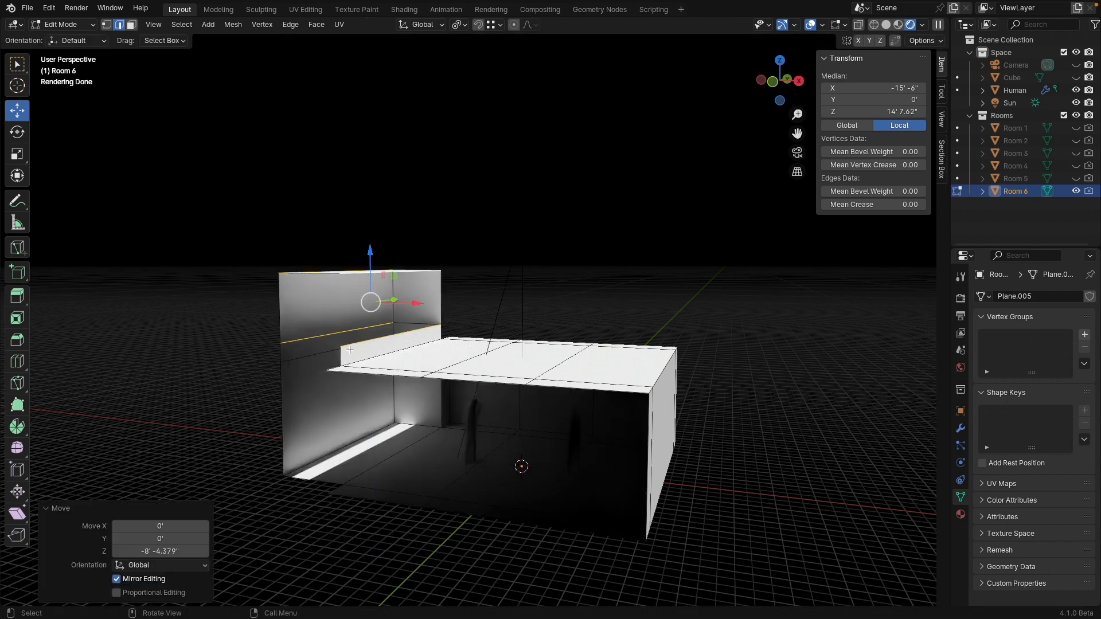
- Return to Object Mode and, in front view, tilt the sun to a Y rotation of about 34.3°
click(63, 24)
click(67, 35)
click(773, 82)
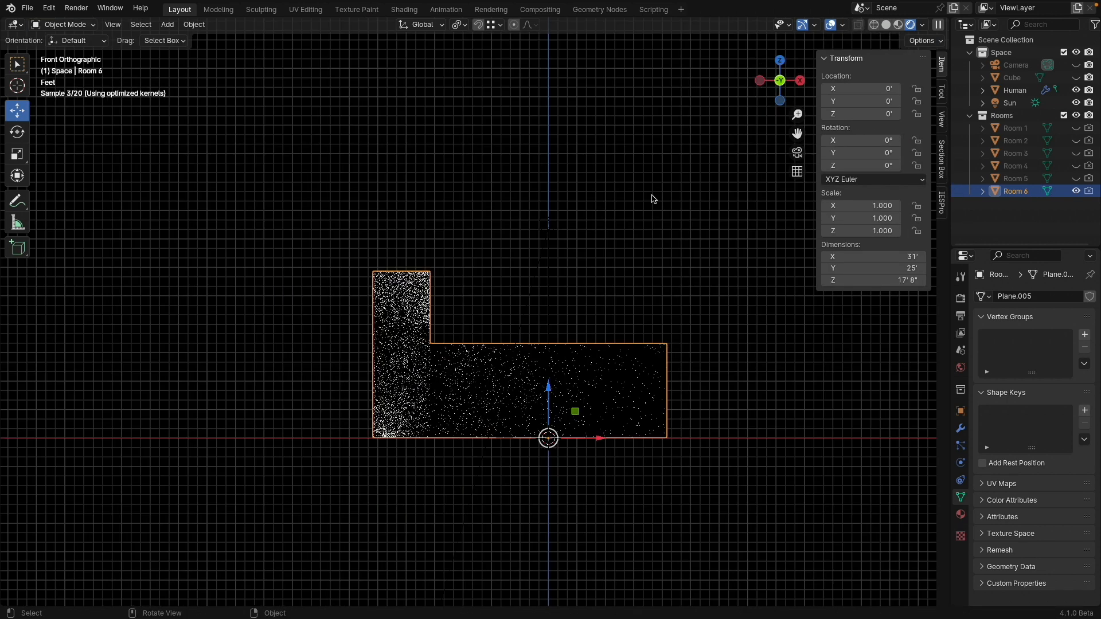
click(516, 300)
click(525, 316)
key(r)
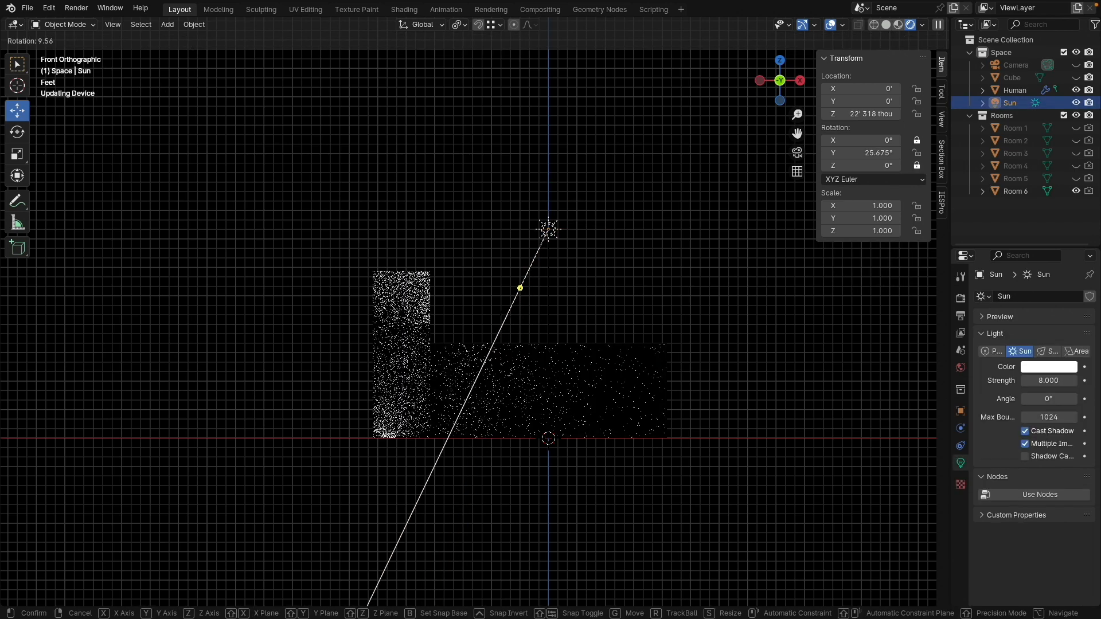
click(496, 310)
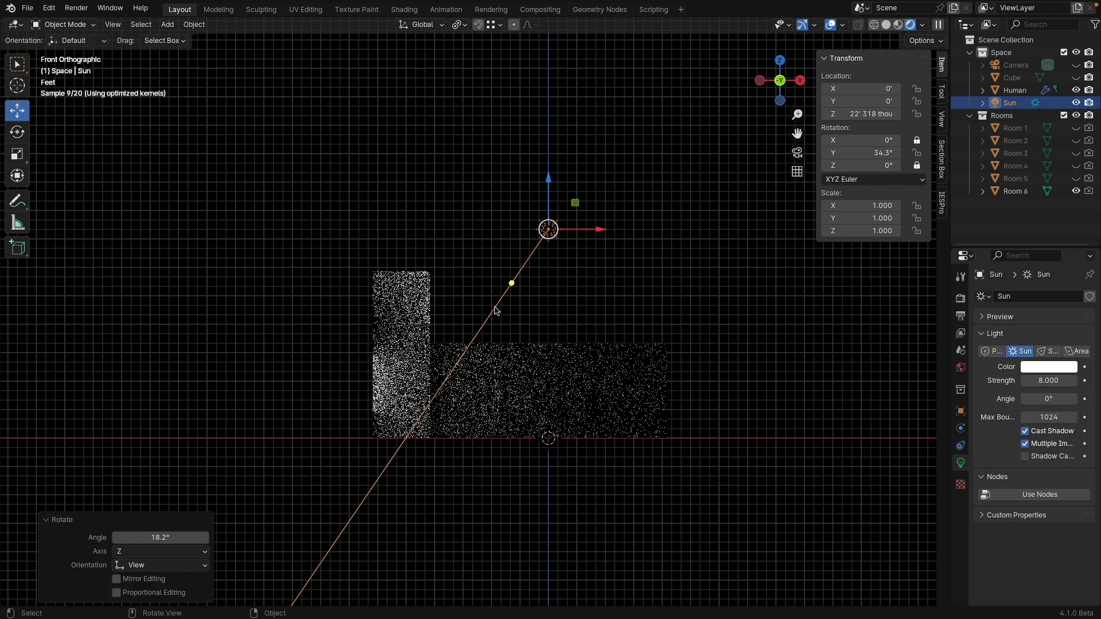
- Edit Room 6 again and raise the shaft's upper edges along Z by about 11' 10.5", checking the light from the front
middle_drag(571, 306, 541, 310)
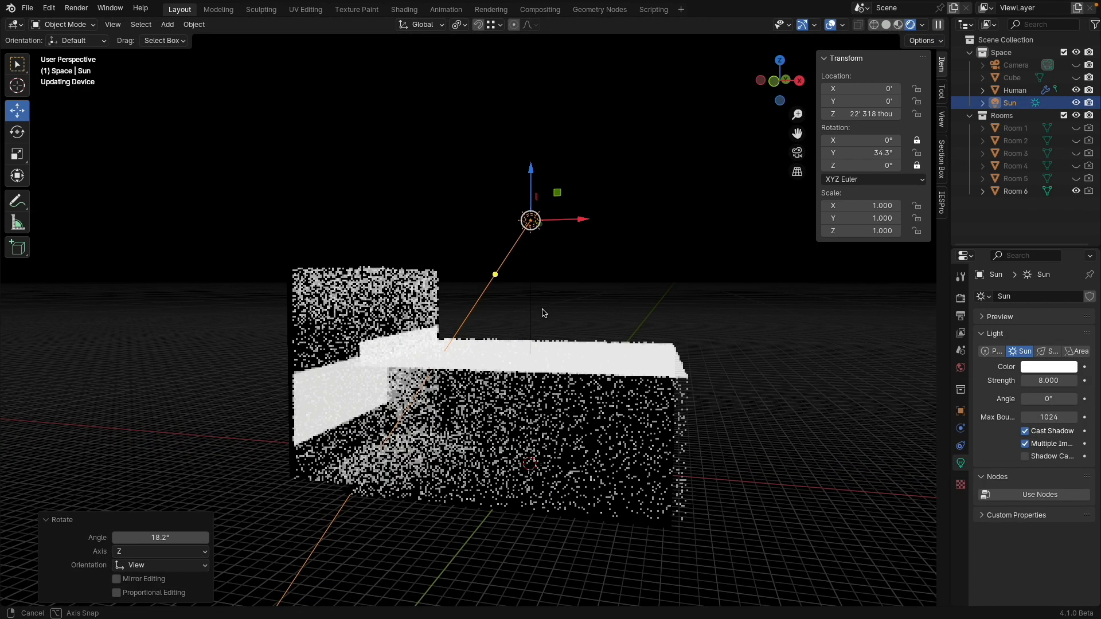
middle_drag(355, 270, 356, 283)
click(370, 306)
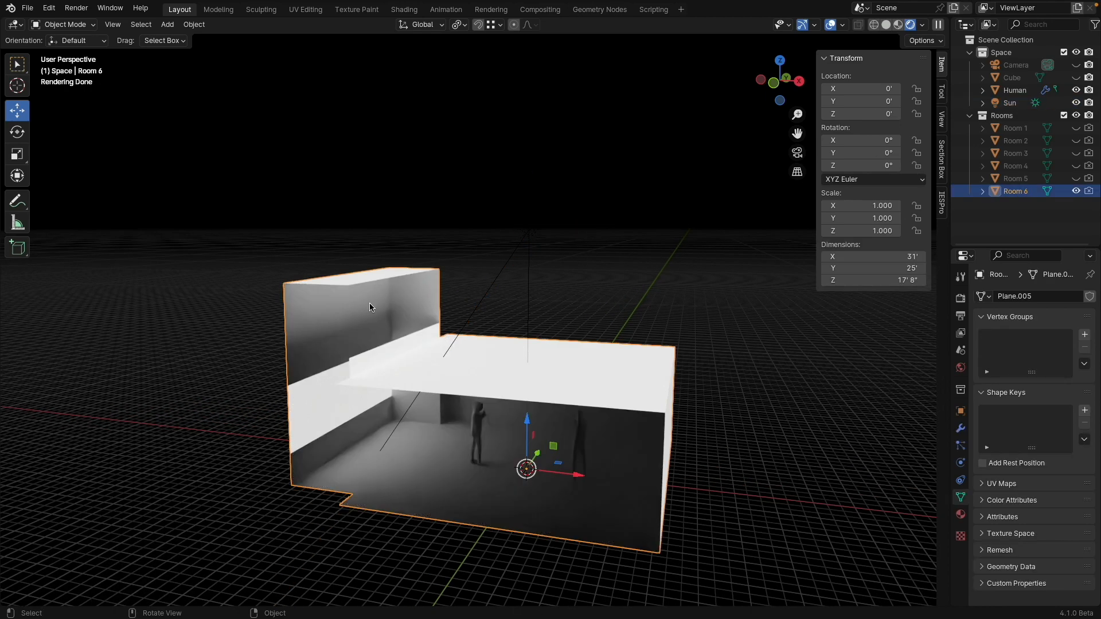
key(Tab)
drag(373, 248, 374, 127)
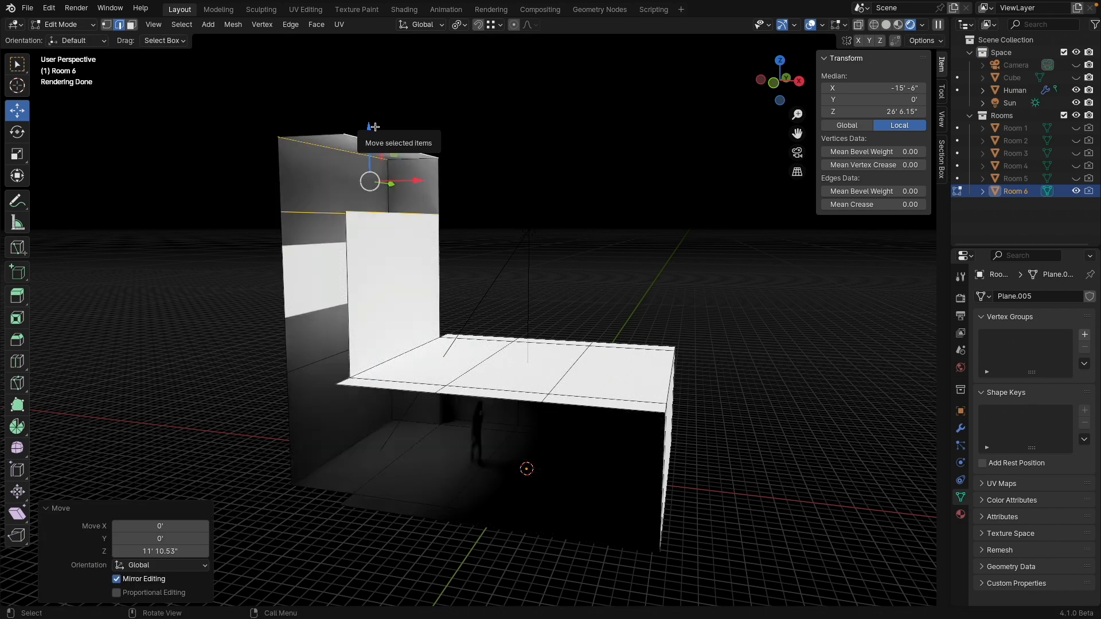
middle_drag(514, 243, 538, 225)
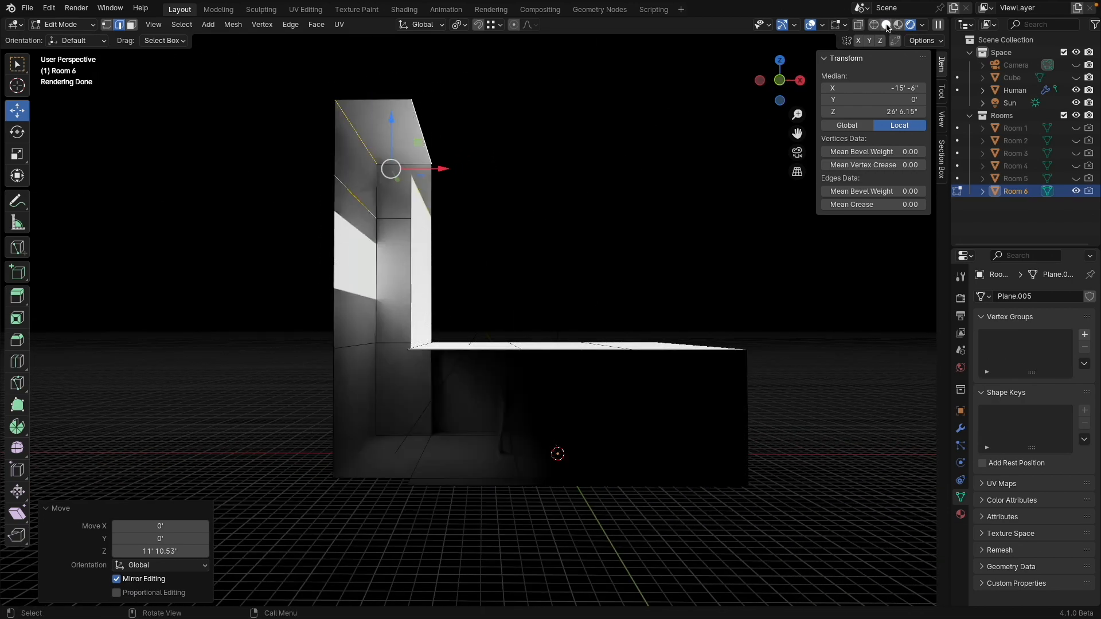
- Return to Object Mode in solid shading and hide Room 6 in the viewport
click(886, 25)
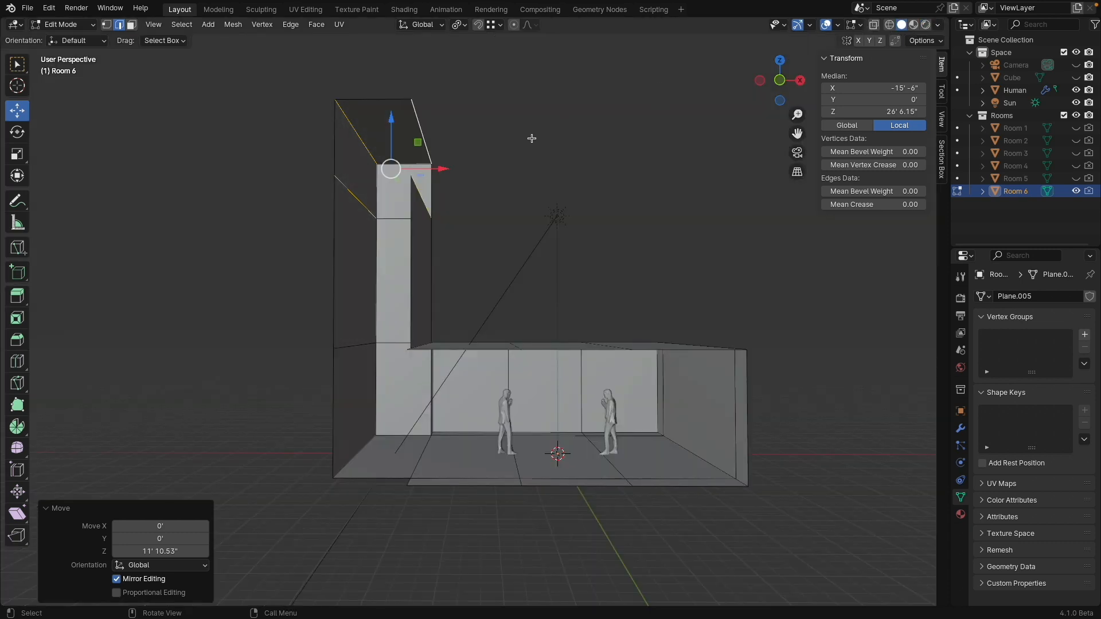
click(60, 24)
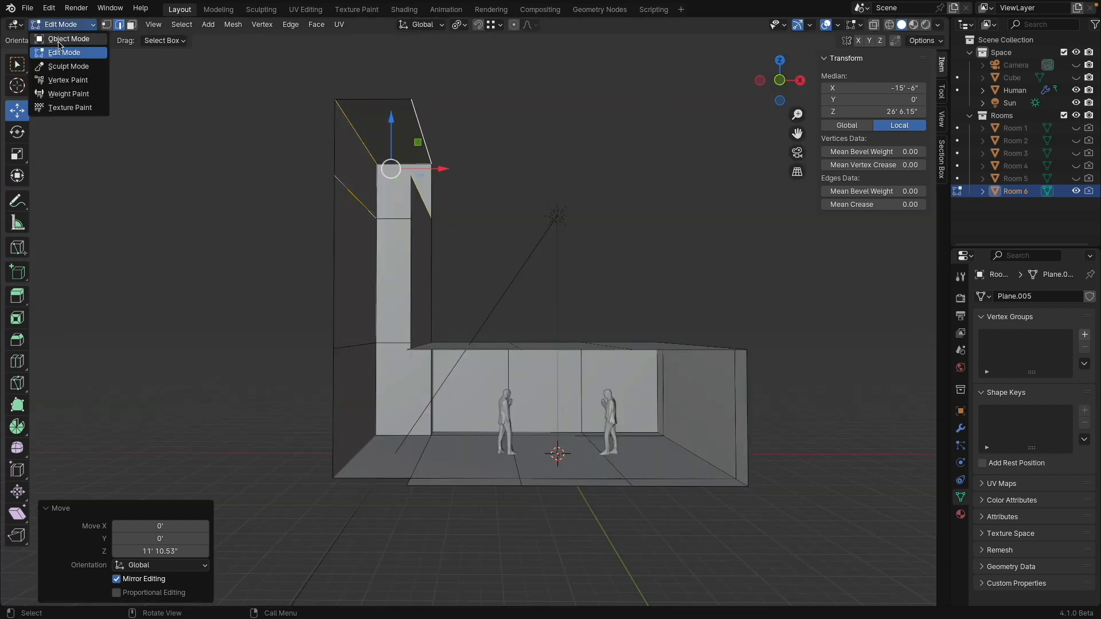
click(57, 35)
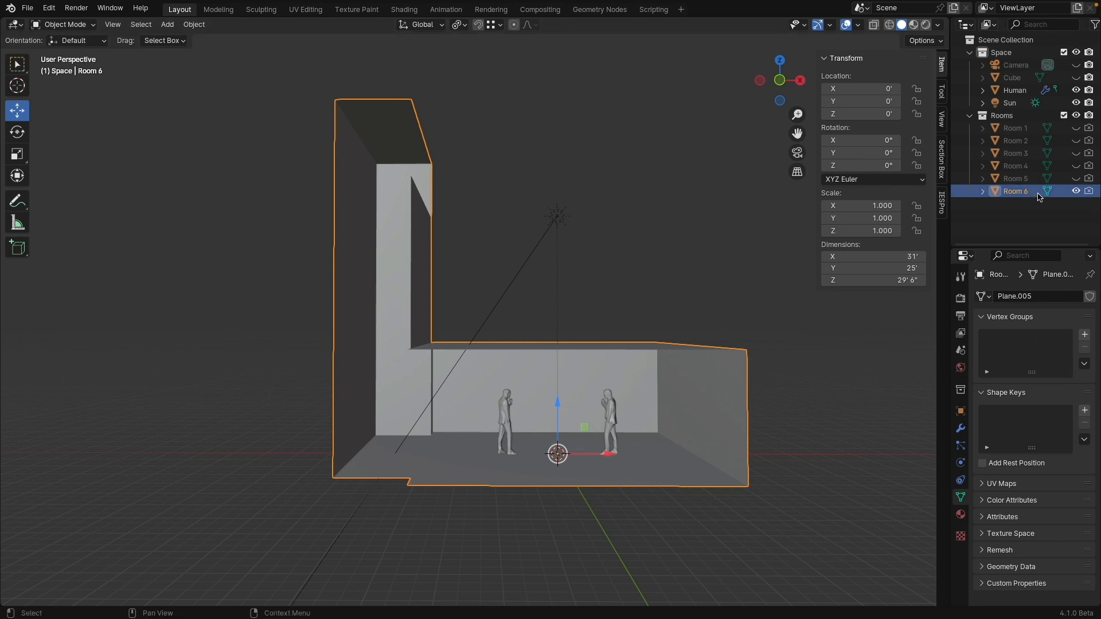
click(1077, 193)
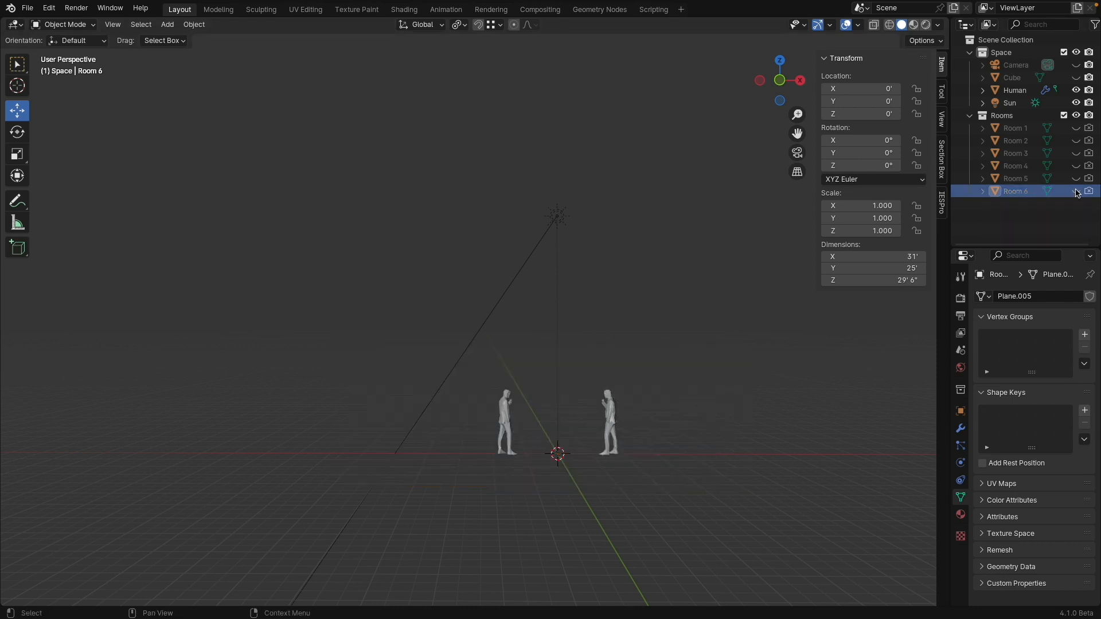
- Add a mesh plane at the origin, set its X and Y dimensions to 20', and apply its scale
mouse_move(575, 236)
middle_down()
mouse_move(619, 312)
mouse_move(560, 248)
middle_up()
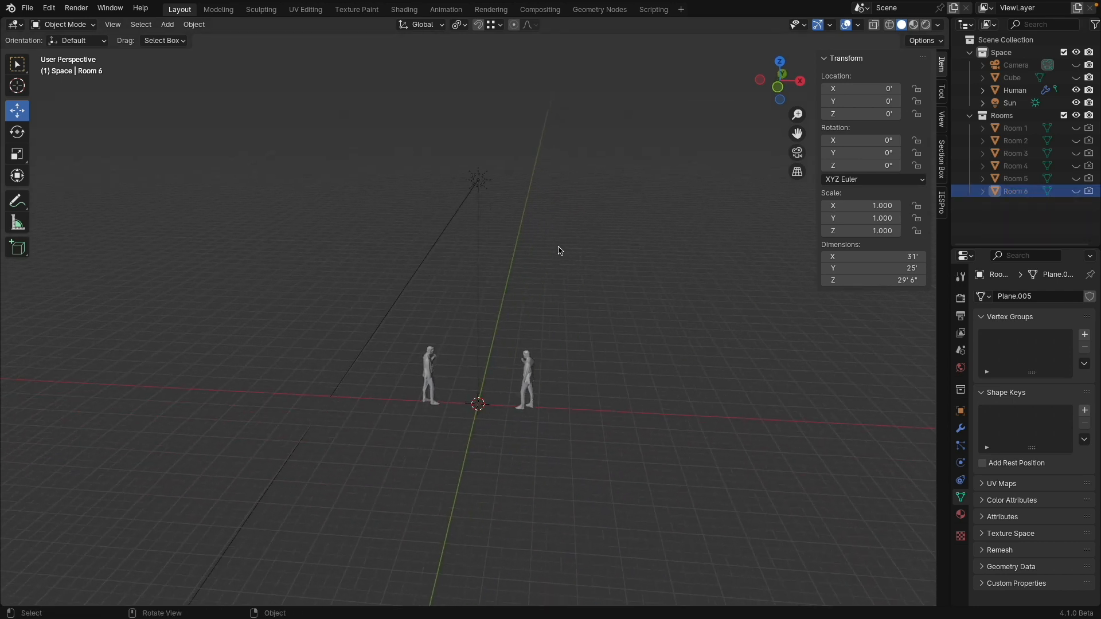
key(shift+a)
mouse_move(560, 251)
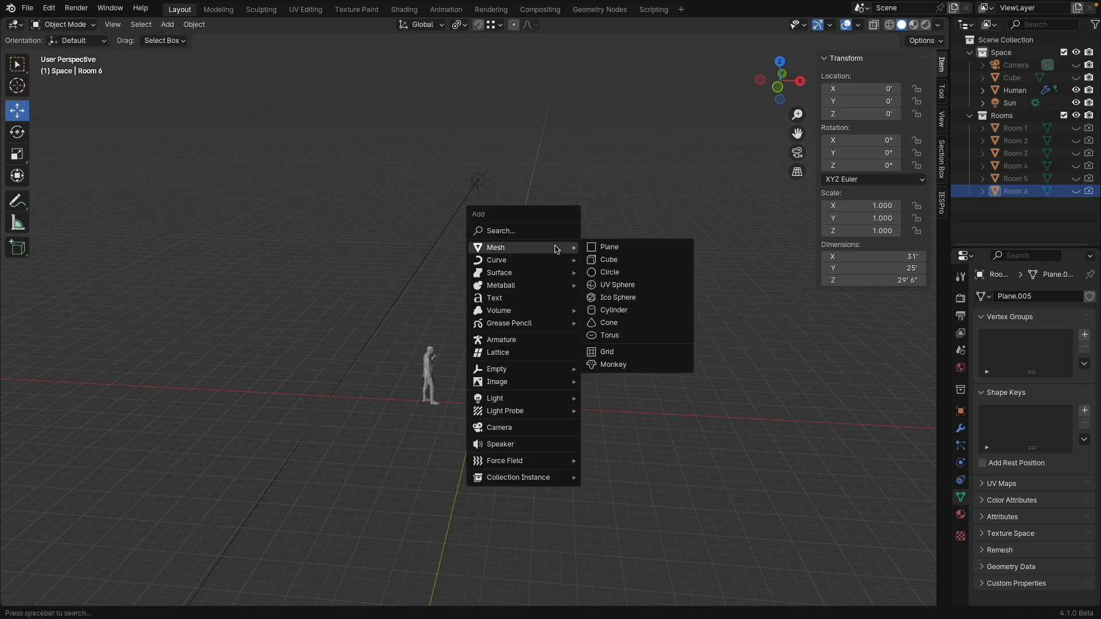
click(610, 250)
drag(891, 256, 890, 268)
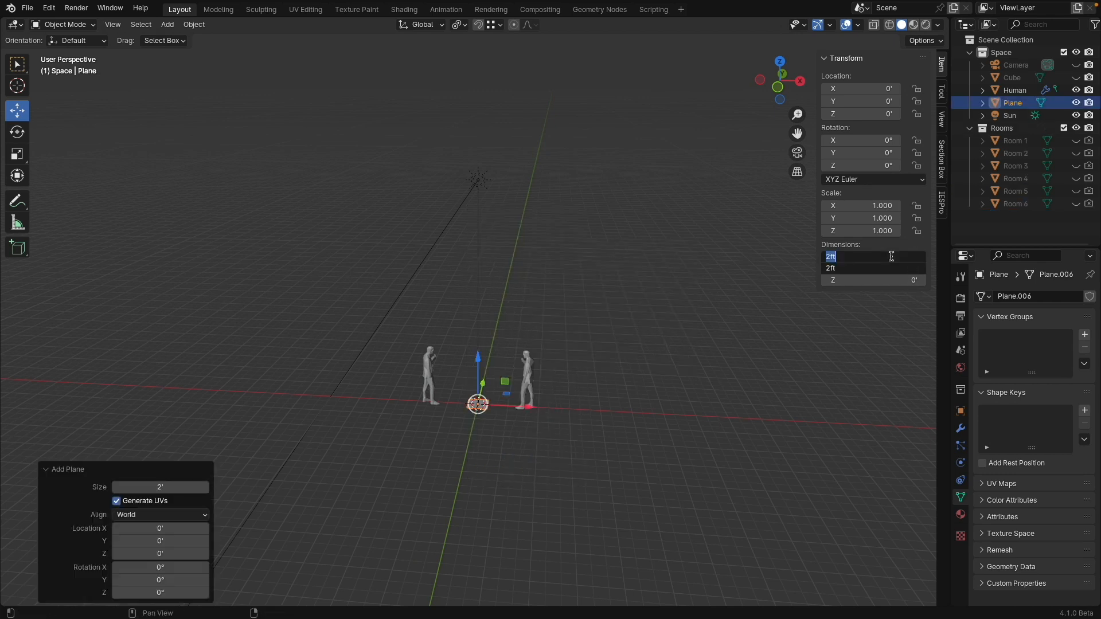
key(Return)
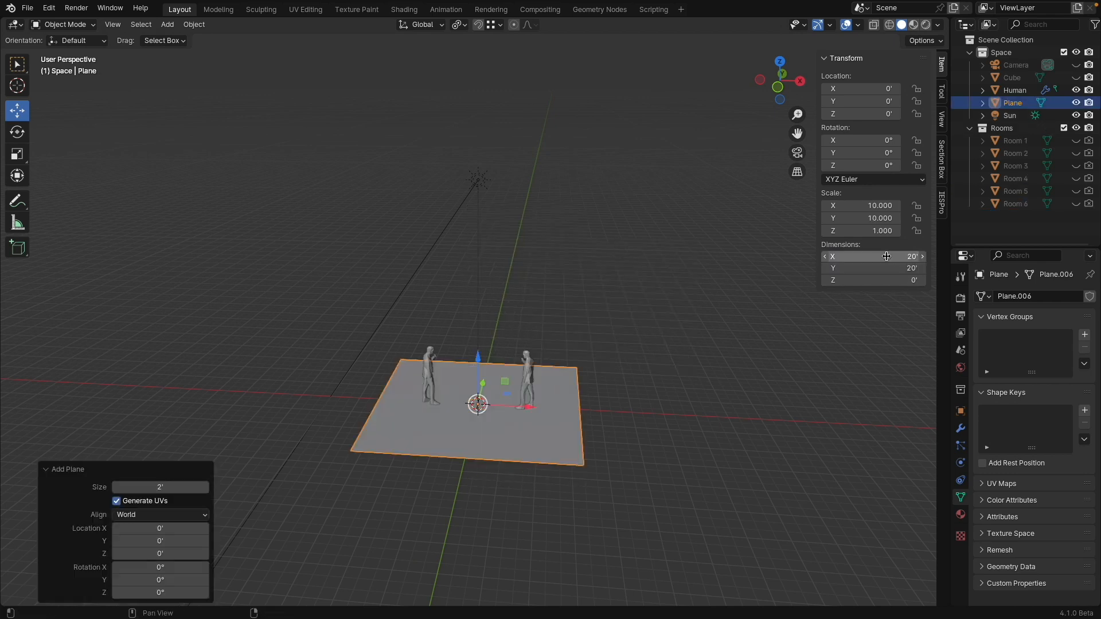
click(193, 24)
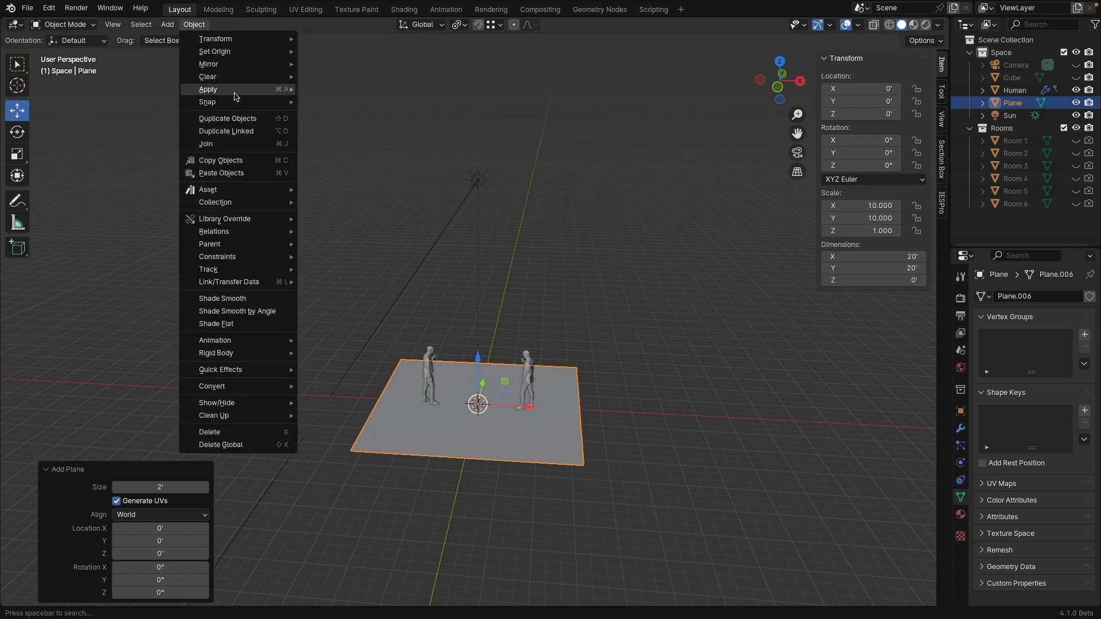
mouse_move(229, 93)
click(344, 112)
- Enter Edit Mode on the plane and extrude it upward by 20' into a box
key(Tab)
middle_drag(479, 248, 486, 259)
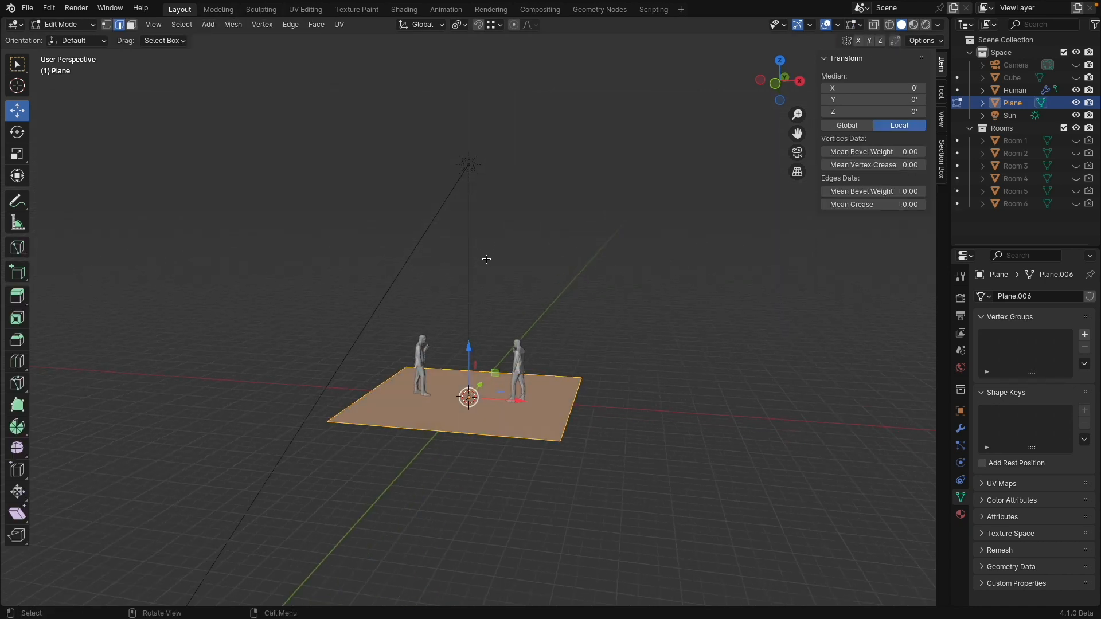
key(e)
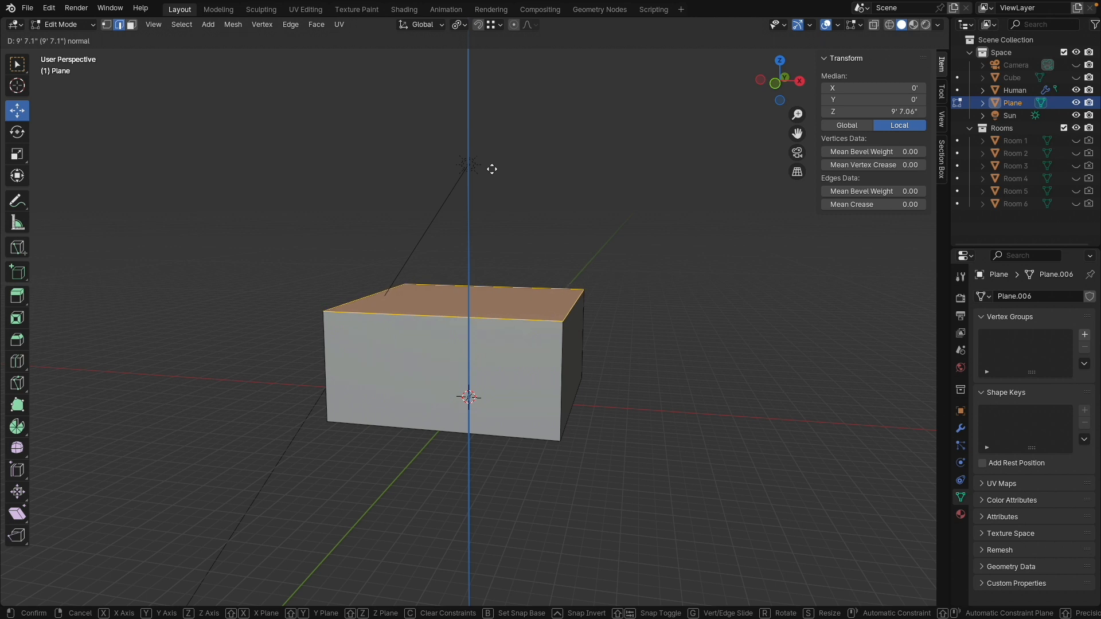
text(20)
key(Return)
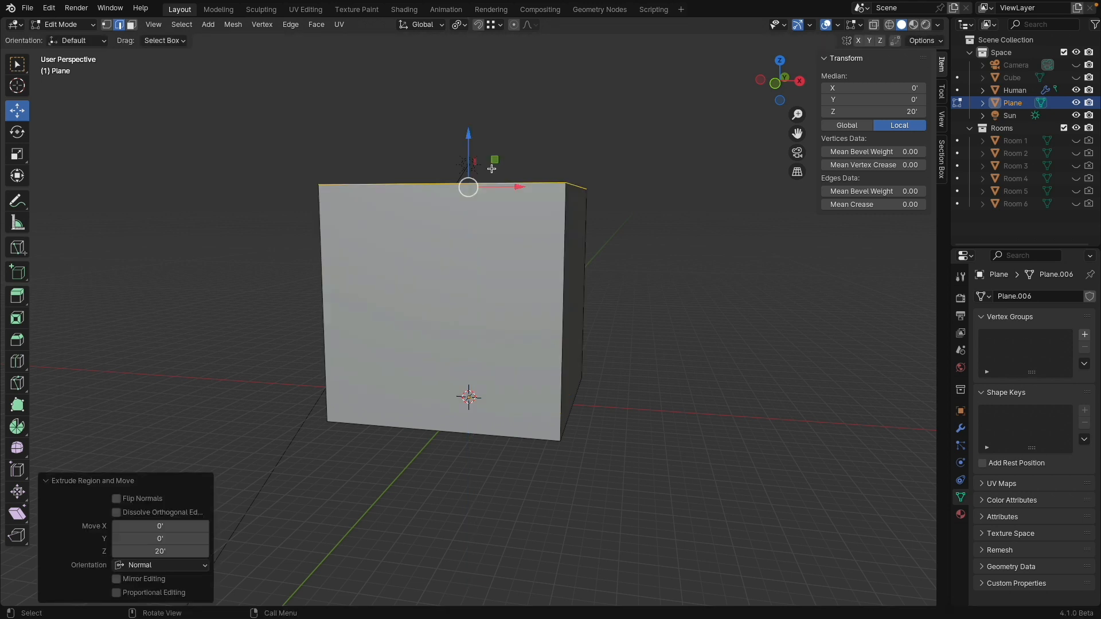
- Delete the box's front face to open the interior
middle_drag(275, 120, 187, 108)
key(3)
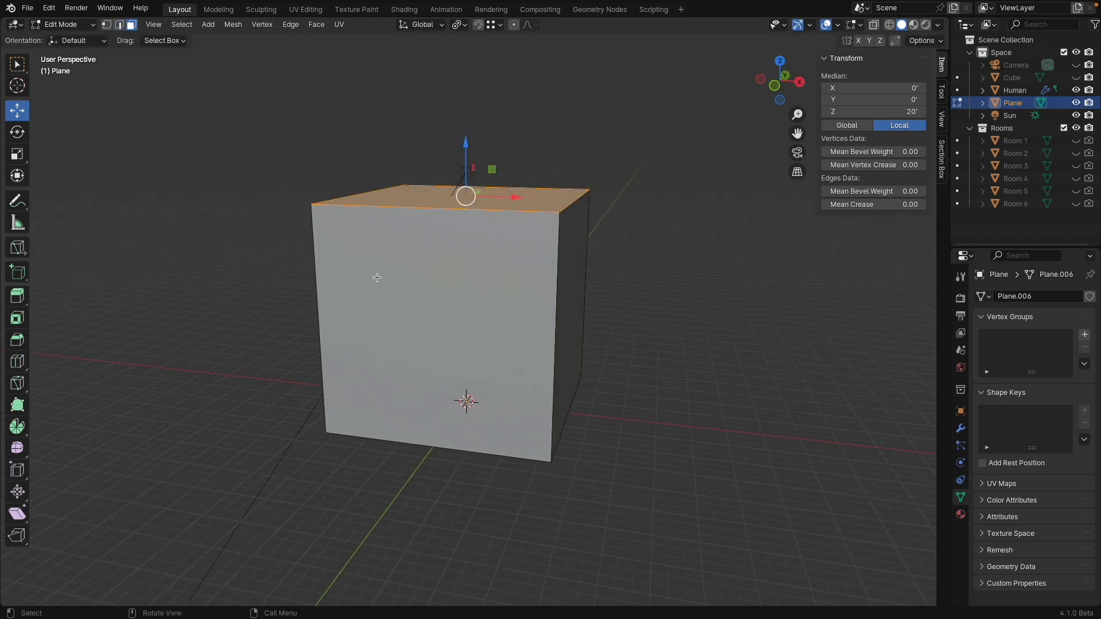
click(435, 230)
key(x)
click(435, 230)
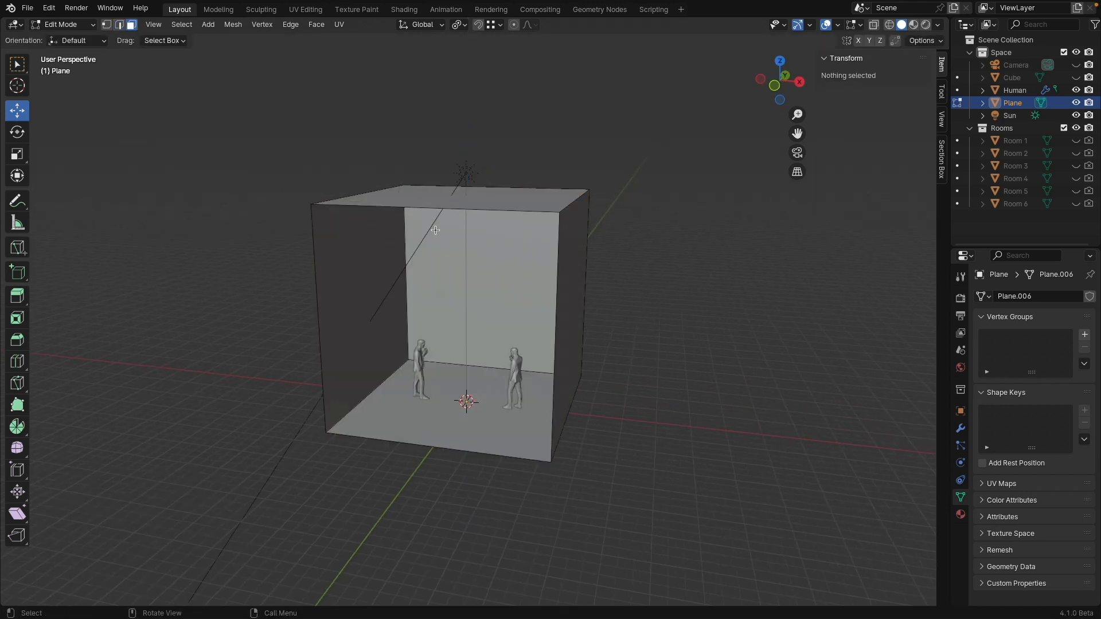
- Duplicate the floor face in place and move the copy up 10' along Z as an intermediate floor
middle_drag(431, 219, 467, 398)
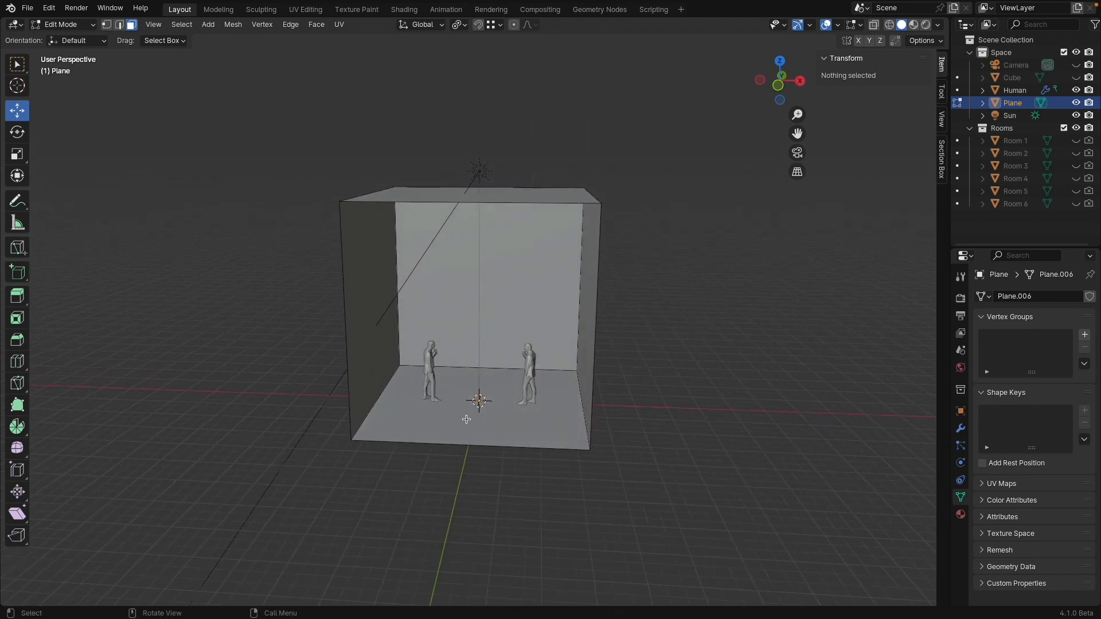
click(479, 408)
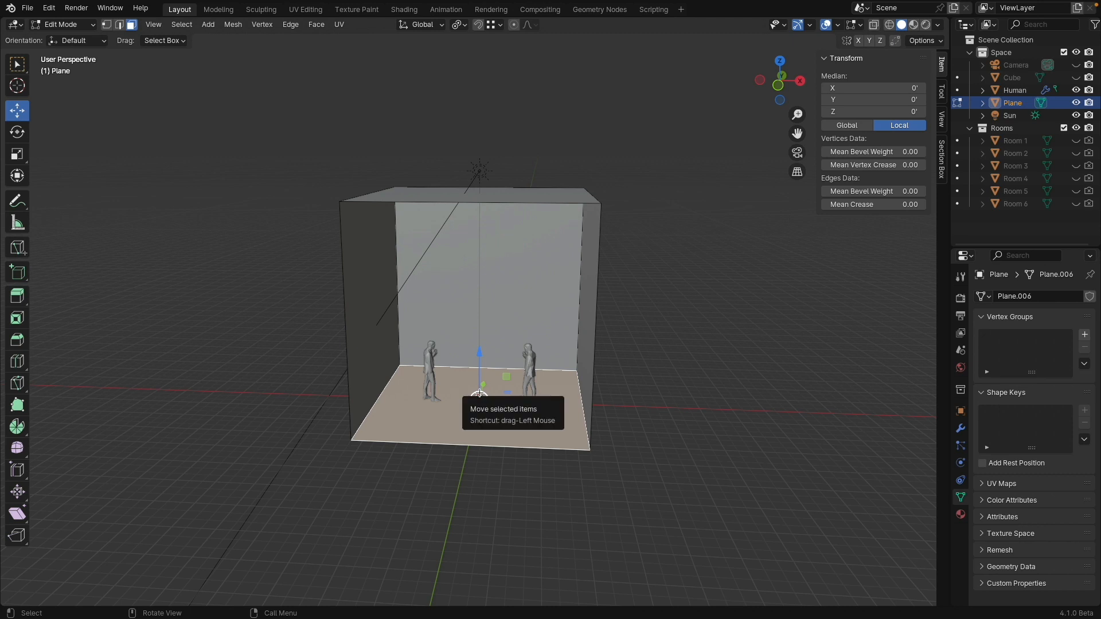
key(shift+d)
right_click(479, 396)
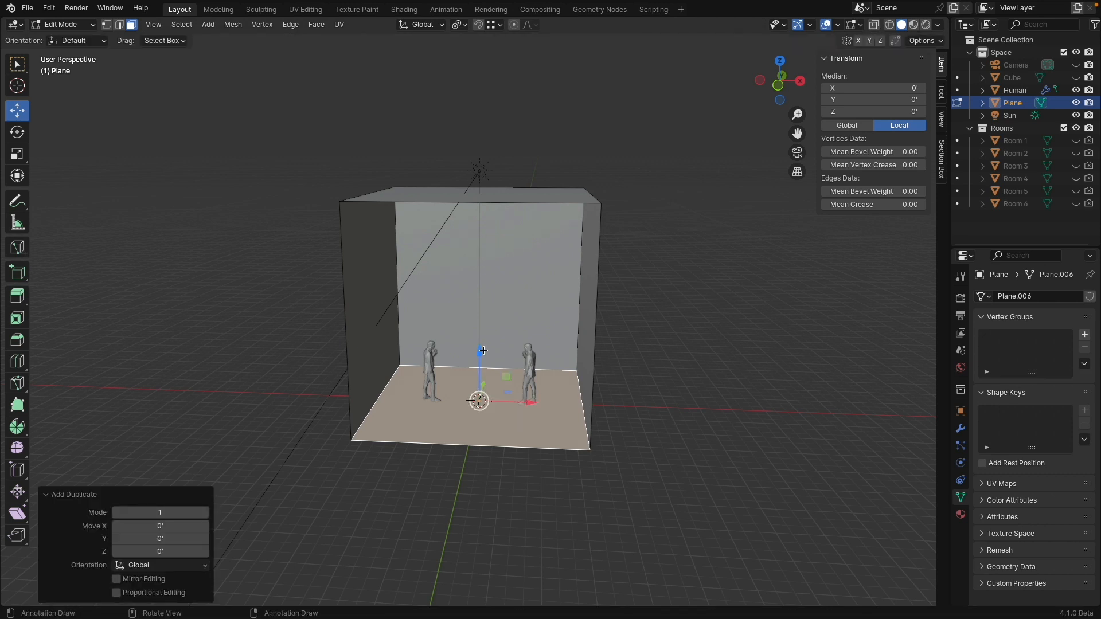
drag(483, 351, 482, 293)
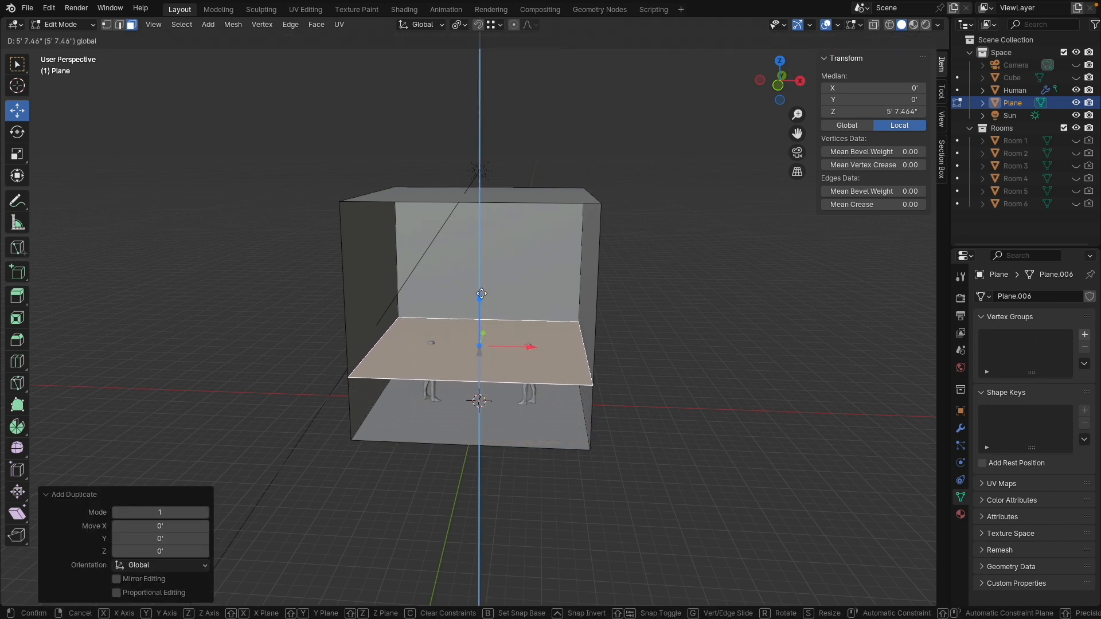
text(10)
key(Return)
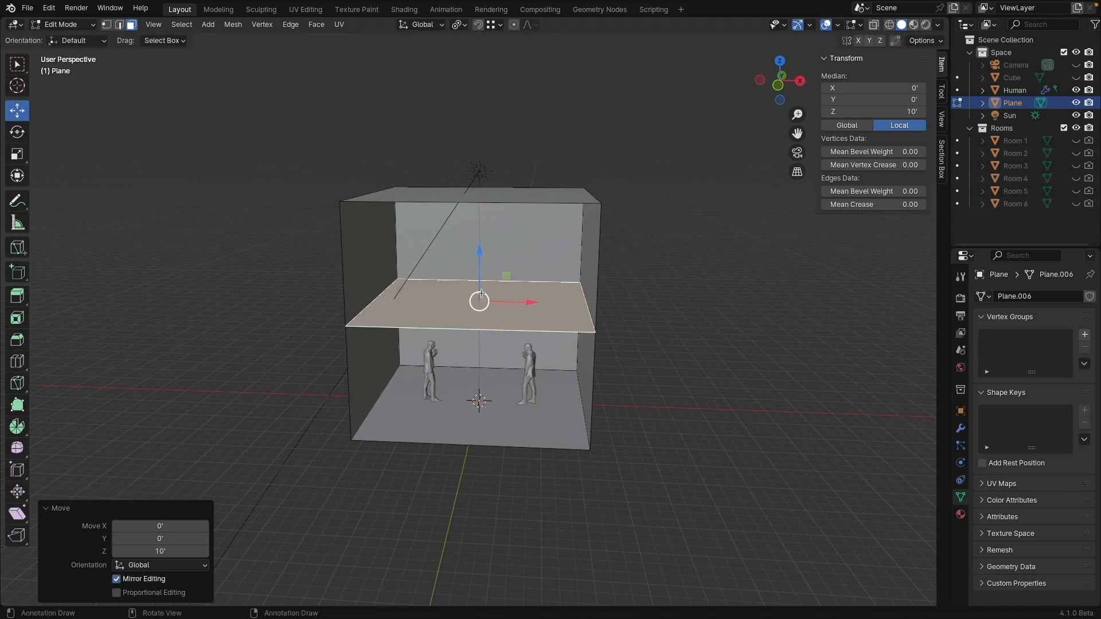
- Add one centred loop cut running front to back across the intermediate floor
key(ctrl+r)
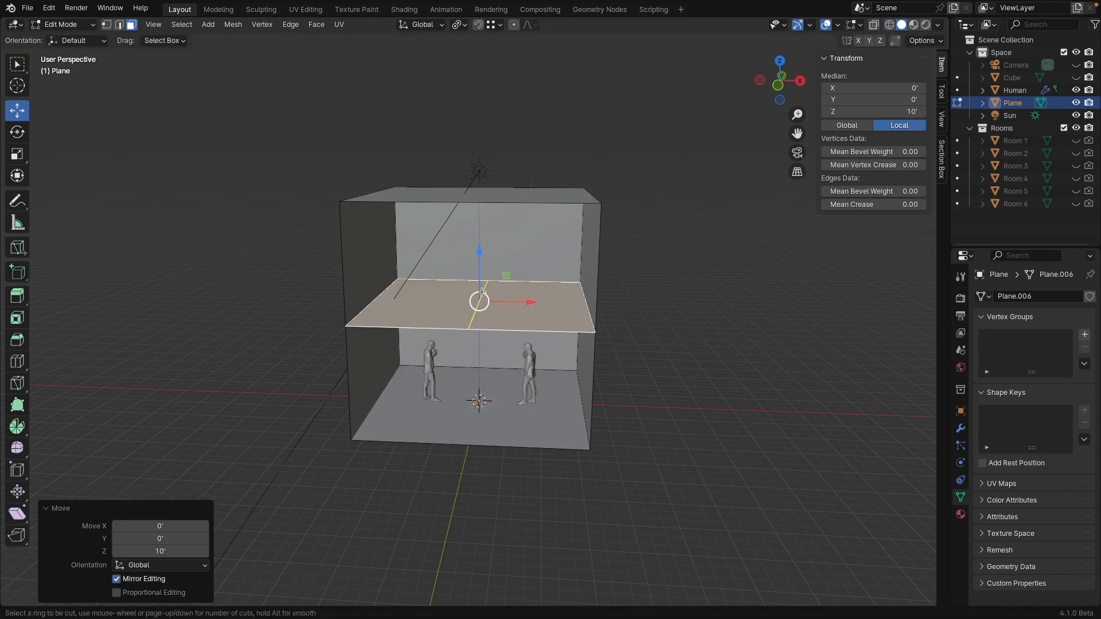
click(484, 283)
right_click(484, 283)
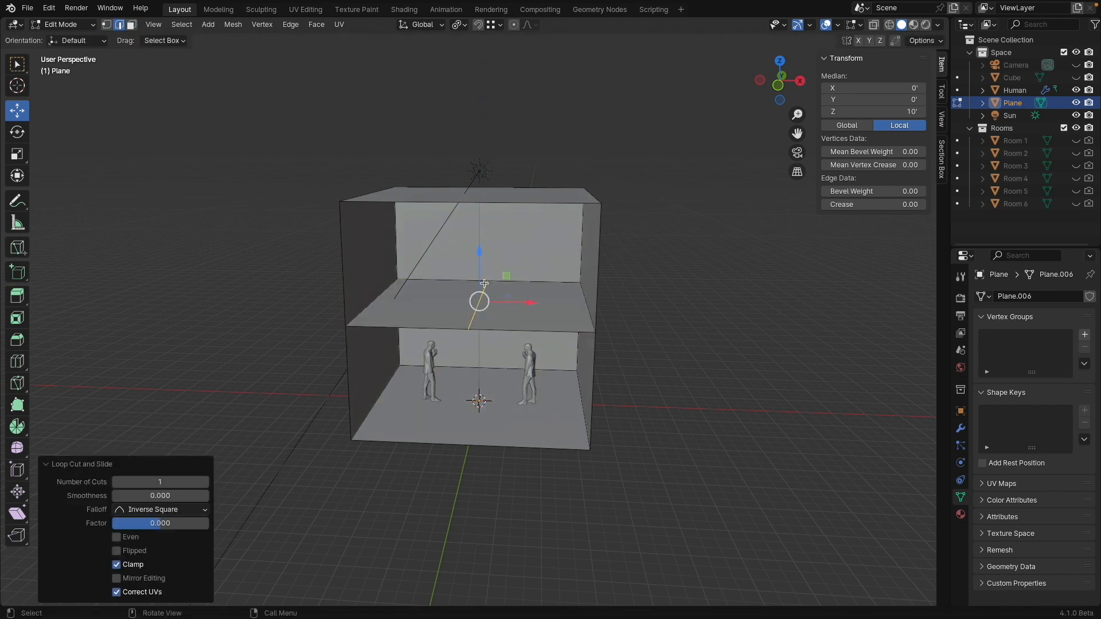
- Bevel the intermediate floor's centre edge by about 2' 10" and delete the resulting middle face to open a gap
key(ctrl+b)
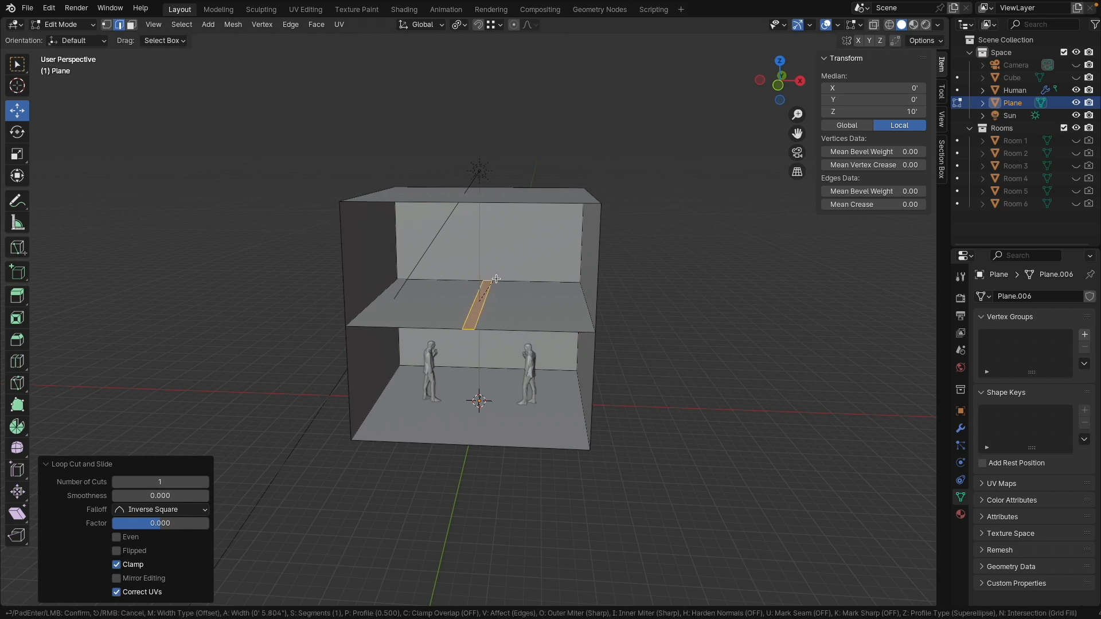
click(520, 268)
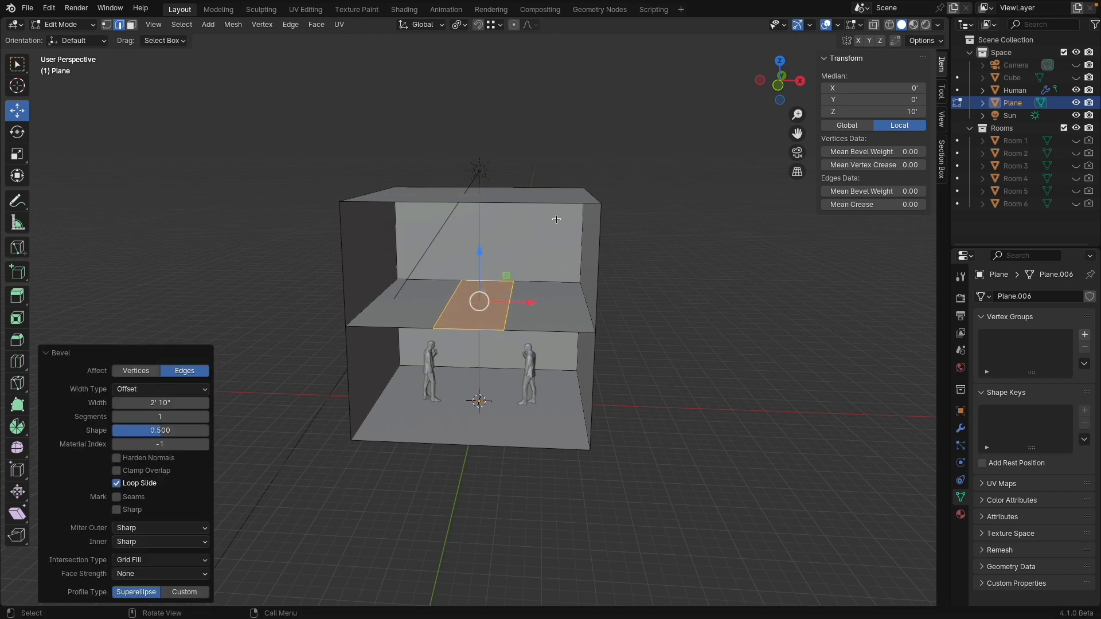
key(x)
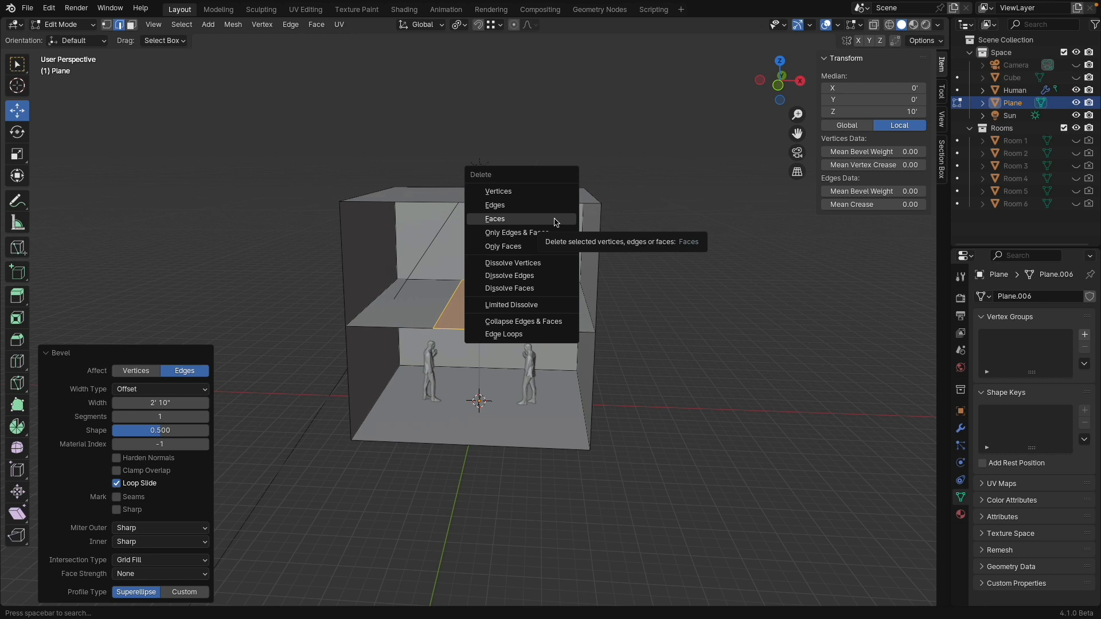
click(555, 220)
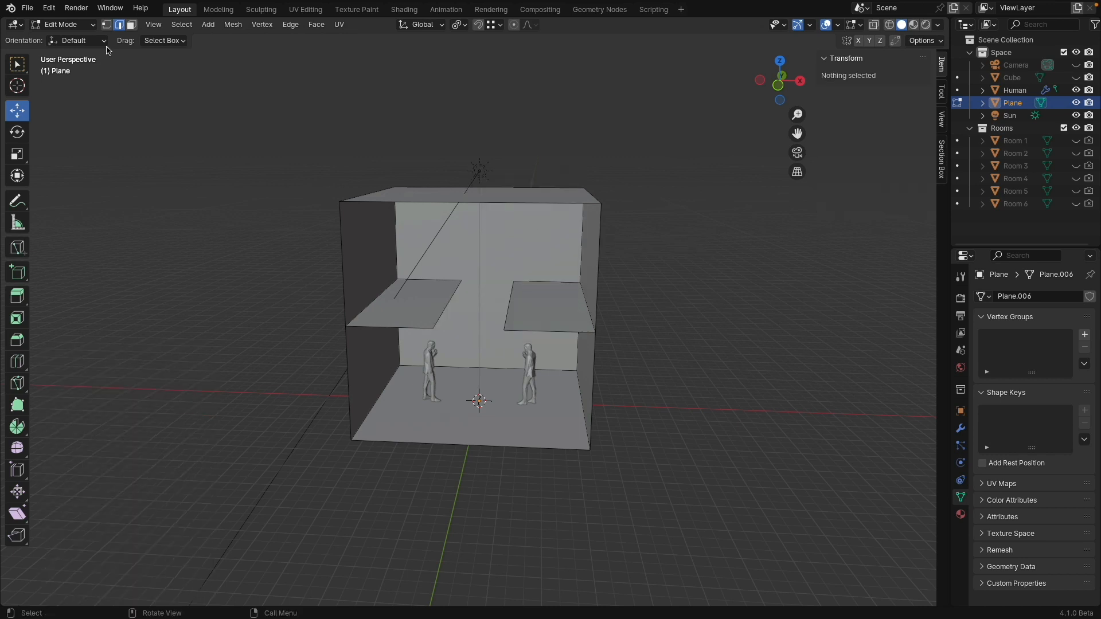
- Extrude the two inner edges of the floor gap upward along Z by about 3' 7.6" to form parapets
click(445, 298)
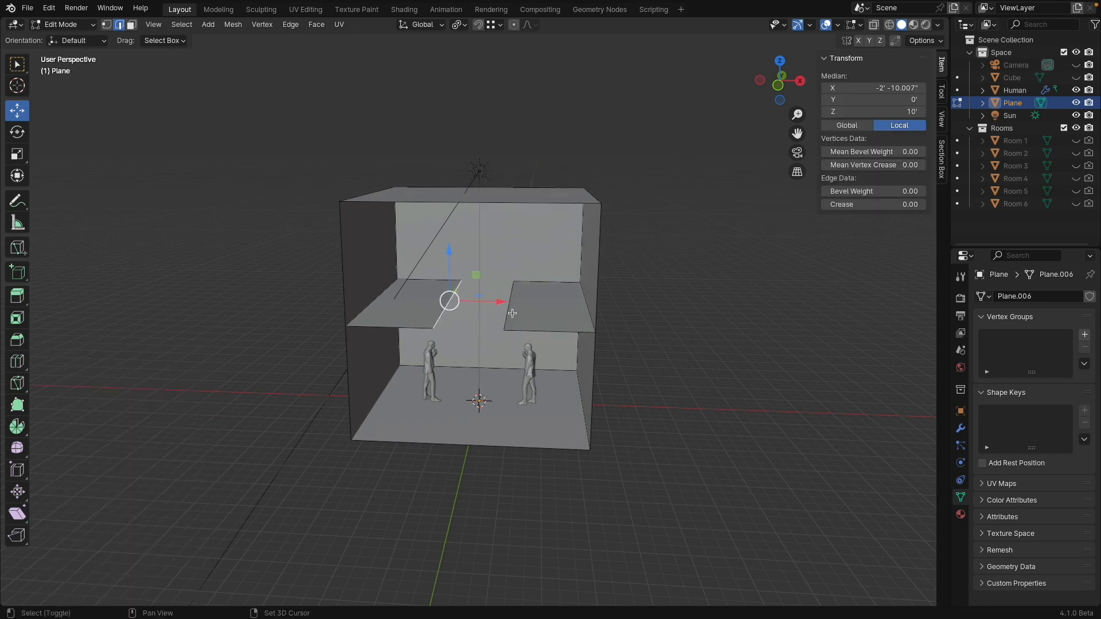
middle_drag(445, 297, 486, 316)
key(e)
key(z)
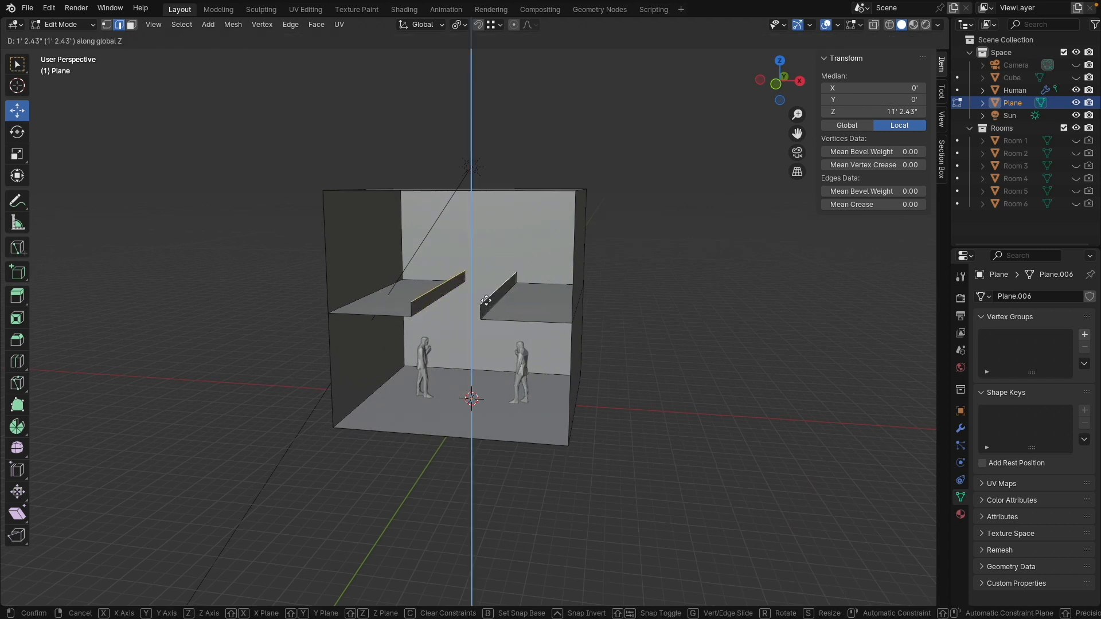
click(486, 275)
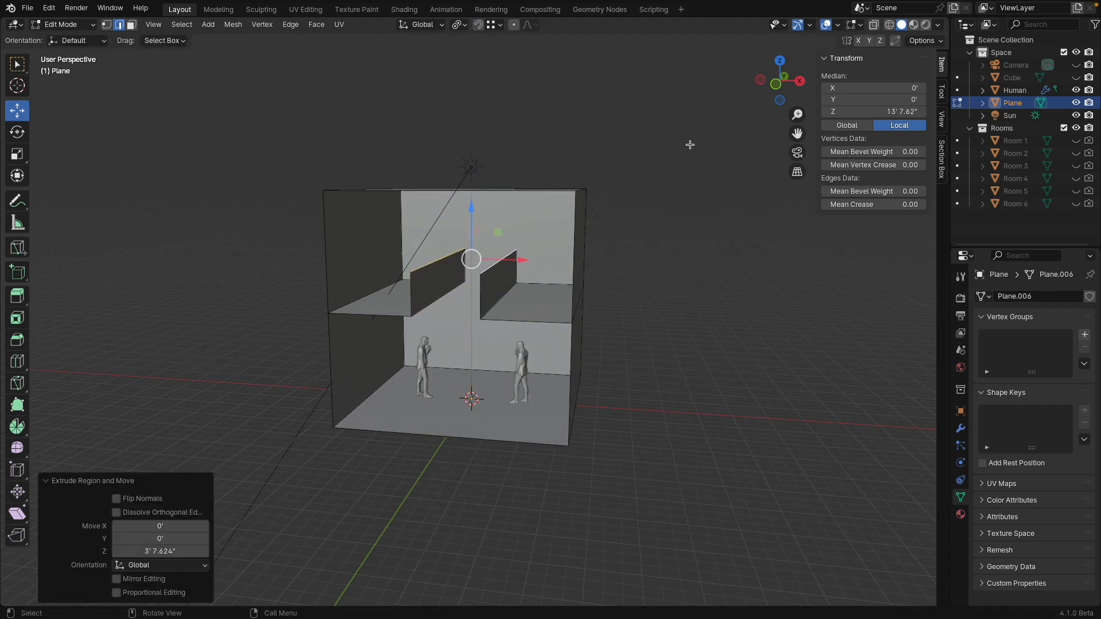
- Inset the roof face with a thickness of about 3' 3"
mouse_move(665, 155)
middle_down()
mouse_move(693, 145)
mouse_move(682, 147)
middle_up()
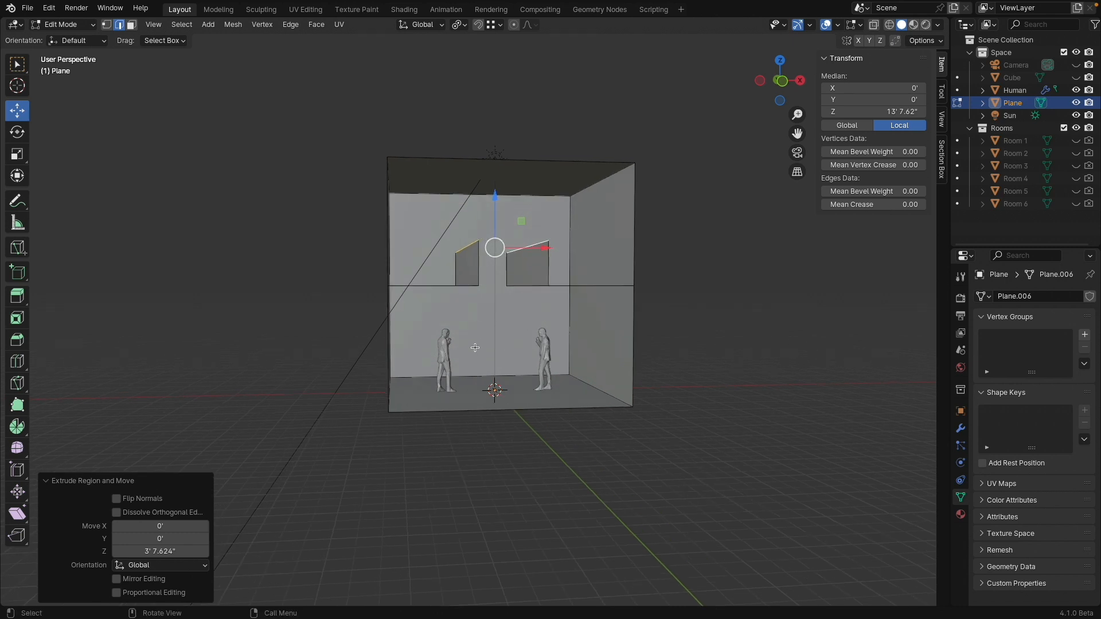
middle_drag(537, 215, 495, 294)
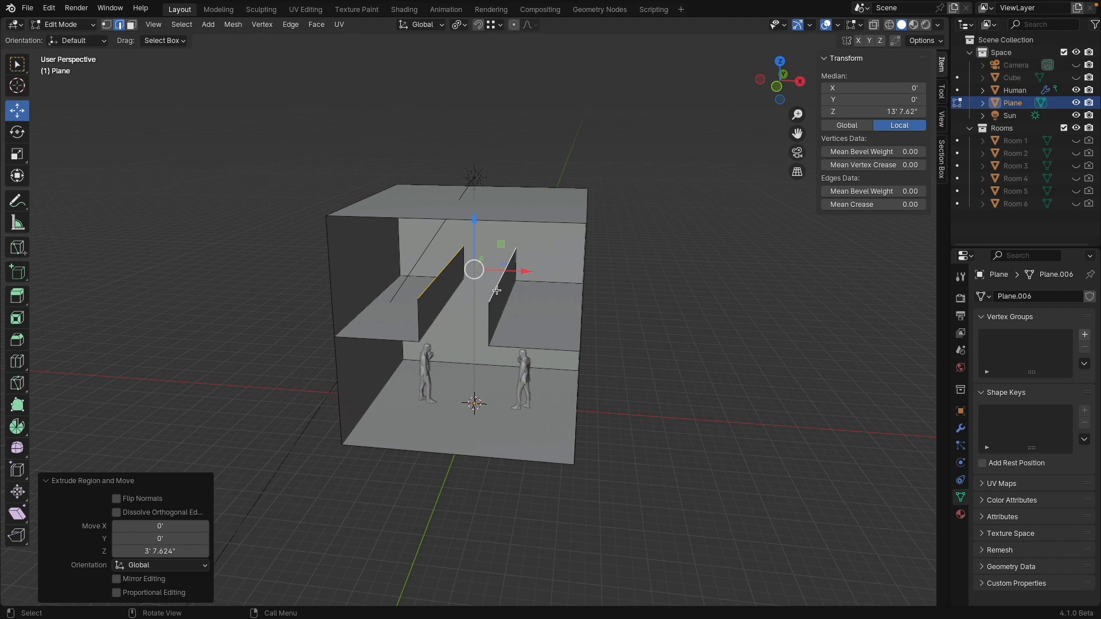
click(132, 26)
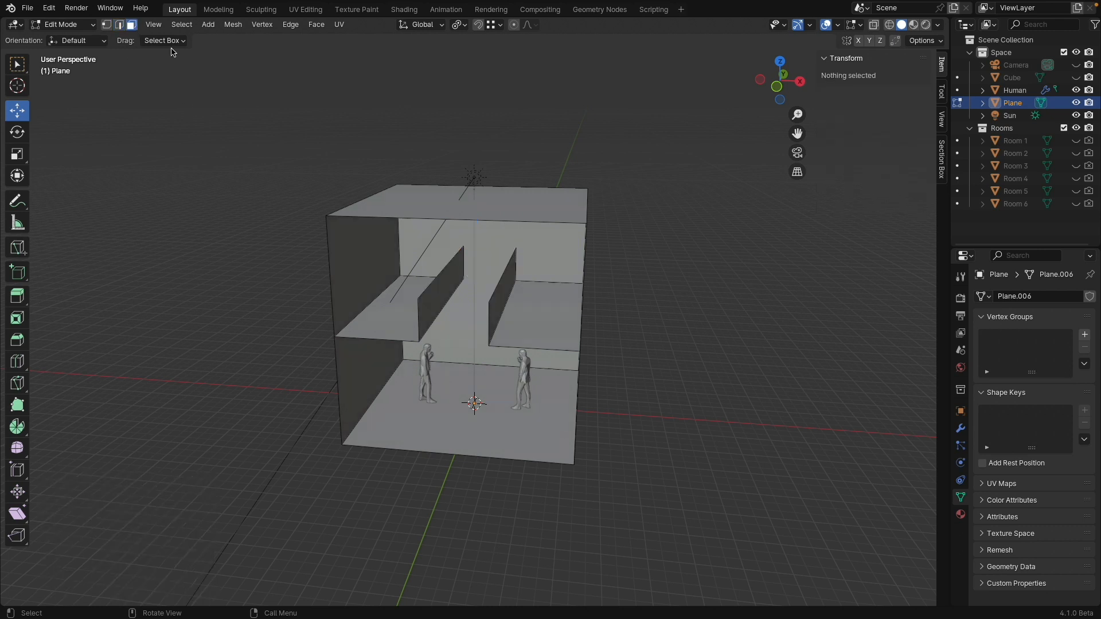
click(473, 206)
middle_drag(473, 207, 515, 211)
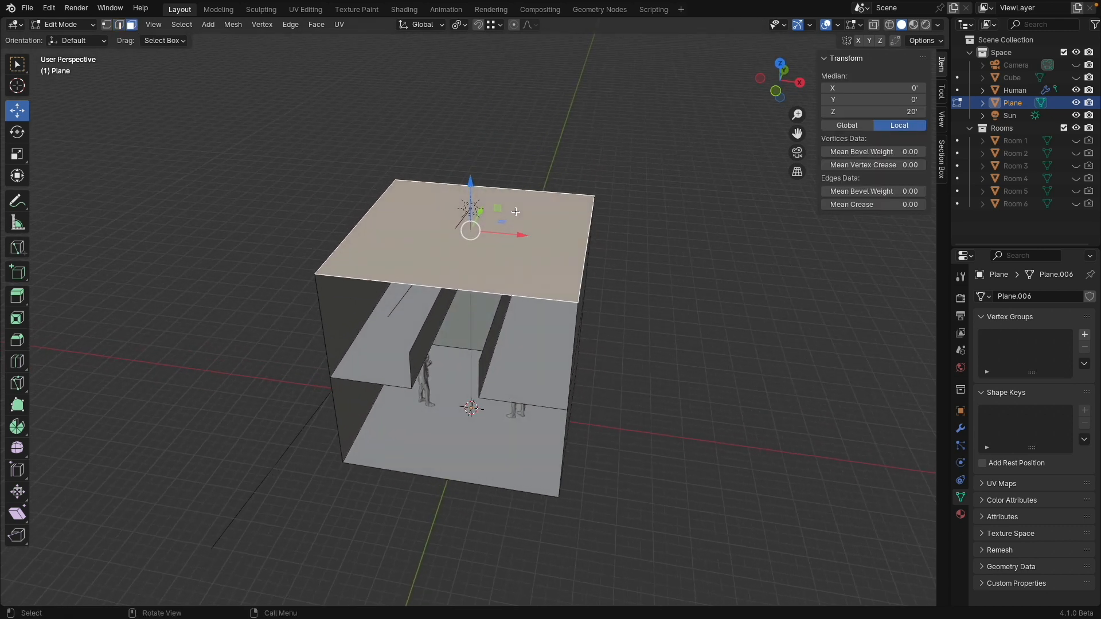
key(i)
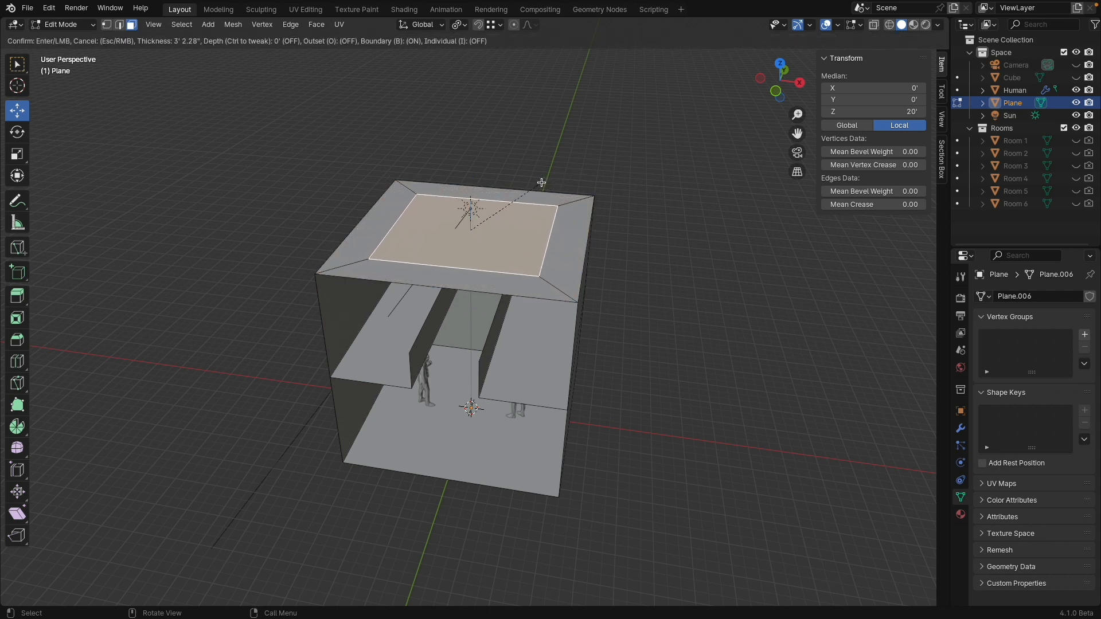
click(540, 182)
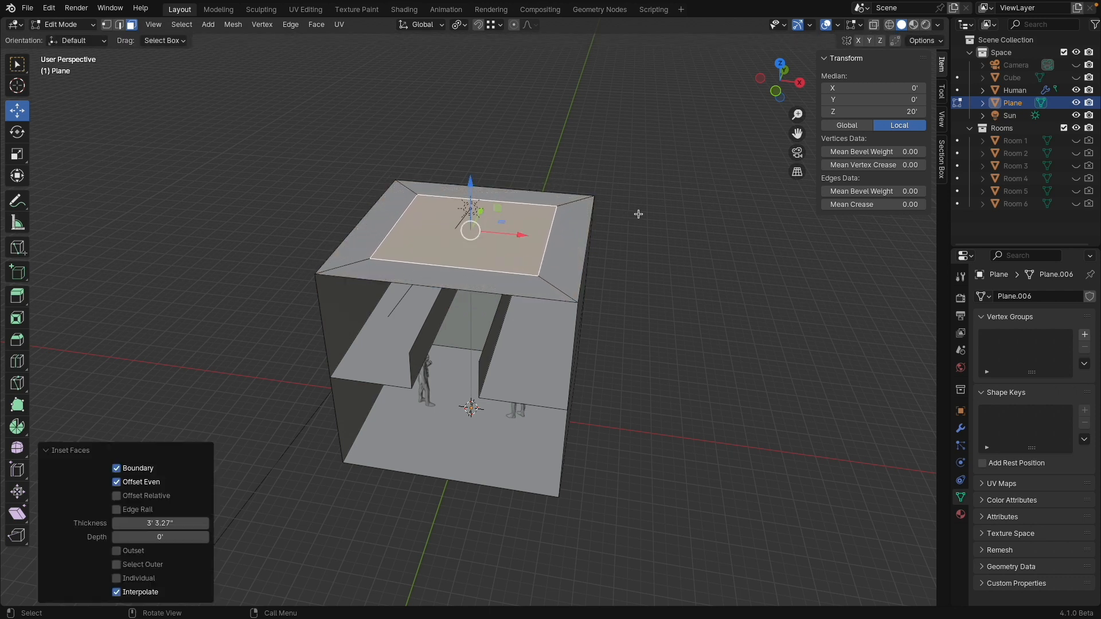
- Scale the inset roof face down along X to roughly half its width
key(s)
key(x)
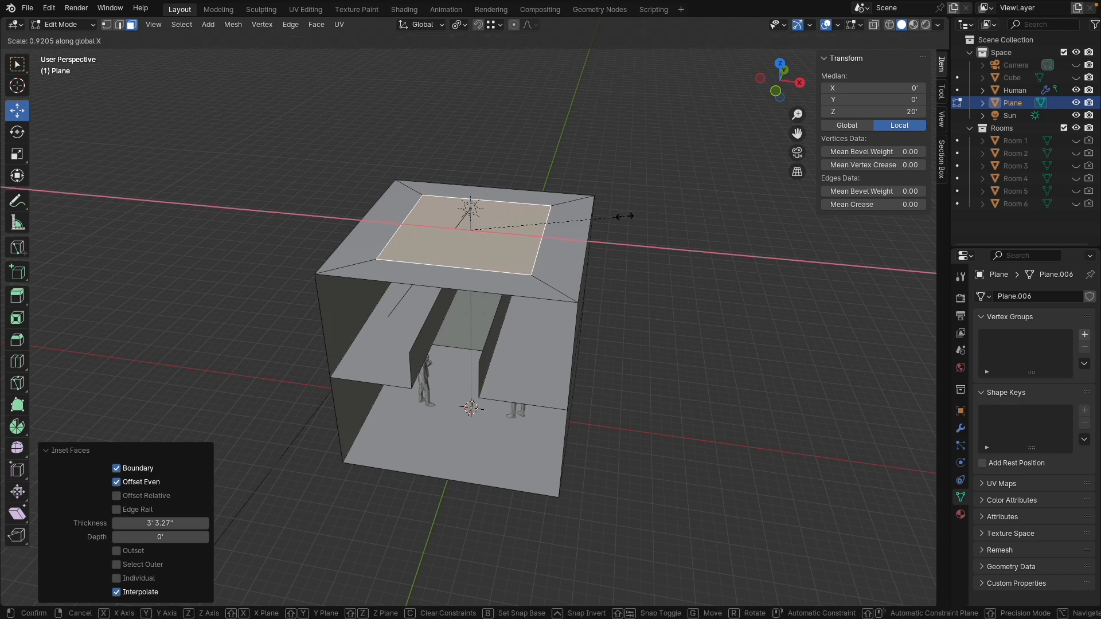
click(553, 223)
- Move the inset roof face's two side edges along X to align with the floor gap, about 2' 10" either side of centre
middle_drag(553, 223, 529, 222)
click(443, 231)
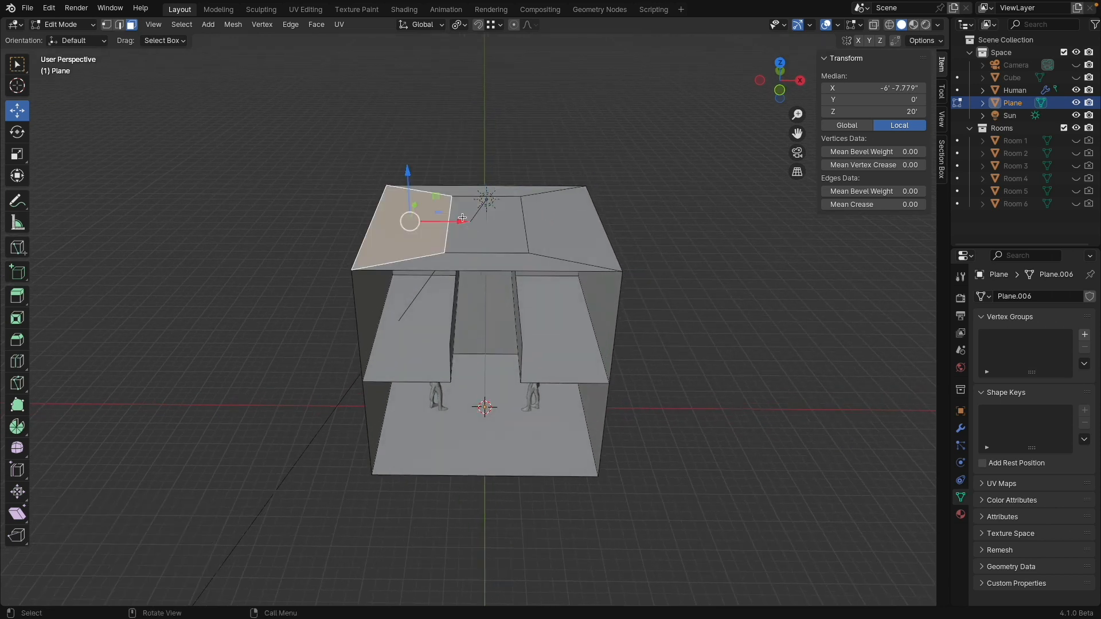
click(118, 24)
click(452, 213)
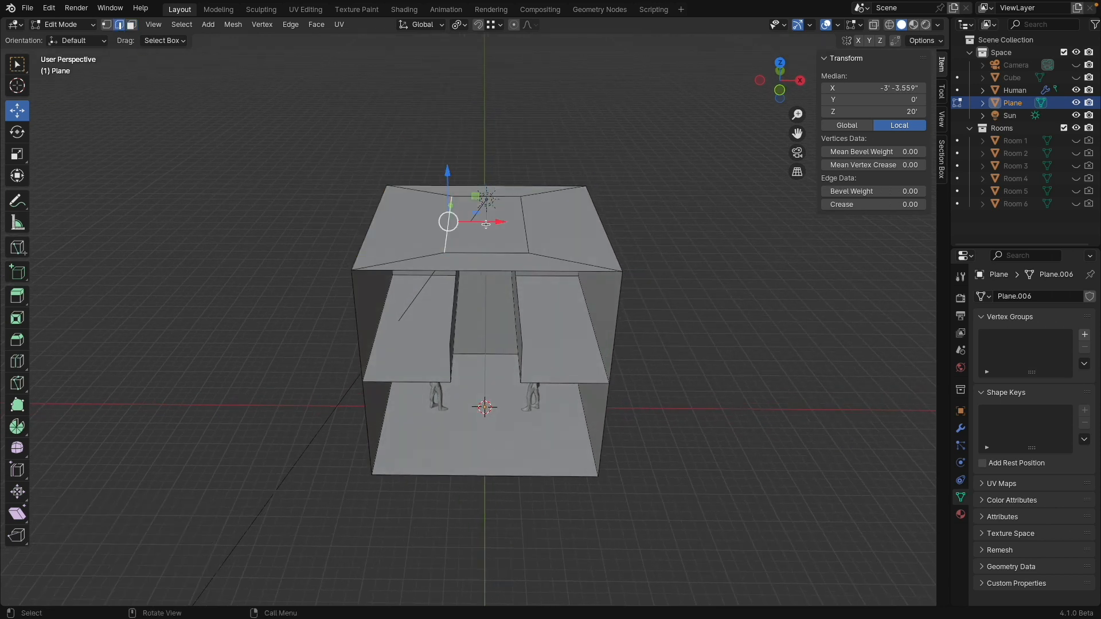
drag(490, 223, 448, 339)
click(528, 236)
drag(576, 222, 571, 221)
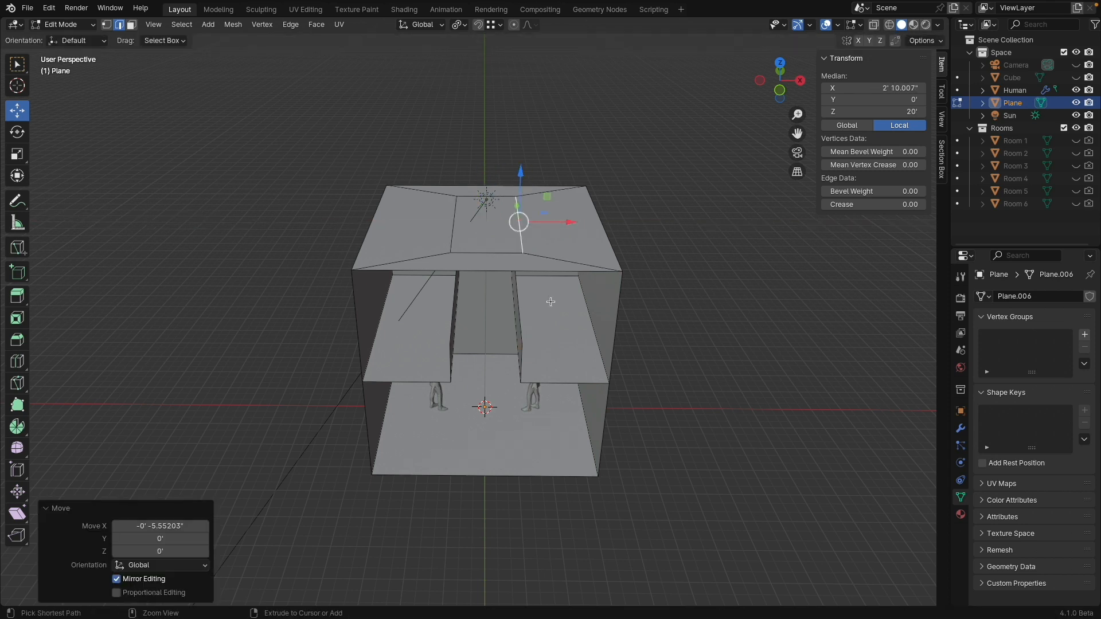
- Delete the inset roof face to open a skylight above the floor gap
click(132, 24)
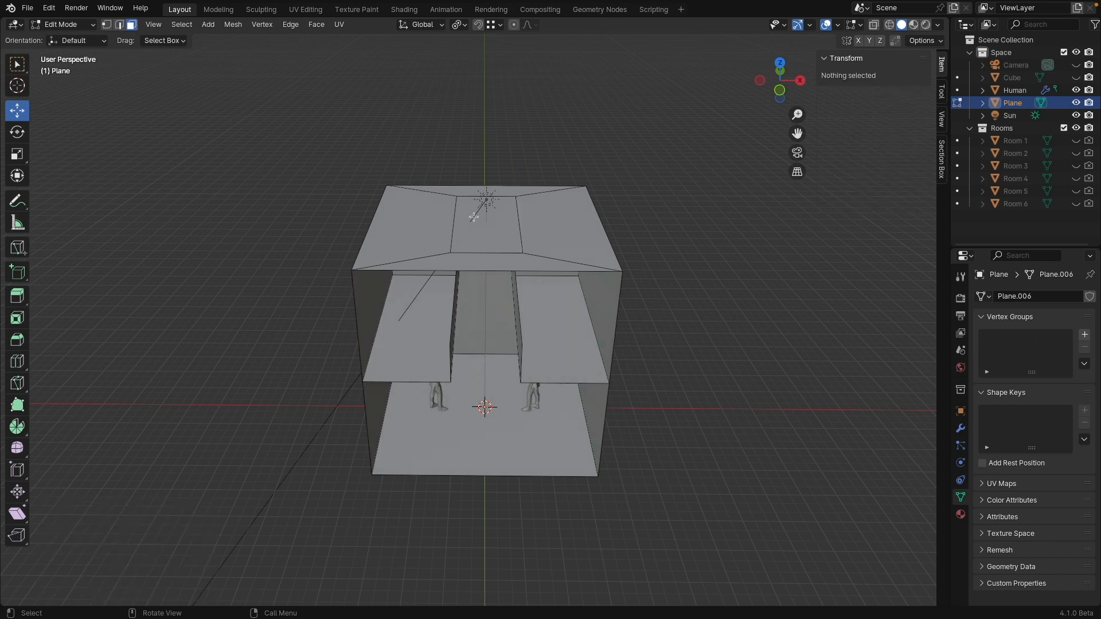
click(493, 230)
key(x)
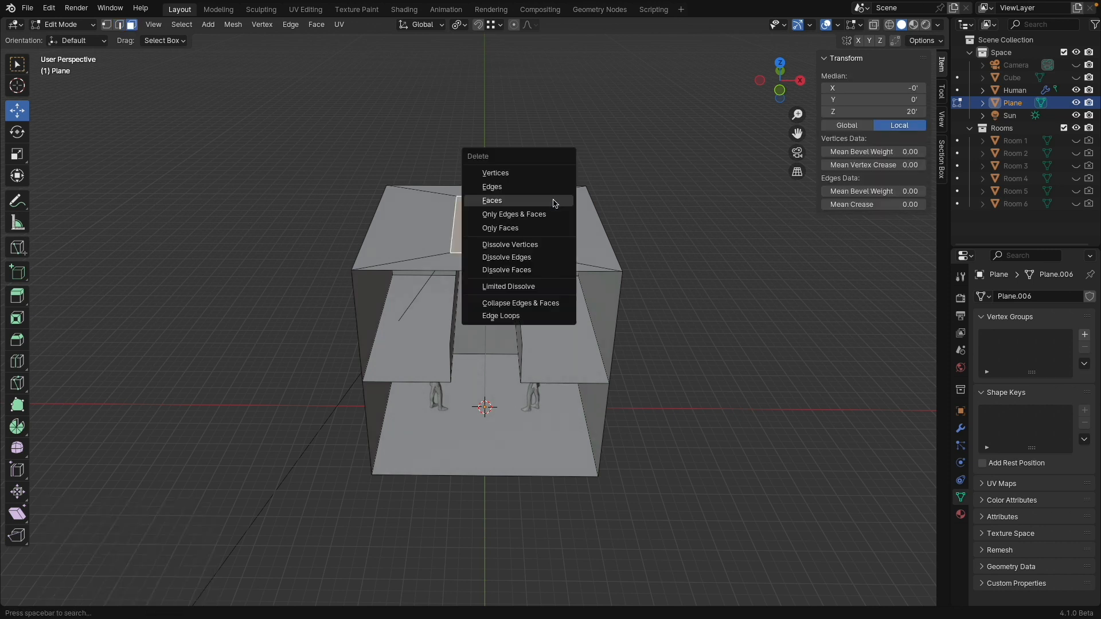
click(553, 201)
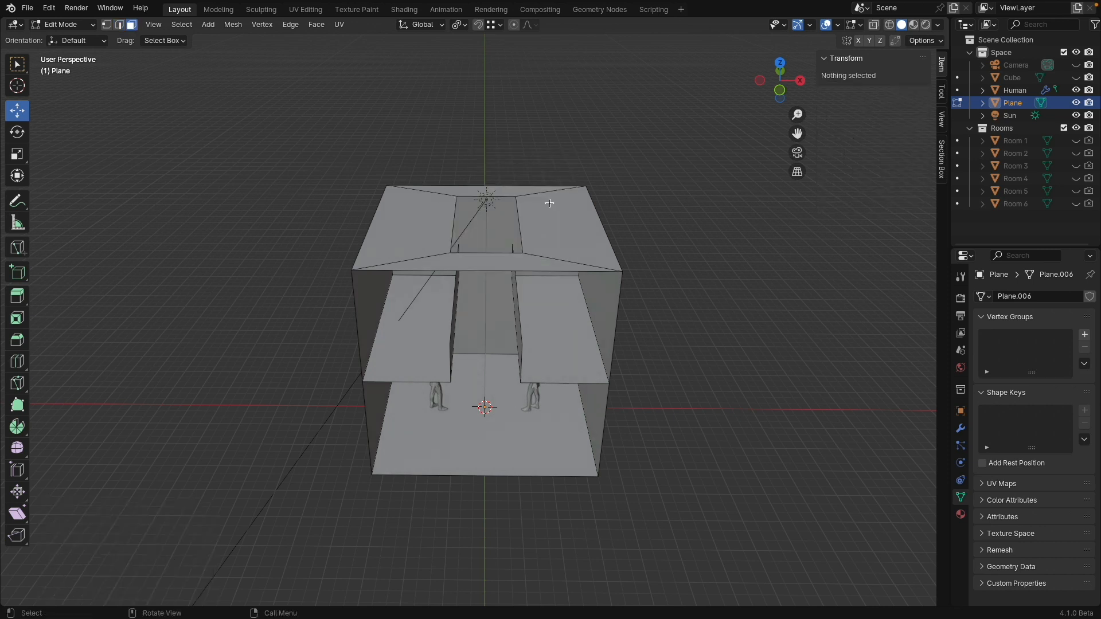
- Return to Object Mode and switch the viewport to rendered shading
click(63, 24)
click(54, 36)
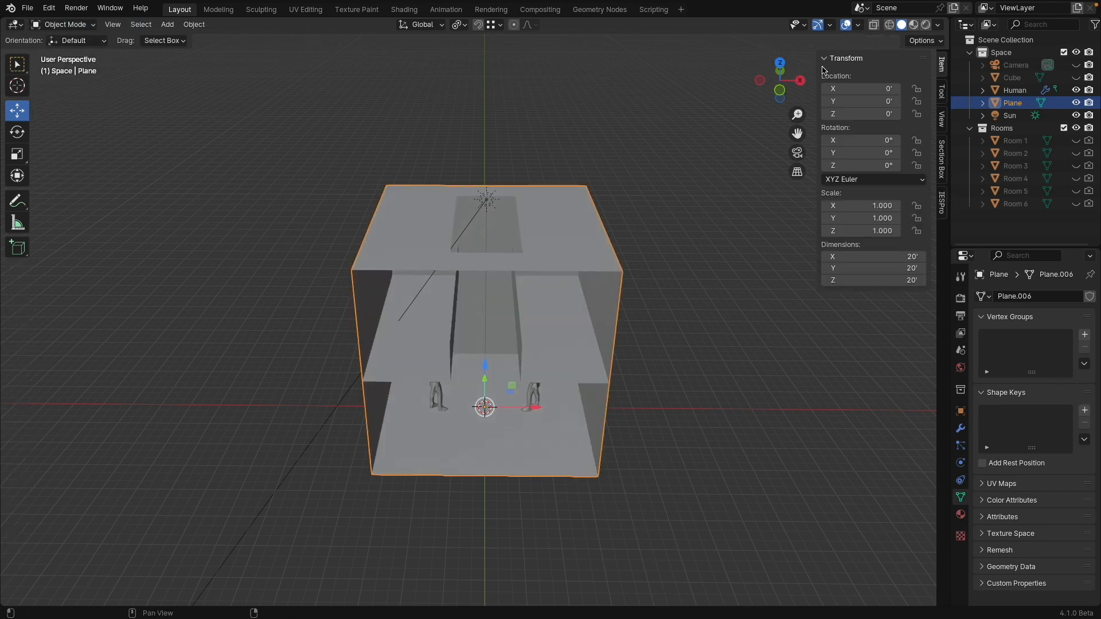
click(925, 24)
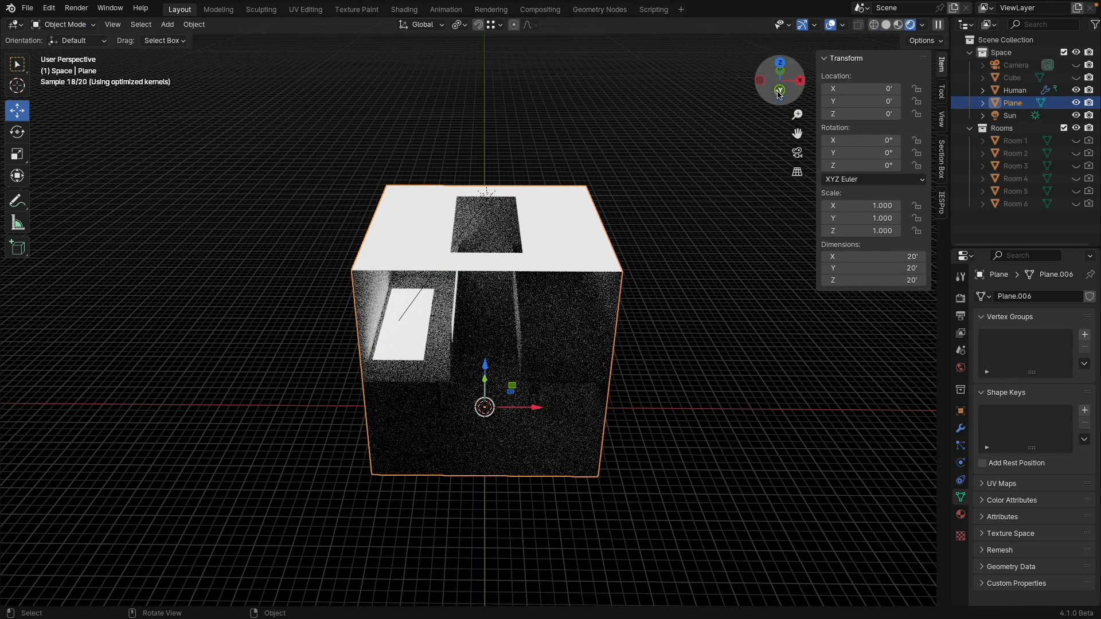
- From the front view, select the Sun and rotate it to about -32° on Y
click(778, 93)
click(486, 169)
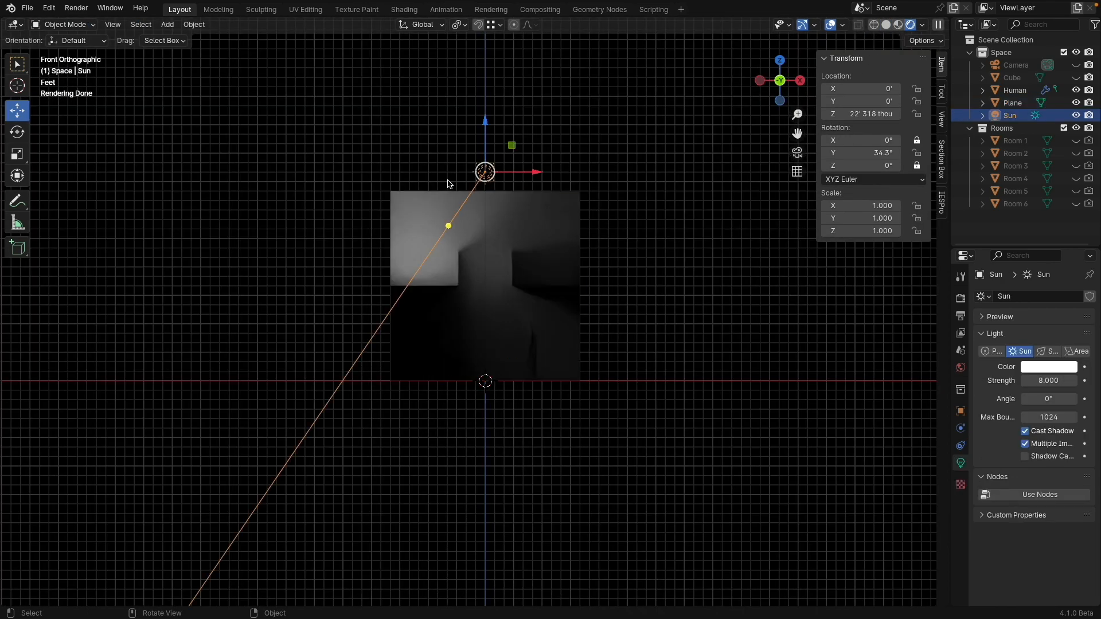
key(r)
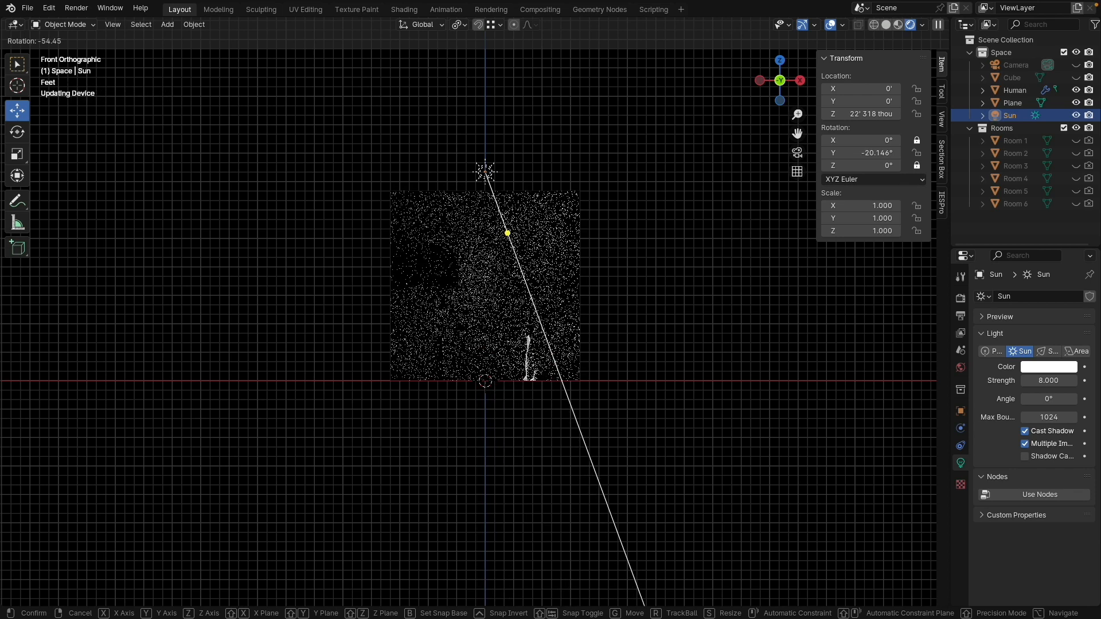
click(478, 206)
scroll(479, 207, up, 4)
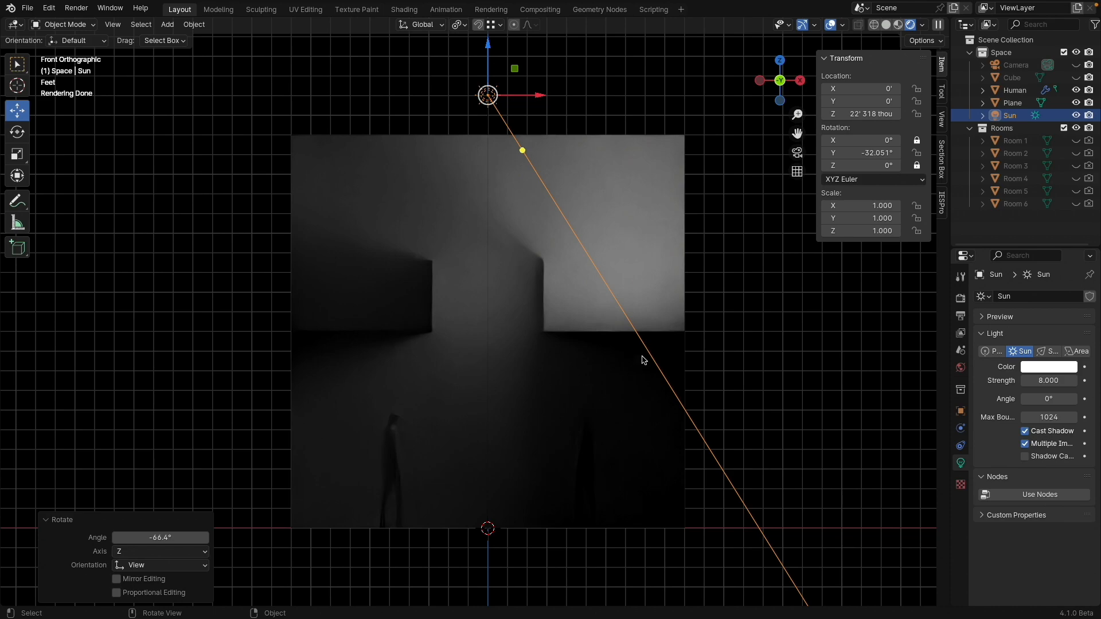
- Rotate the Sun to about 0.1° on Y so it points straight down through the skylight
key(r)
click(466, 453)
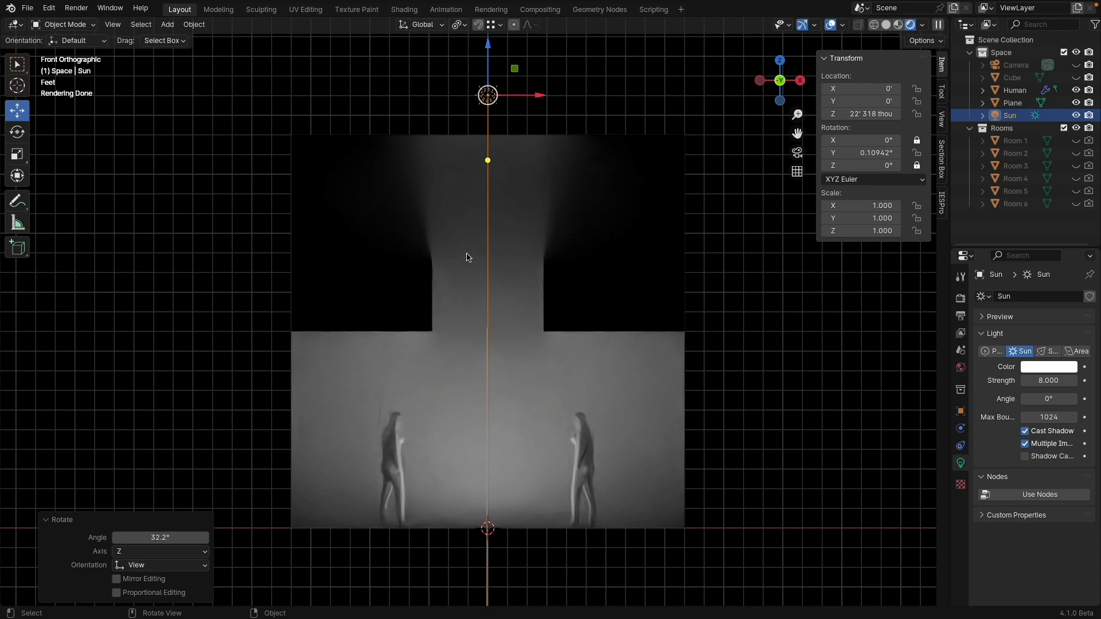
scroll(469, 258, down, 2)
middle_drag(468, 258, 458, 270)
scroll(462, 267, down, 2)
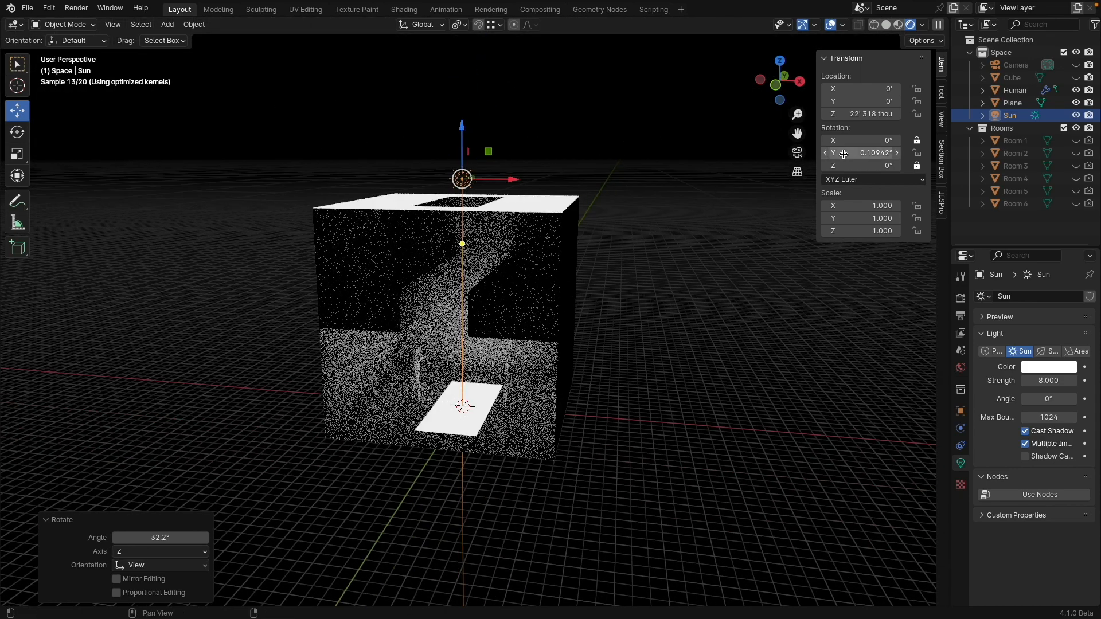
- View the room in front perspective and rotate the Sun to about 23° on Y
click(797, 172)
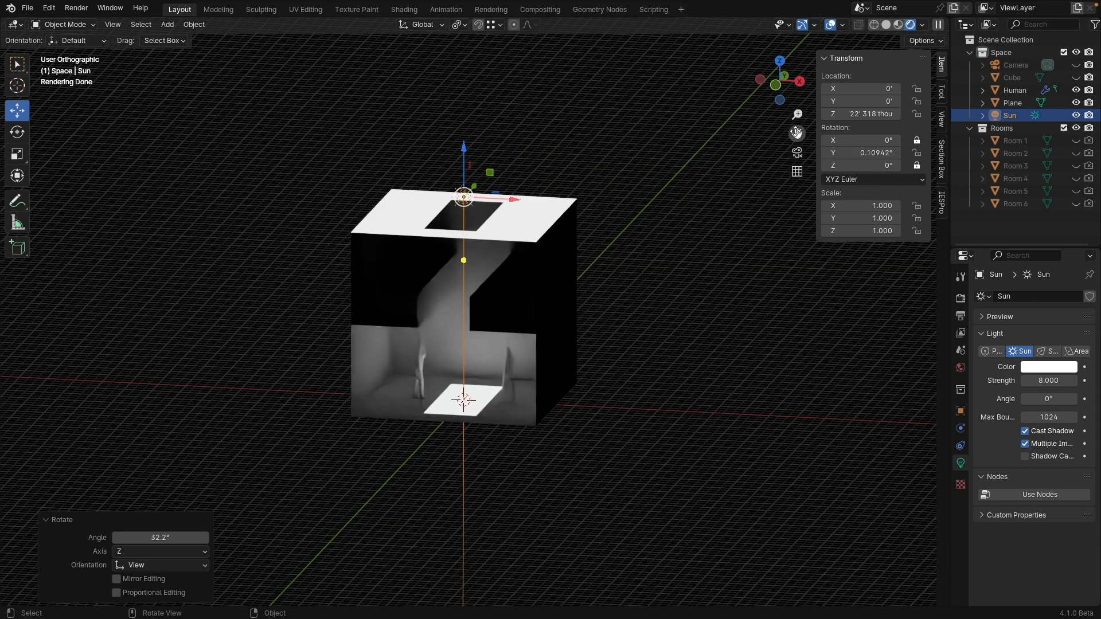
click(775, 85)
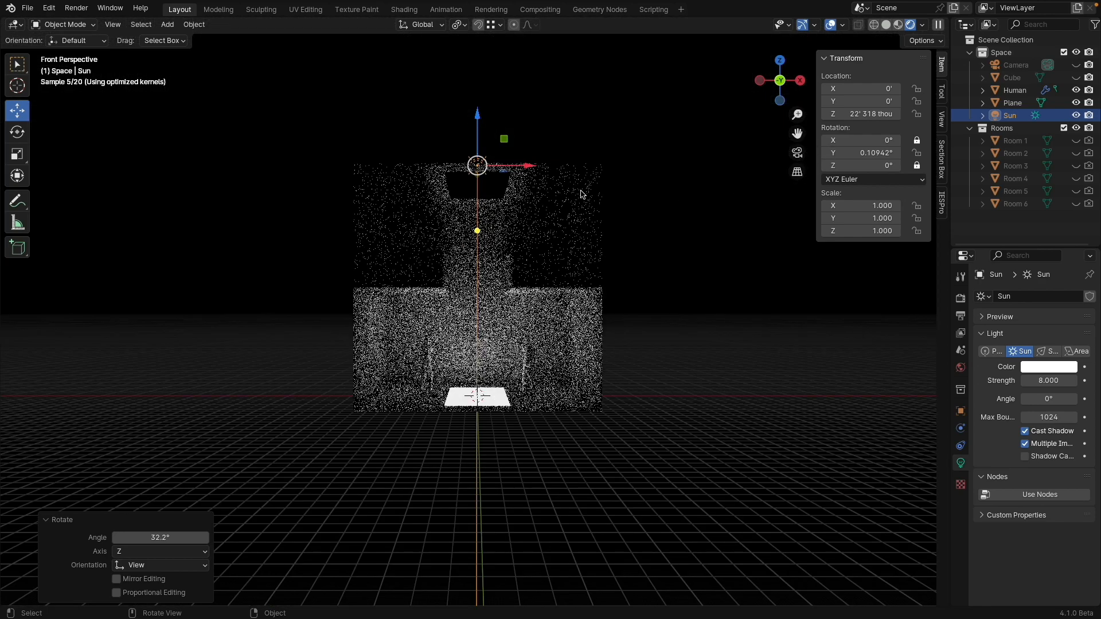
scroll(553, 193, up, 2)
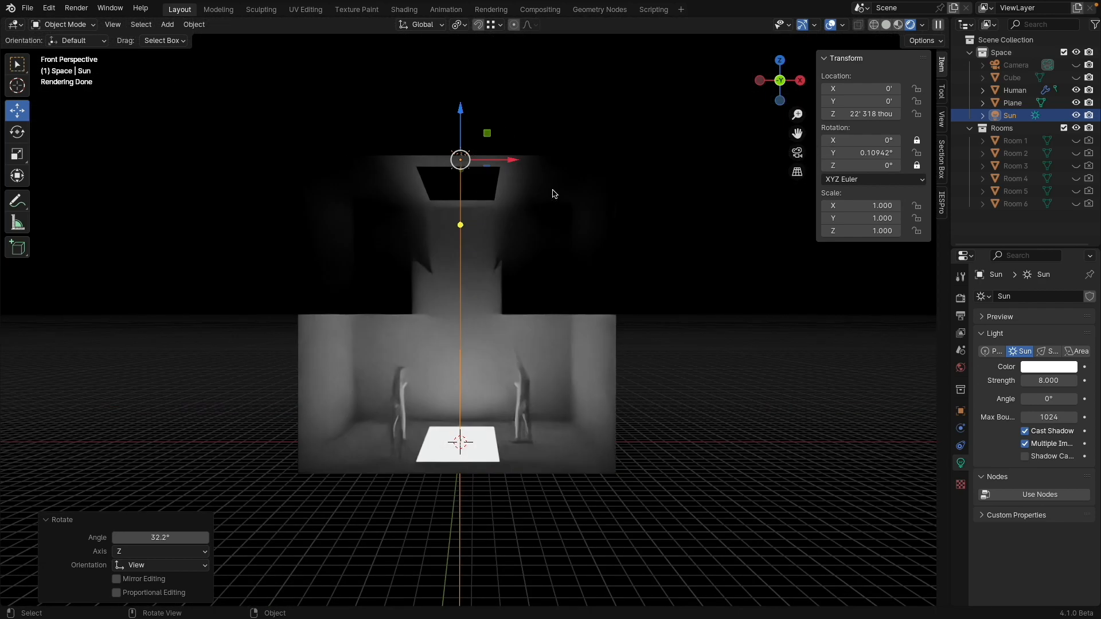
key(r)
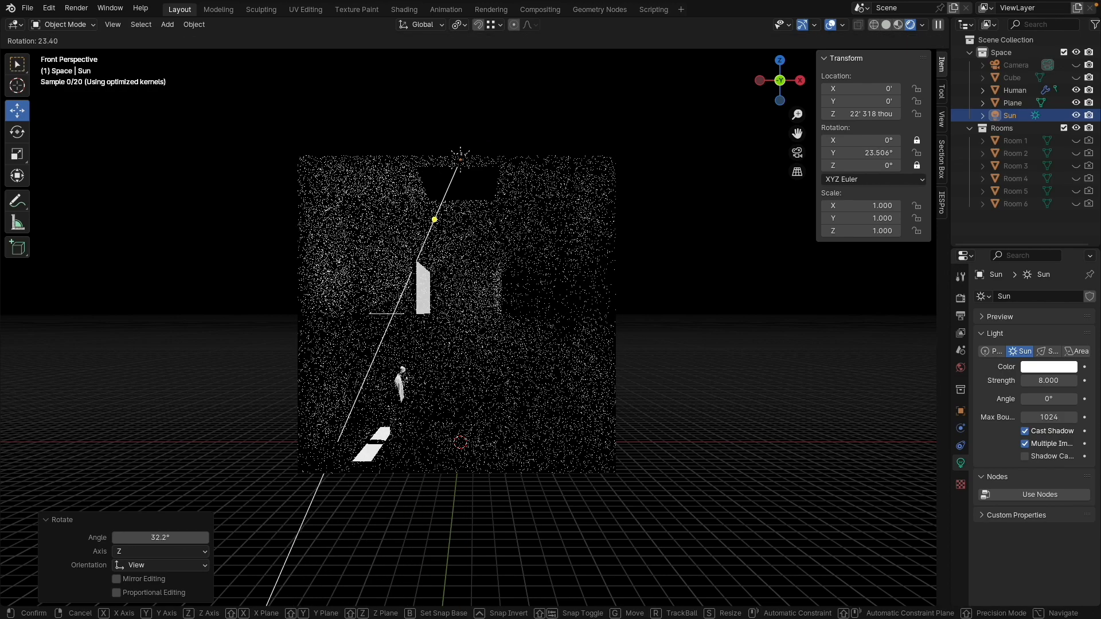
click(450, 436)
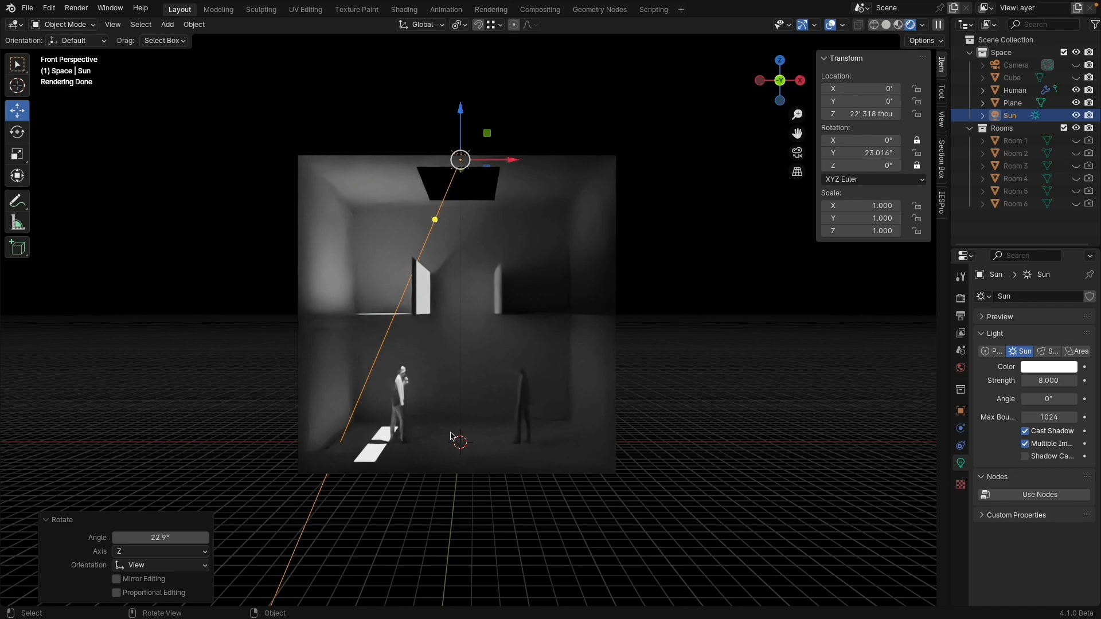
- Return to solid shading and enter Edit Mode on the two-storey room
middle_drag(531, 382, 500, 408)
key(z)
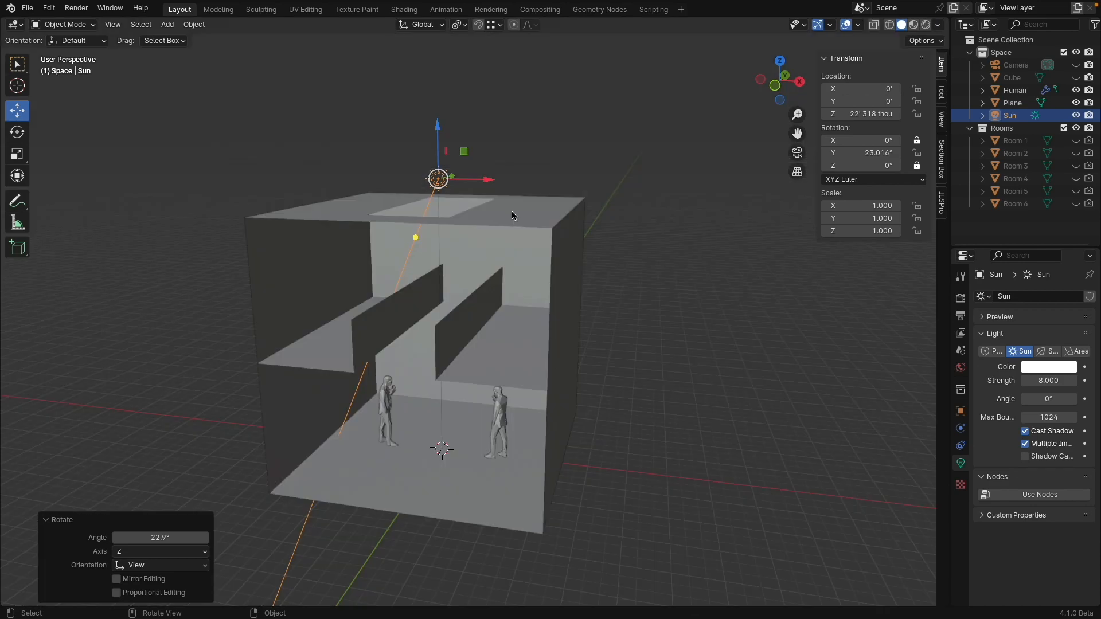
click(511, 209)
middle_drag(512, 208, 499, 224)
key(Tab)
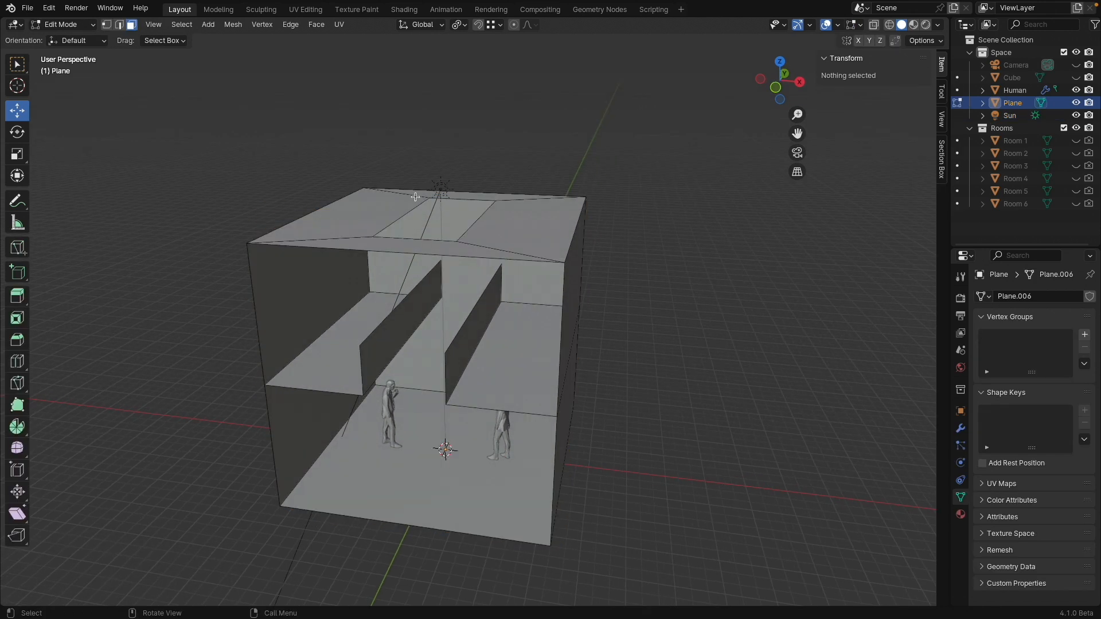
- Select the border edges of the ceiling skylight and extrude them 6' upward along Z
click(119, 25)
click(403, 215)
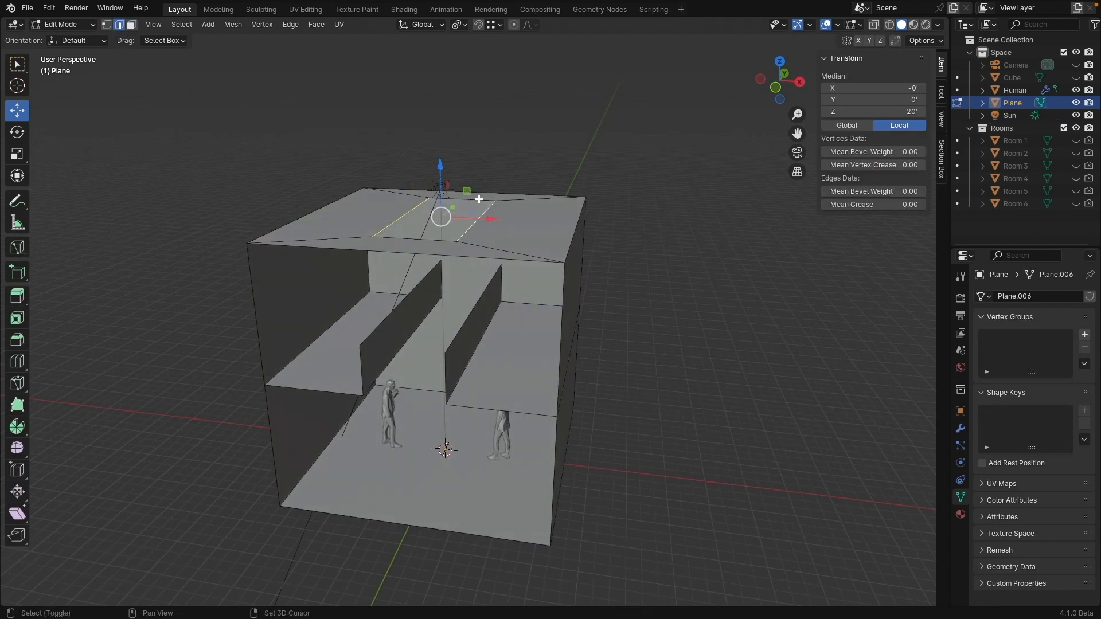
shift+click(433, 239)
key(e)
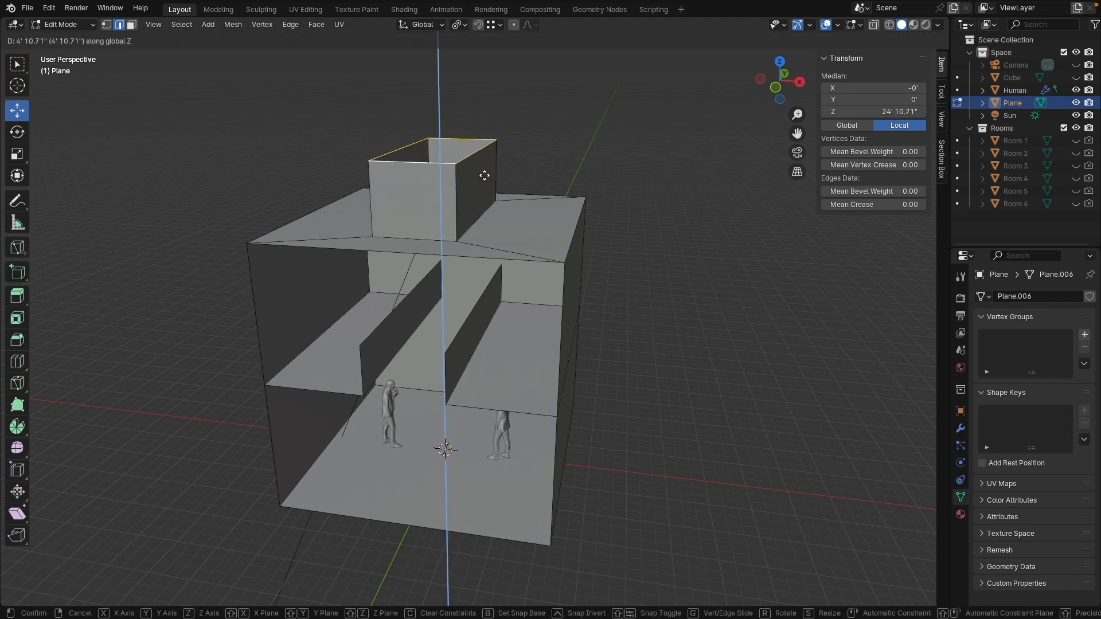
text(6)
key(Return)
- Scale the top of the raised skylight shaft along X into a narrow ridge and cap it with a face
middle_drag(485, 176, 634, 180)
key(s)
key(x)
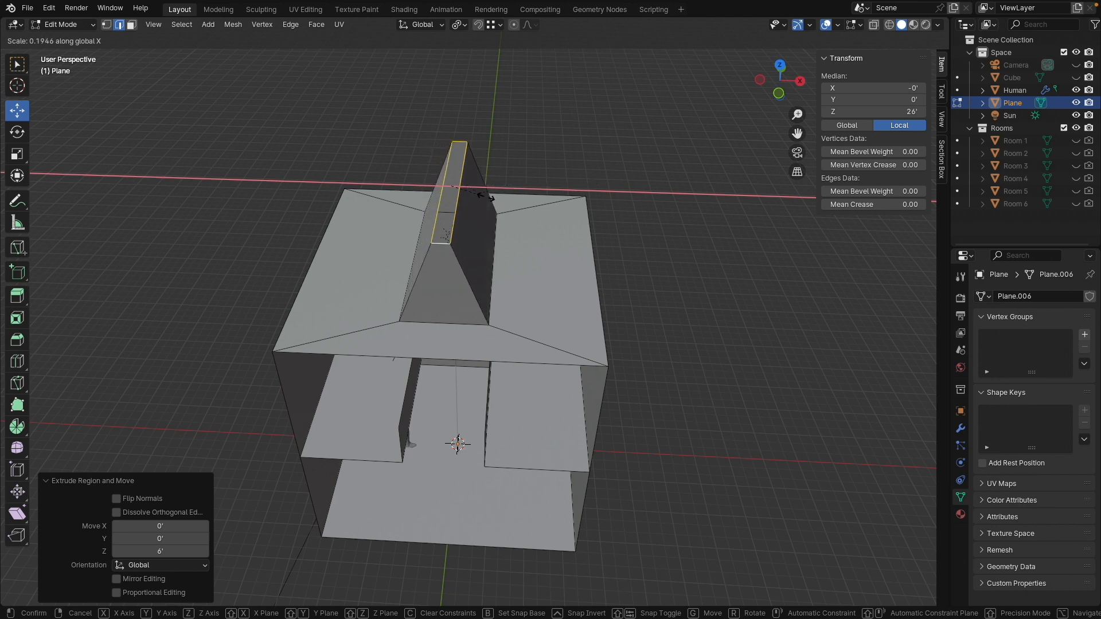
click(491, 183)
middle_drag(528, 210, 275, 79)
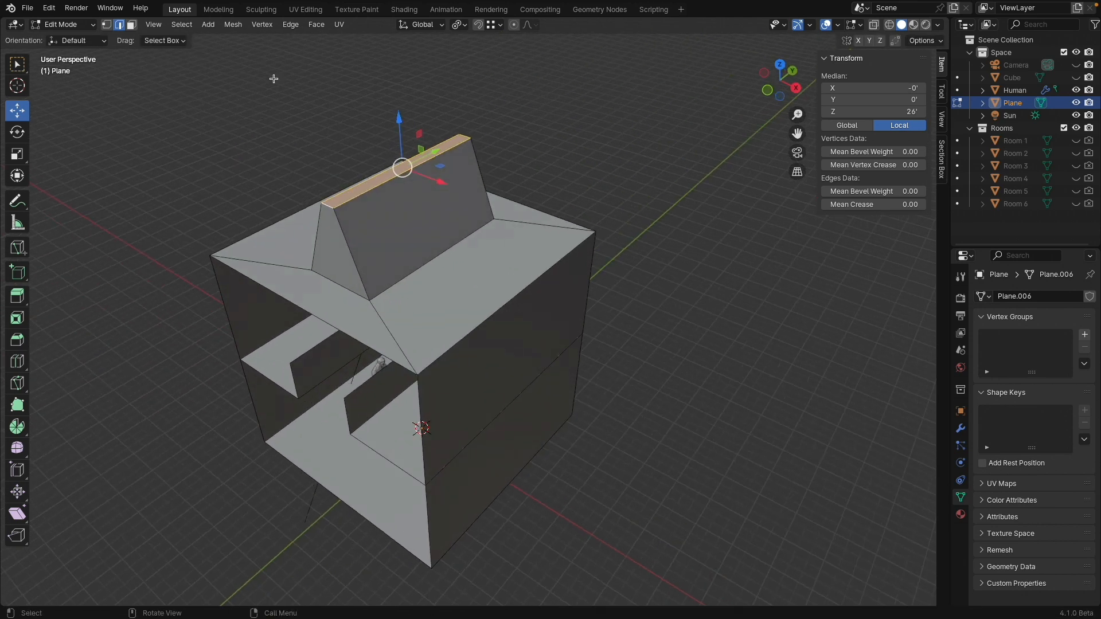
- Inset the two long sloping faces of the raised skylight by about 6.5"
click(389, 207)
middle_drag(392, 207, 490, 218)
shift+click(498, 220)
middle_drag(585, 223, 518, 216)
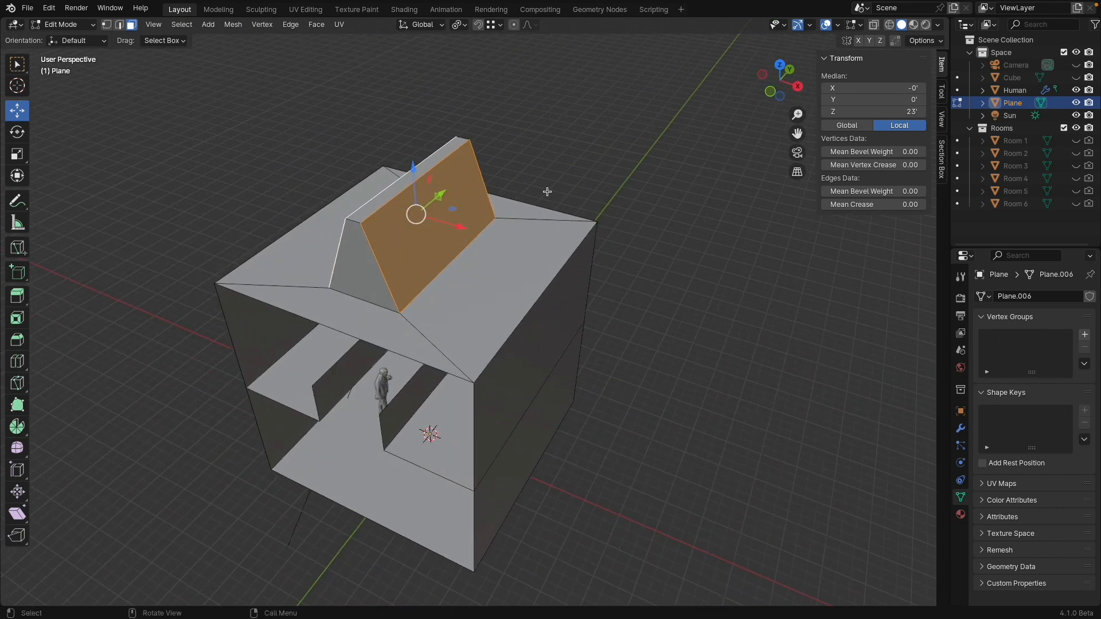
key(i)
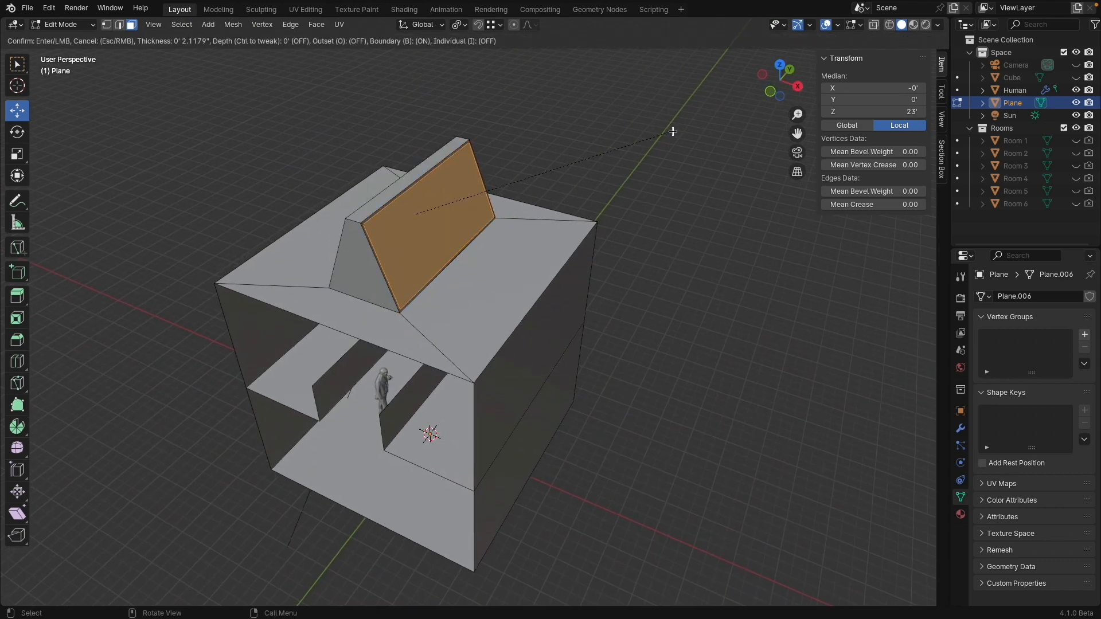
click(587, 134)
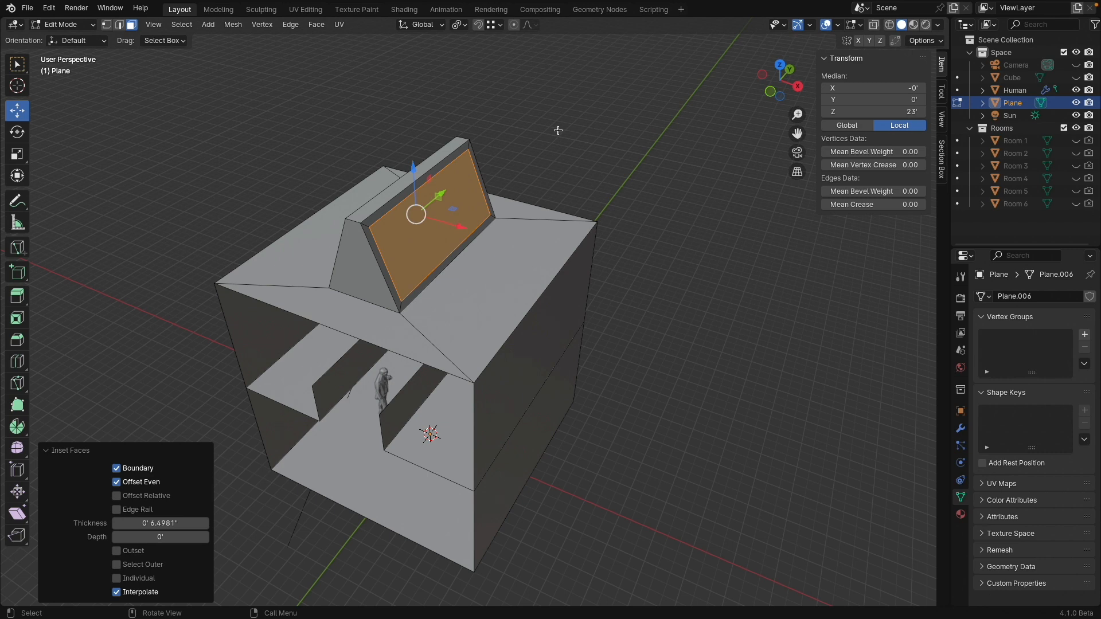
- Split the two inset faces from the surrounding mesh and hide all unselected geometry
key(p)
key(y)
mouse_move(510, 152)
middle_down()
mouse_move(505, 229)
mouse_move(531, 150)
middle_up()
key(g)
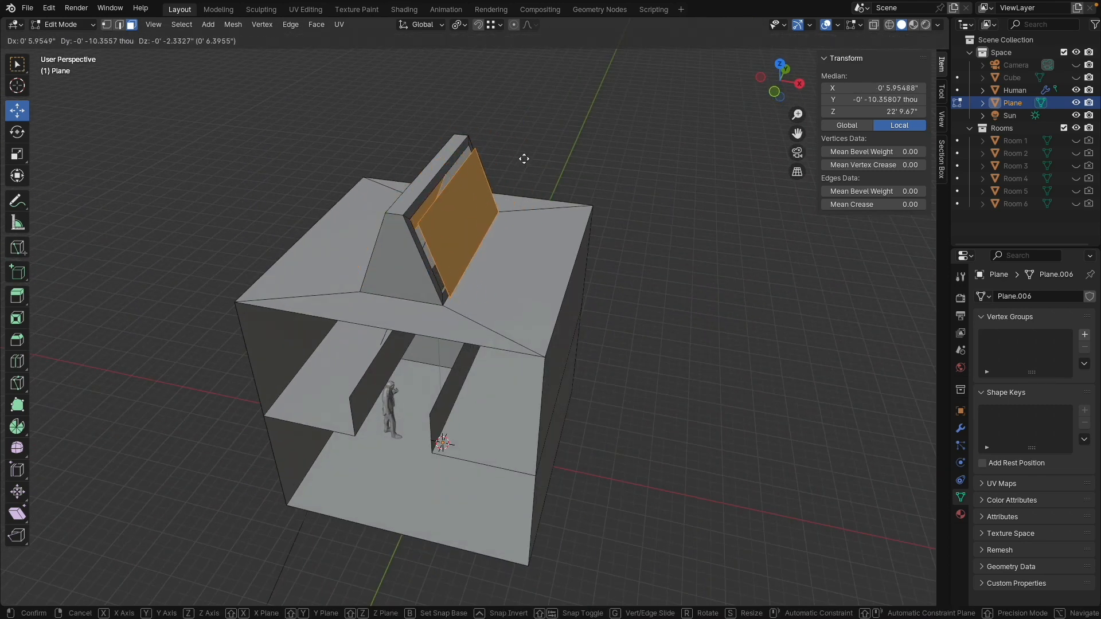
key(Escape)
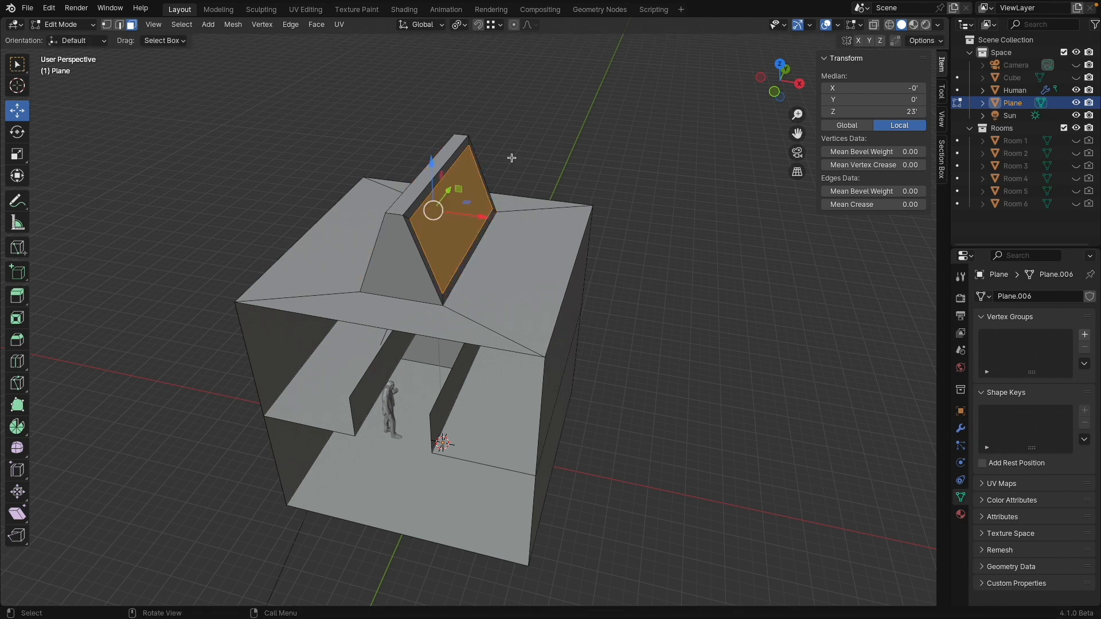
key(shift)
key(shift+h)
middle_drag(504, 160, 475, 164)
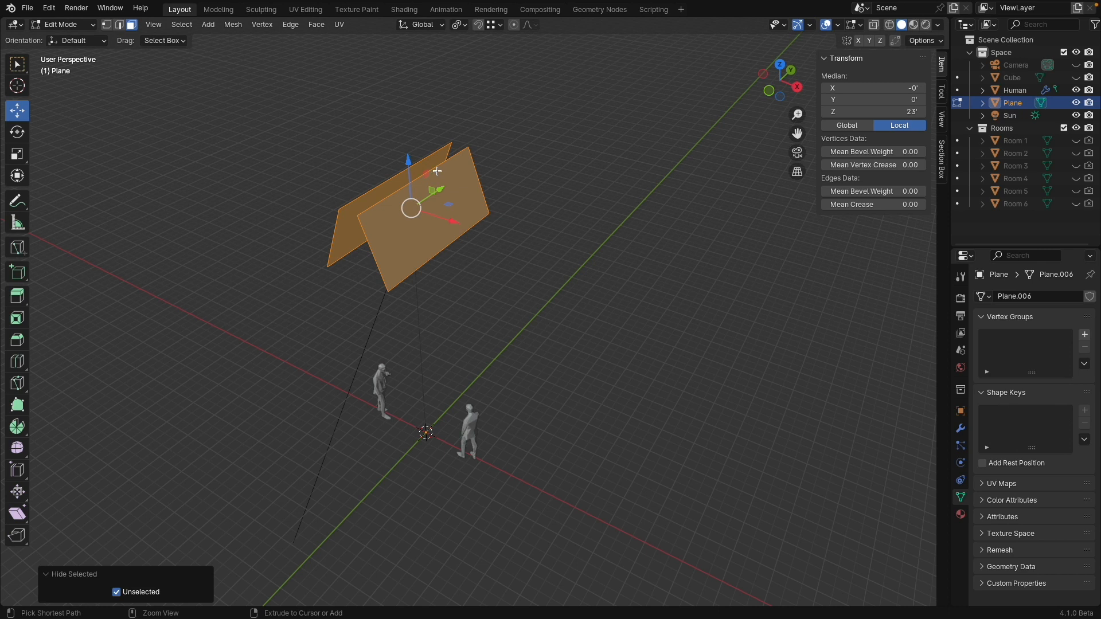
- Divide each of the two sloping panels with five evenly spaced, centred loop cuts
key(ctrl+r)
scroll(437, 170, up, 4)
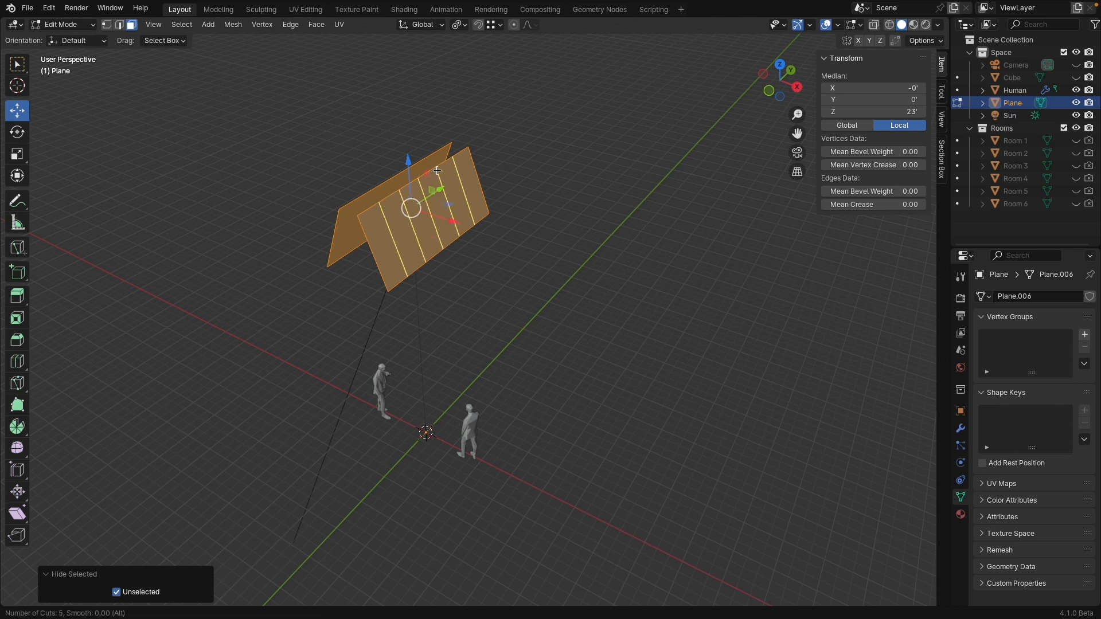
click(437, 171)
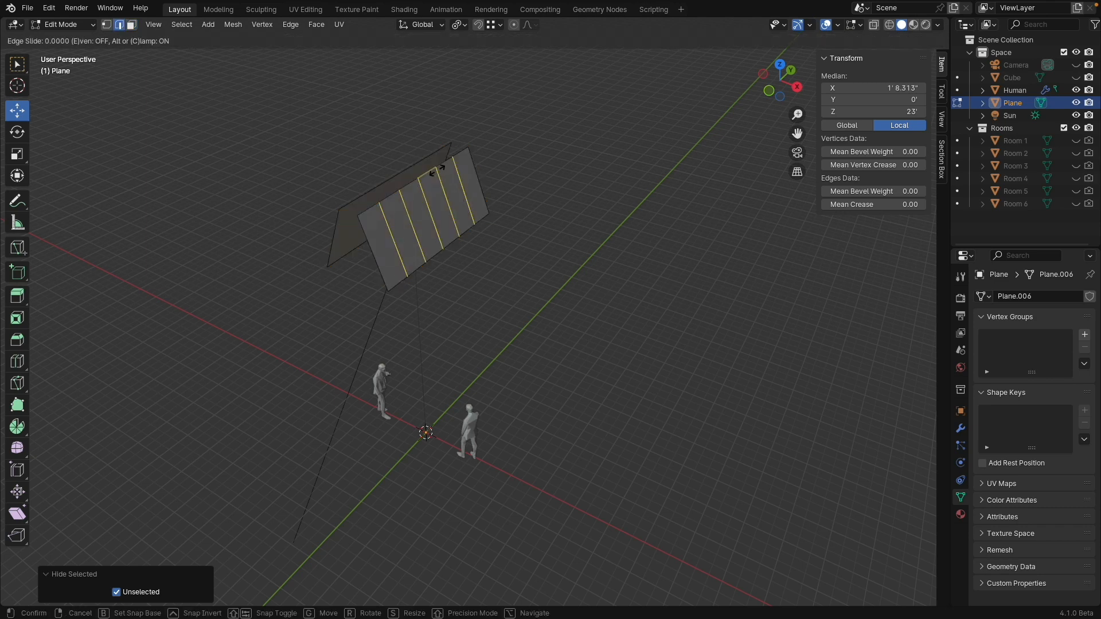
right_click(436, 170)
middle_drag(369, 167, 544, 222)
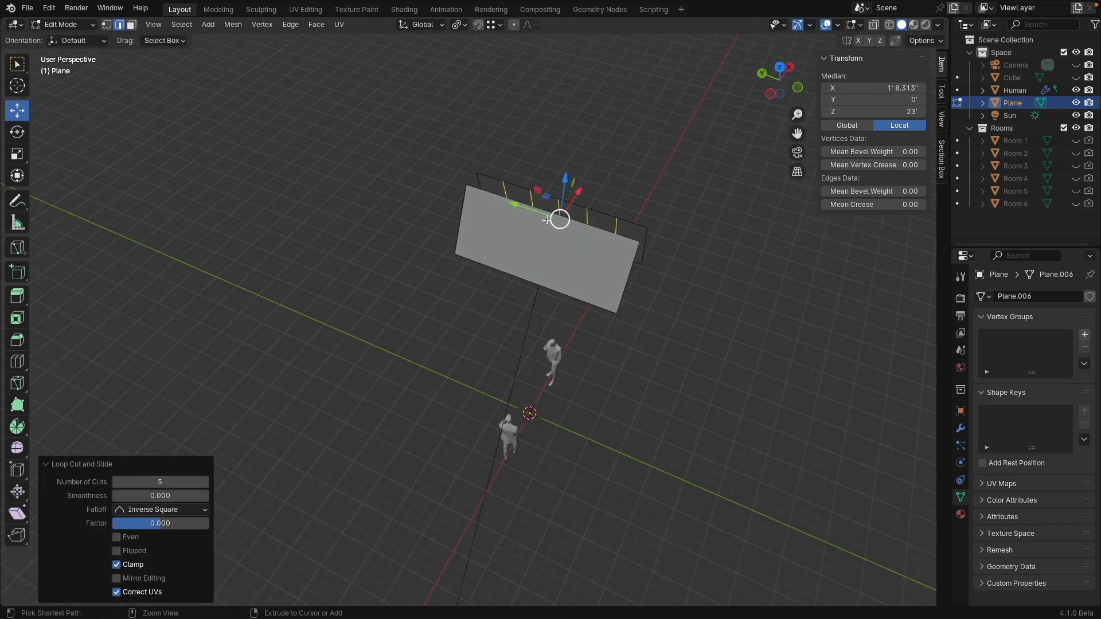
key(ctrl+r)
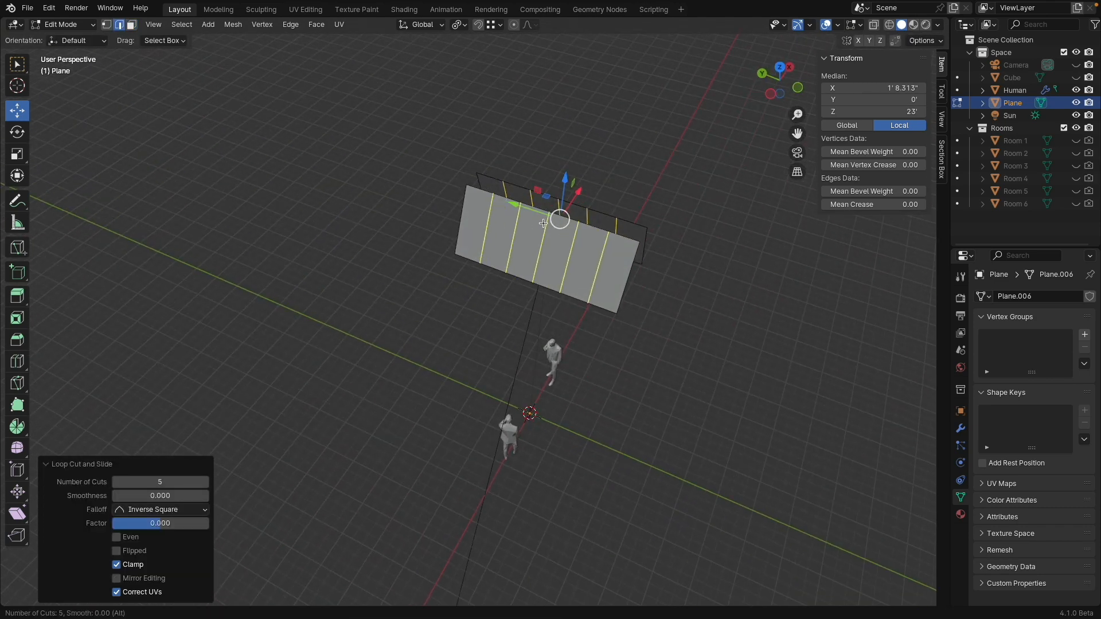
click(543, 223)
right_click(543, 223)
middle_drag(543, 223, 467, 194)
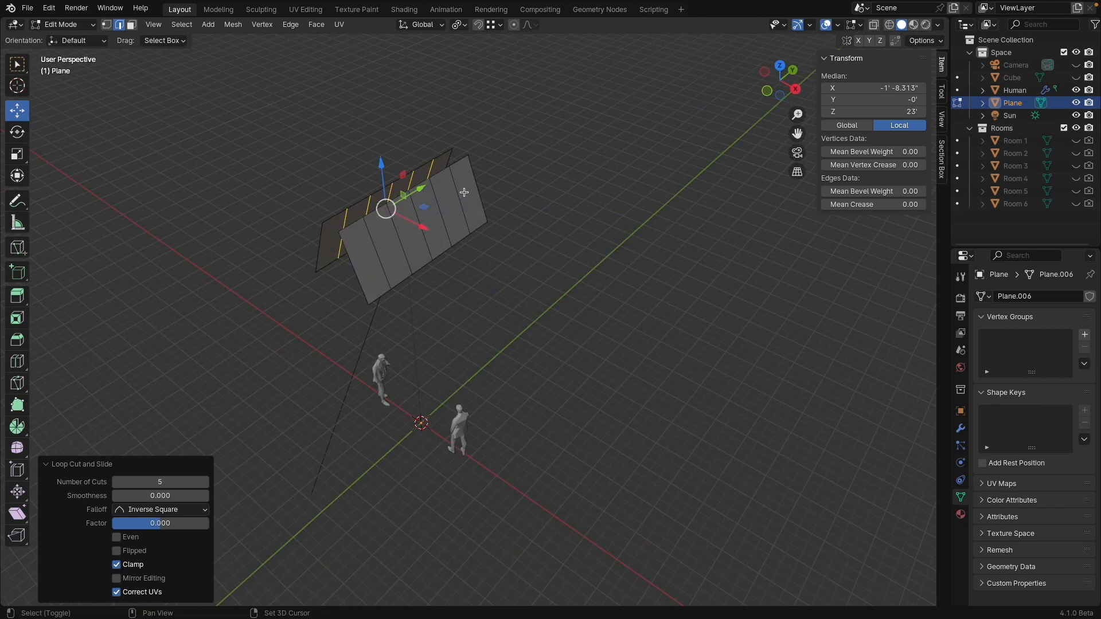
- Select the cut edges on both panels and bevel them into strips with a width of about 2.6"
shift+click(463, 193)
shift+click(444, 229)
shift+click(431, 245)
shift+click(398, 262)
shift+click(388, 268)
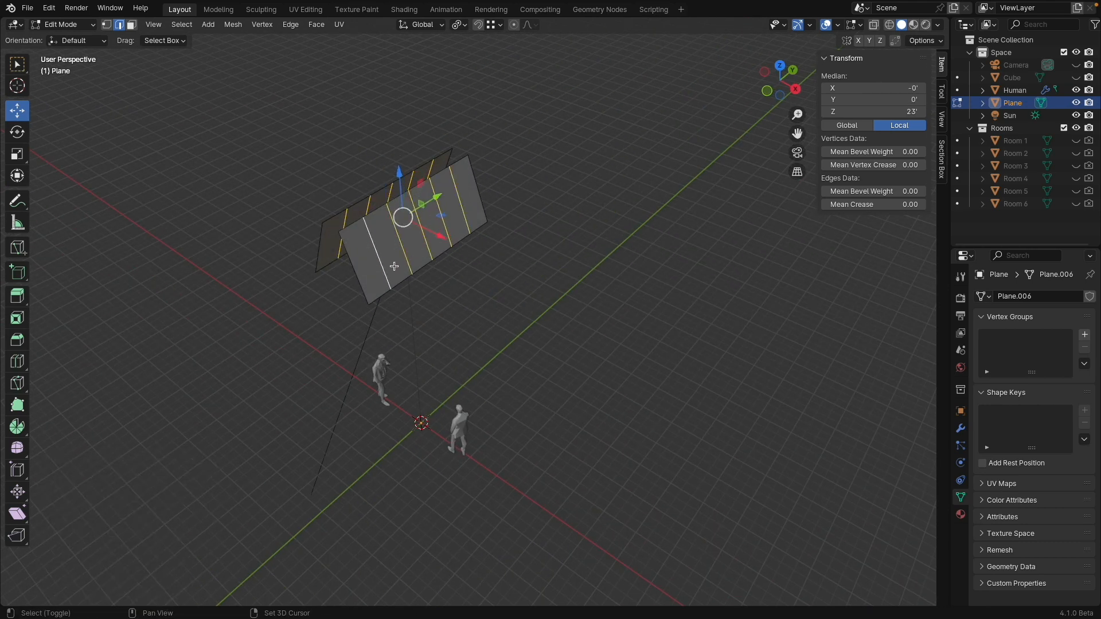
key(ctrl+b)
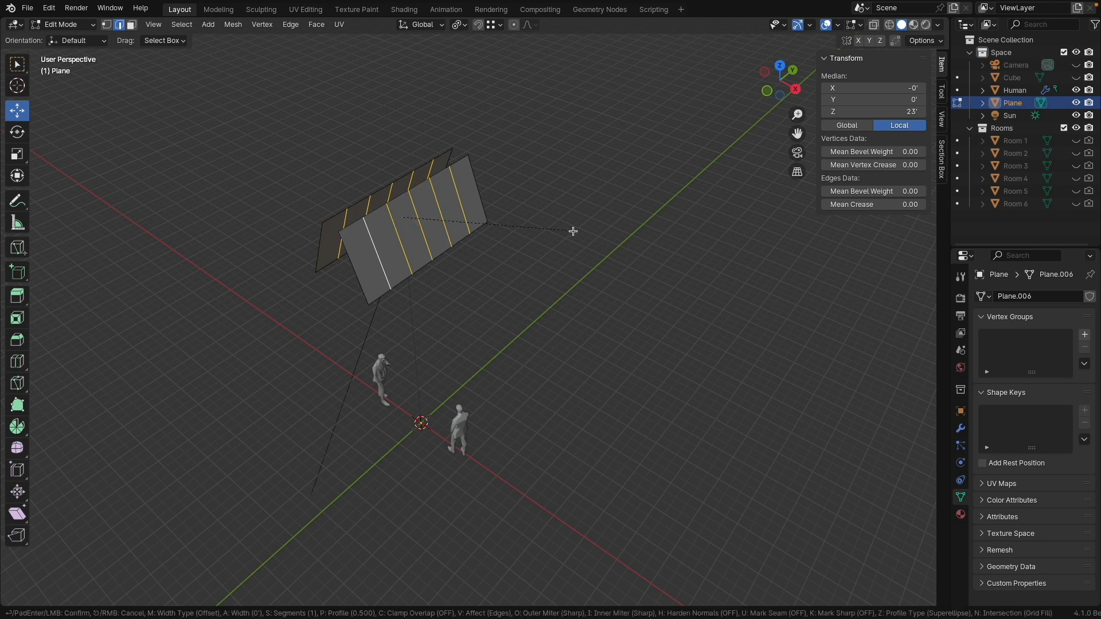
click(576, 233)
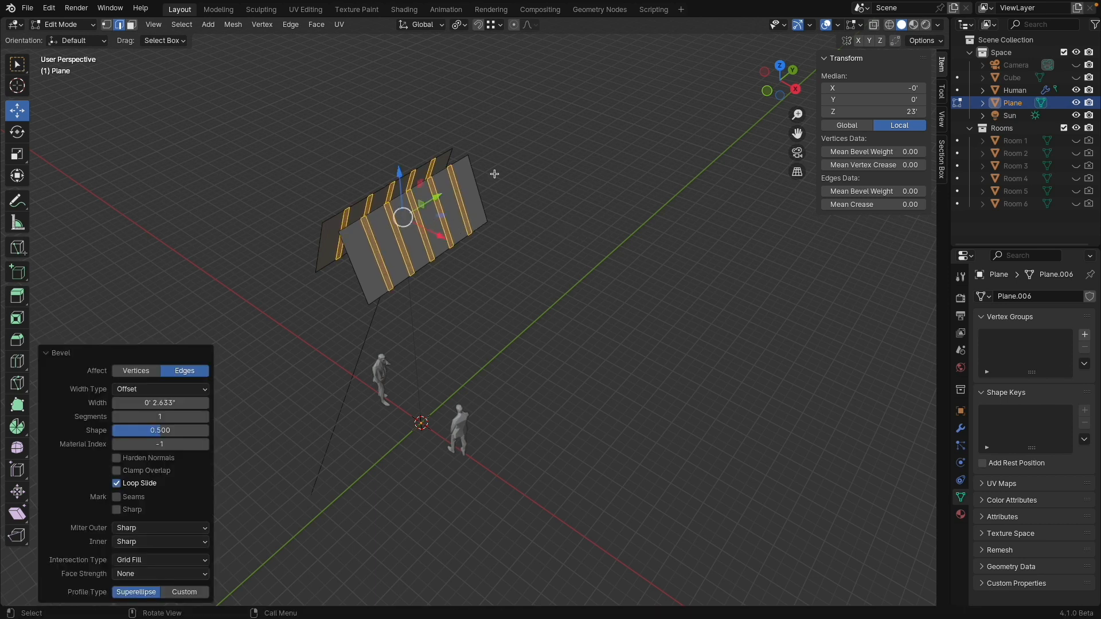
- Invert the selection and delete its edges so only the mullion strips of both panels remain
click(181, 24)
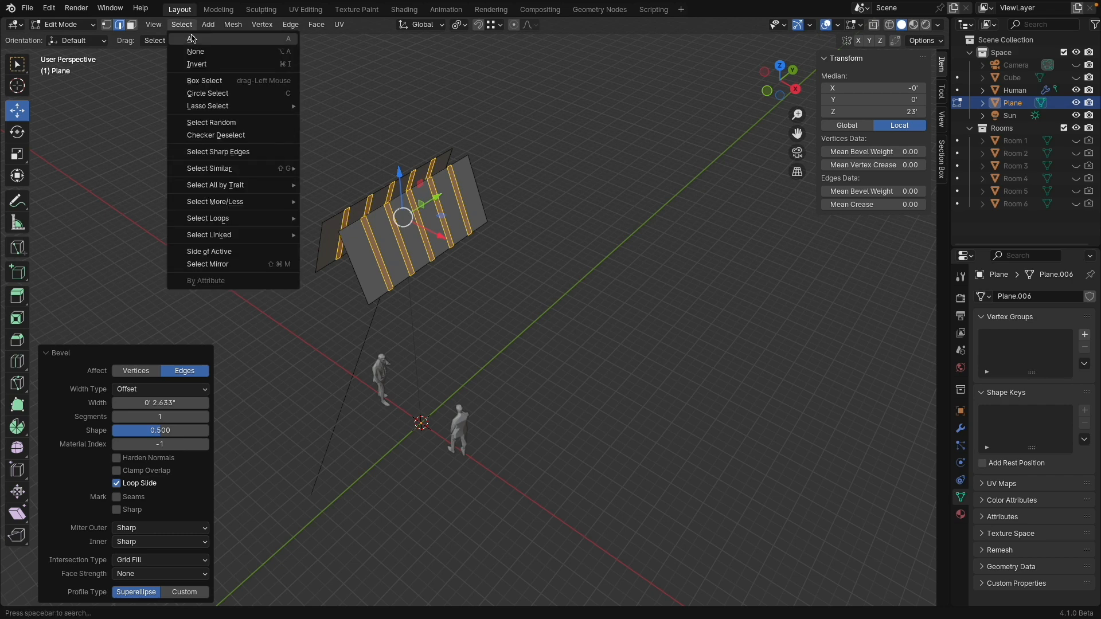
click(232, 64)
key(x)
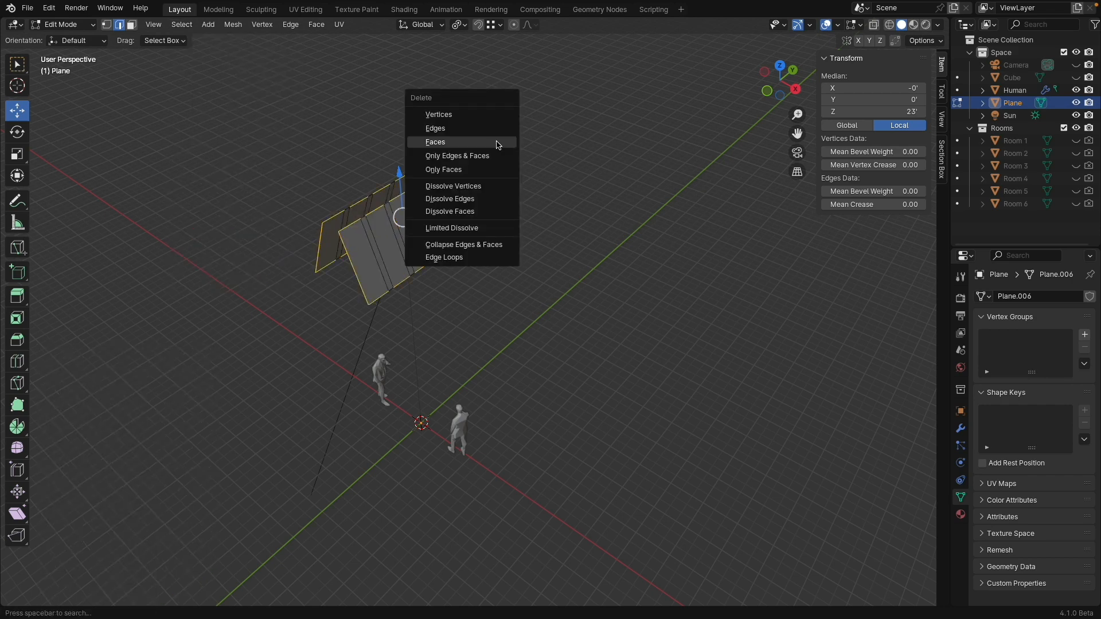
click(493, 129)
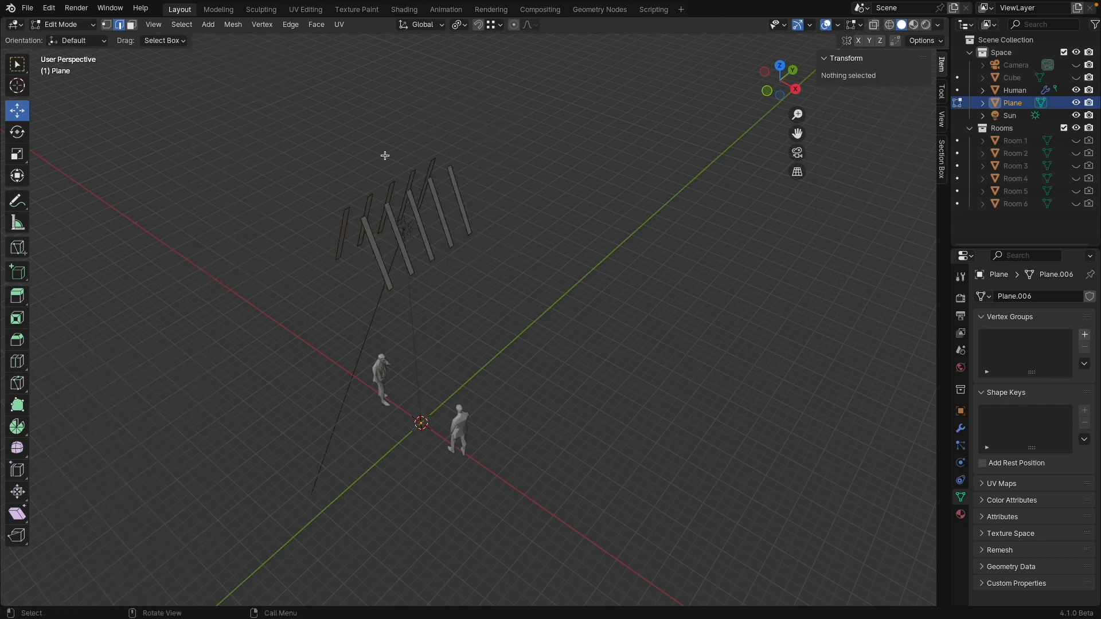
- Reveal the hidden room geometry and show the model in Object Mode with rendered shading
key(alt+h)
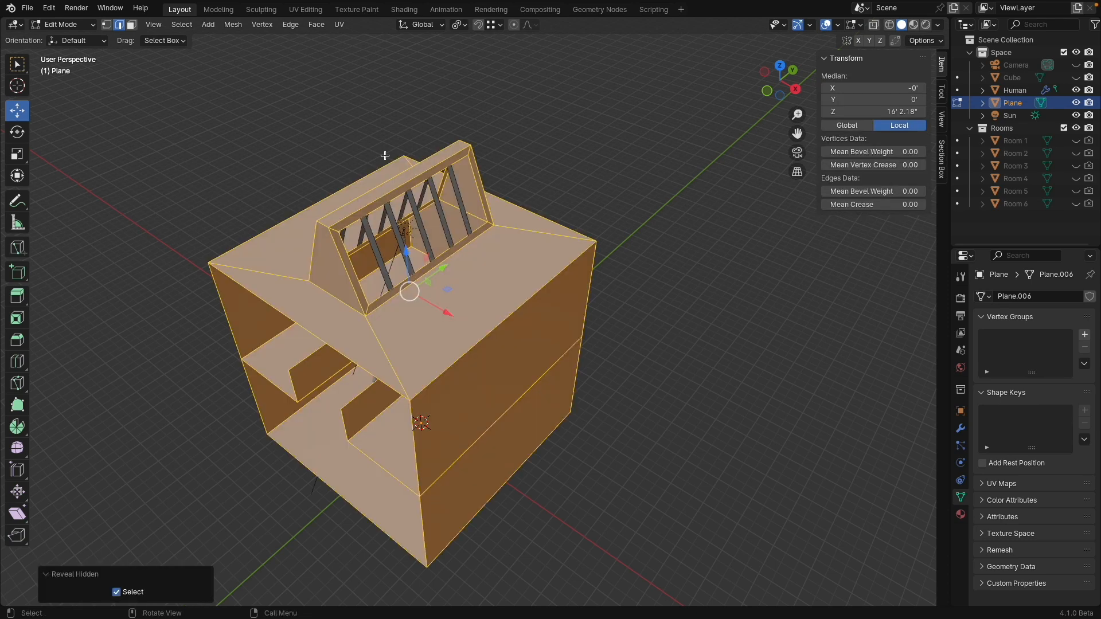
middle_drag(395, 251, 371, 186)
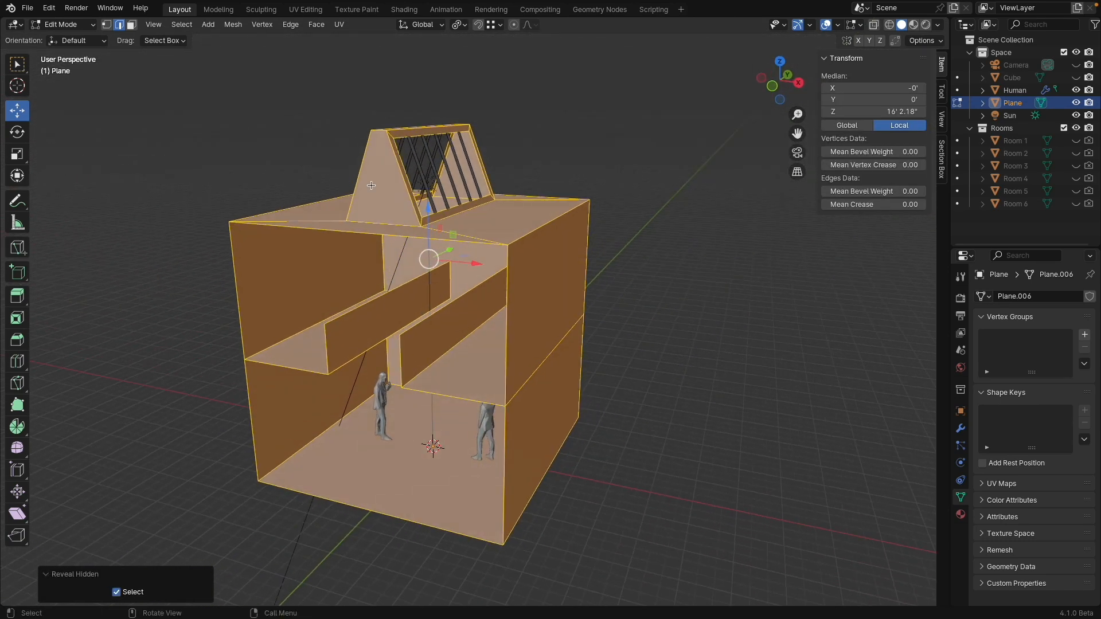
click(67, 26)
click(69, 37)
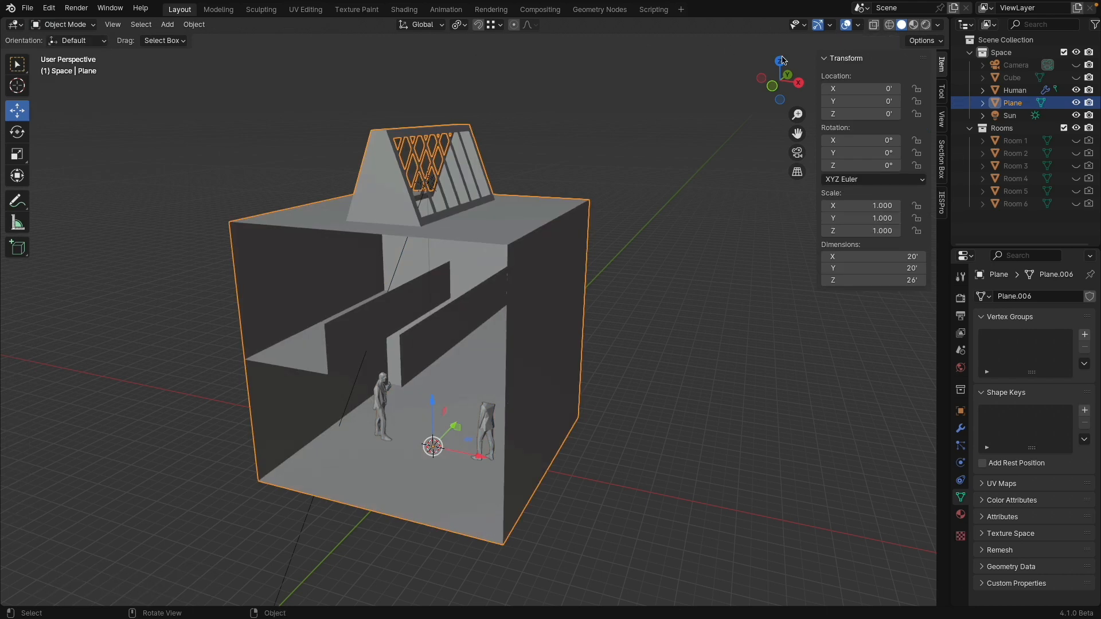
click(925, 26)
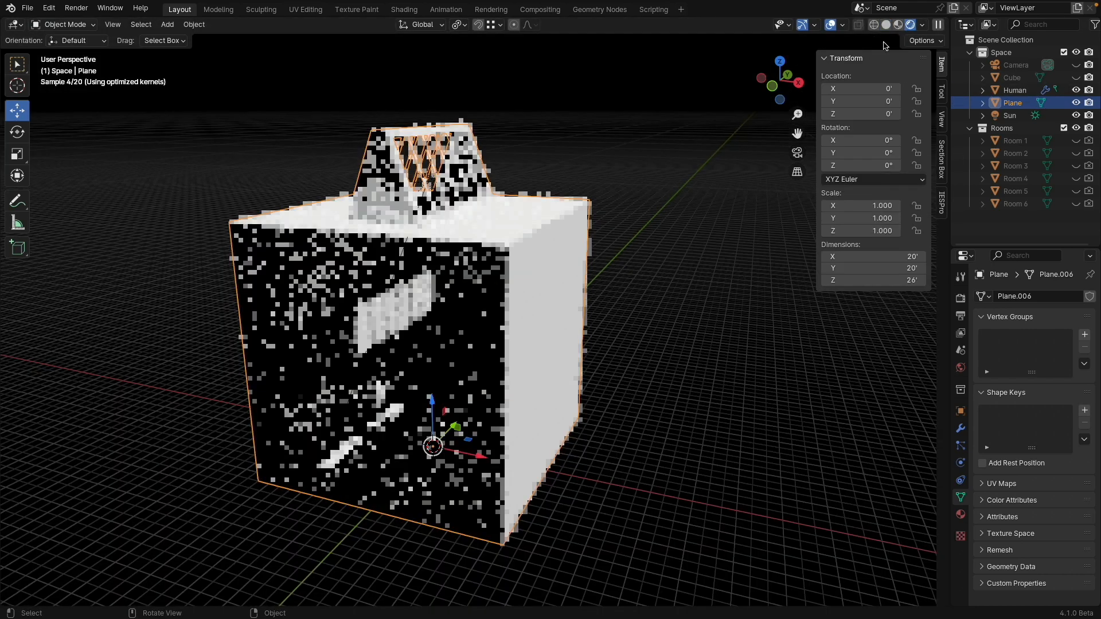
- Select the Sun and rotate it to about 25.7° on Y
click(398, 275)
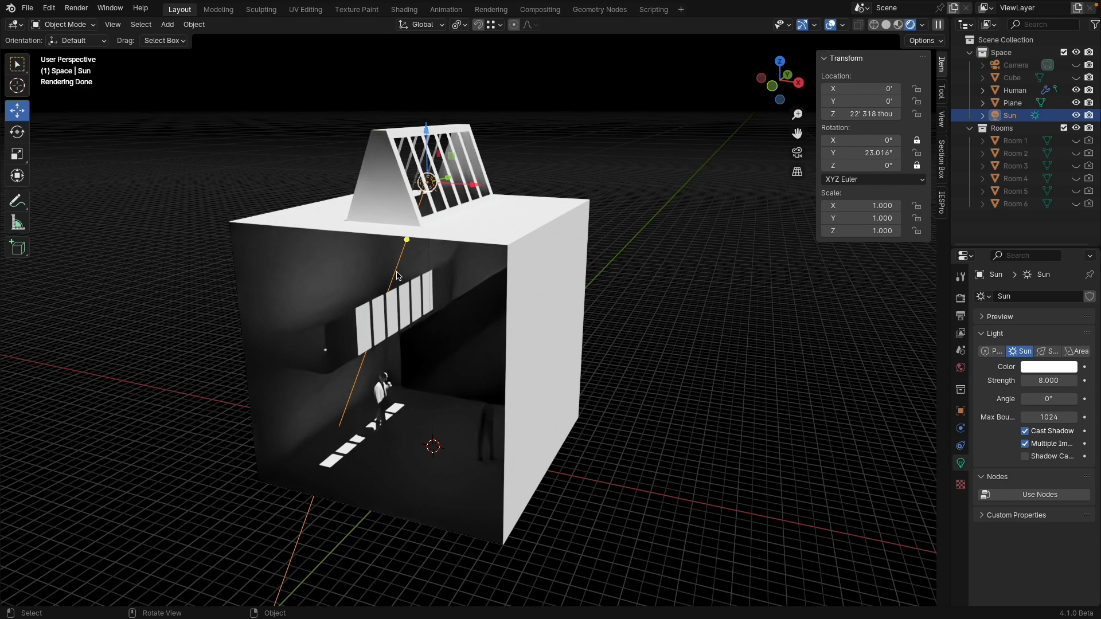
key(r)
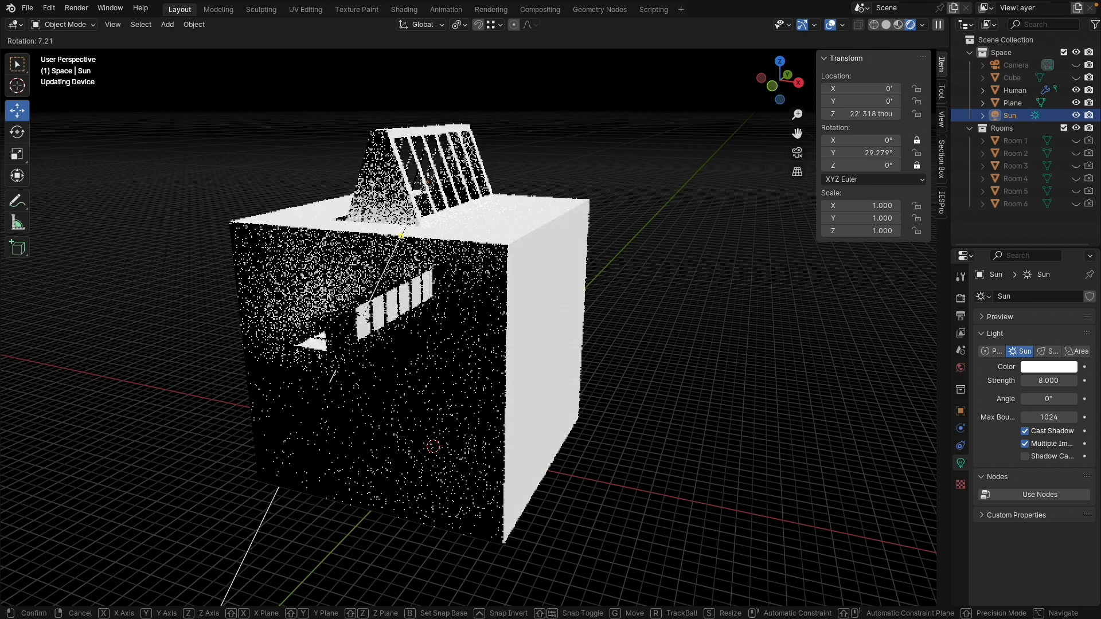
click(363, 325)
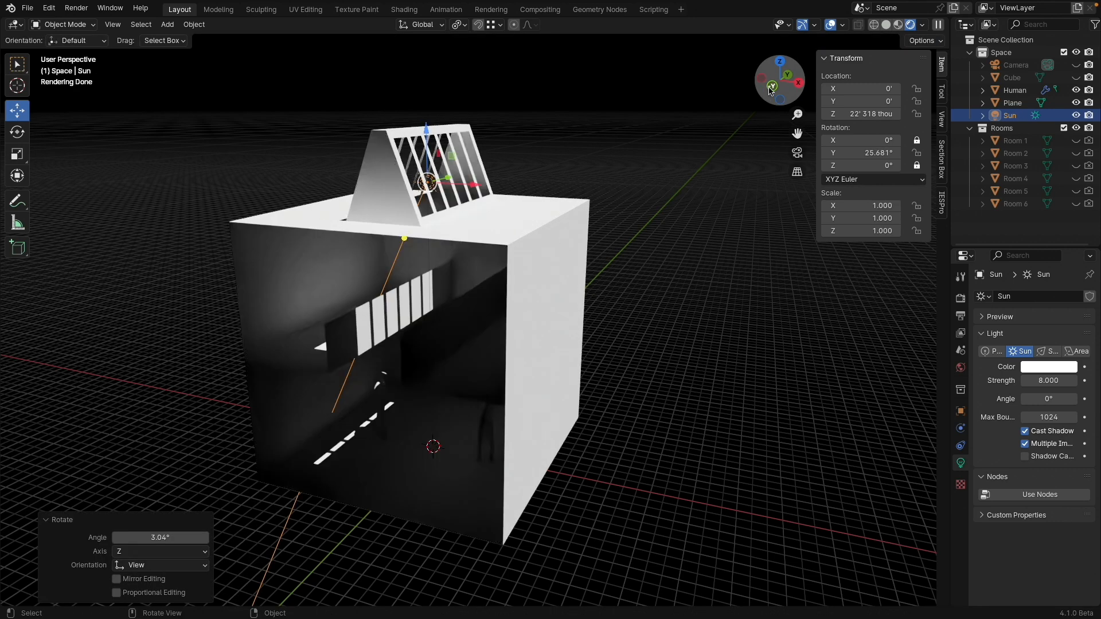
- View the room in front perspective and rotate the Sun to about 29.5° on Y
click(772, 86)
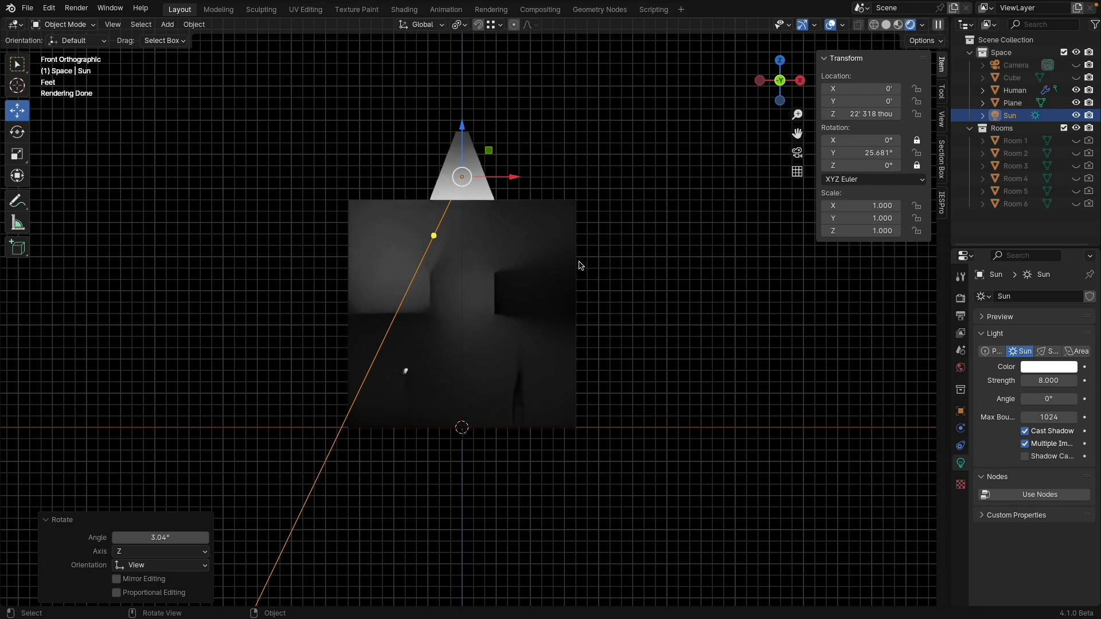
click(796, 172)
key(r)
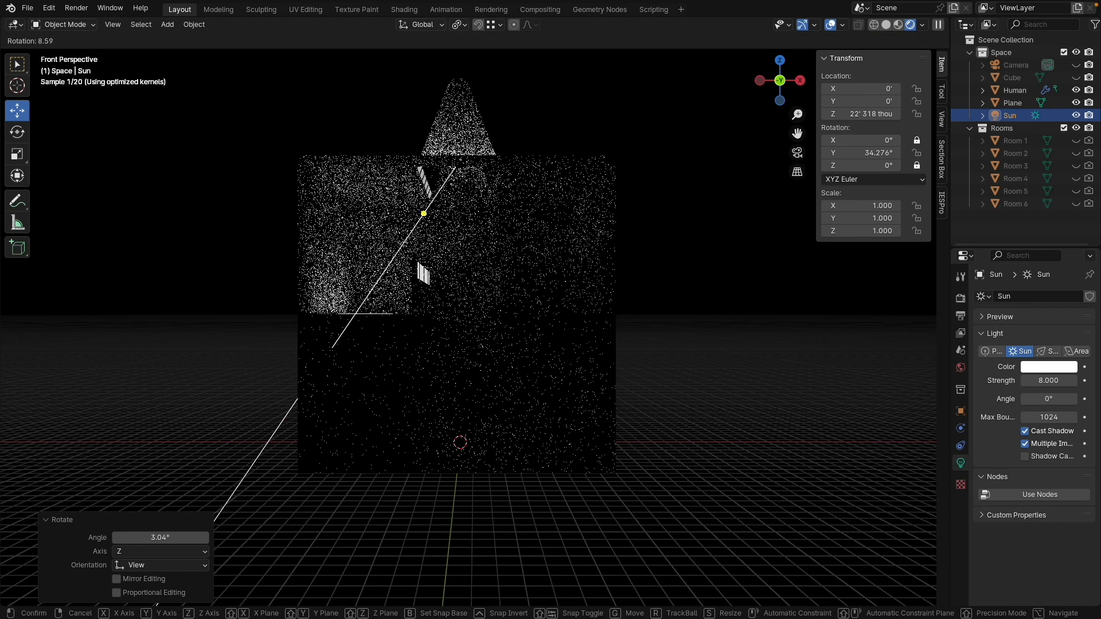
click(402, 345)
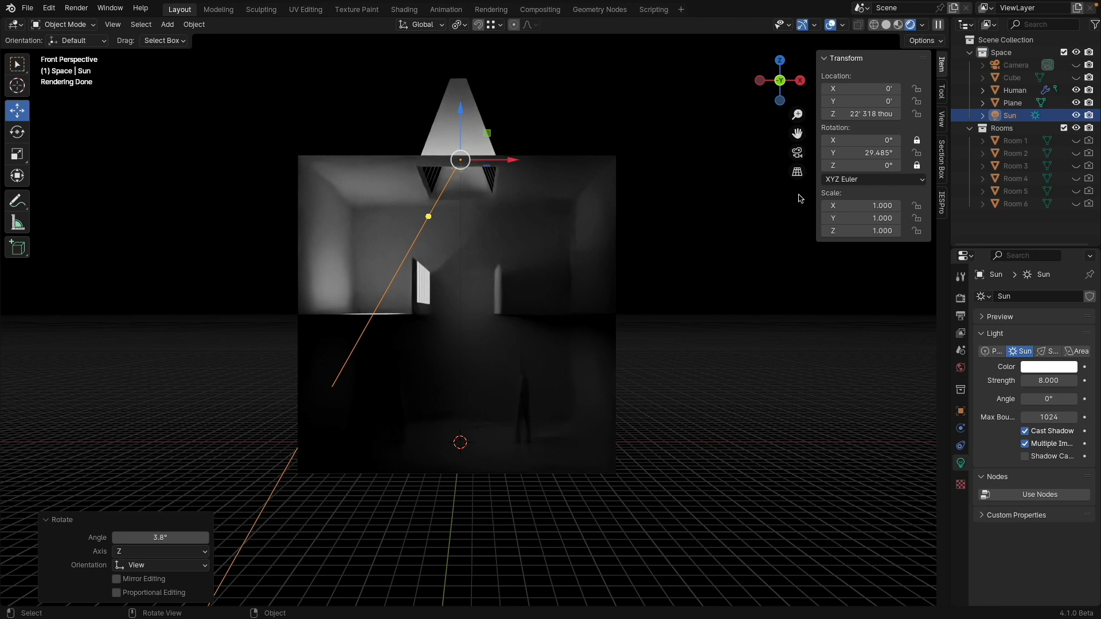
- Rename the room object "Plane" as "Room 7"
double_click(1012, 103)
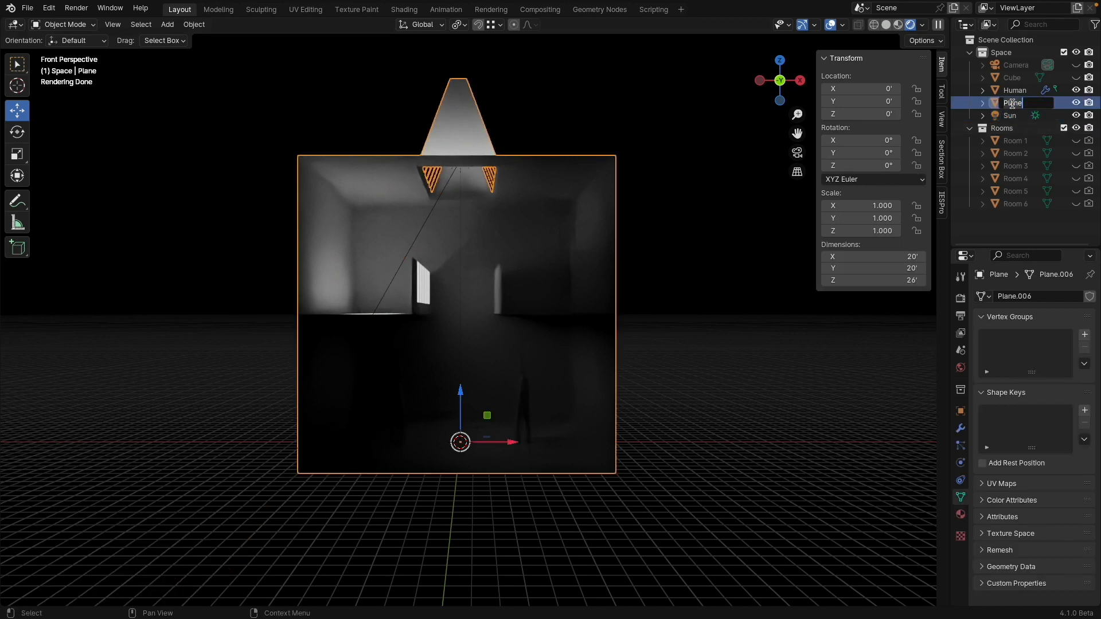
text(Room 7)
key(Return)
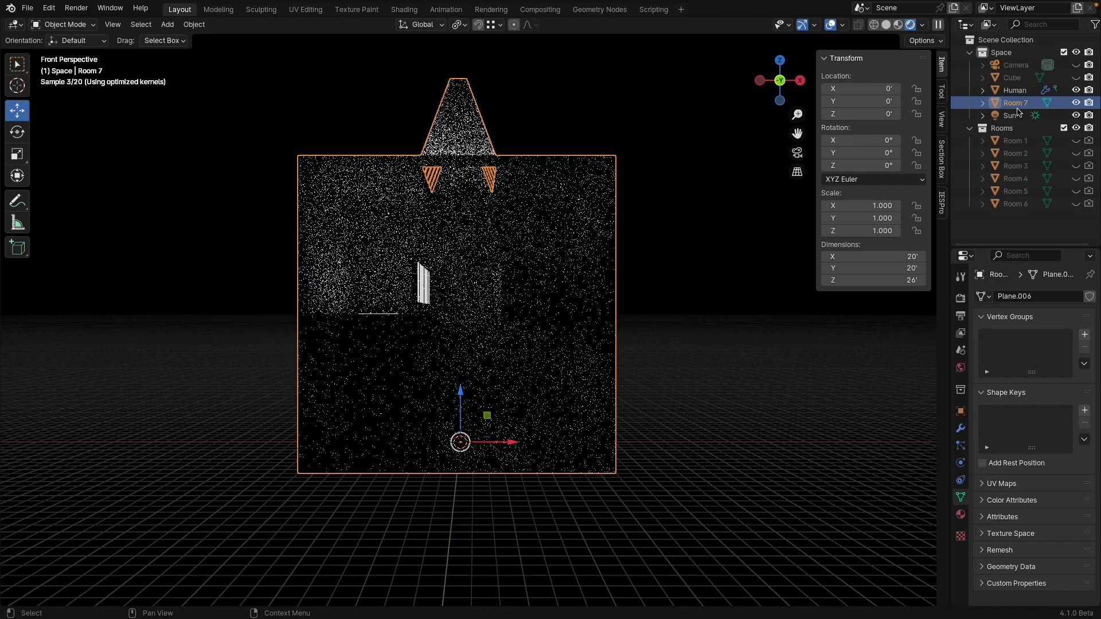
- Move Room 7 into the Rooms collection and hide it in the viewport
drag(1016, 105, 1002, 128)
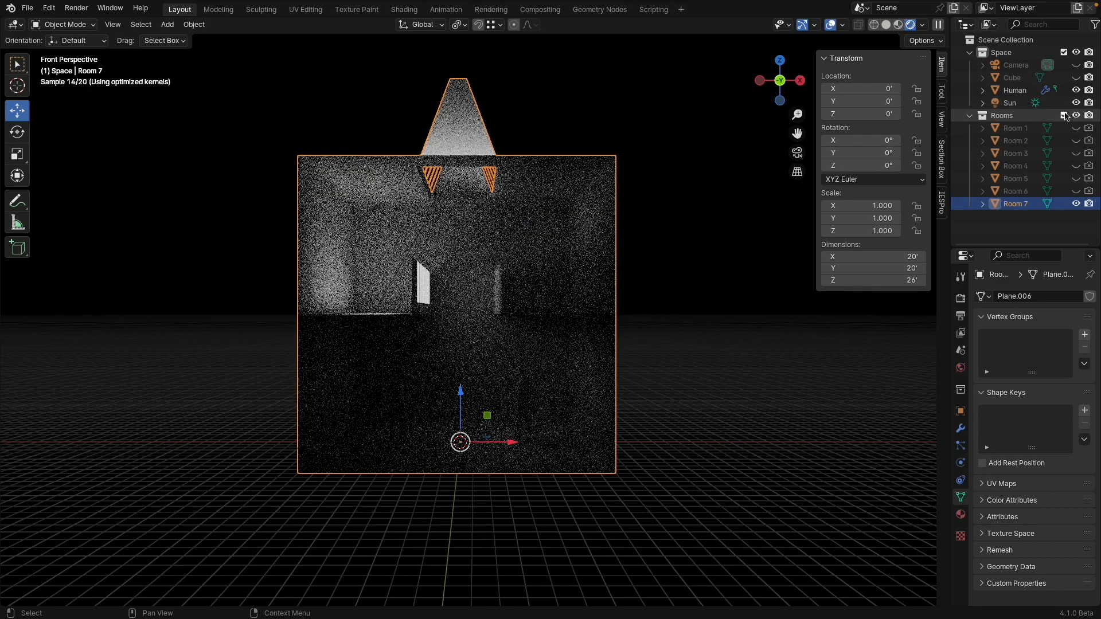
click(1076, 204)
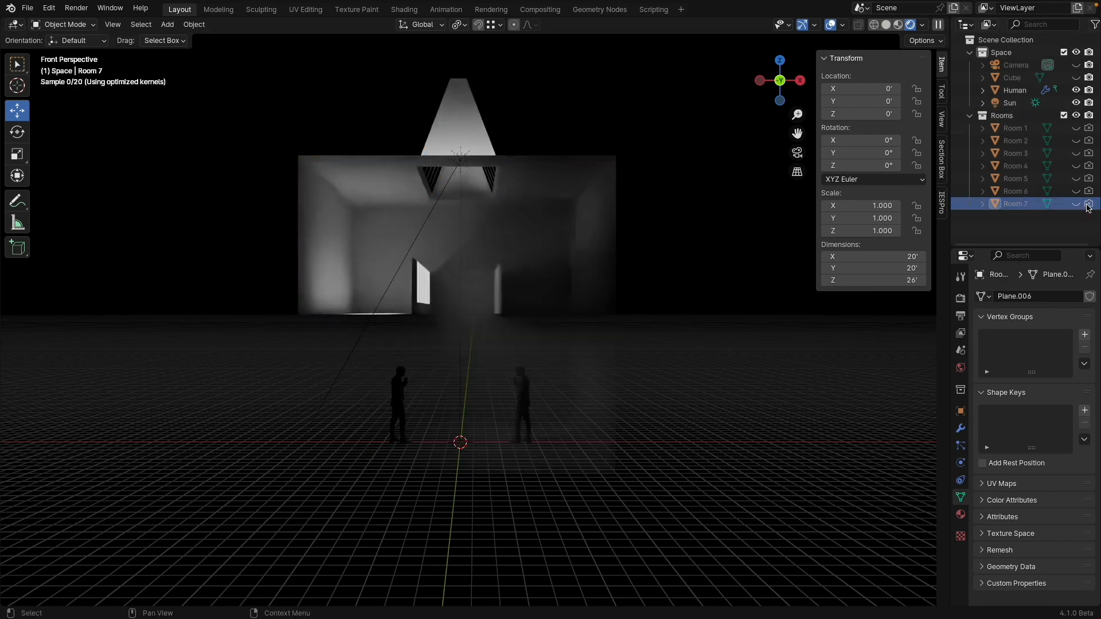
- Add a plane mesh and set its X and Y dimensions to 25 feet
key(shift+a)
mouse_move(491, 219)
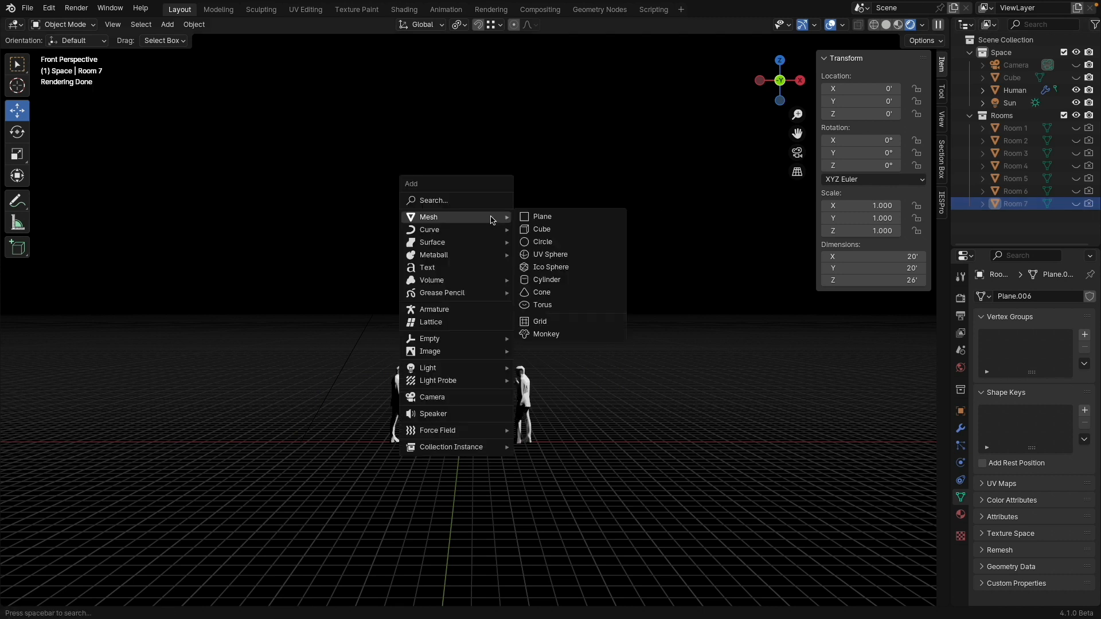
click(542, 221)
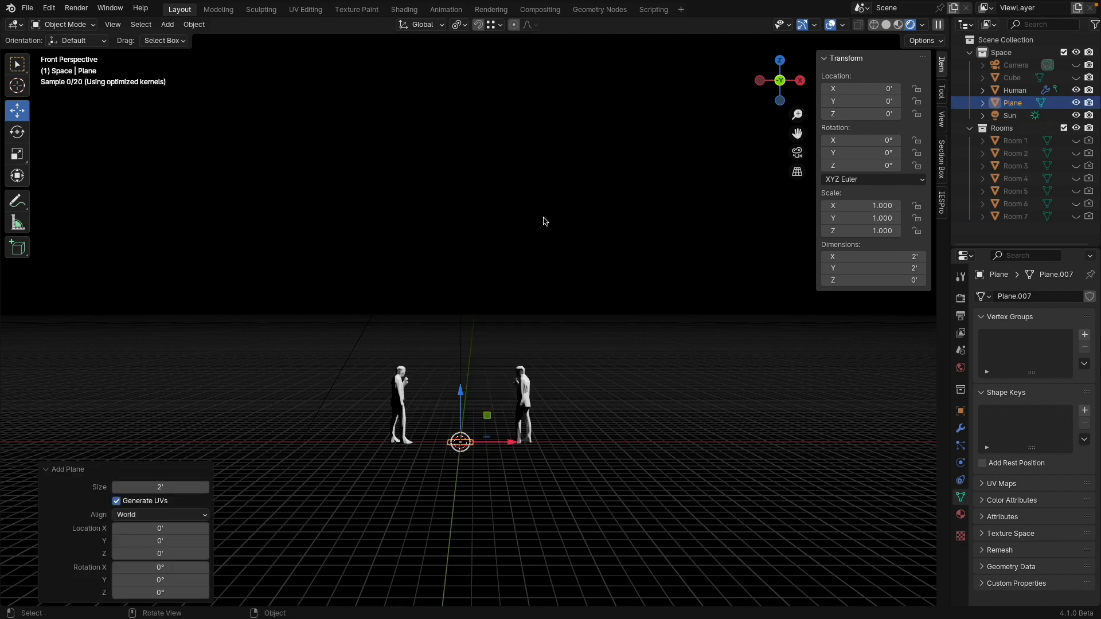
click(868, 256)
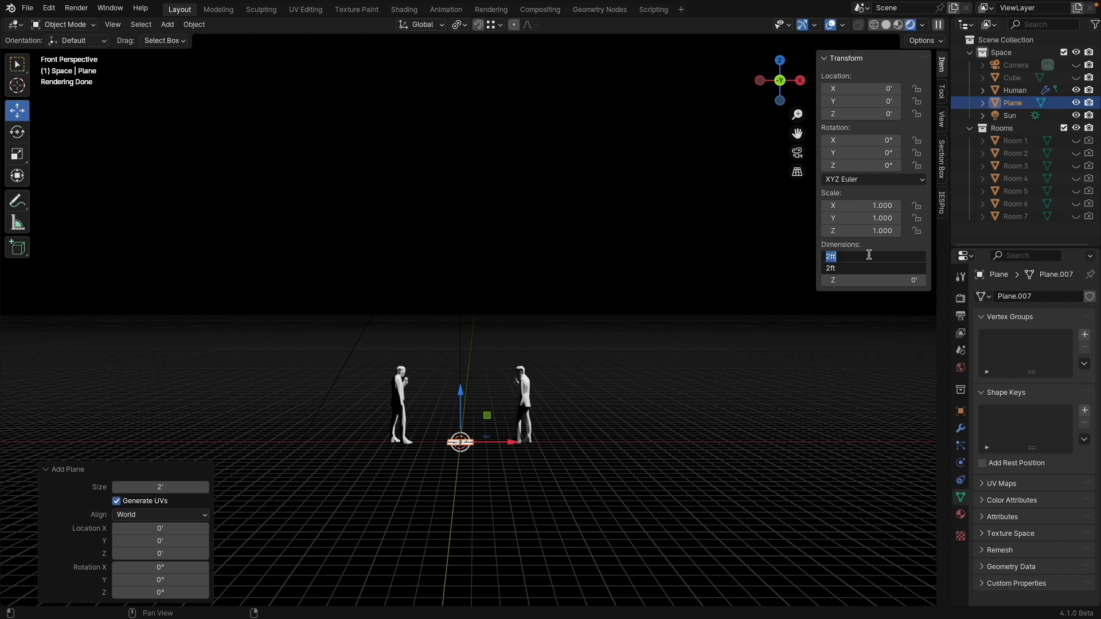
key(Return)
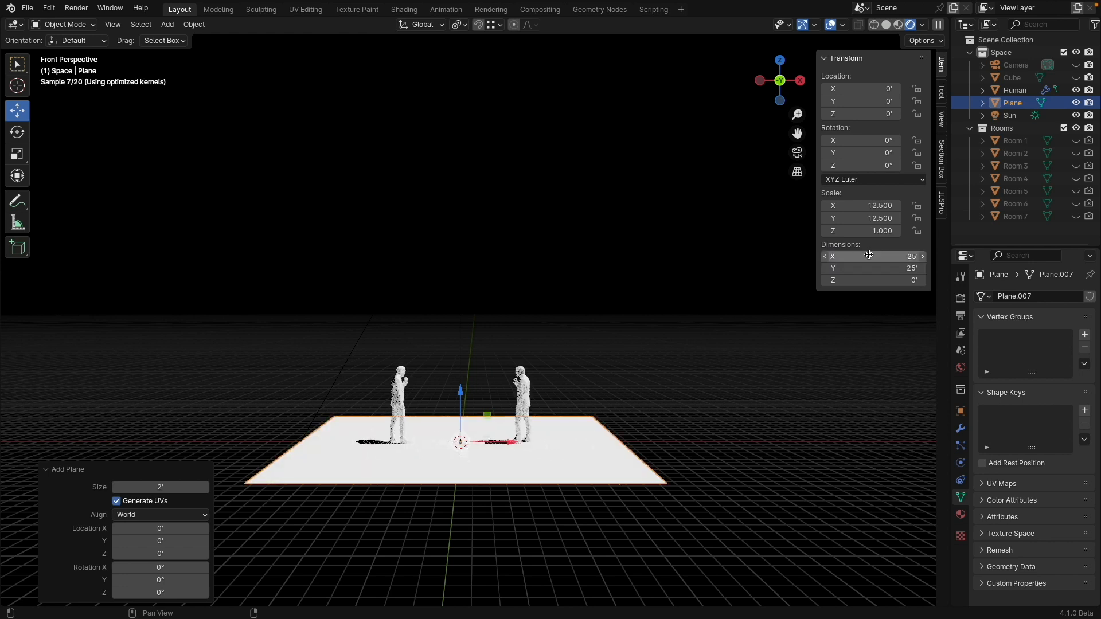
- Apply the scale transform of the 25-foot plane
click(203, 27)
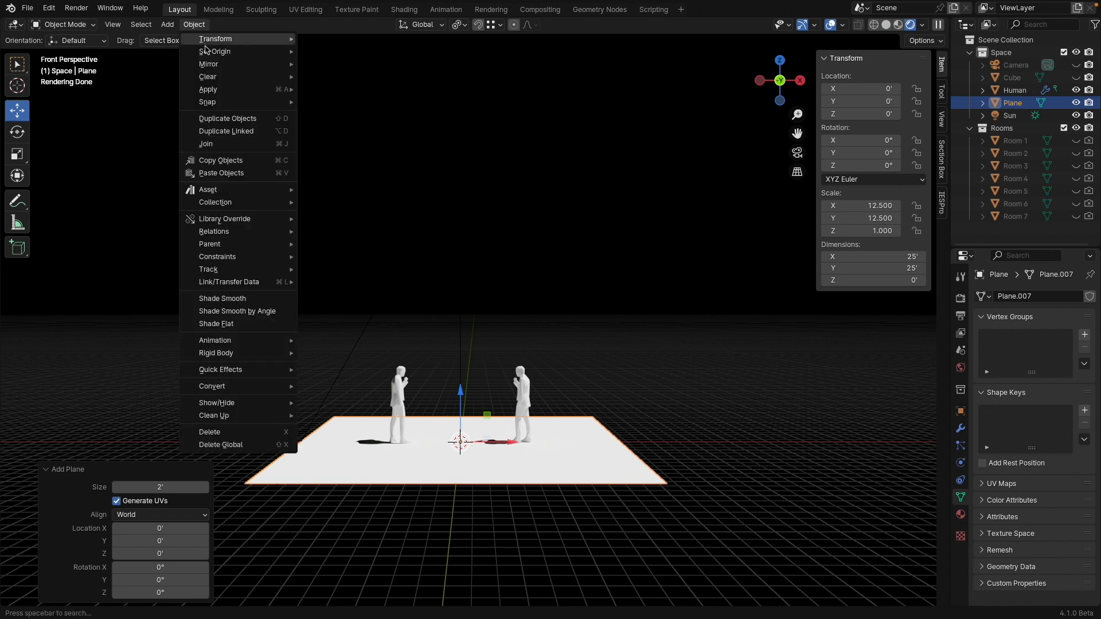
mouse_move(212, 107)
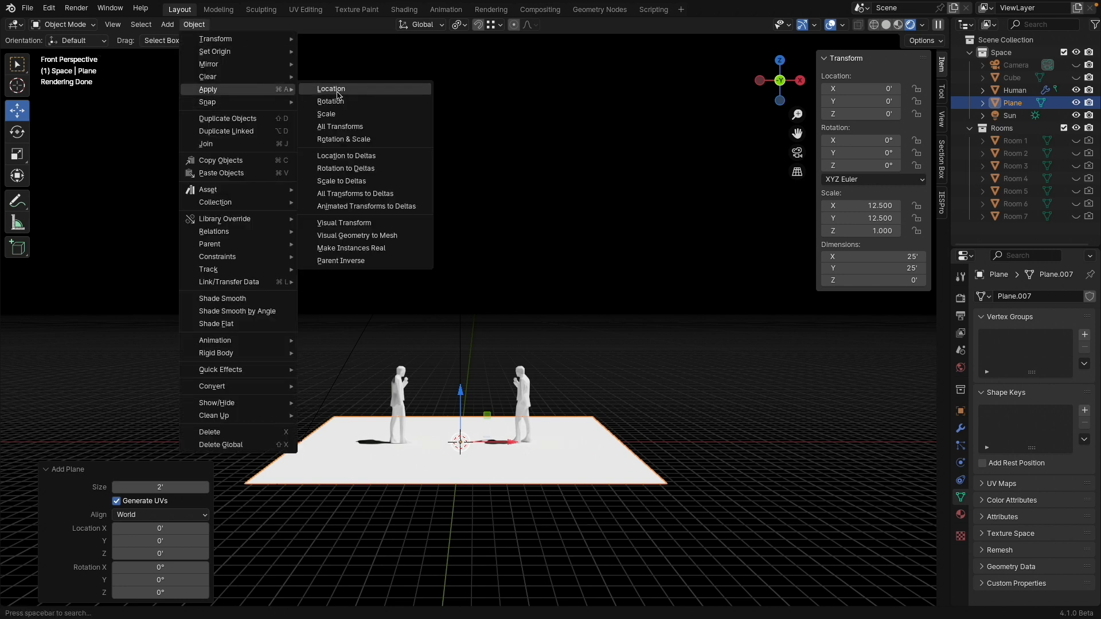
click(342, 114)
- Extrude the plane's face 10 feet upward in Edit Mode to form the room box
click(63, 24)
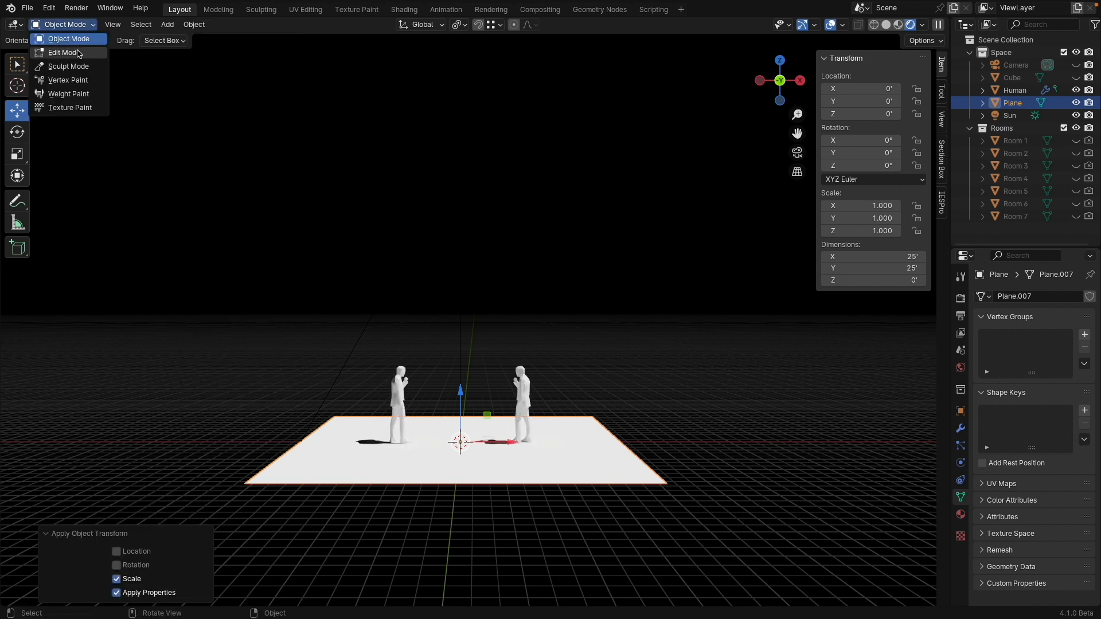
click(63, 50)
key(e)
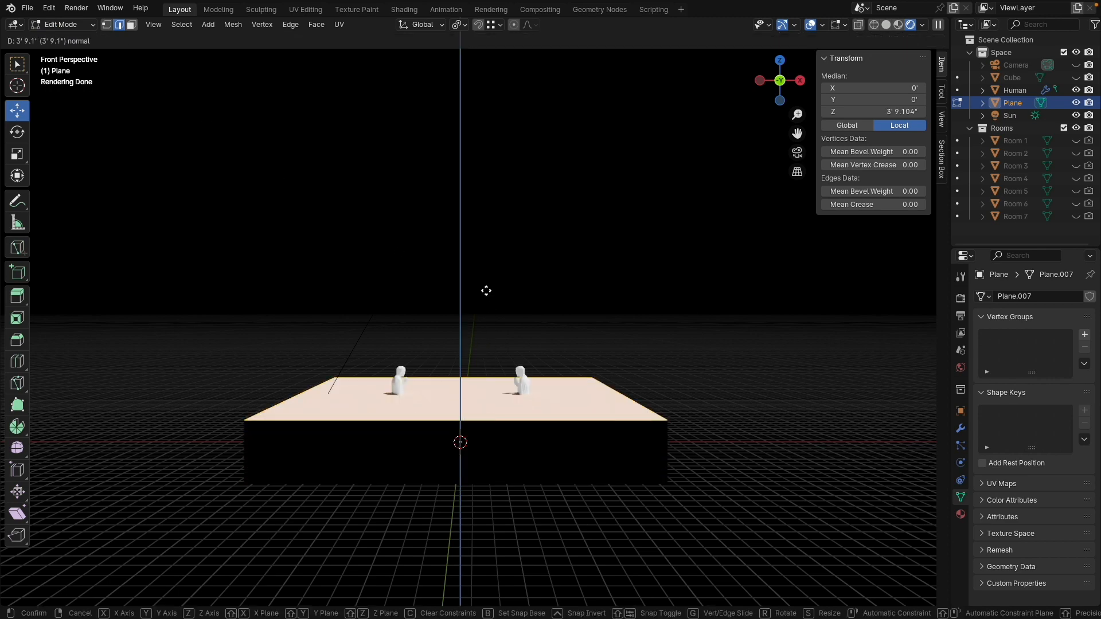
key(1)
key(0)
key(Return)
- Show the box in solid shading and delete its front wall face in face select mode
middle_drag(485, 291, 395, 381)
click(886, 24)
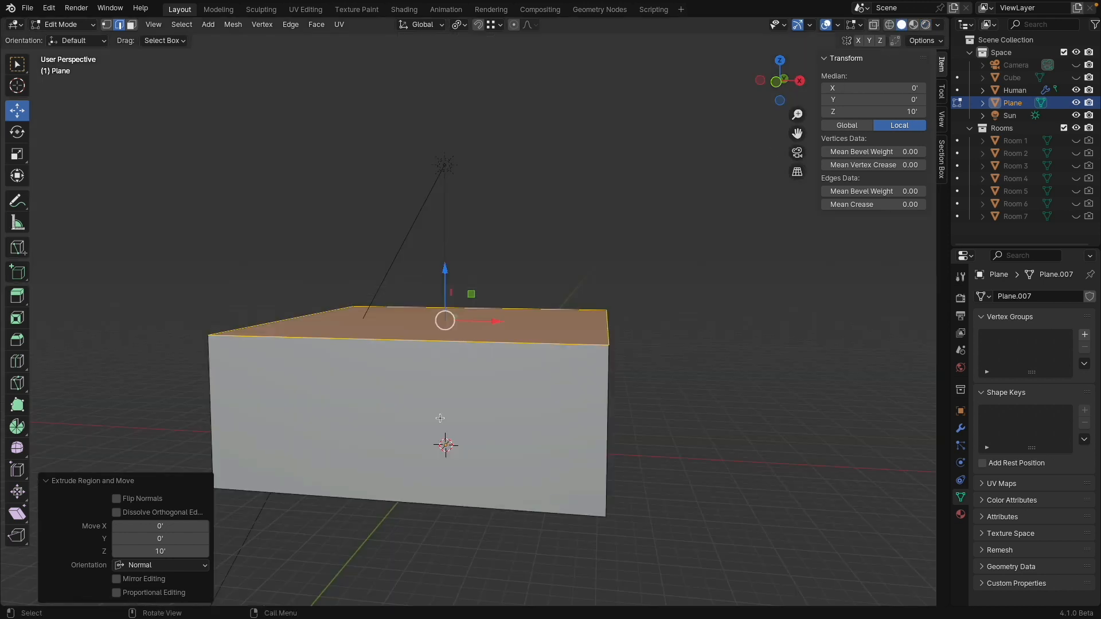
key(alt+a)
shift+click(132, 24)
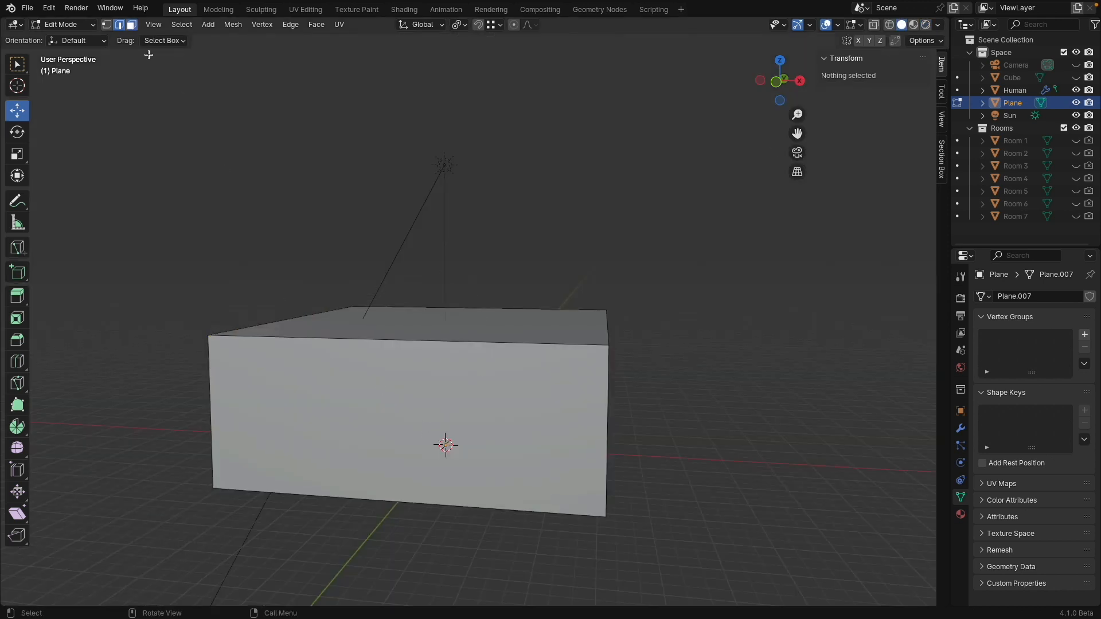
click(419, 391)
key(x)
click(491, 325)
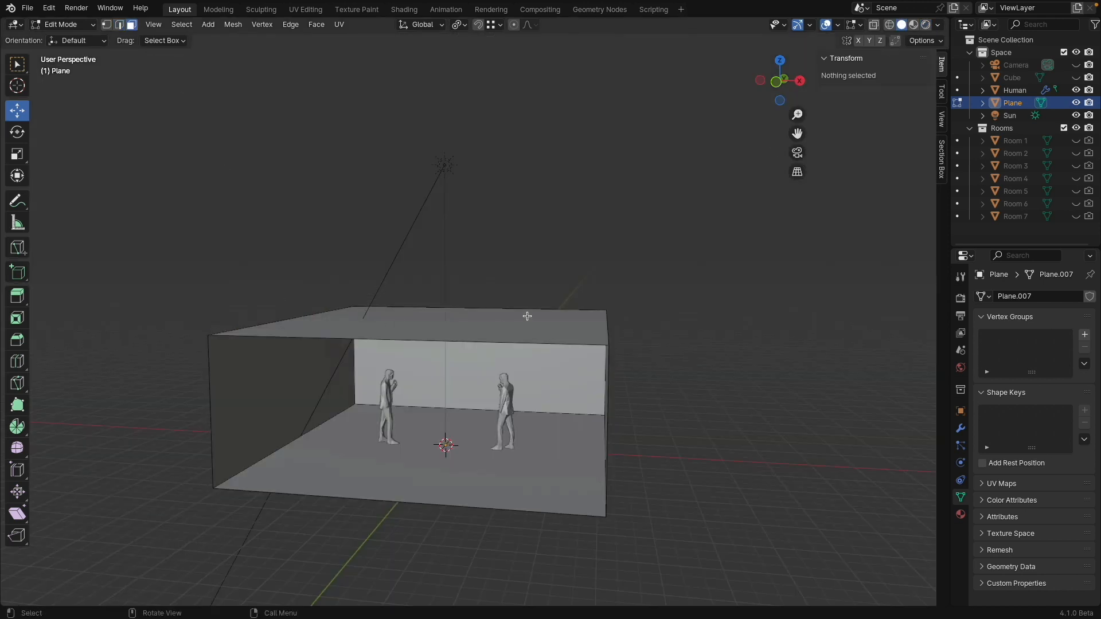
- Inset the room's side wall face on the positive X side by about 10.9 inches
middle_drag(524, 314, 545, 319)
click(602, 313)
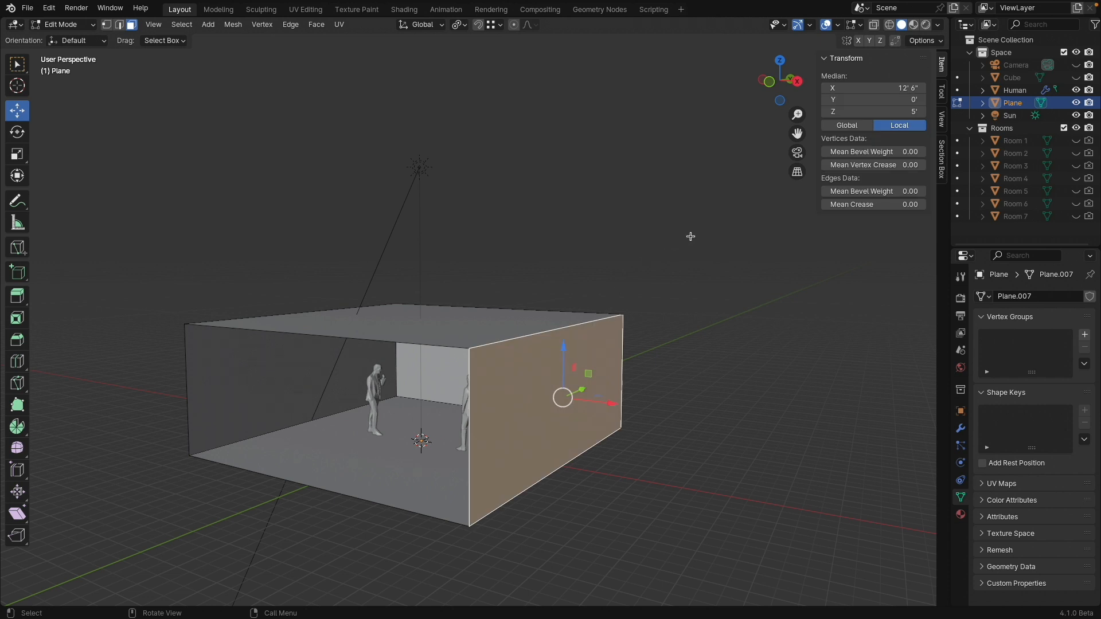
key(i)
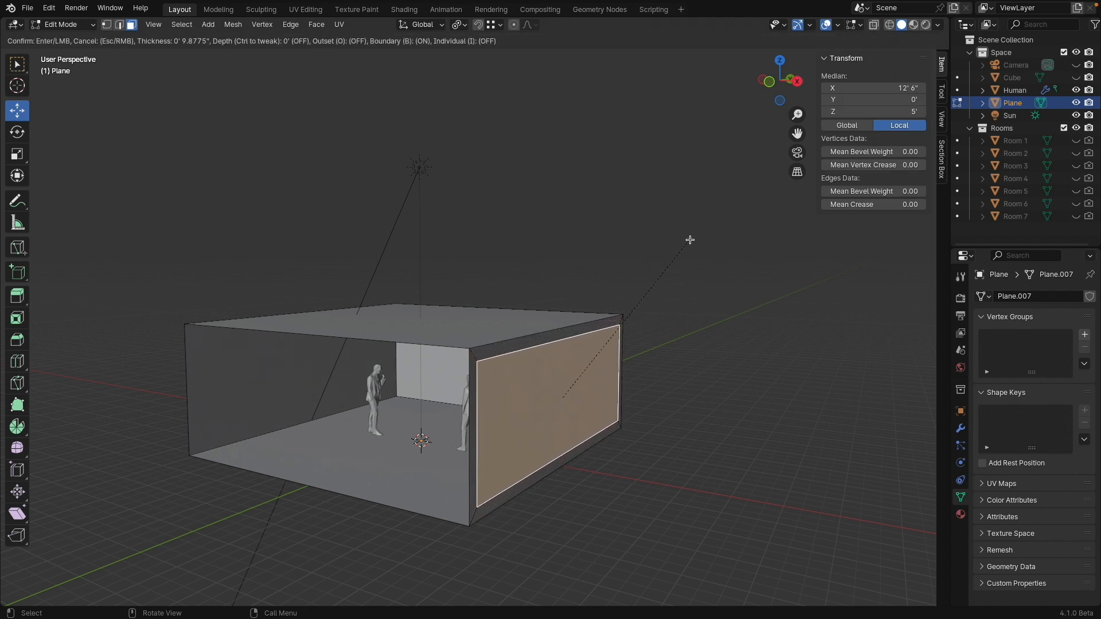
click(689, 239)
- Separate the inset wall face into its own object and return to Object Mode
middle_drag(689, 240, 666, 231)
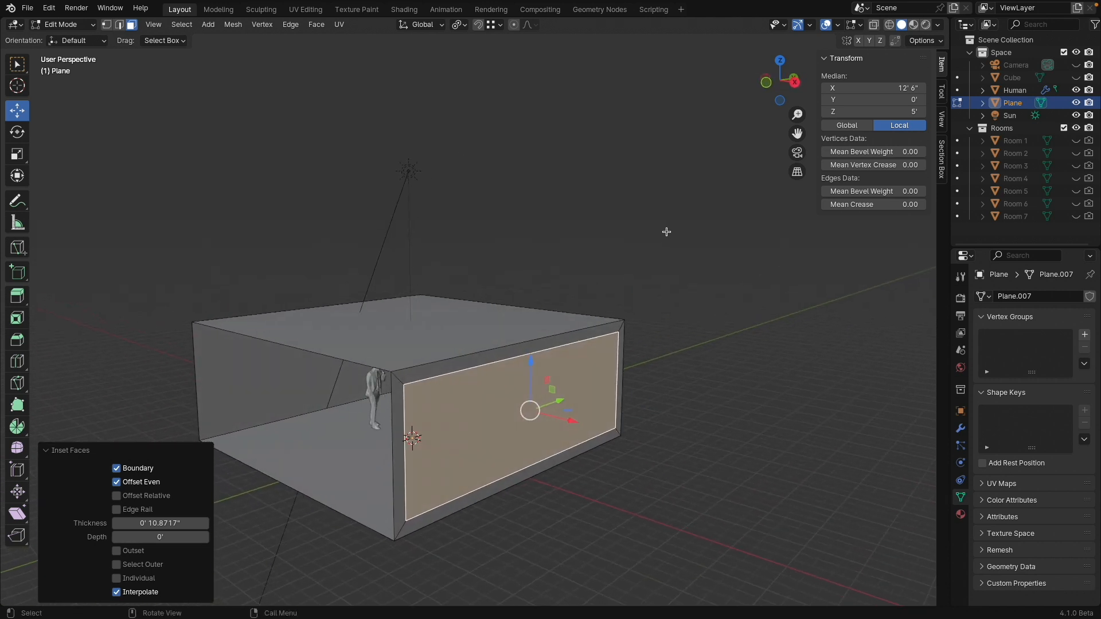
key(p)
click(667, 232)
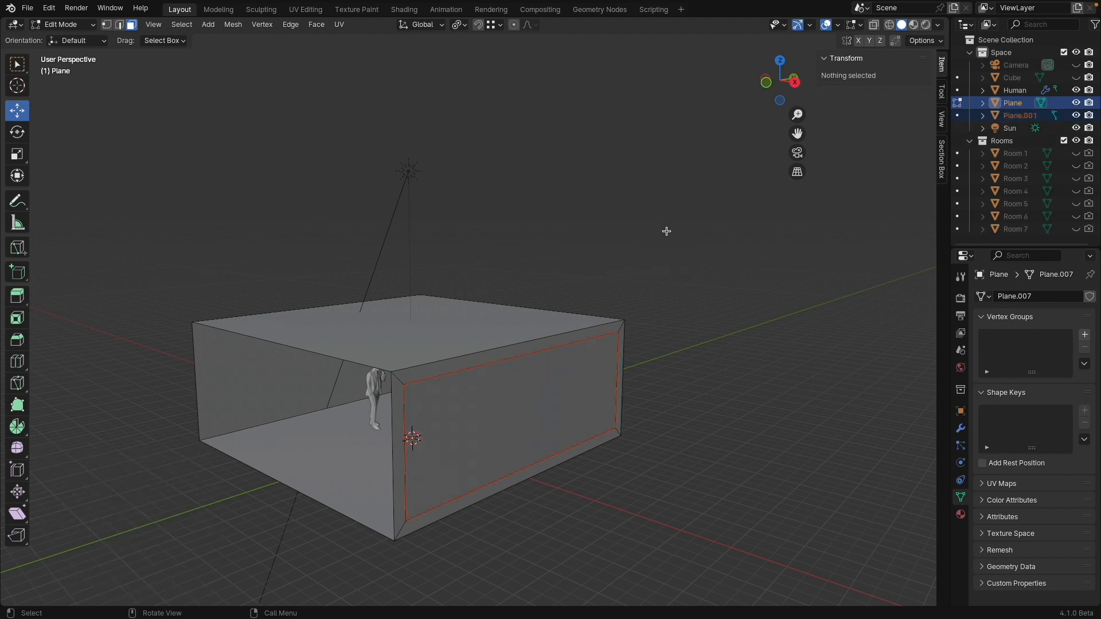
click(62, 24)
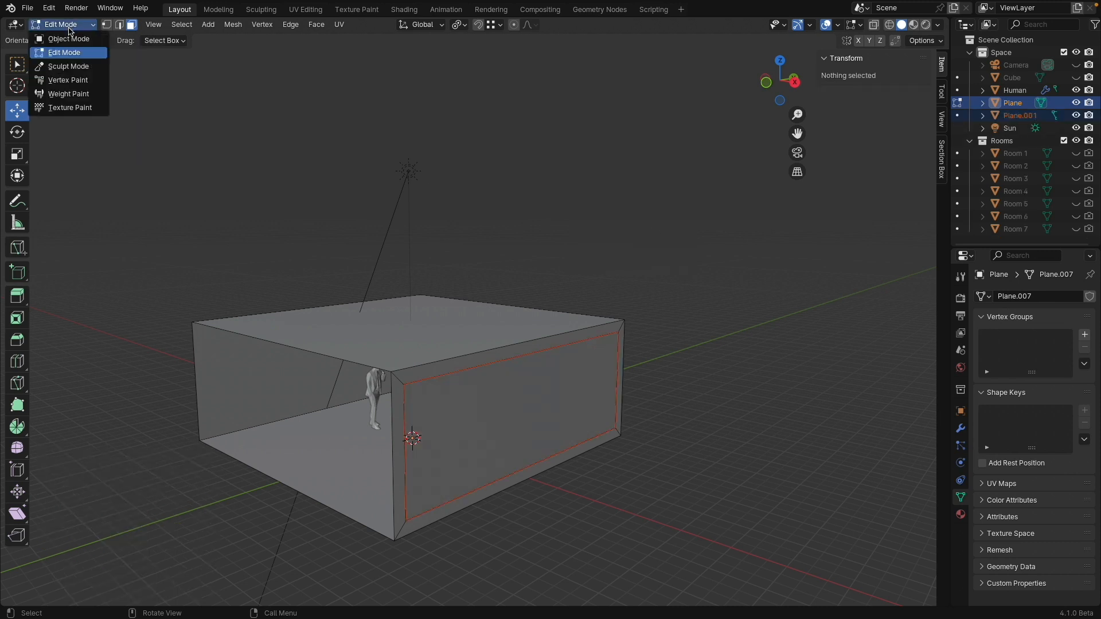
click(68, 38)
- Rename the room object "Plane" as "Room 8"
click(1026, 104)
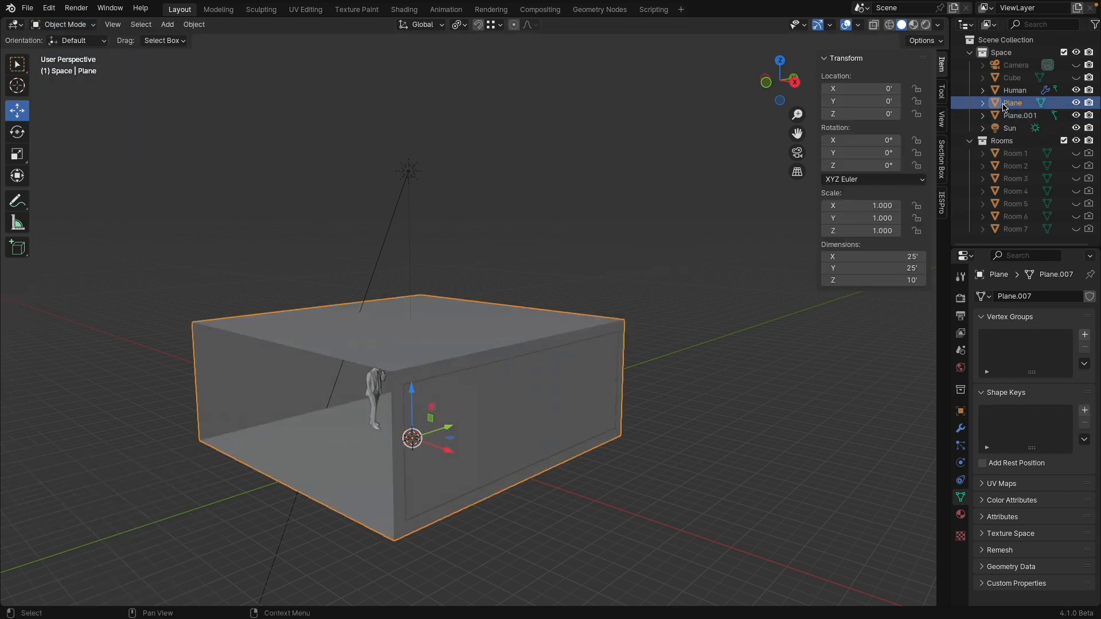
double_click(1024, 105)
text(Room 8)
key(Return)
- Rename the separated panel "Plane.001" as "Window Blind"
double_click(1029, 104)
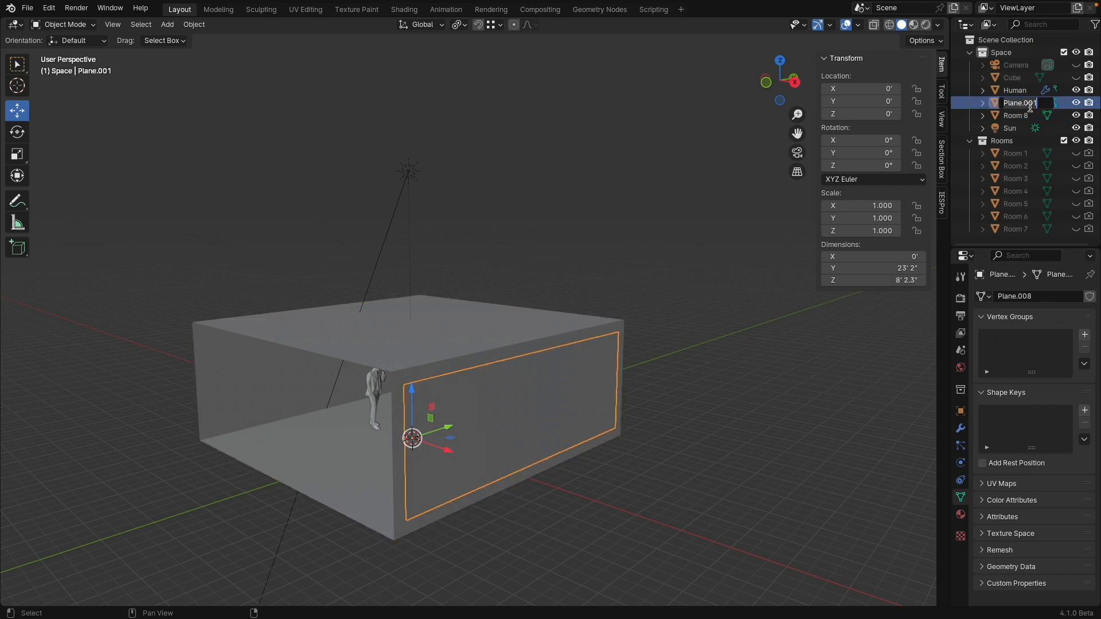
text(Wind)
key(BackSpace)
key(BackSpace)
key(BackSpace)
key(BackSpace)
key(BackSpace)
text(Blind)
key(Return)
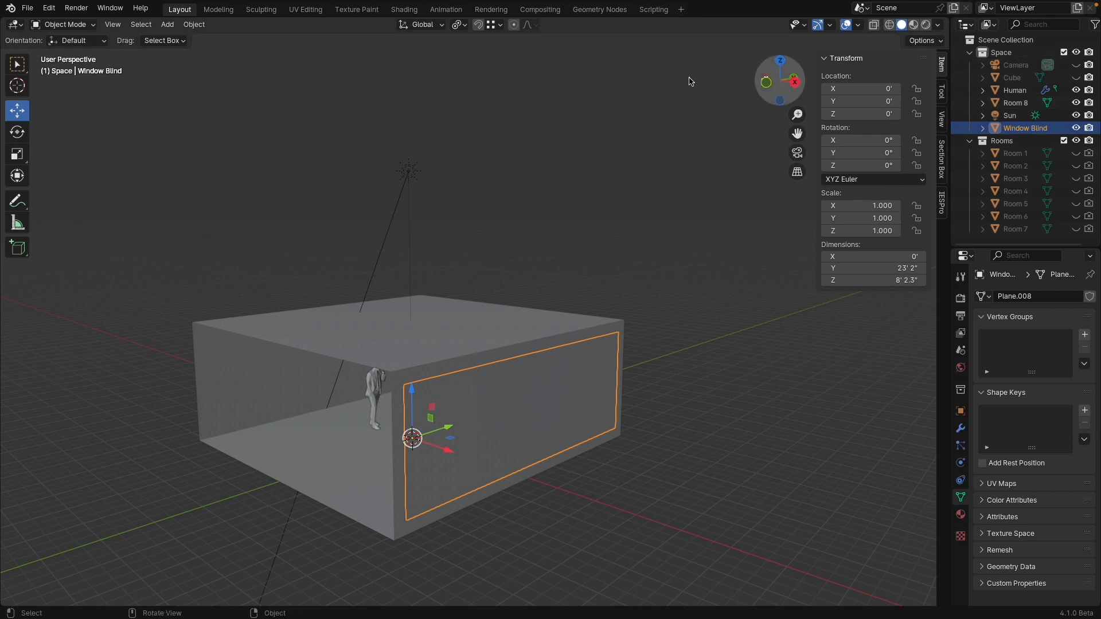
- Set the Window Blind's origin to its geometry
middle_drag(383, 124, 515, 126)
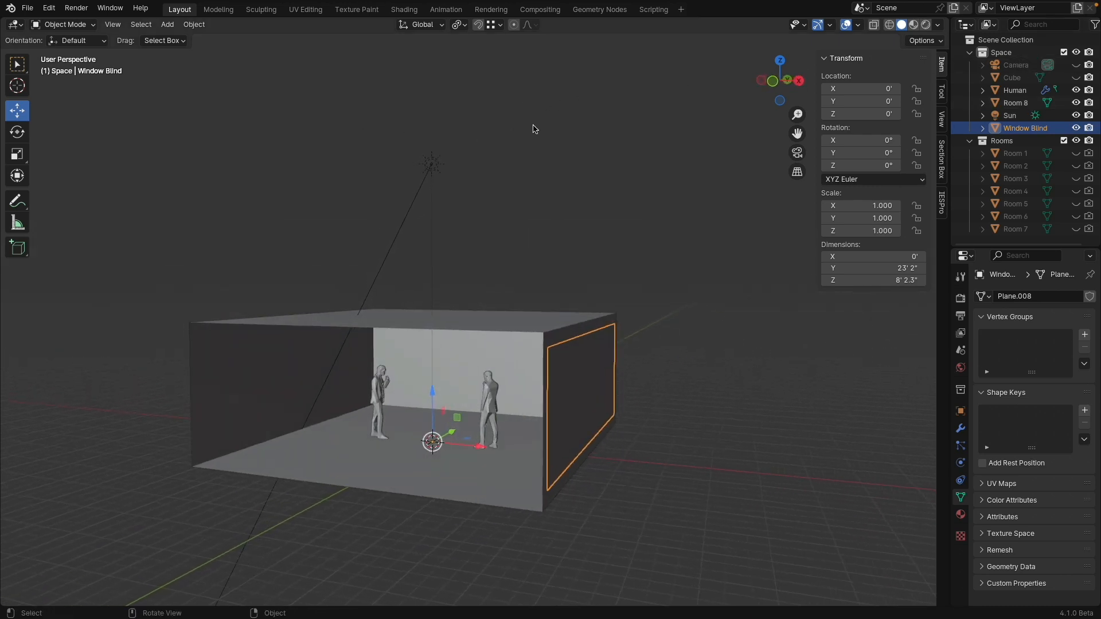
right_click(577, 367)
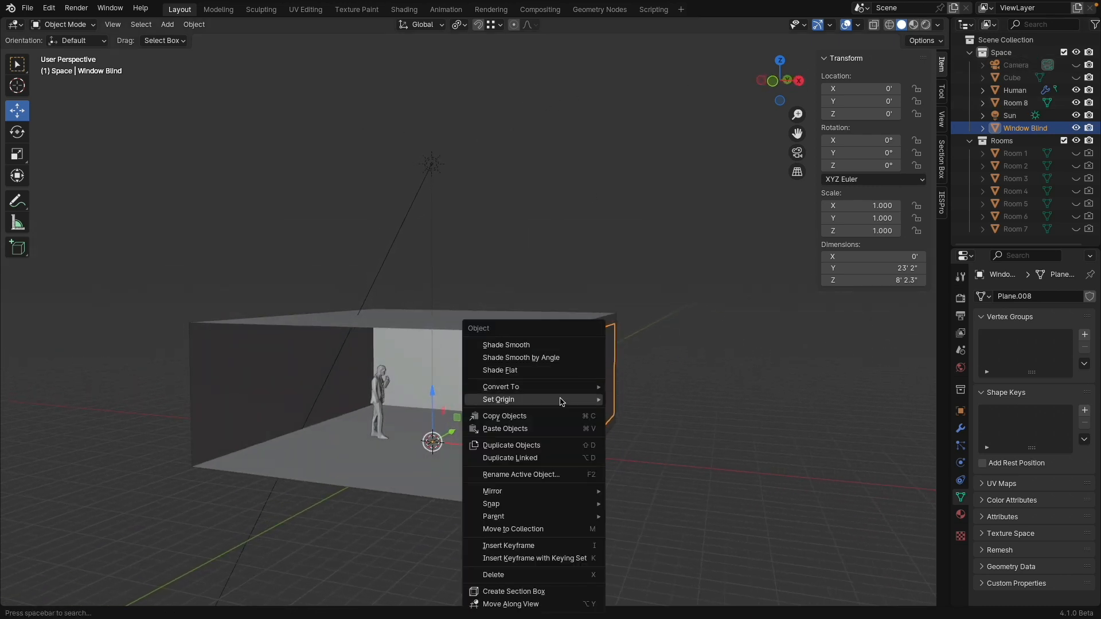
mouse_move(561, 401)
click(681, 415)
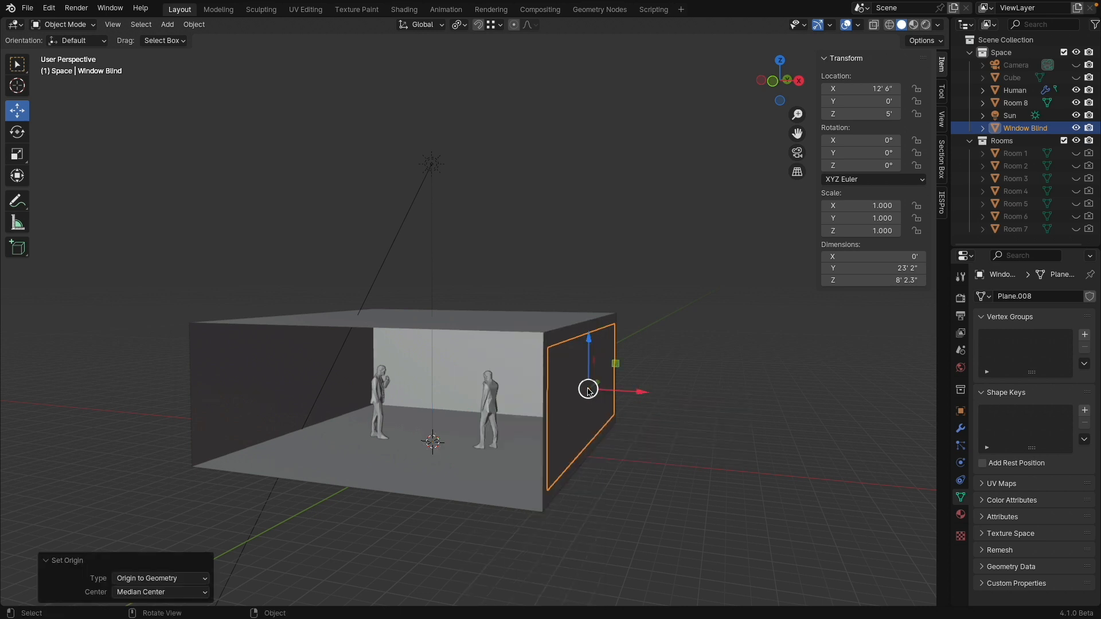
- Try tilting the Window Blind to about 43° on Y in rendered shading to test the light entering the room
key(z)
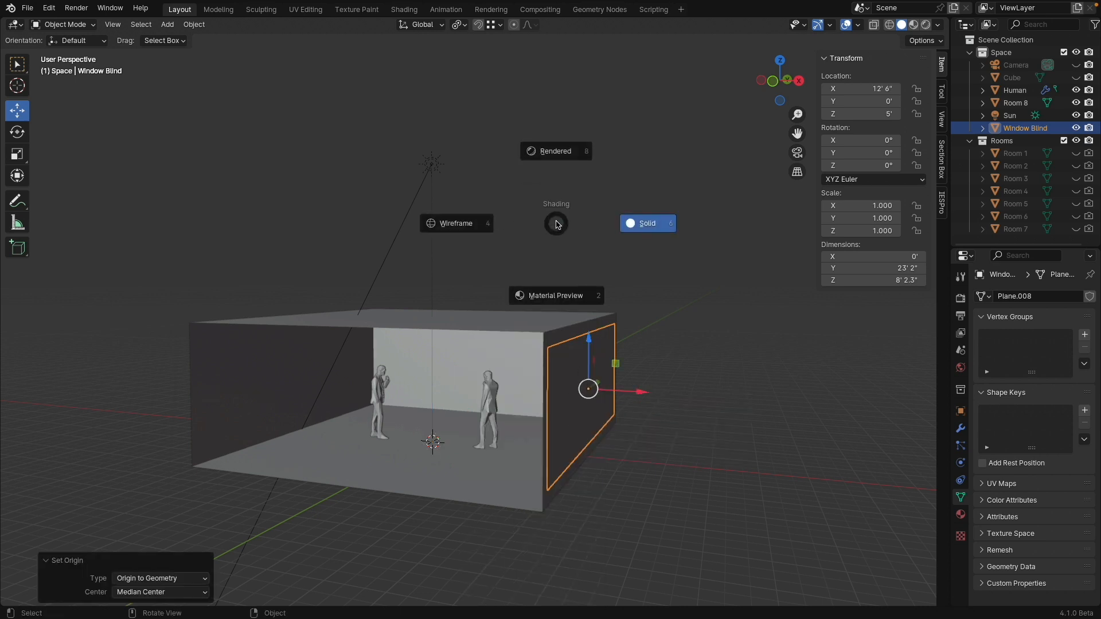
click(561, 150)
middle_drag(565, 169, 578, 170)
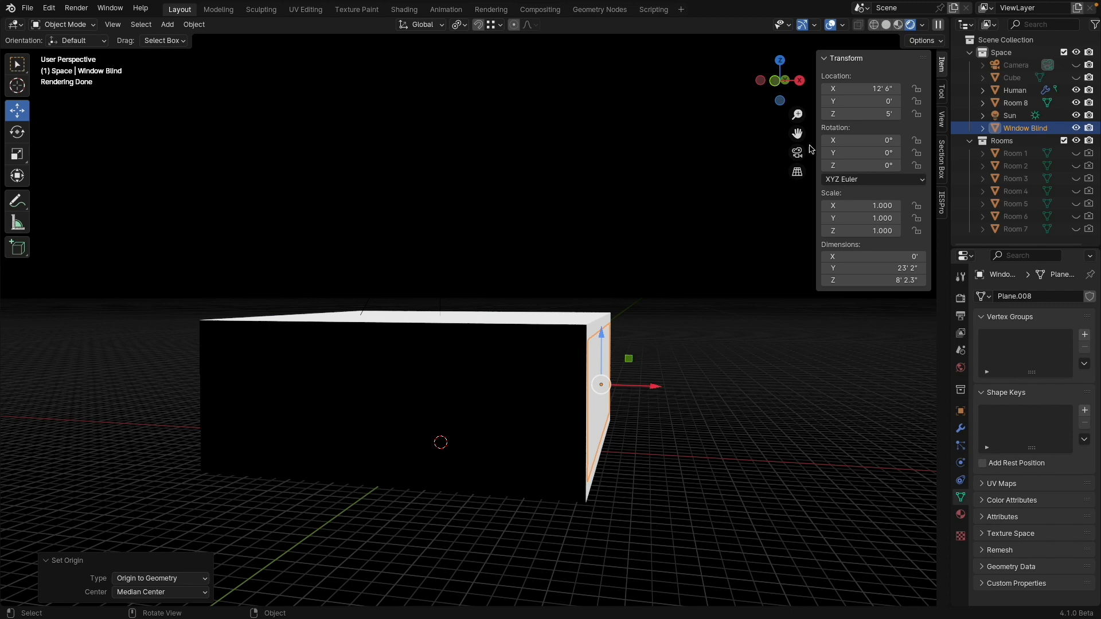
drag(860, 152, 888, 152)
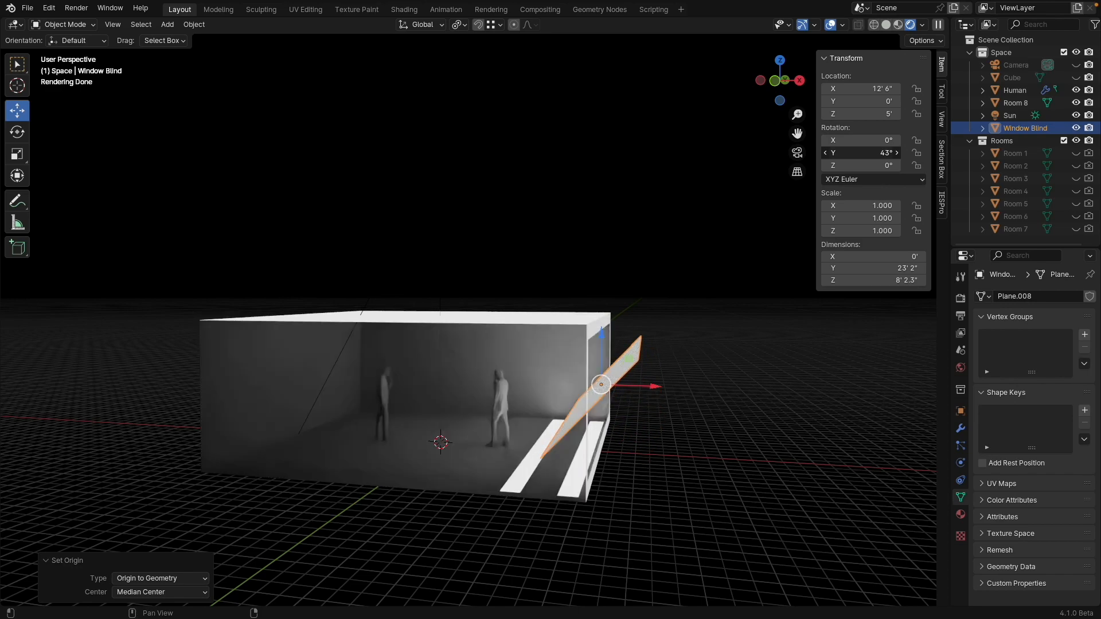
key(Escape)
- Set the Window Blind's Y rotation to 90° and move it about 3' 9" outward along X
click(843, 150)
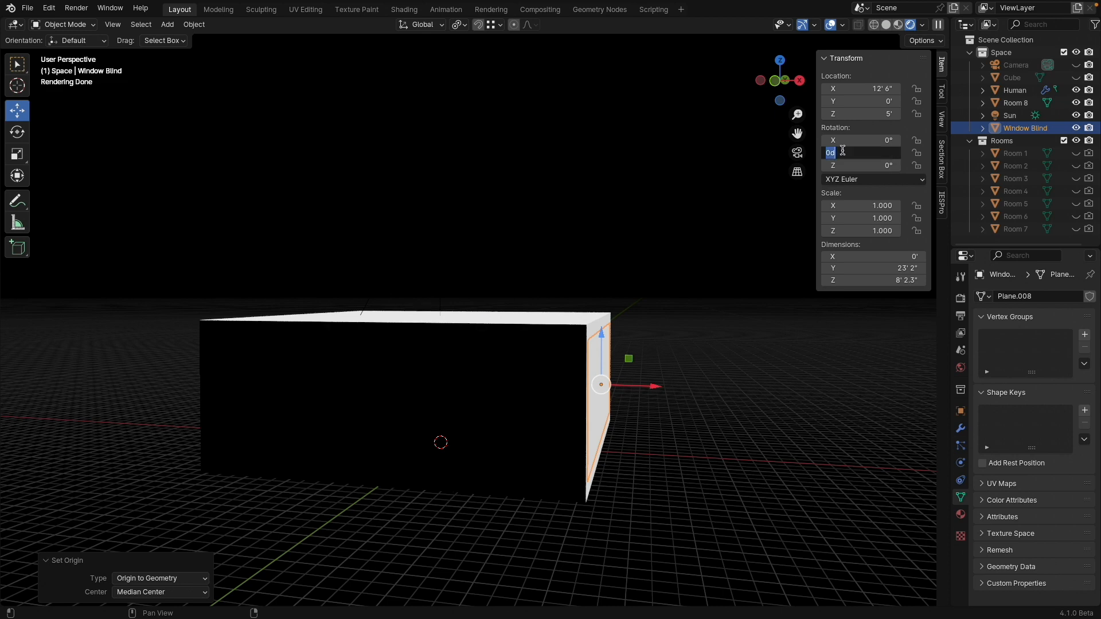
key(Return)
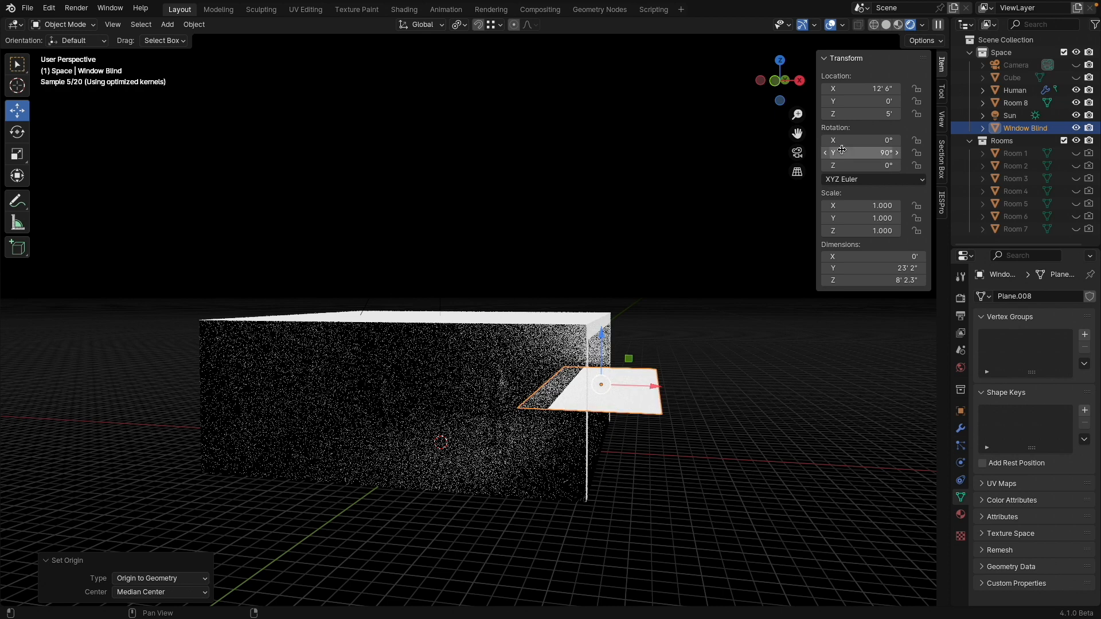
drag(657, 389, 711, 403)
- Try raising the horizontal Window Blind along Z and shifting it further outward along X
mouse_move(653, 330)
mouse_down()
mouse_move(648, 285)
mouse_move(654, 379)
mouse_move(659, 313)
mouse_move(668, 319)
mouse_up()
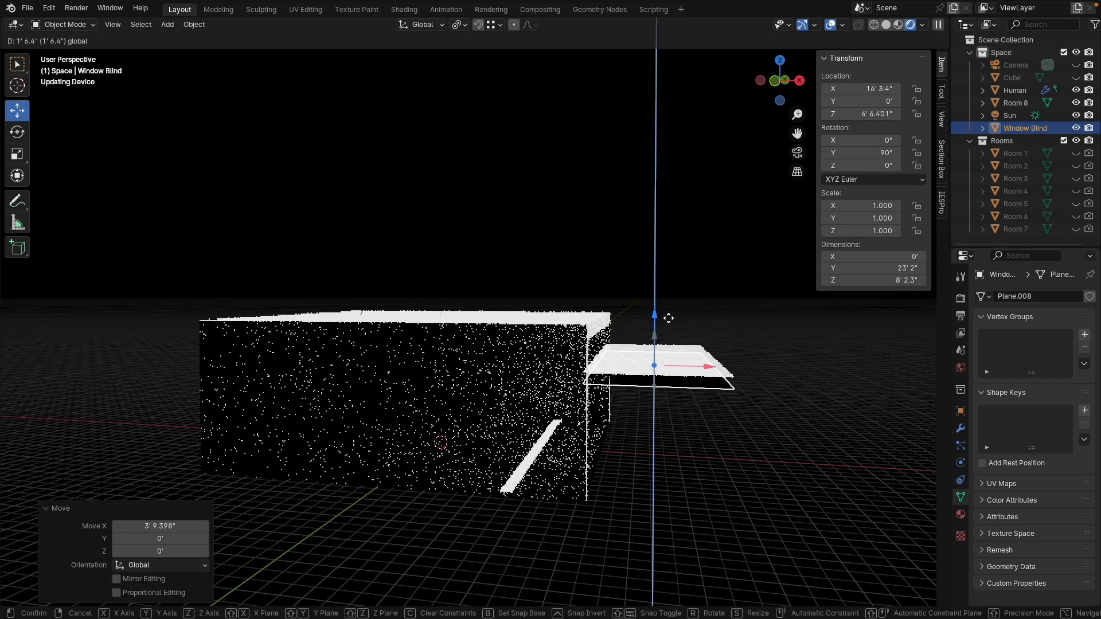
right_click(668, 319)
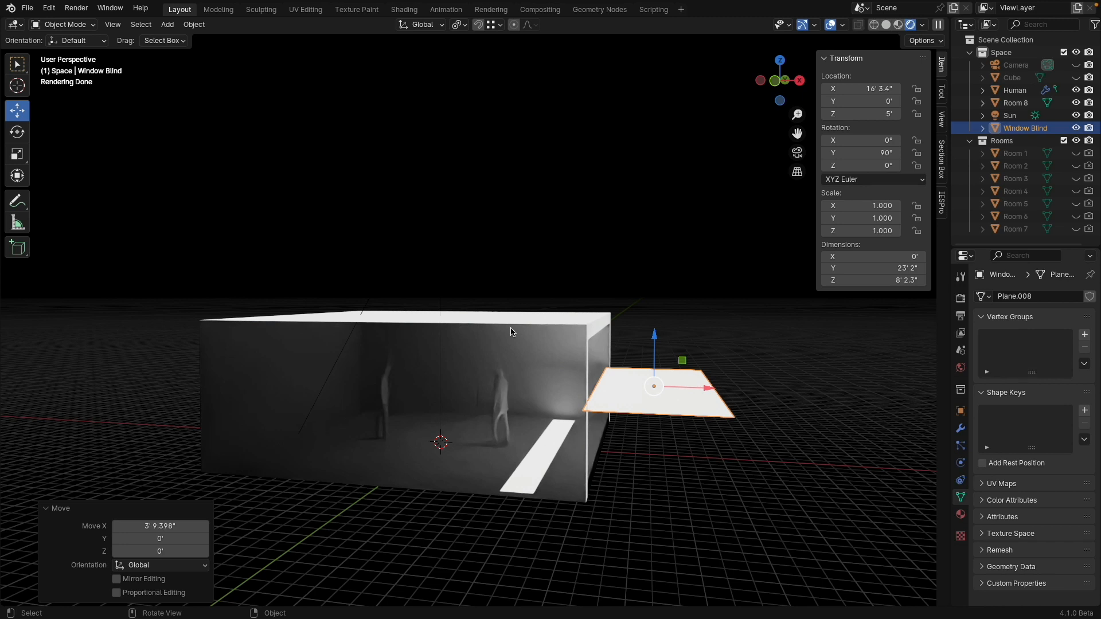
mouse_move(707, 386)
mouse_down()
mouse_move(665, 388)
mouse_move(714, 395)
mouse_up()
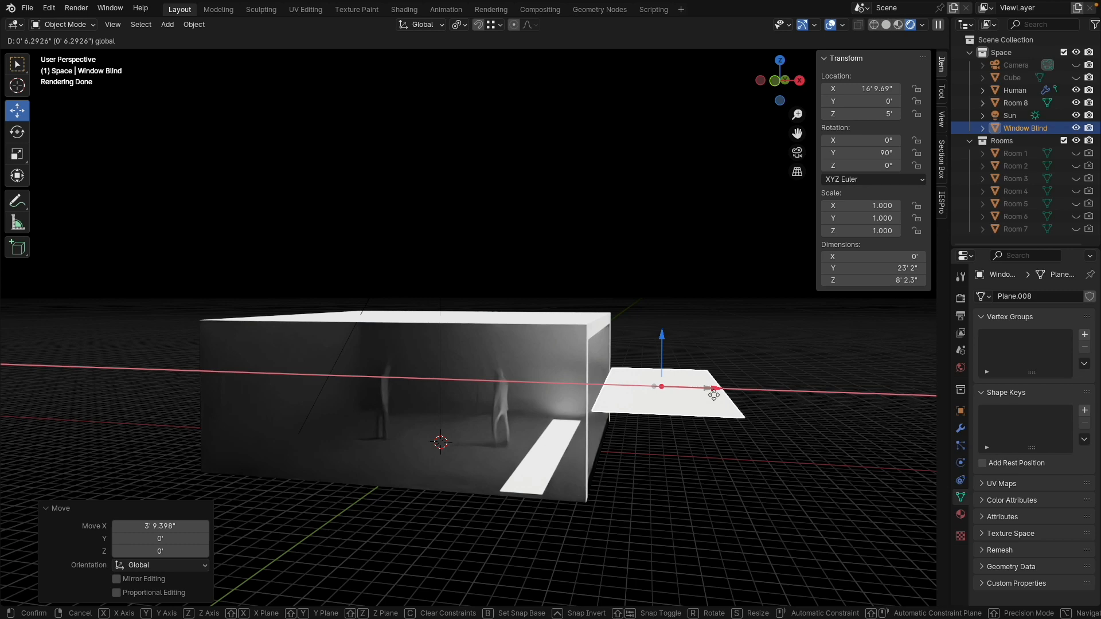
drag(714, 395, 714, 394)
right_click(713, 393)
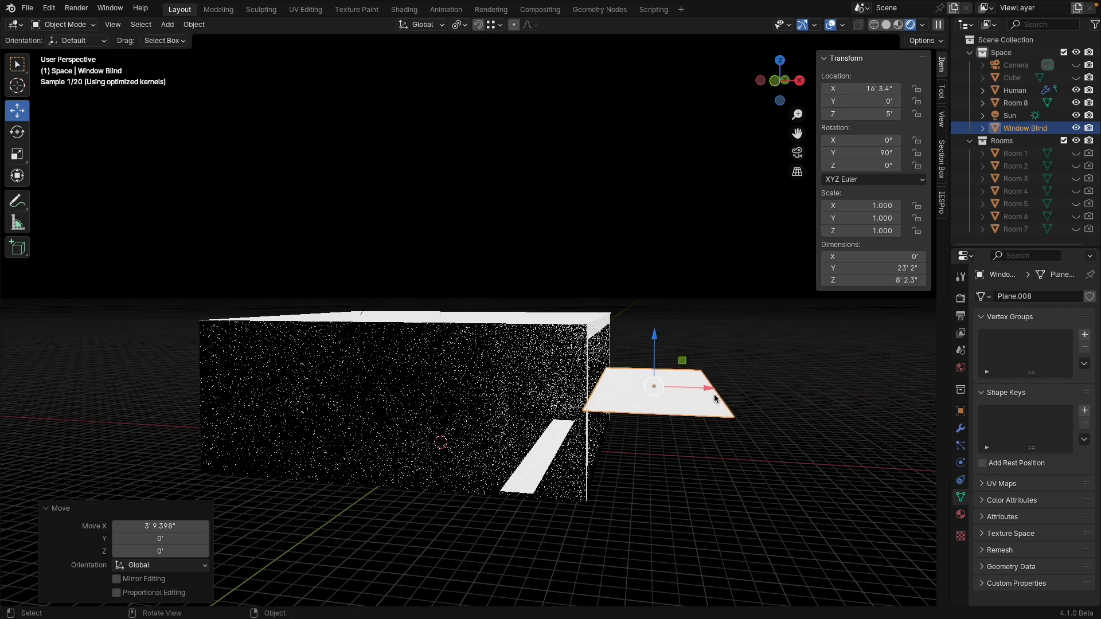
- Return to solid shading and undo the Window Blind's outward move and 90° rotation
click(886, 26)
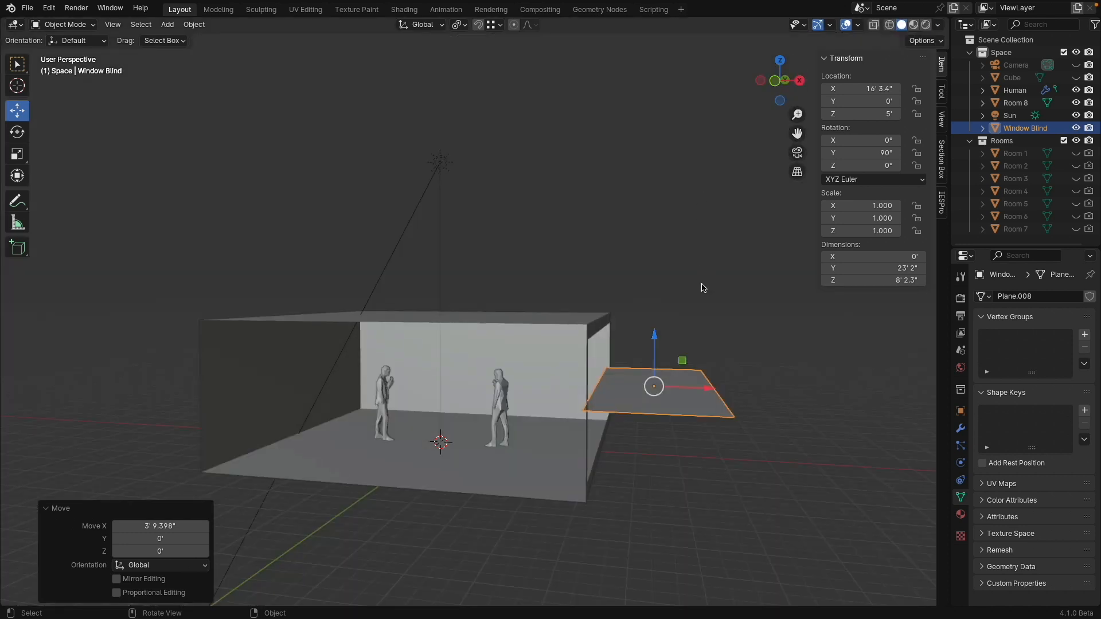
key(ctrl+z)
key(ctrl+z)
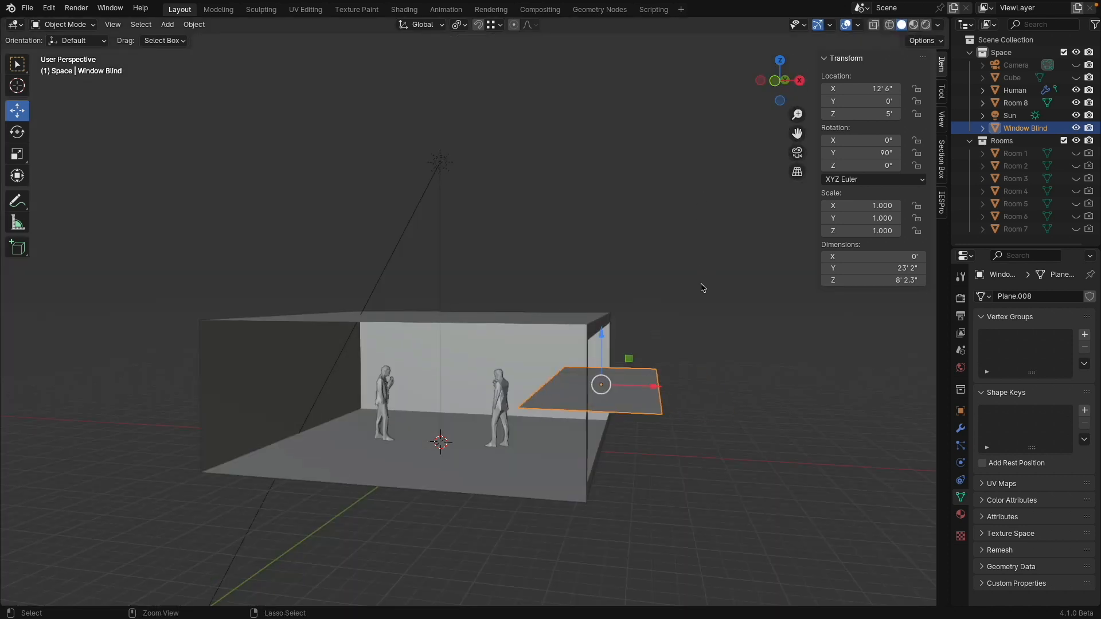
- Cut the Window Blind mesh into six equal horizontal strips with five evenly spaced, unshifted loop cuts
middle_drag(702, 288, 536, 393)
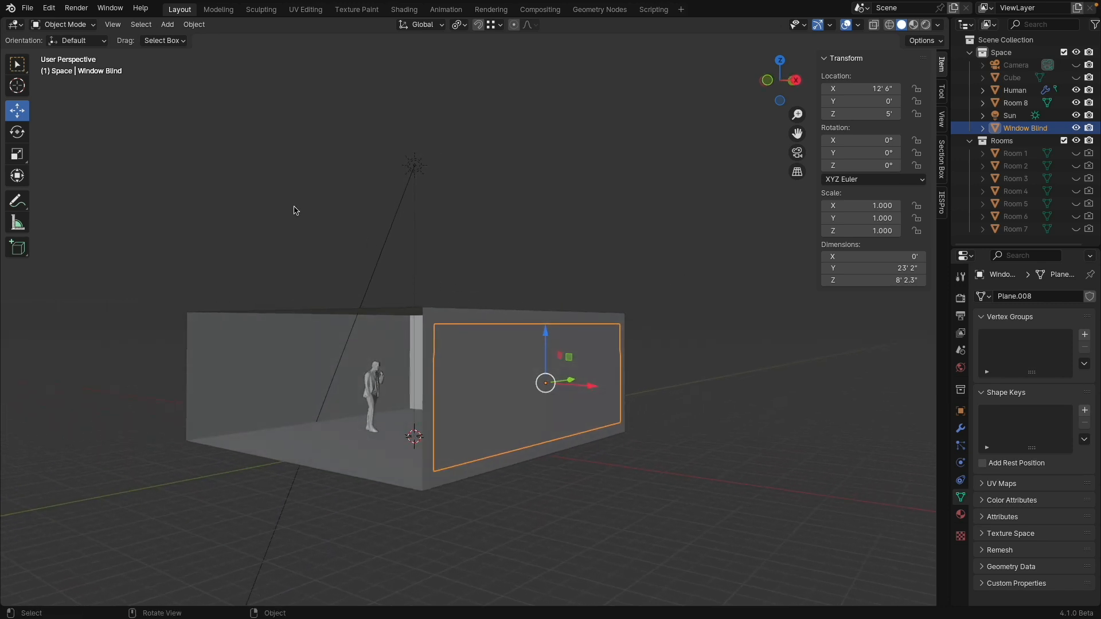
click(63, 25)
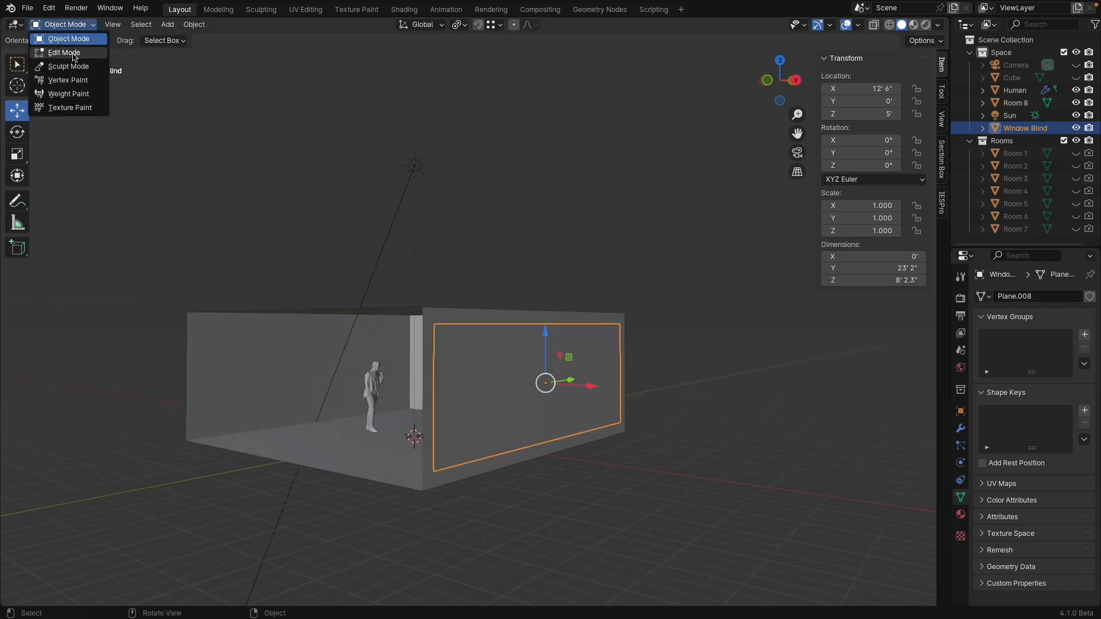
click(69, 53)
key(ctrl+r)
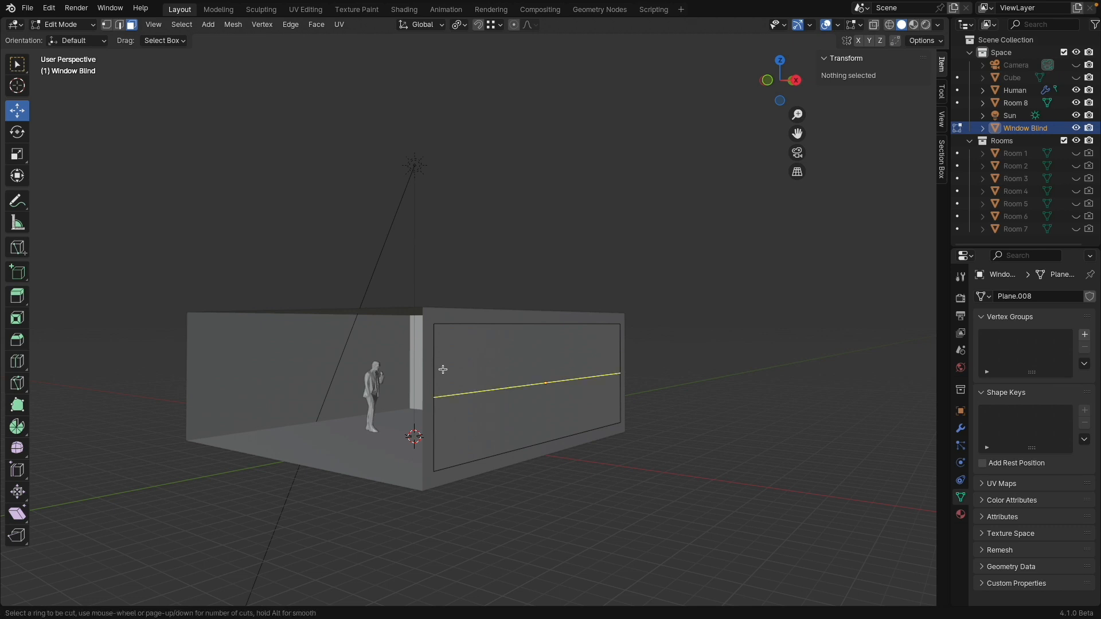
scroll(443, 369, up, 4)
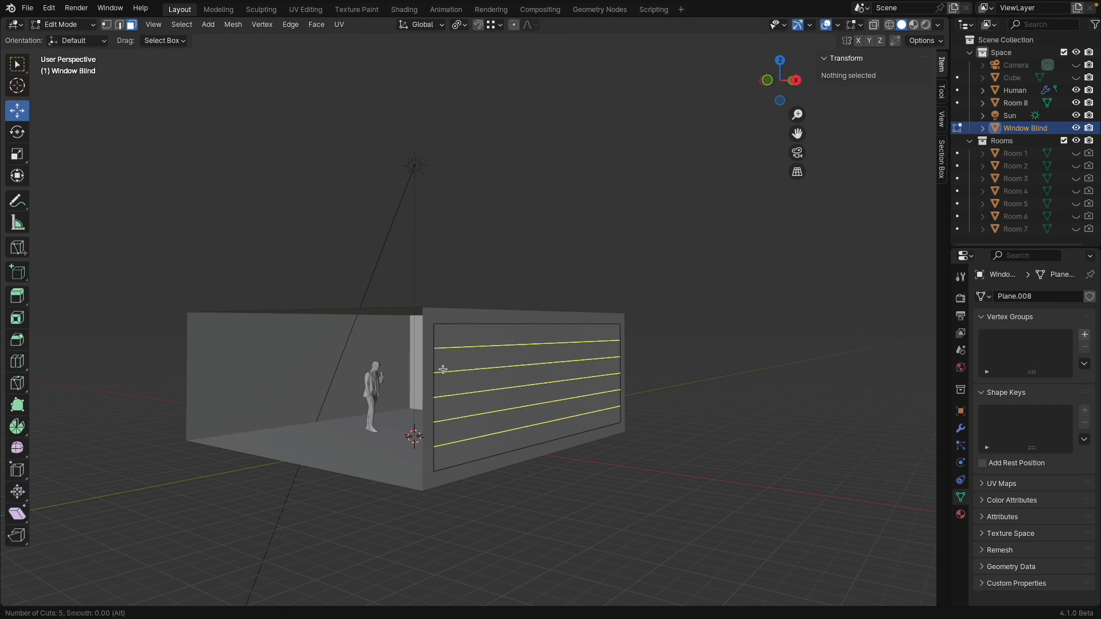
click(442, 369)
right_click(464, 365)
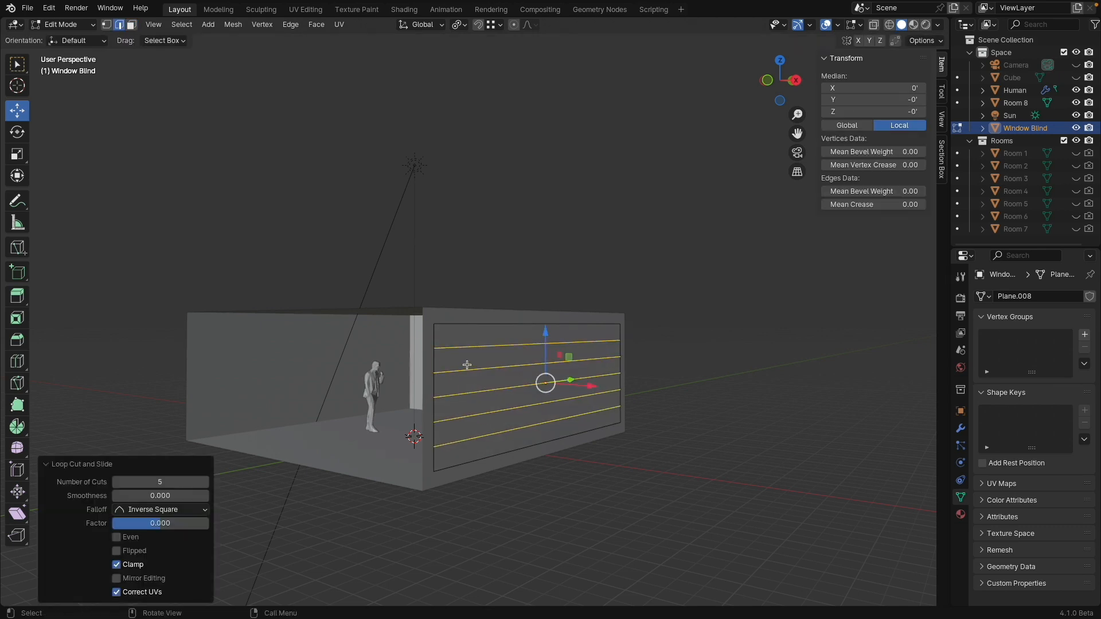
- Separate each of the five upper strips of the Window Blind into its own object, one face at a time
click(132, 25)
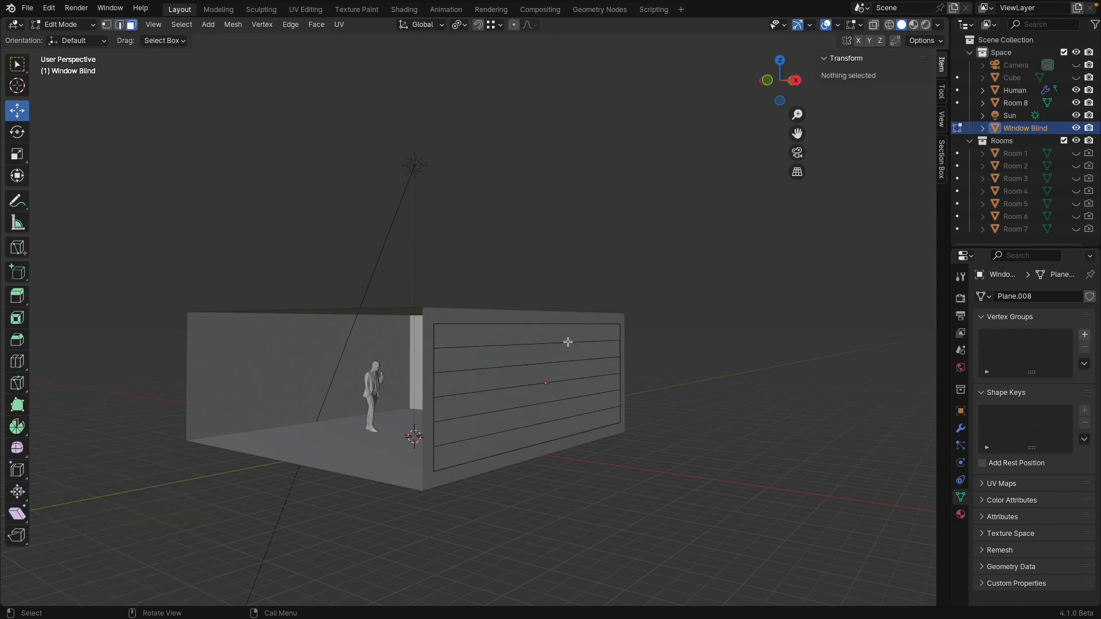
click(539, 335)
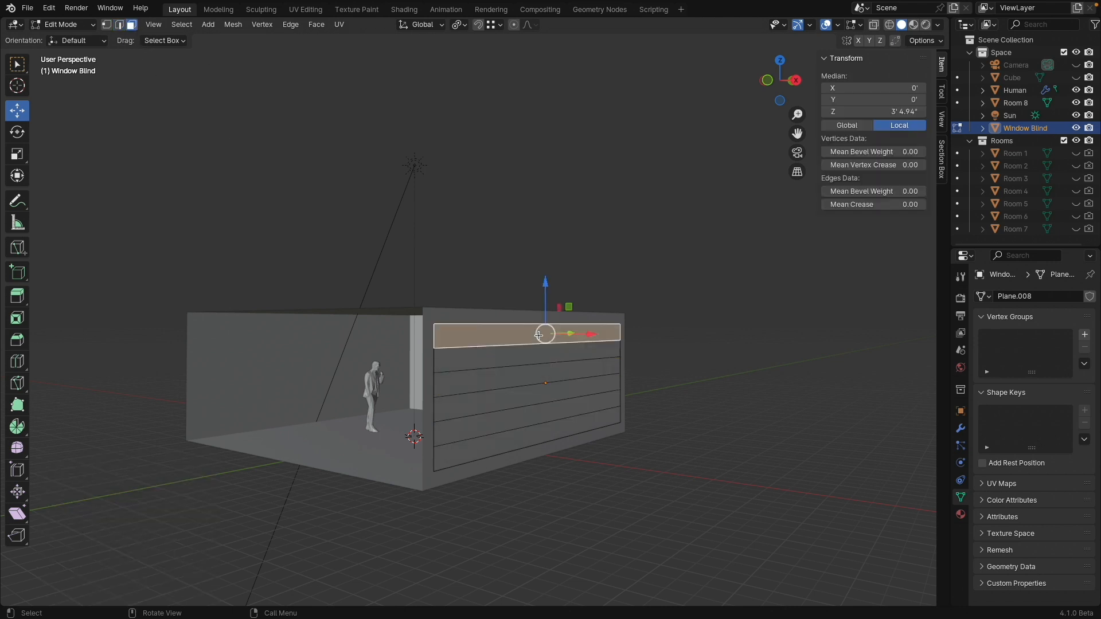
key(p)
click(543, 337)
click(543, 352)
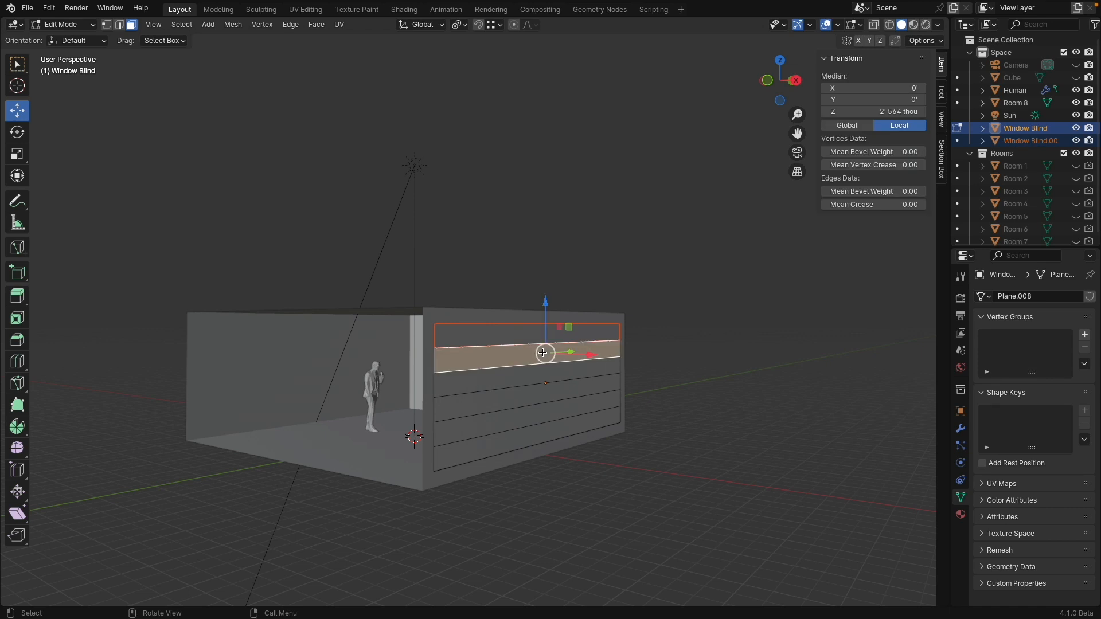
key(p)
click(542, 353)
click(546, 368)
key(p)
click(545, 369)
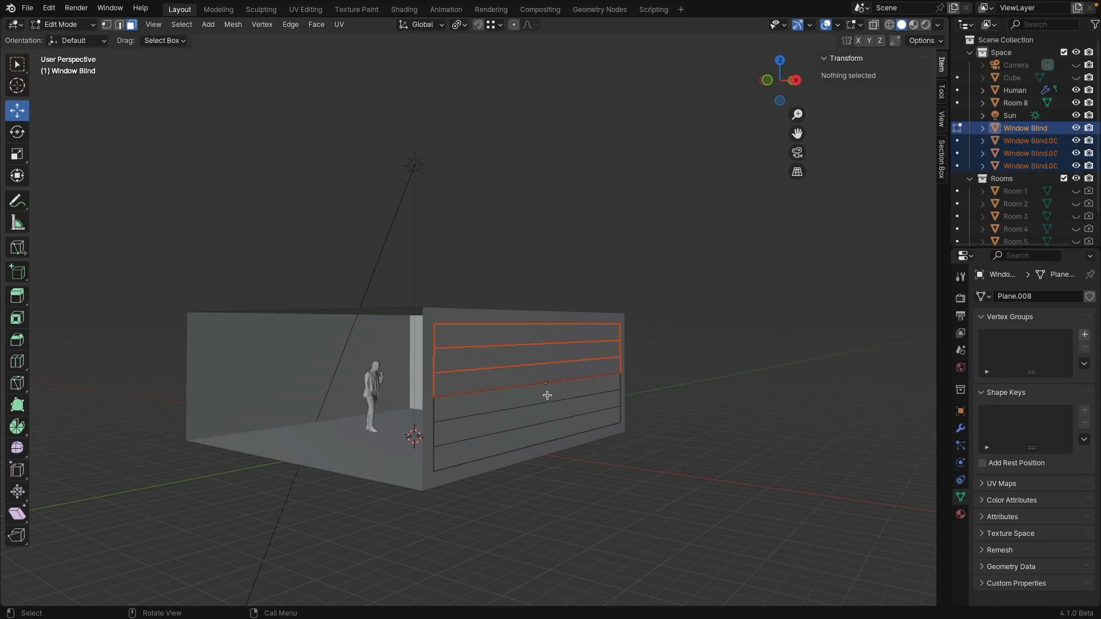
click(547, 395)
key(p)
click(547, 395)
click(546, 415)
key(p)
click(550, 417)
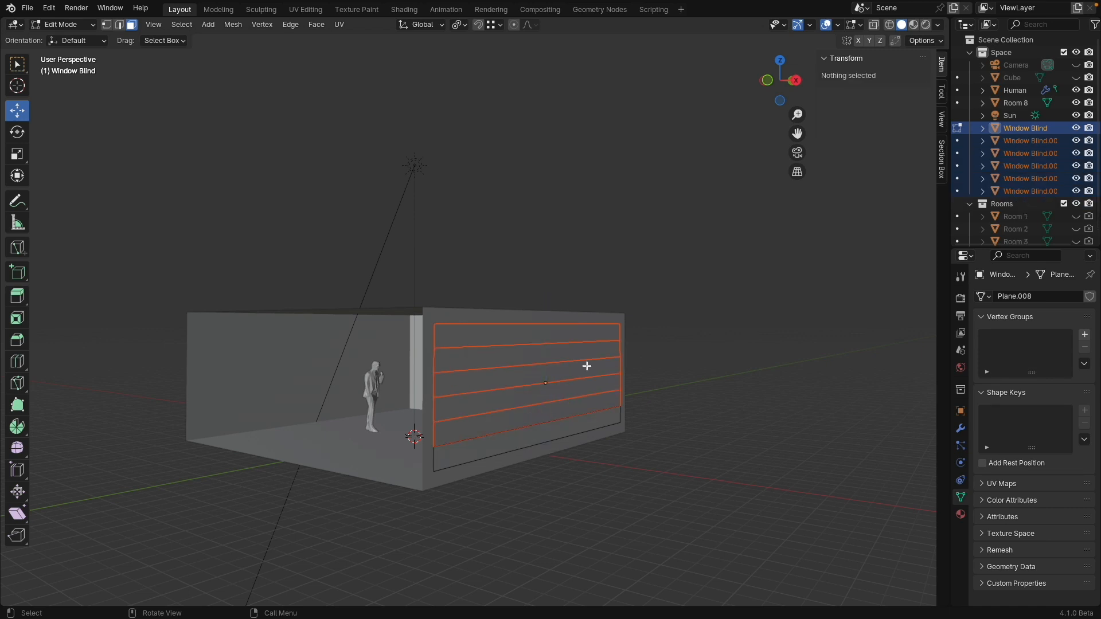
- Return to Object Mode and set the origin of all six blind slats to their geometry
click(63, 24)
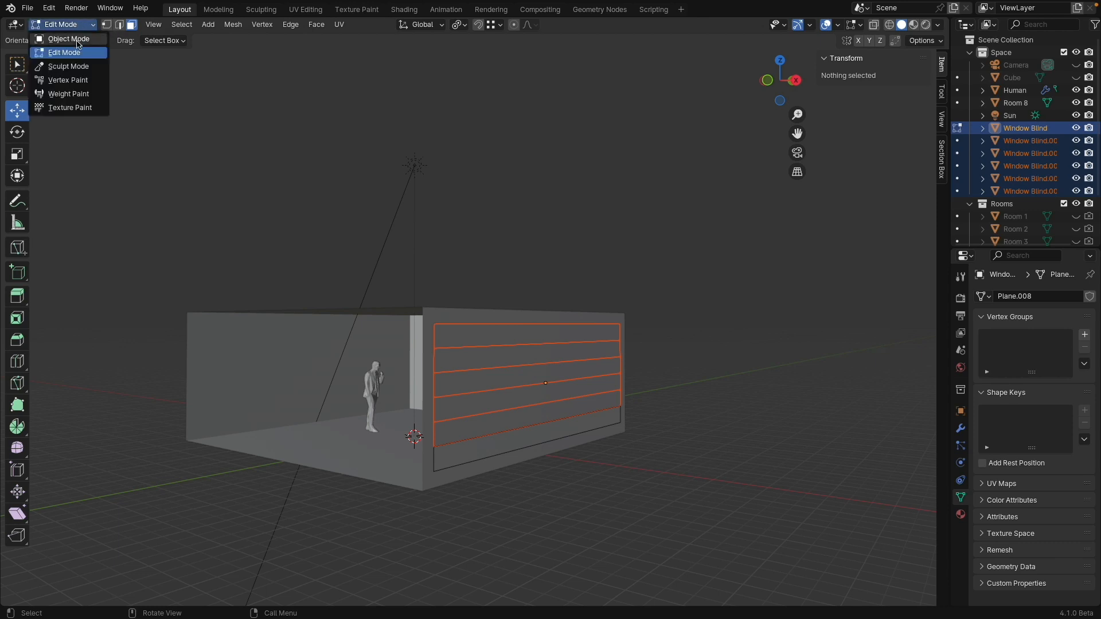
click(68, 36)
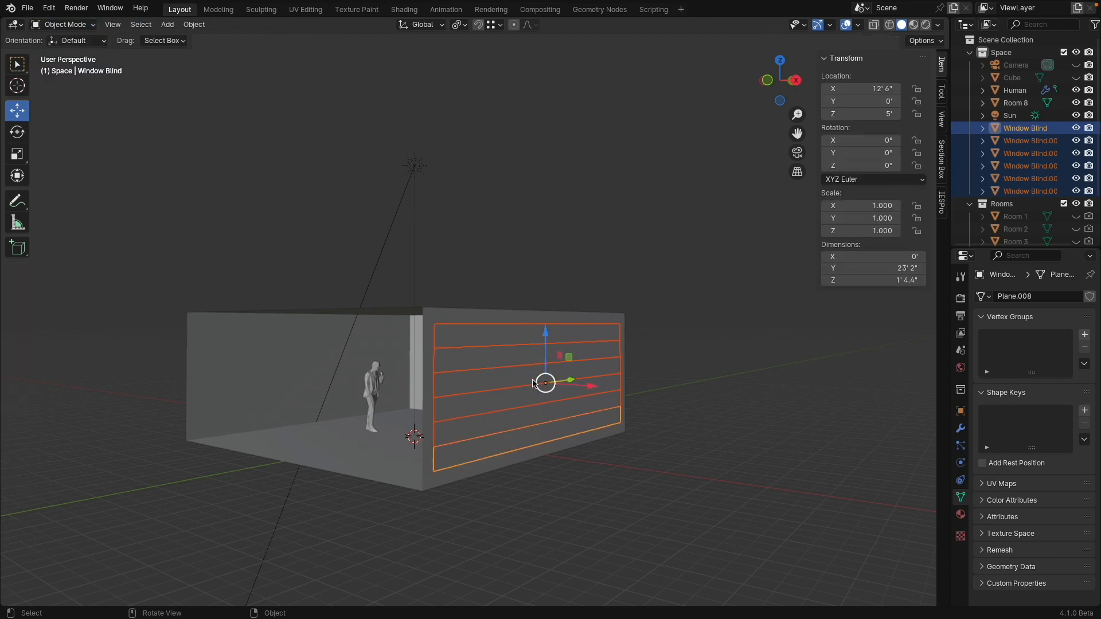
right_click(528, 336)
mouse_move(527, 336)
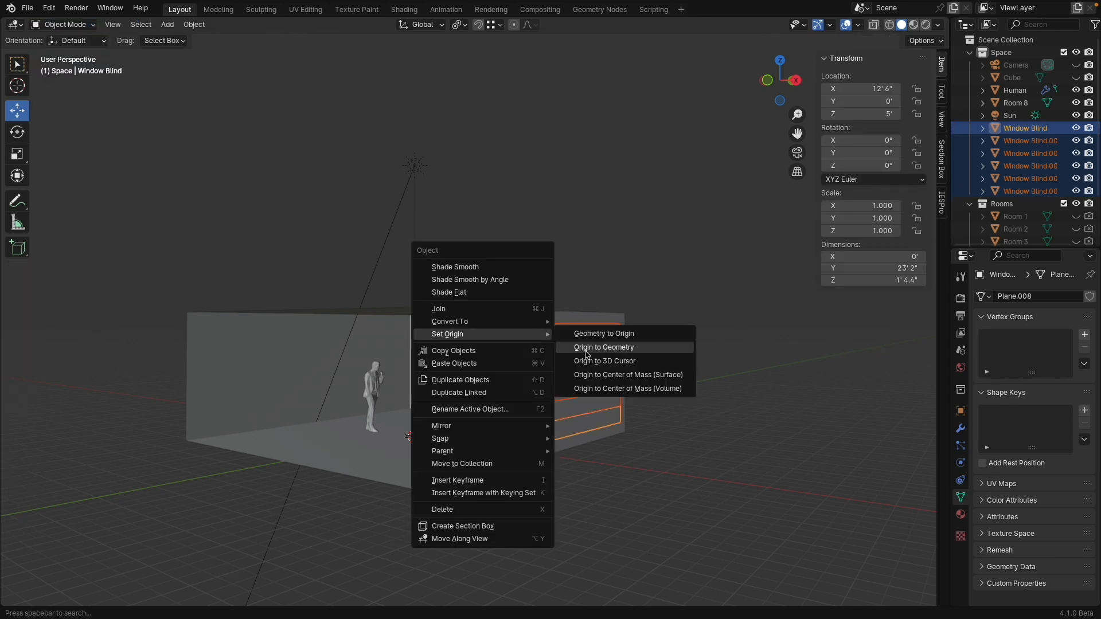
click(638, 355)
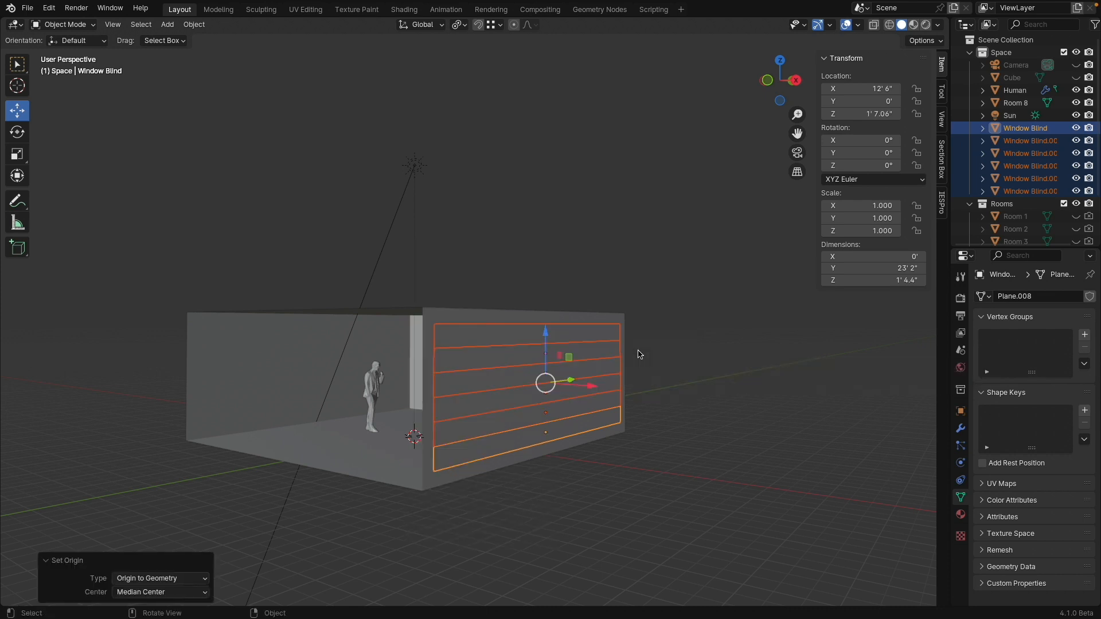
- Switch the viewport to rendered shading and use Individual Origins as the transform pivot point
click(768, 79)
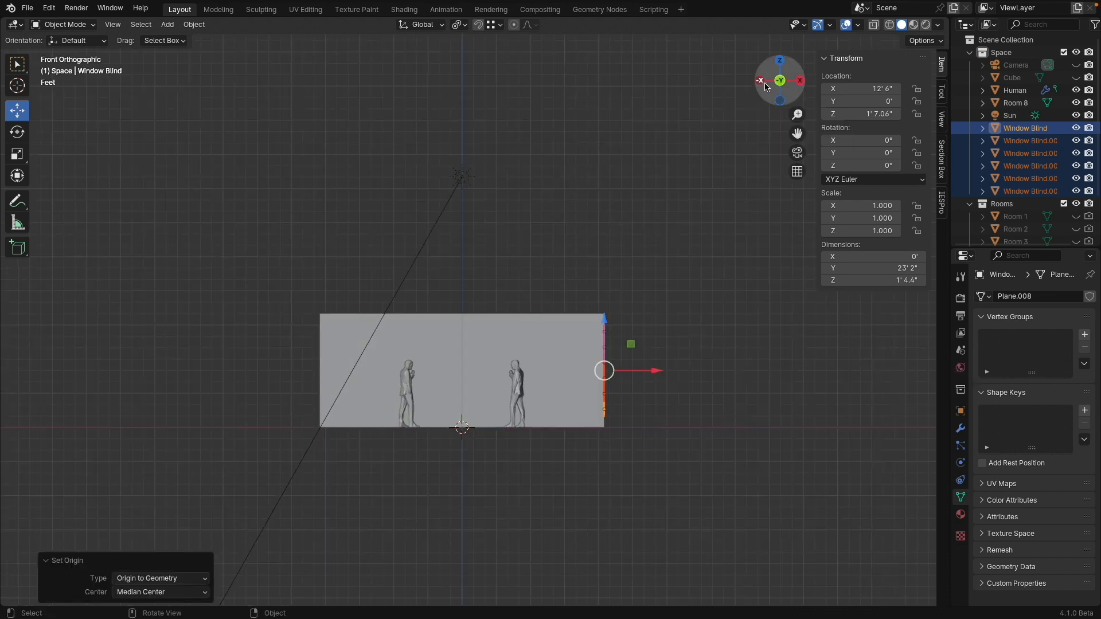
key(z)
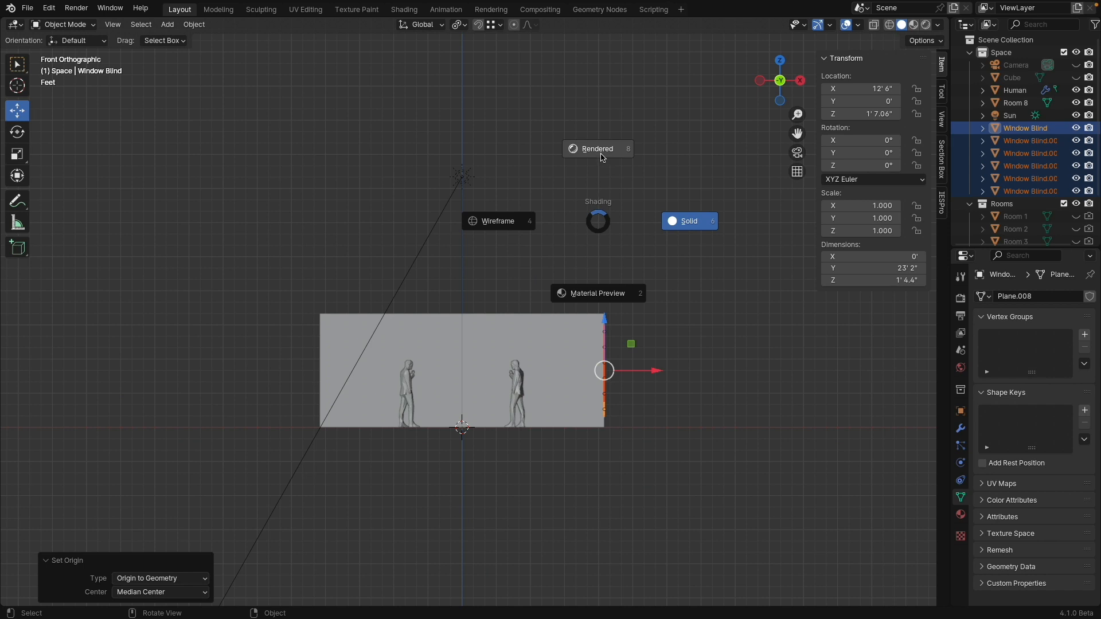
click(602, 158)
middle_drag(569, 249, 565, 273)
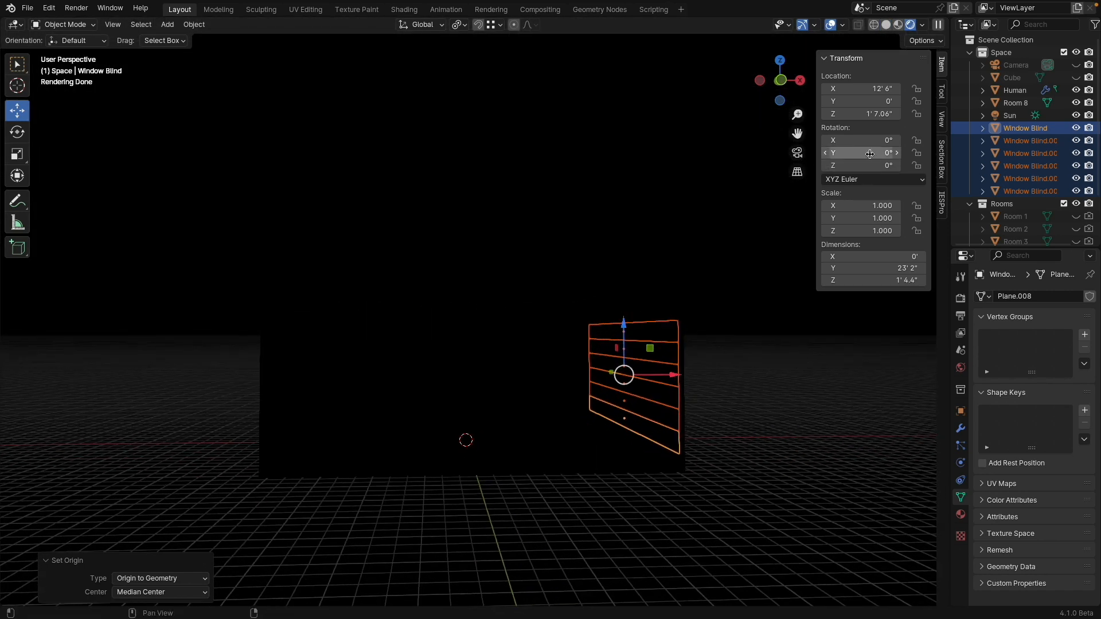
click(460, 24)
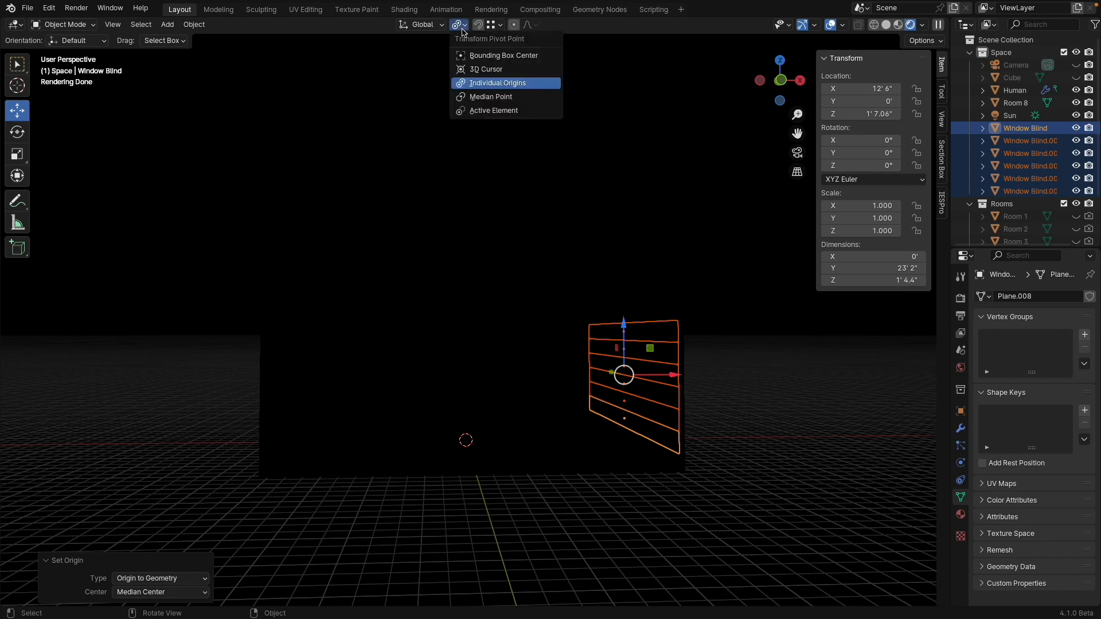
click(481, 89)
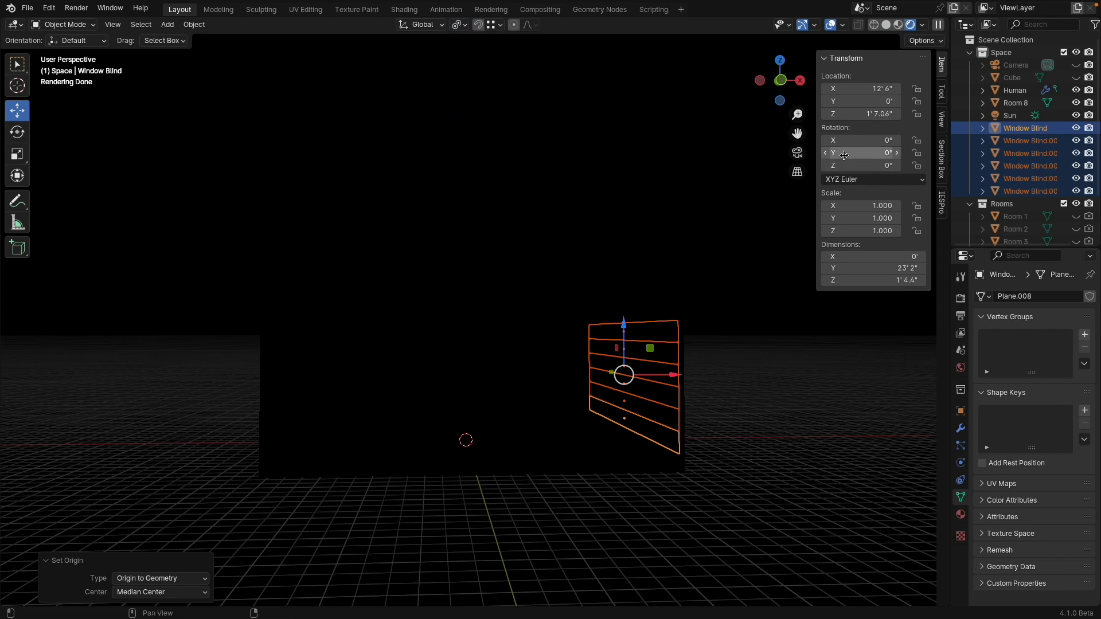
- Tilt all six blind slats together on Y to -88° and on to -138°, testing the light entering the room
drag(838, 153, 866, 153)
key(Escape)
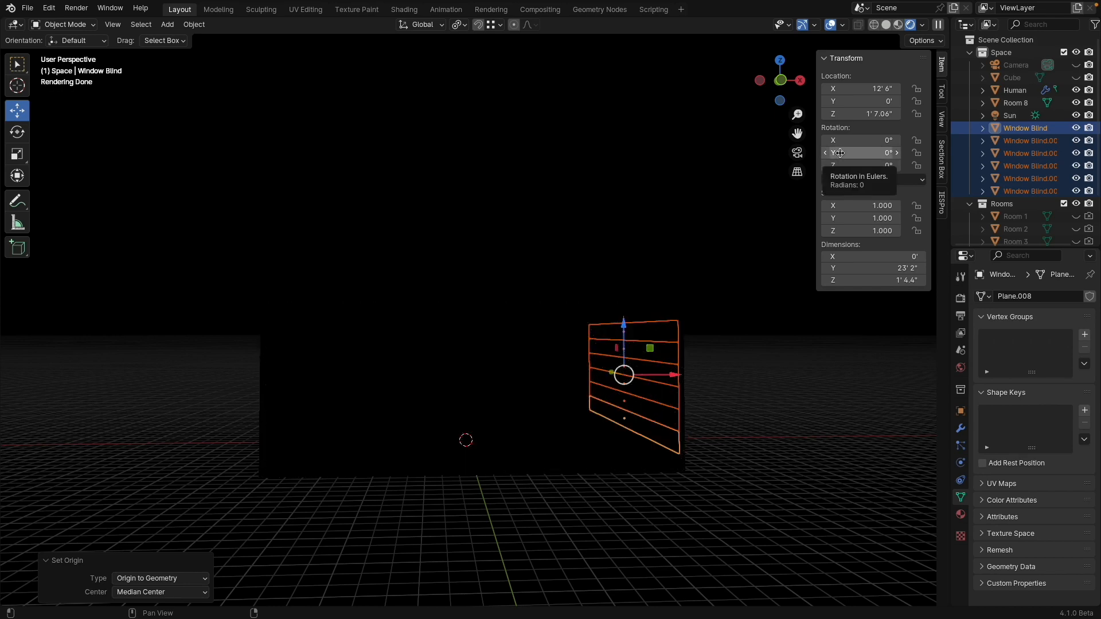
drag(853, 153, 780, 153)
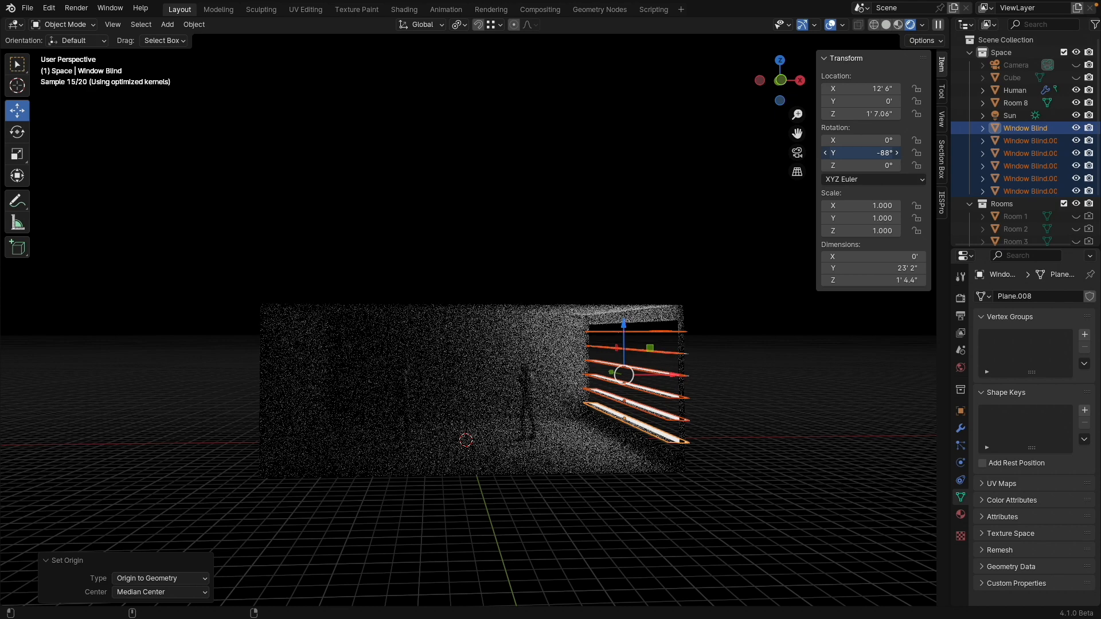
drag(860, 153, 831, 153)
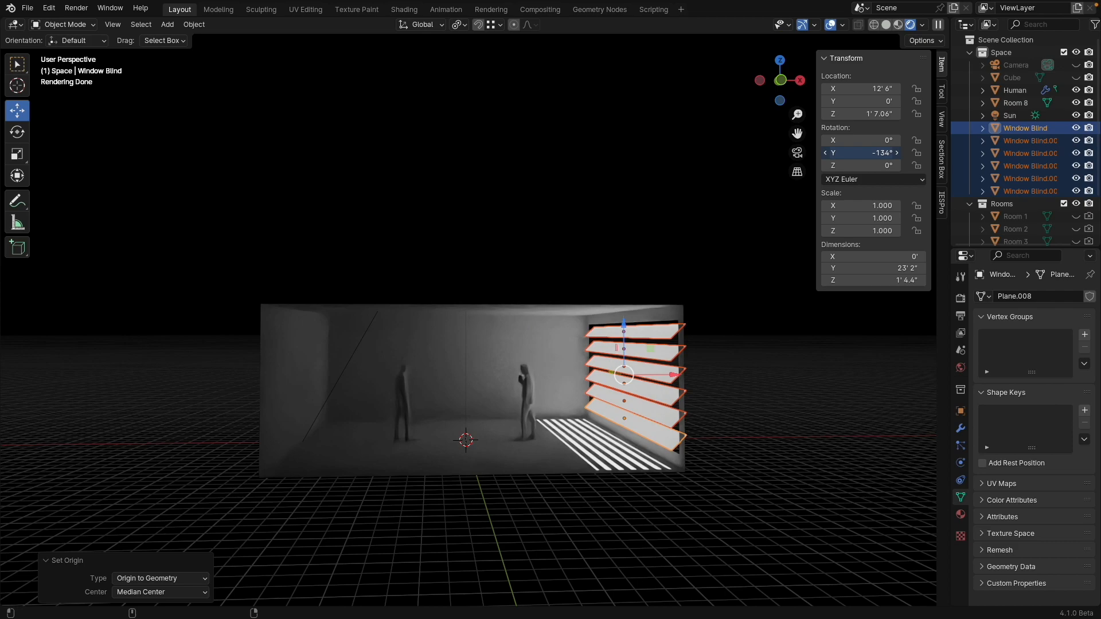
mouse_move(831, 153)
mouse_down()
mouse_move(878, 153)
mouse_move(829, 153)
mouse_up()
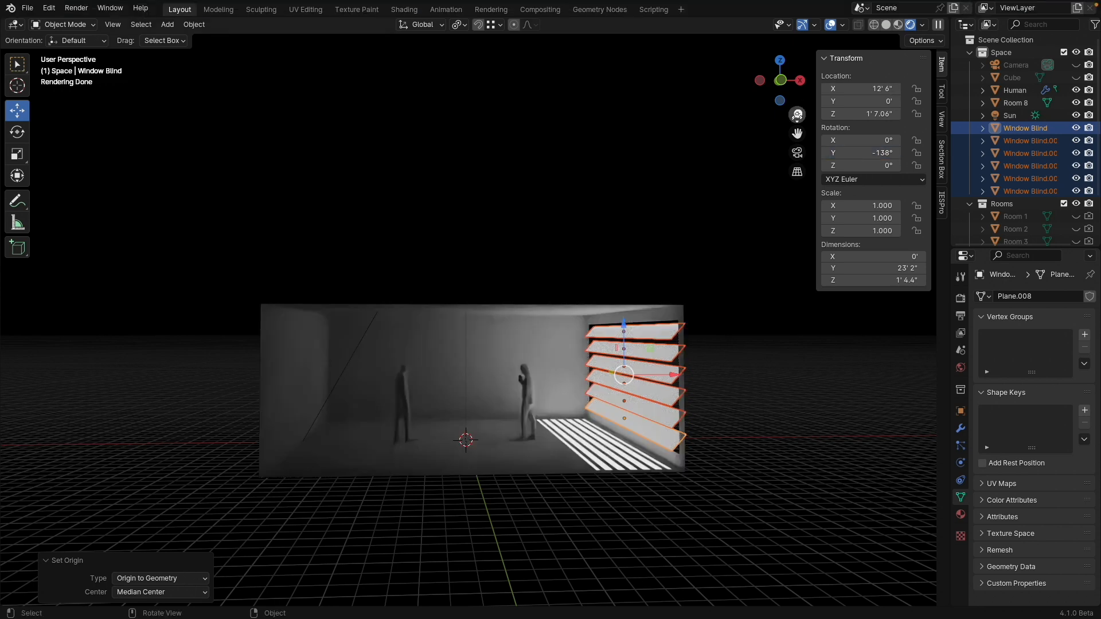
click(797, 172)
click(780, 82)
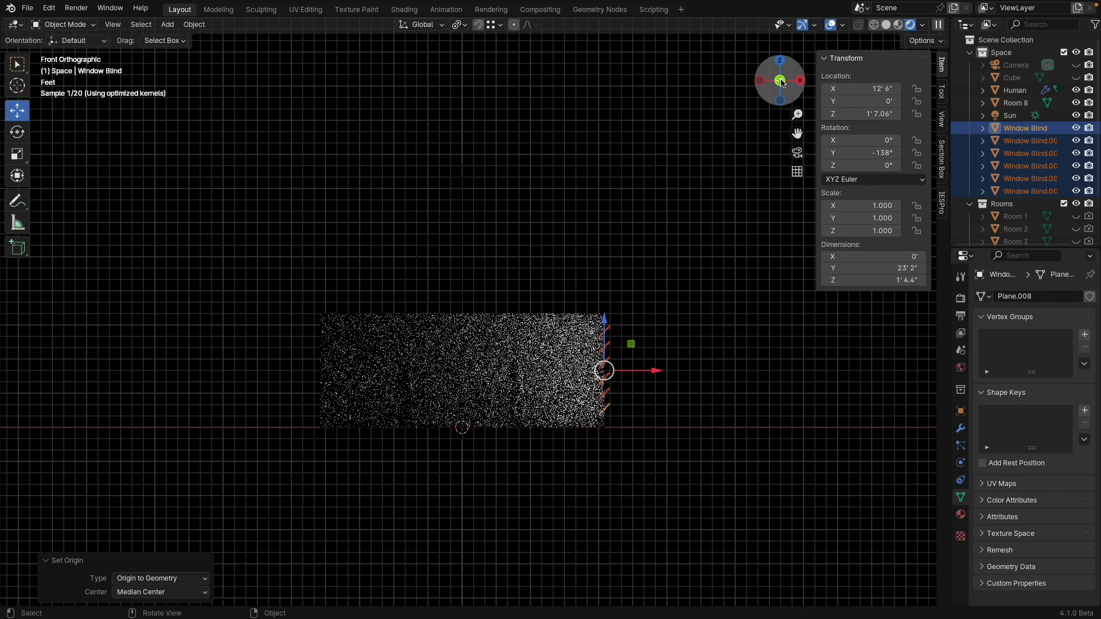
click(796, 173)
scroll(592, 287, up, 3)
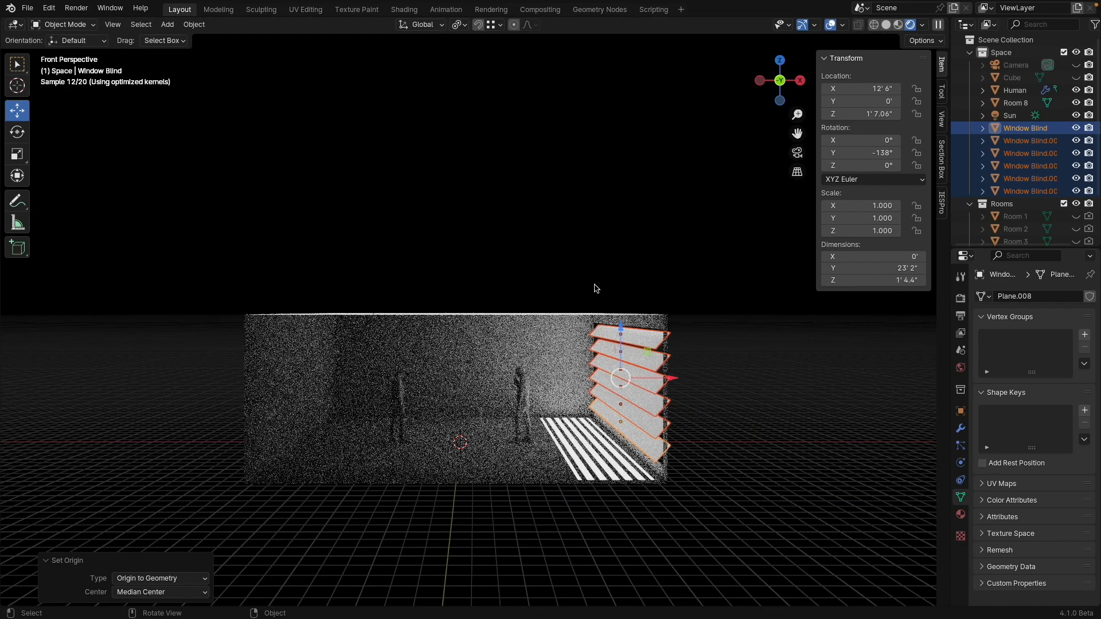
shift+middle_drag(561, 277, 565, 265)
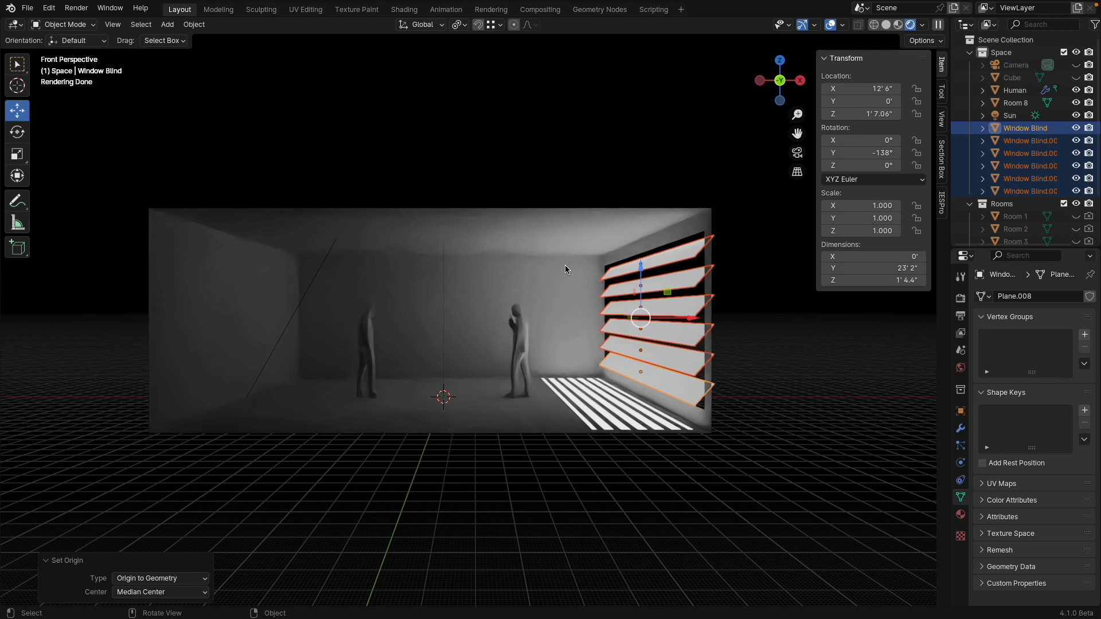
- Move Room 8 and all the Window Blind slats from the Space collection into the Rooms collection
click(1020, 105)
drag(1016, 103, 1004, 206)
click(1025, 118)
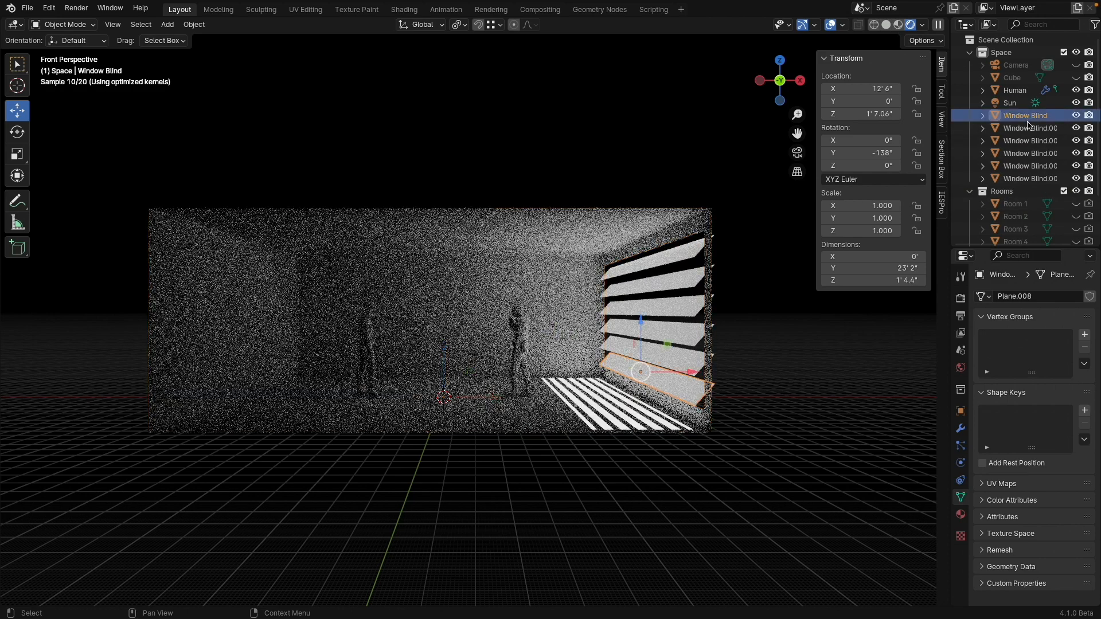
shift+click(1022, 179)
drag(1020, 120, 1003, 192)
click(970, 53)
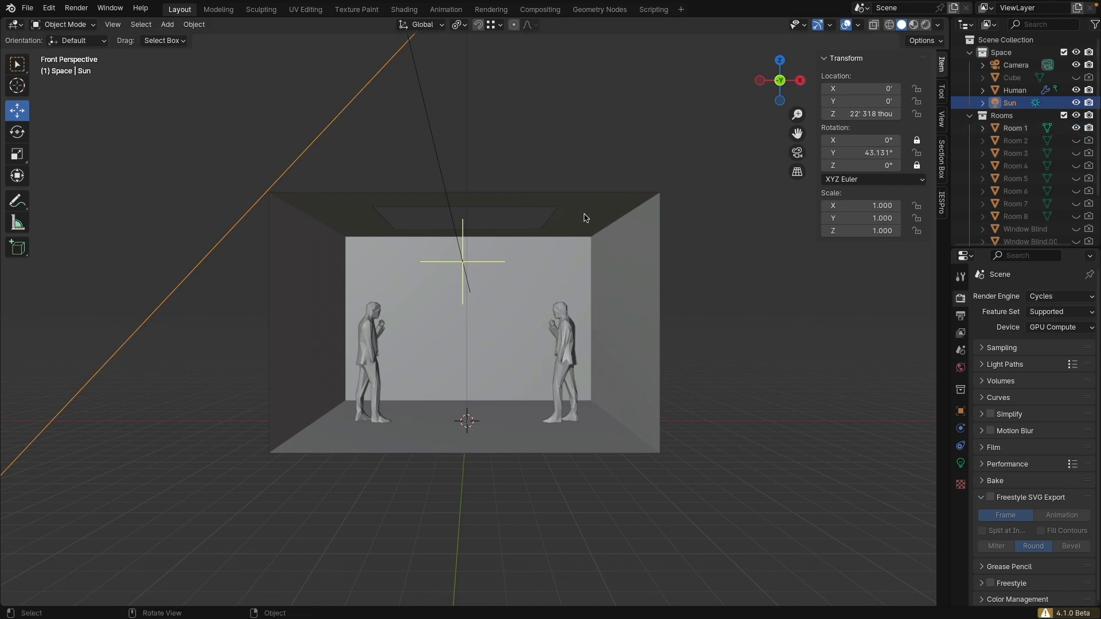
- Add a Solidify modifier to Room 1
click(627, 216)
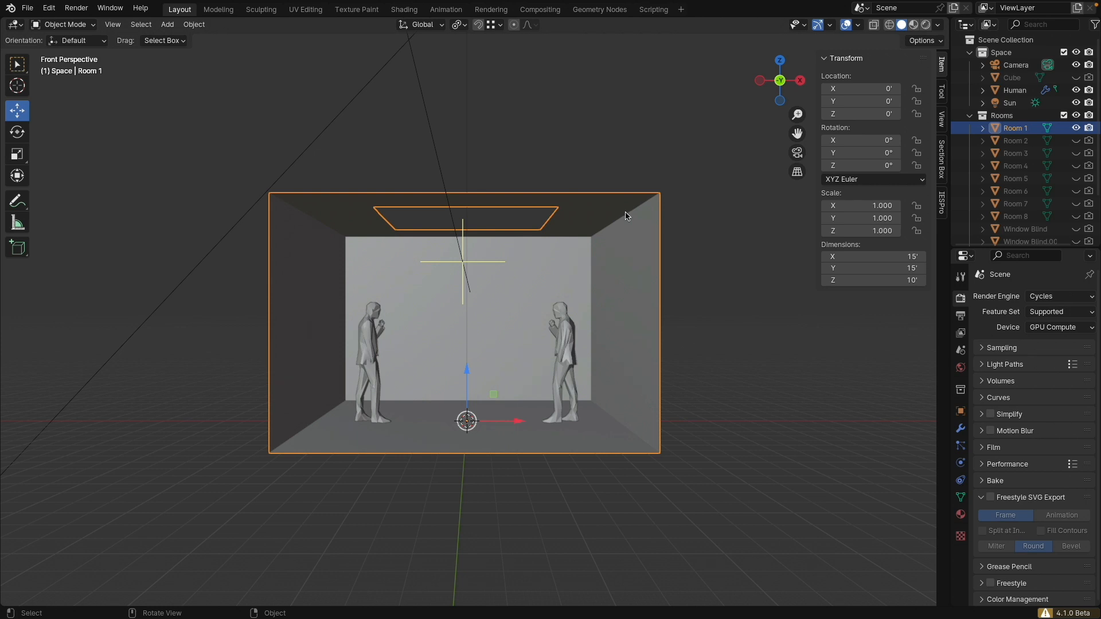
click(960, 429)
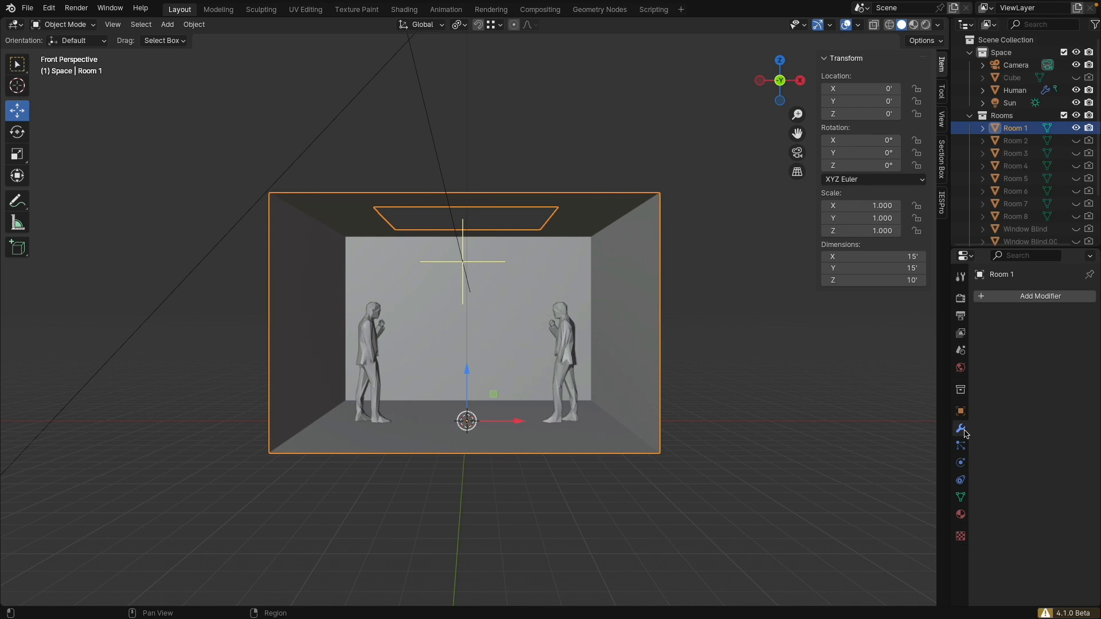
click(1006, 297)
mouse_move(1007, 300)
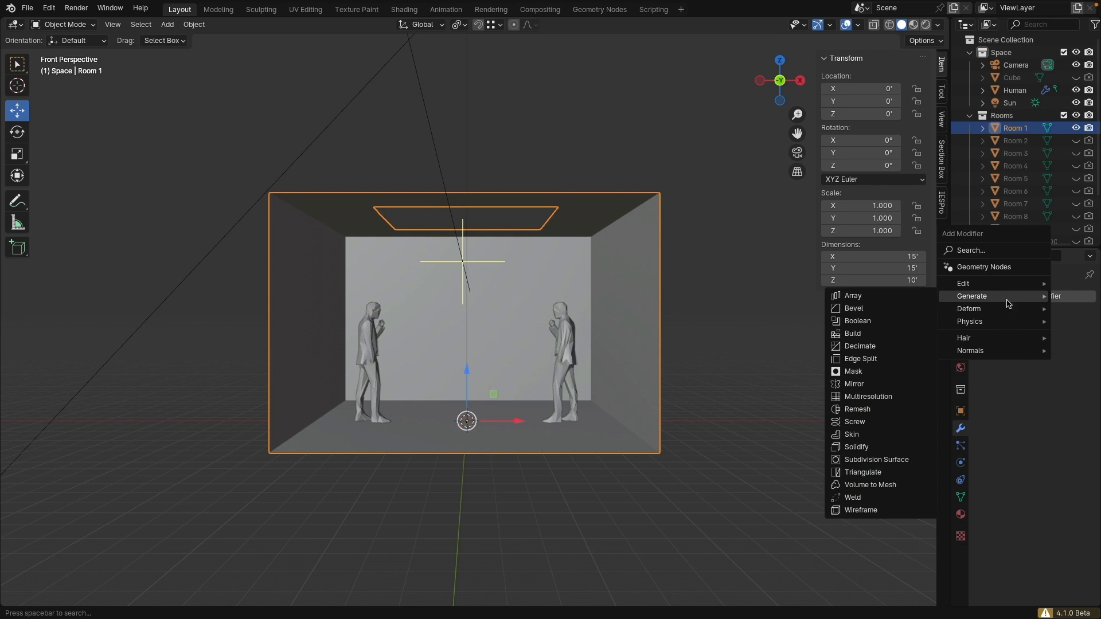
click(881, 448)
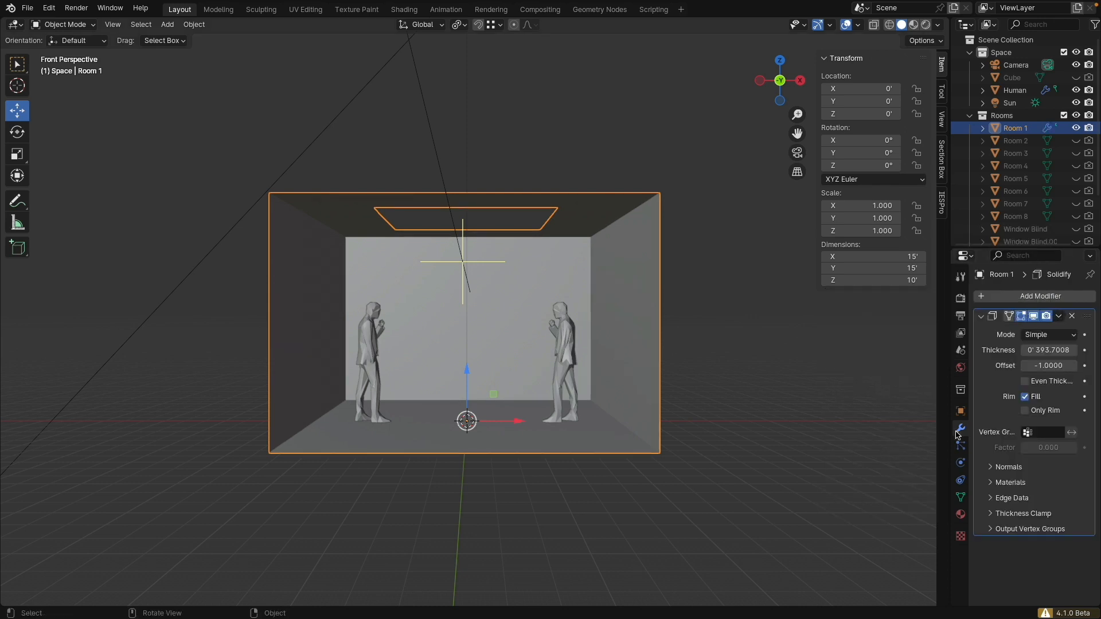
- Set Room 1's Solidify modifier to Complex mode with a thickness of 6"
click(1046, 336)
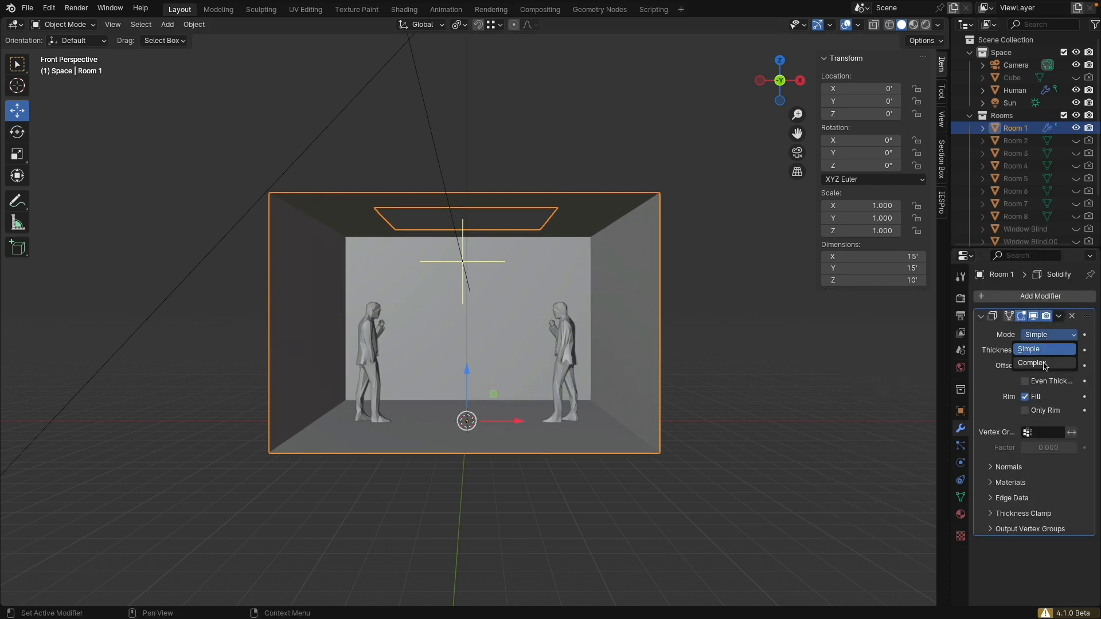
click(1032, 363)
click(1040, 383)
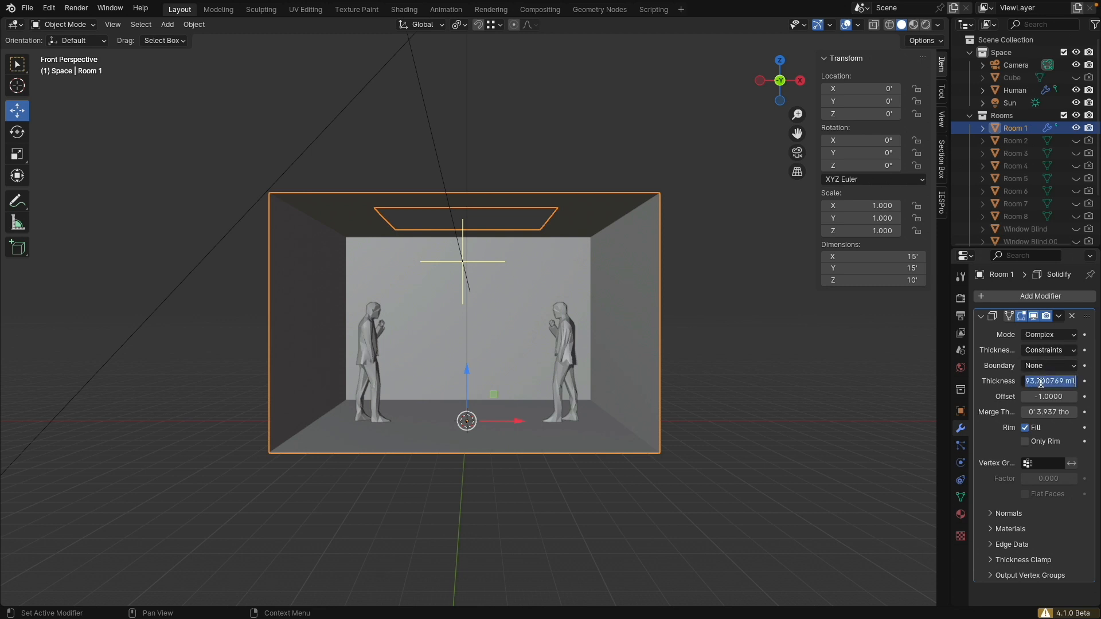
text(6)
key(Return)
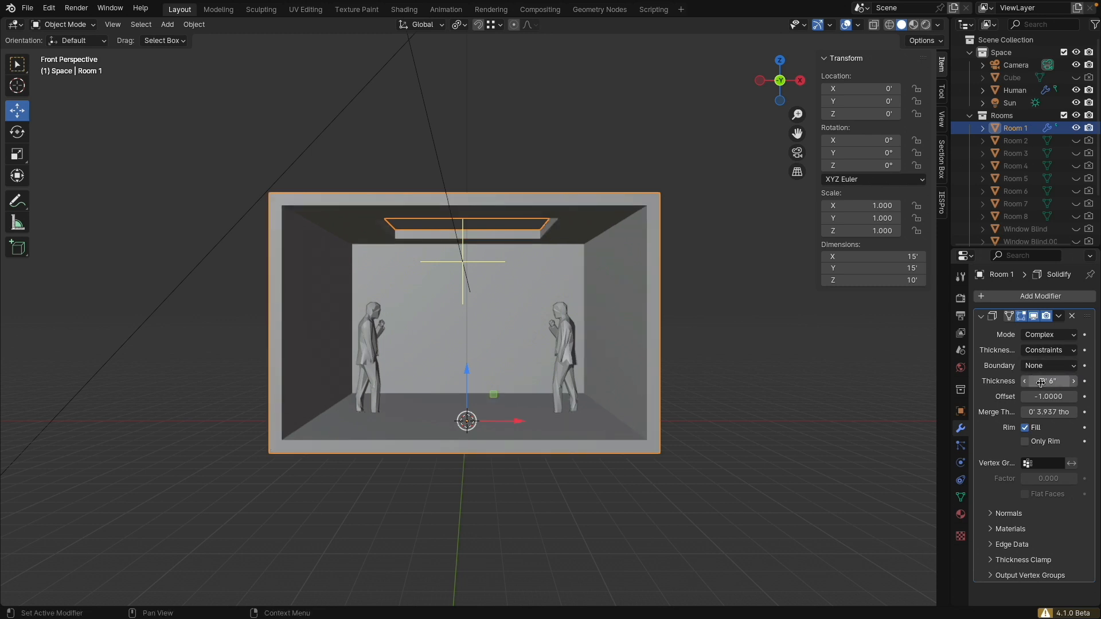
- Set the offset of Room 1's Solidify modifier to 1.0
drag(1034, 412, 1083, 397)
key(ctrl+z)
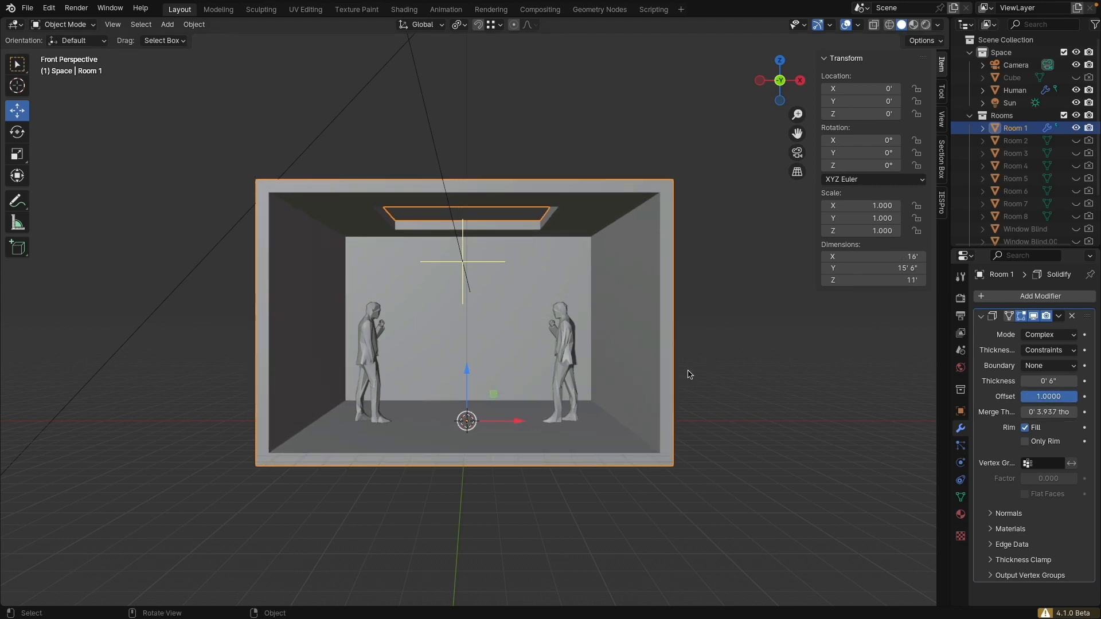
- Unhide Rooms 2 through 8 and copy Room 1's Solidify modifier to all of them
click(1076, 217)
drag(1075, 216, 1076, 141)
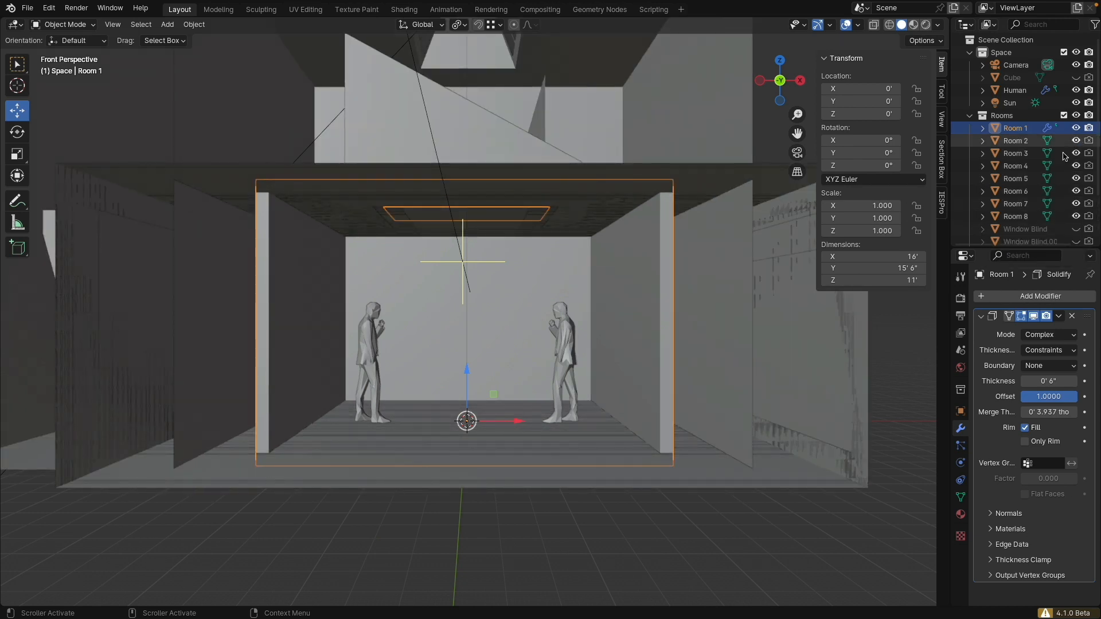
click(1025, 217)
shift+click(1020, 141)
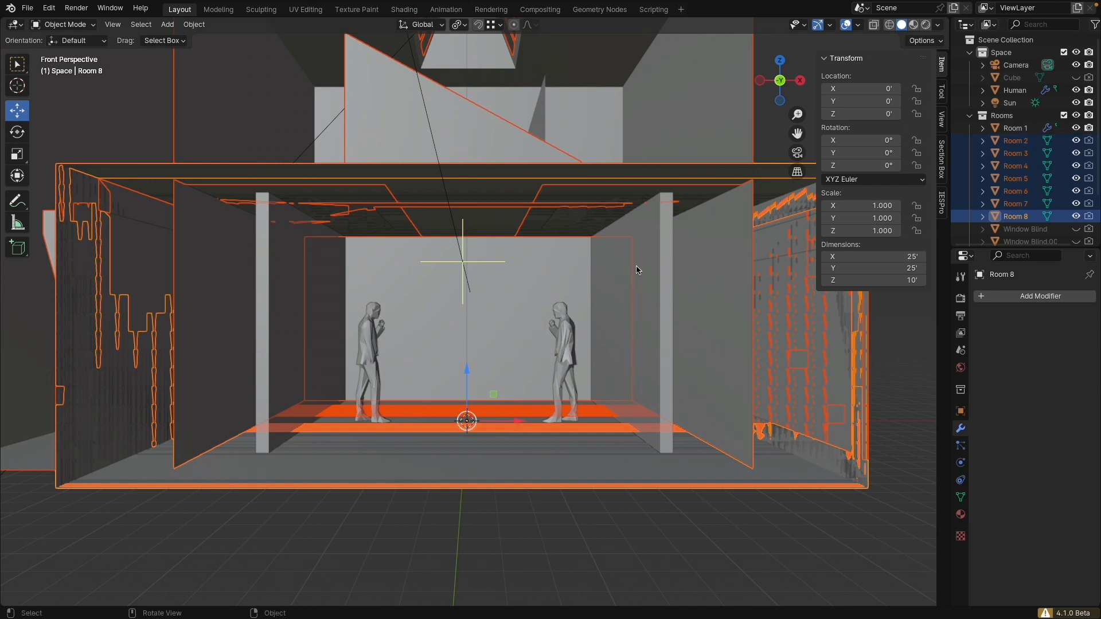
shift+click(658, 238)
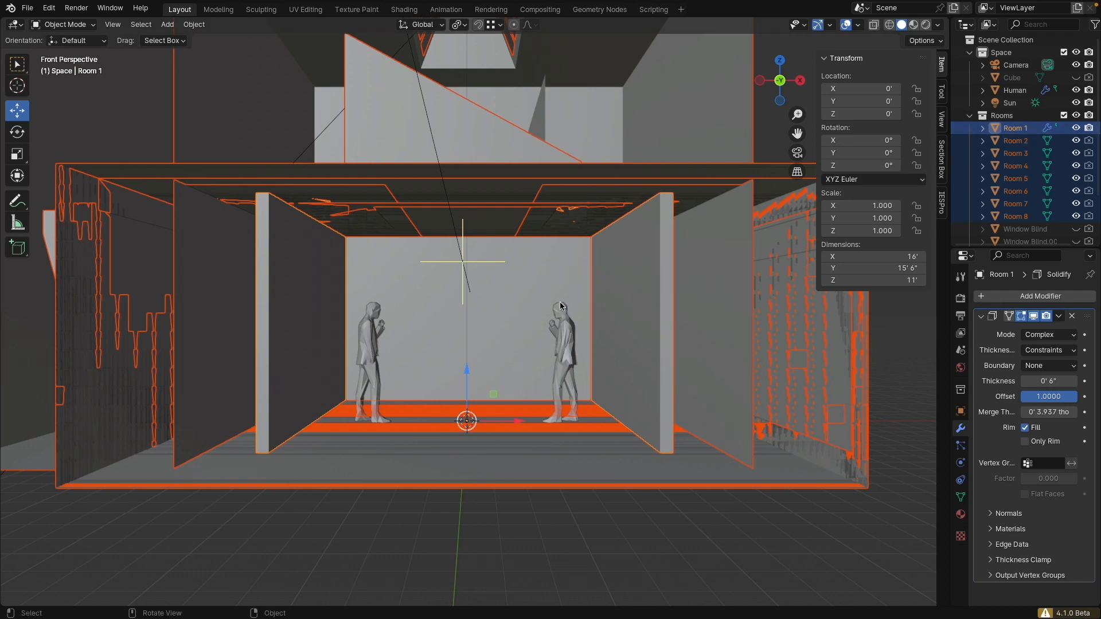
key(ctrl+l)
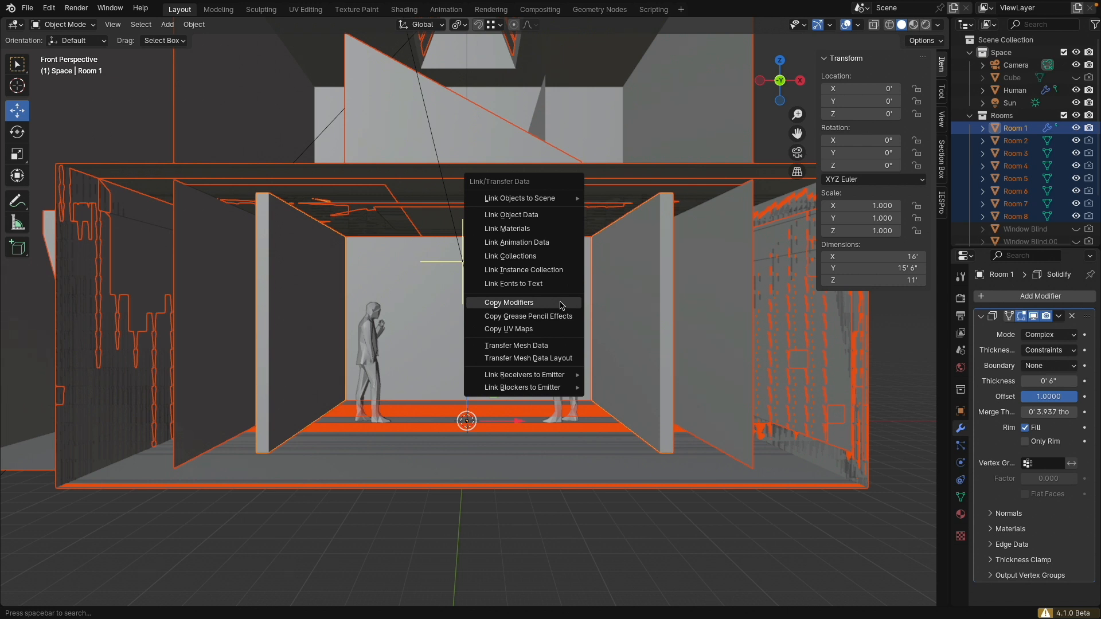
click(508, 302)
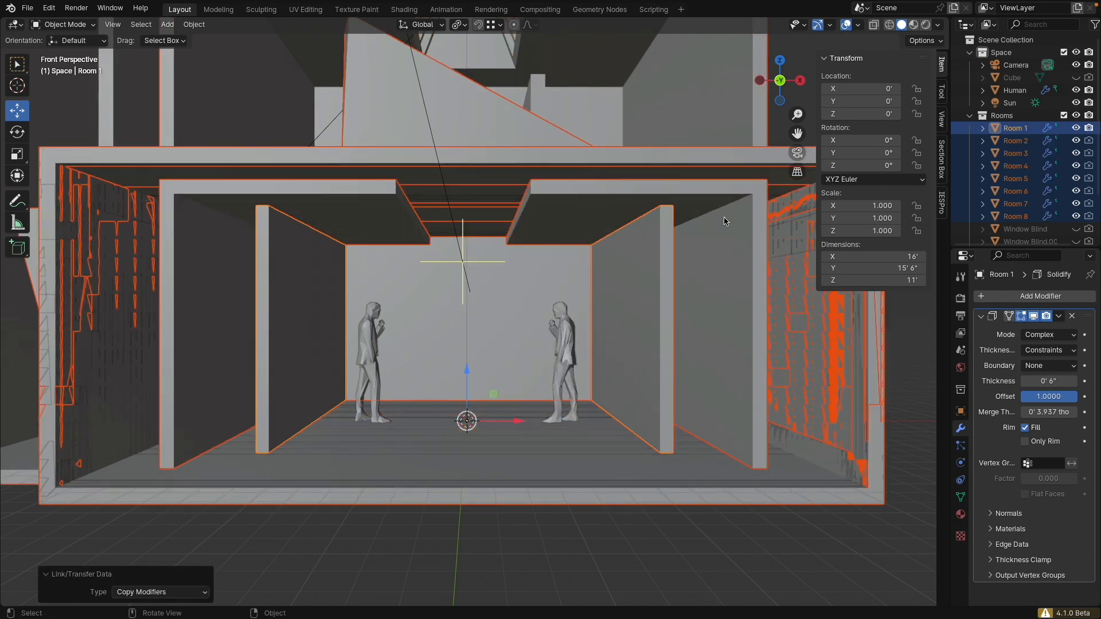
- Hide Rooms 2 through 8, leaving Room 1 shown, and check Room 6 and the Cube by briefly showing them
click(1075, 128)
drag(1082, 141, 1076, 208)
click(1076, 203)
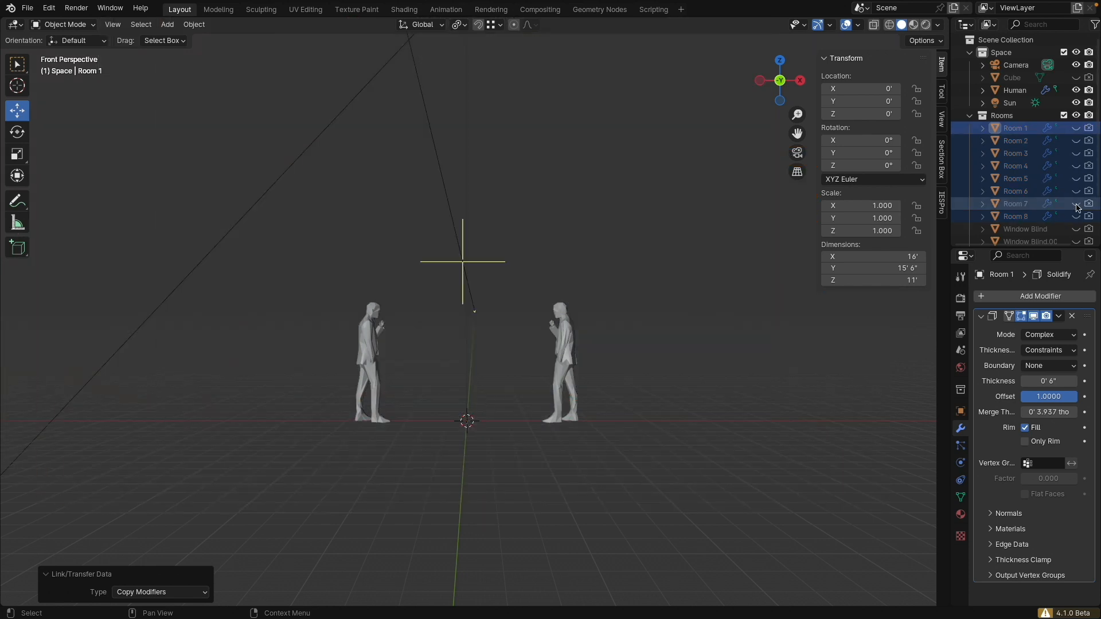
click(1075, 191)
click(1076, 191)
click(1075, 191)
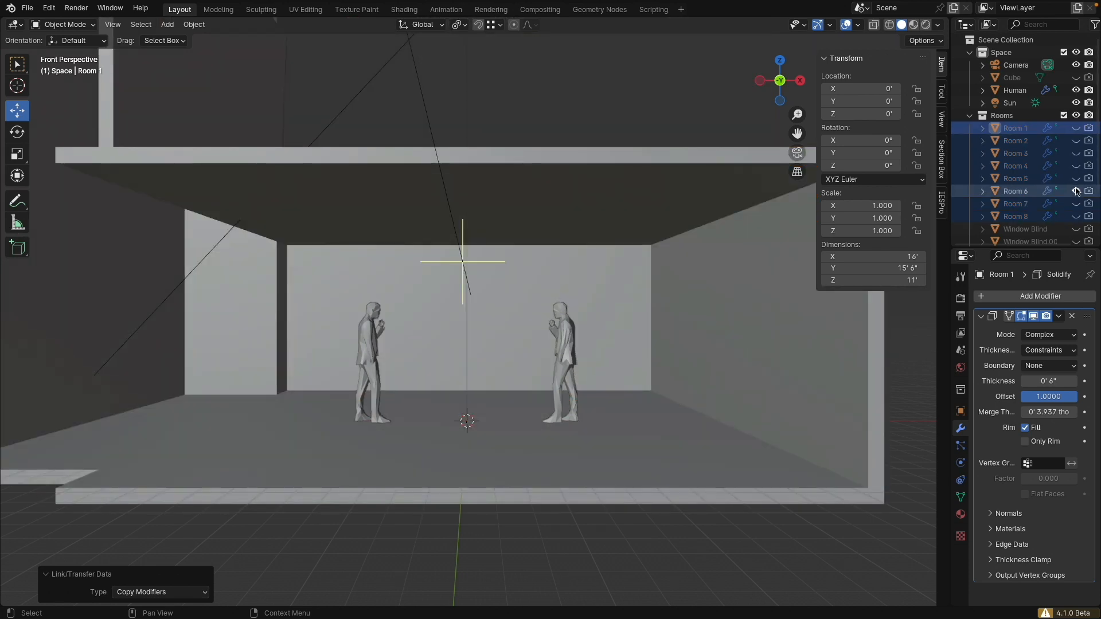
click(1076, 191)
click(1075, 128)
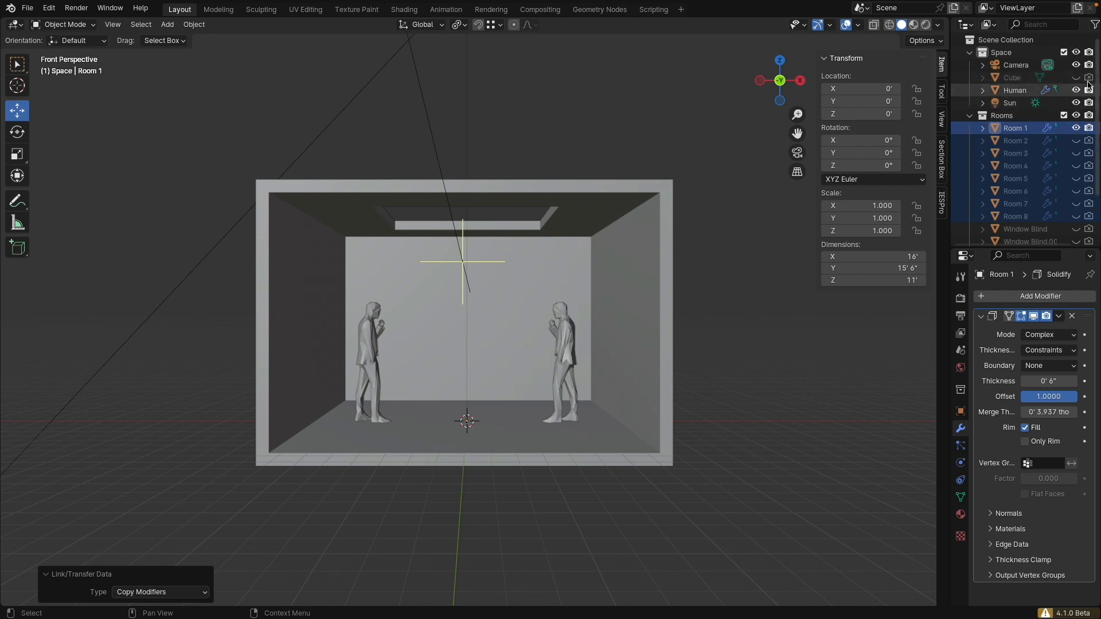
click(1076, 77)
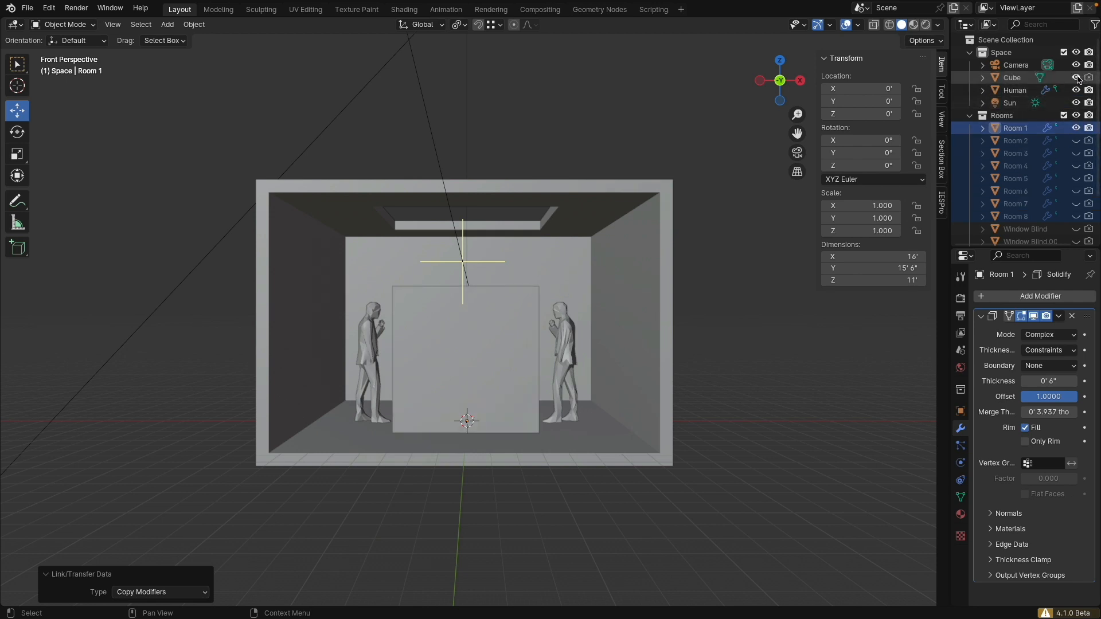
click(1076, 78)
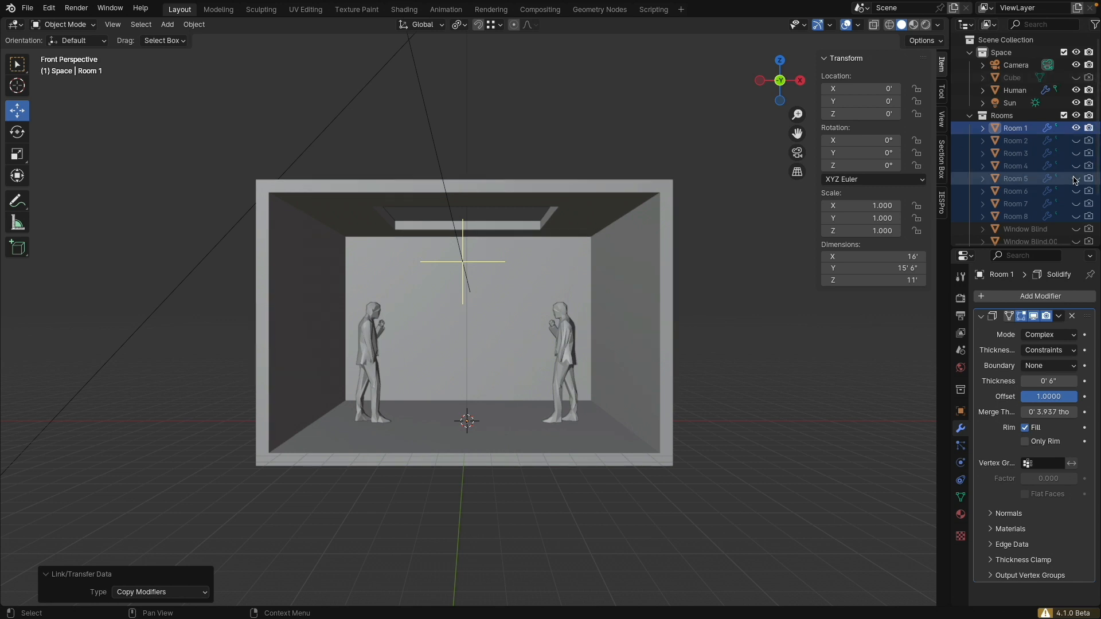
- Split the 3D viewport vertically into two side-by-side views and switch the first one to the camera view
scroll(1076, 179, down, 4)
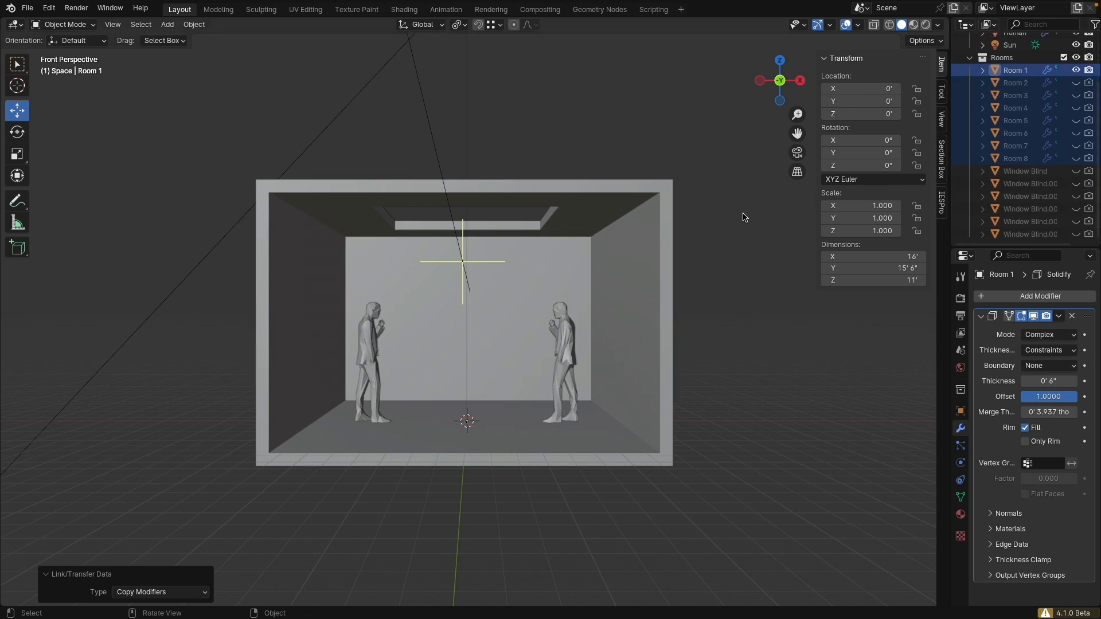
scroll(706, 232, down, 2)
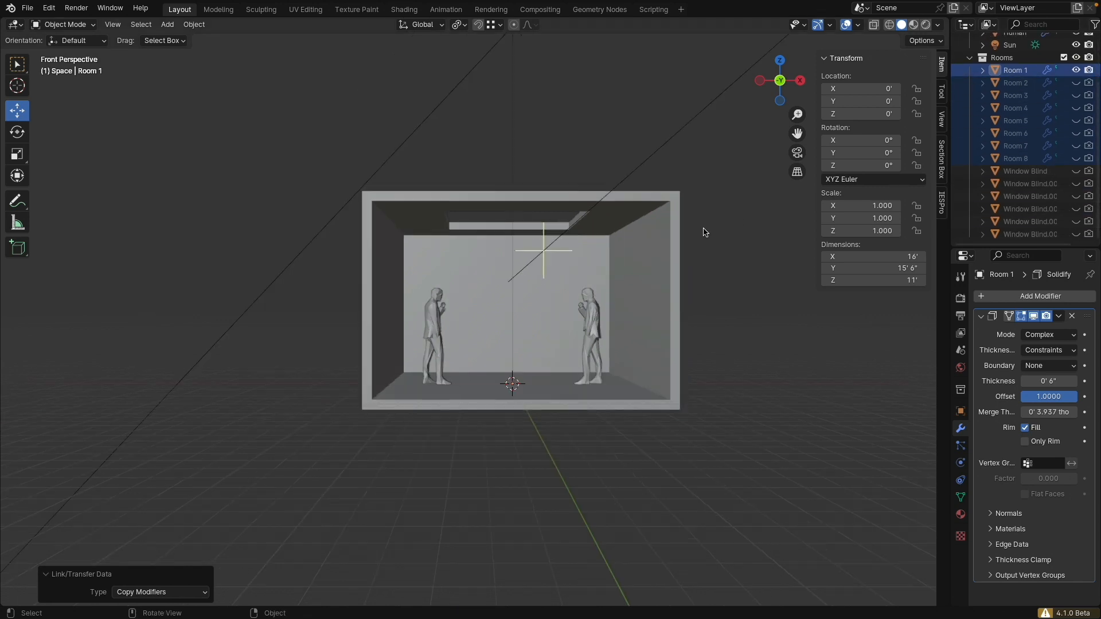
right_click(714, 18)
click(665, 32)
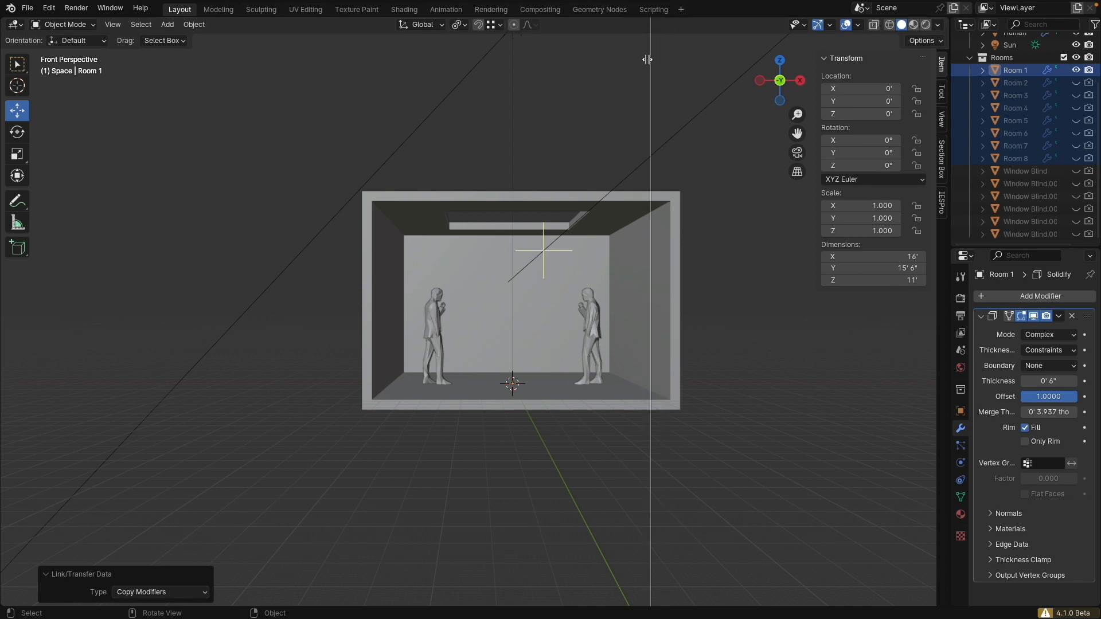
click(644, 86)
click(493, 152)
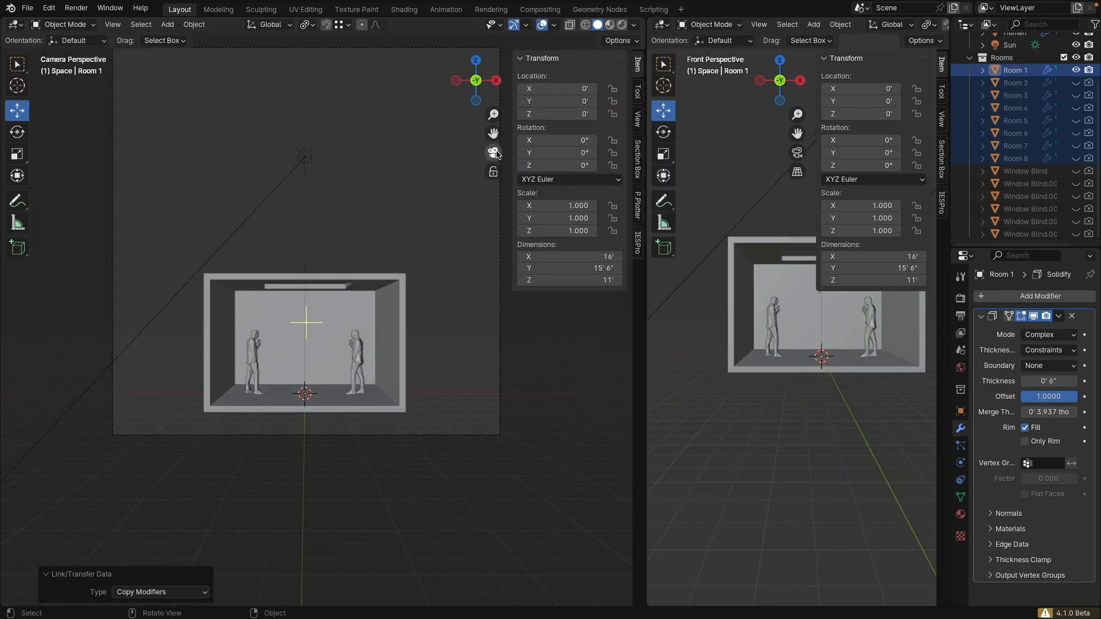
- Select the camera and set its lens Shift Y to 0
click(446, 224)
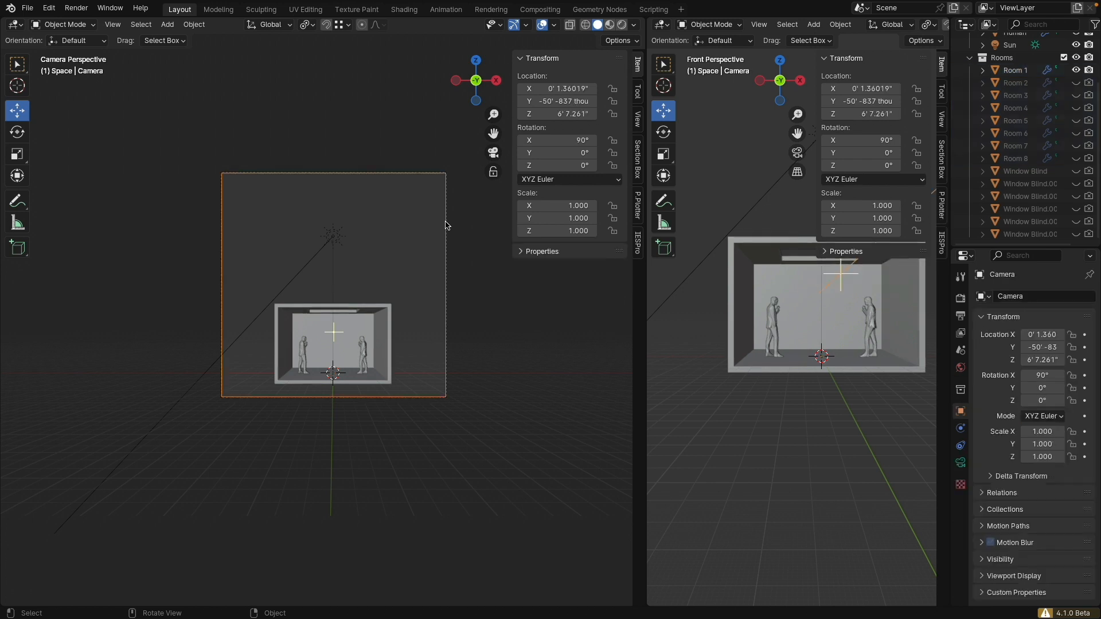
click(960, 462)
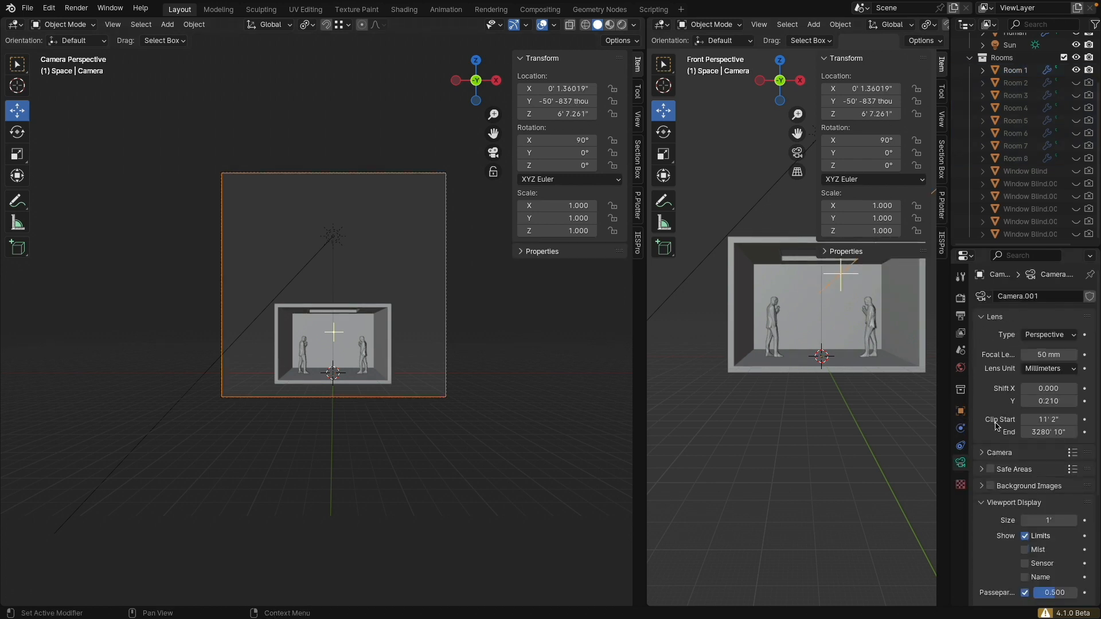
scroll(1023, 369, down, 1)
double_click(1037, 377)
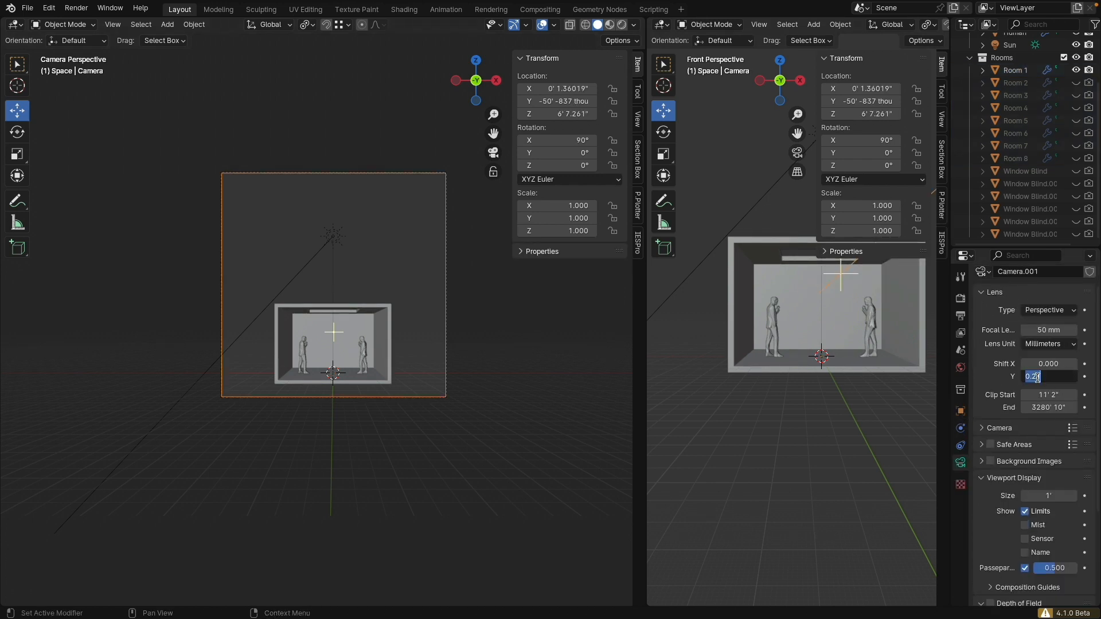
text(0)
key(Return)
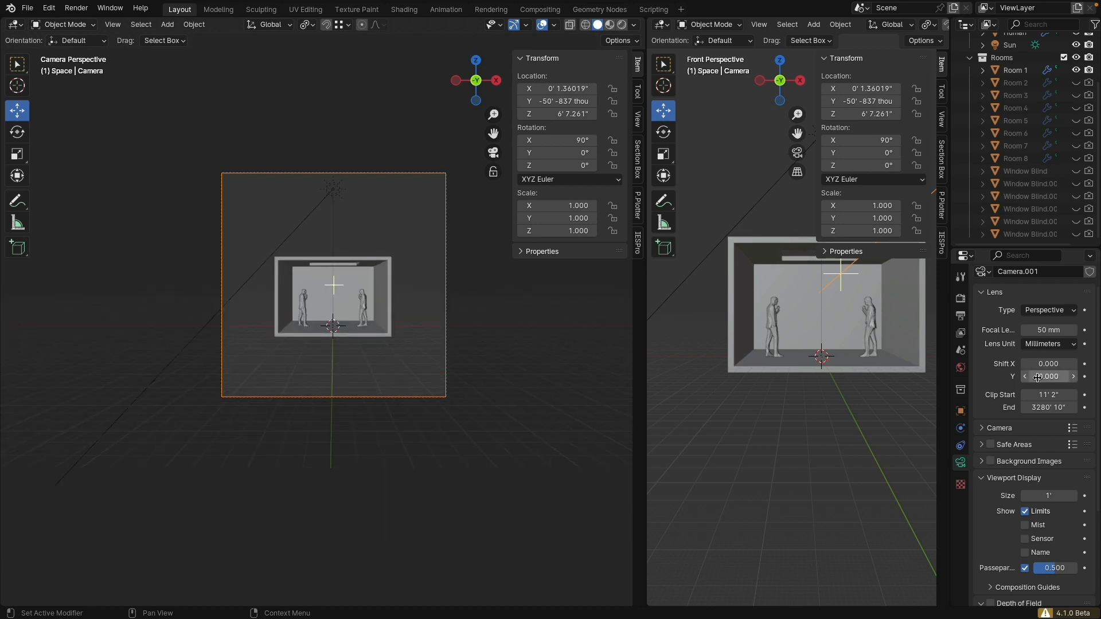
- Set the camera's clip start to 1', trying 0 first
scroll(1023, 494, down, 4)
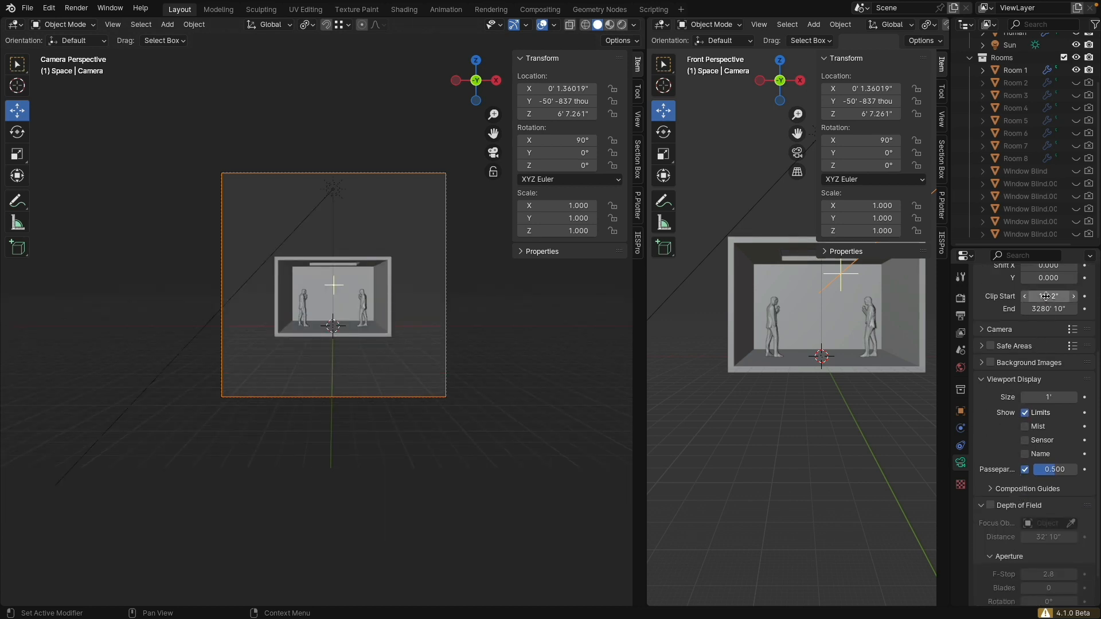
click(1046, 296)
text(0)
key(Return)
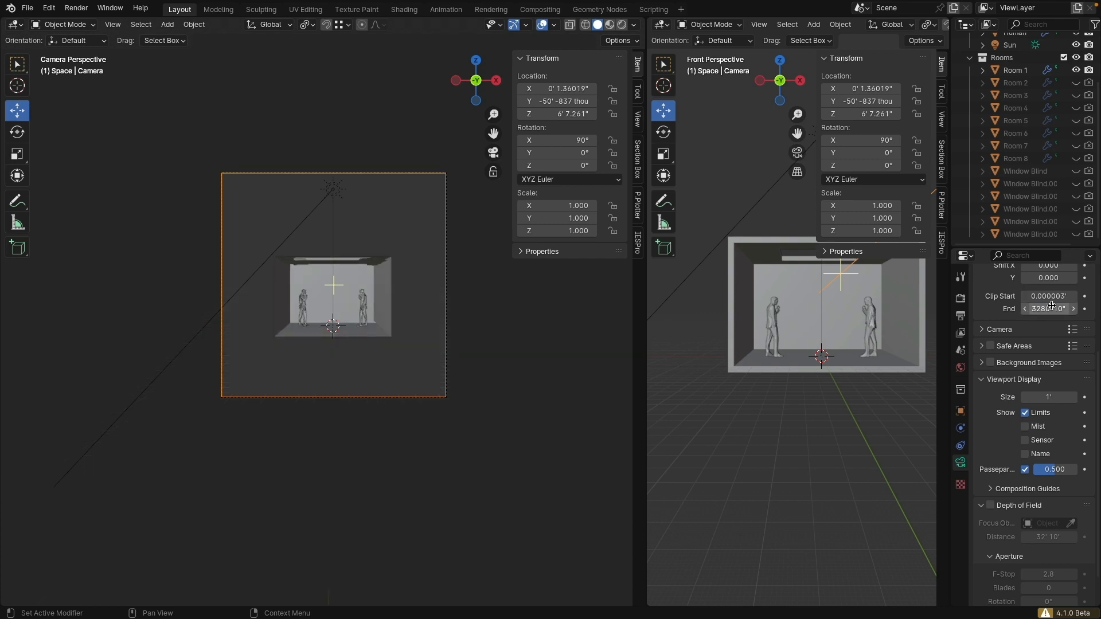
click(1047, 296)
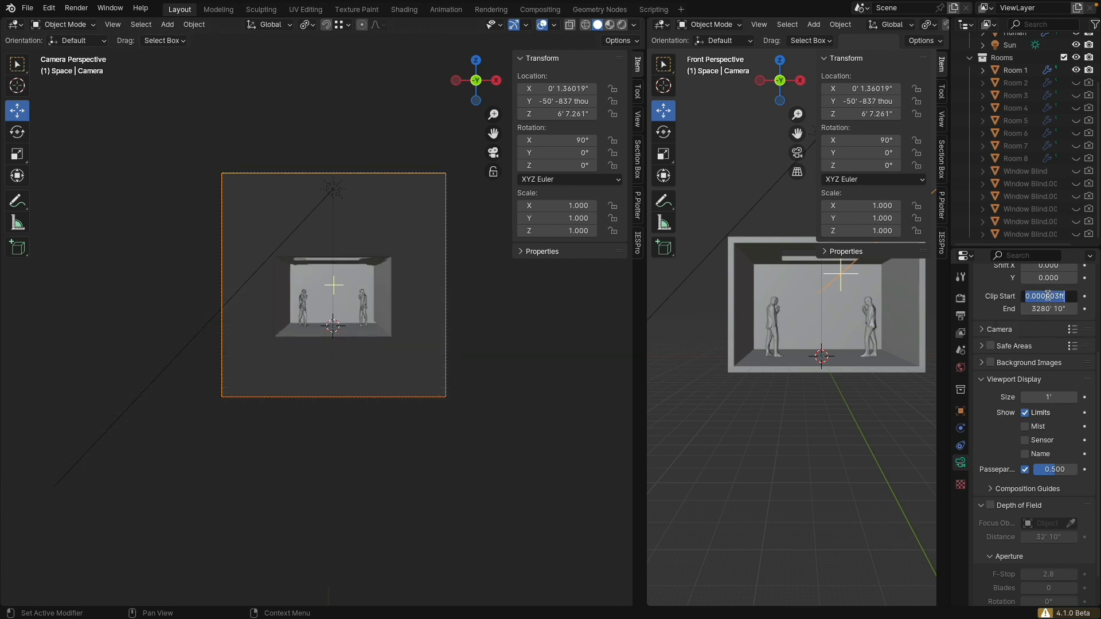
text(1)
key(Return)
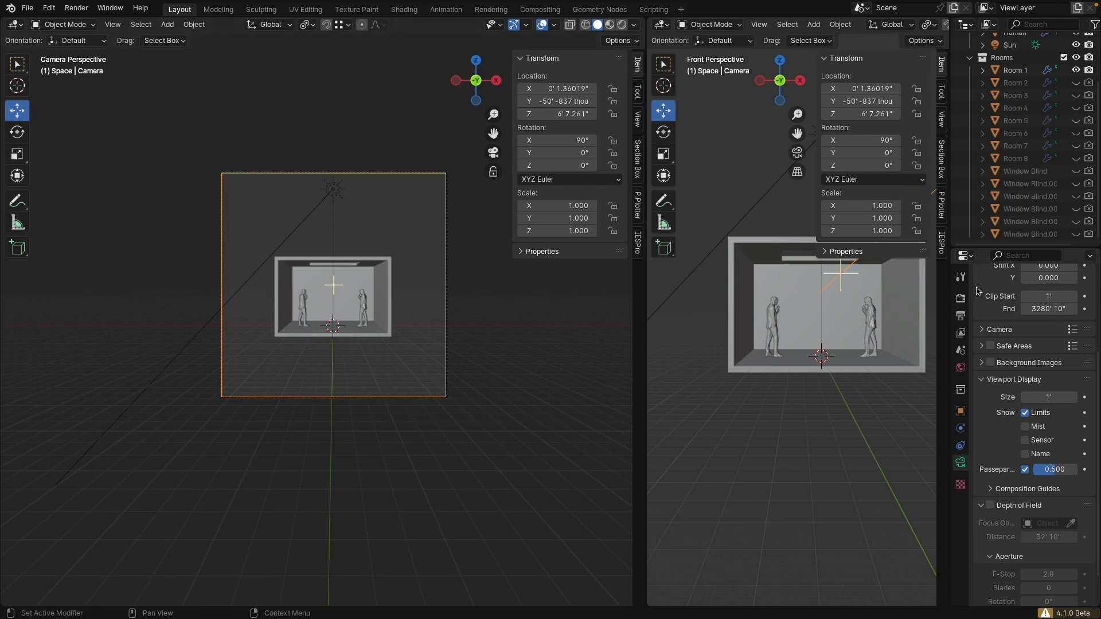
- Move the camera closer to the room, to about -31' 7" on Y, and lower it to about 5' 4" on Z
click(961, 299)
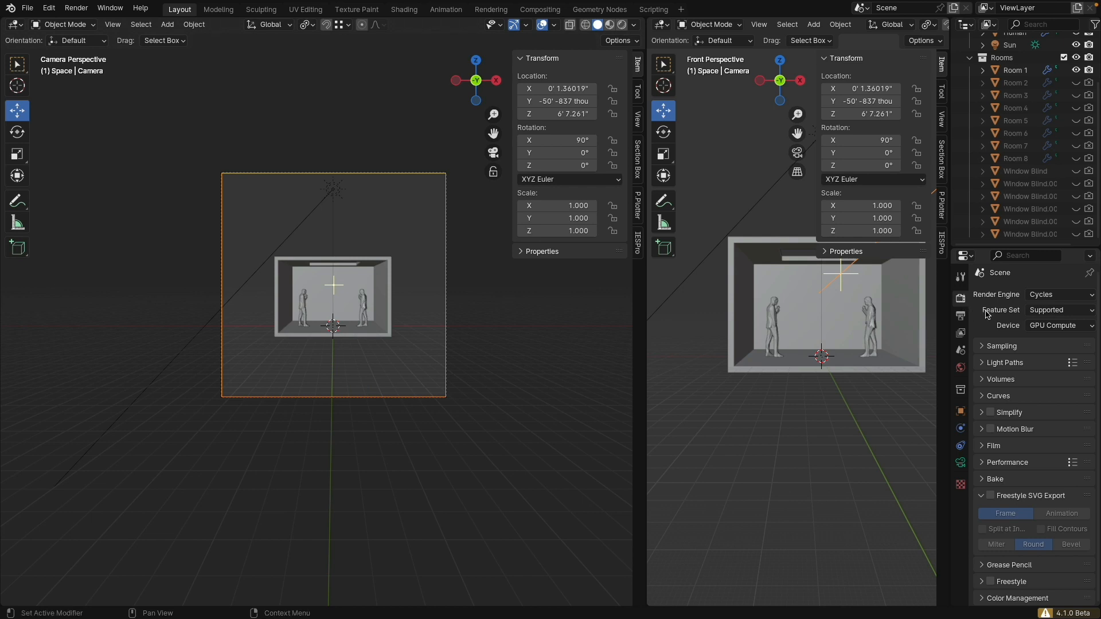
click(960, 315)
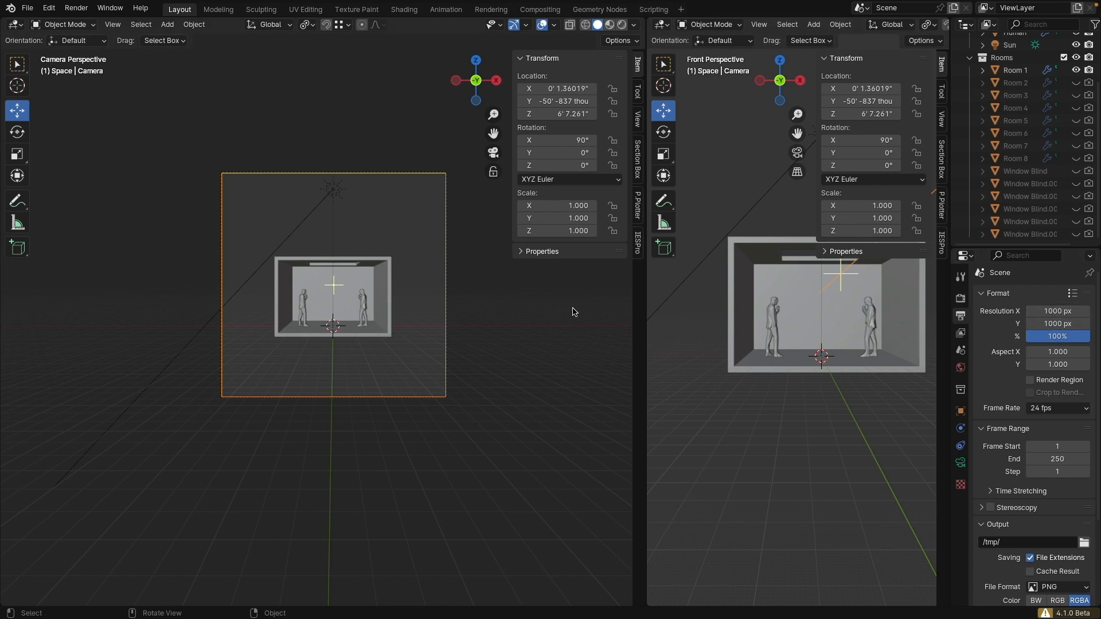
scroll(750, 322, down, 6)
middle_drag(771, 331, 804, 325)
drag(740, 311, 806, 303)
drag(767, 259, 764, 263)
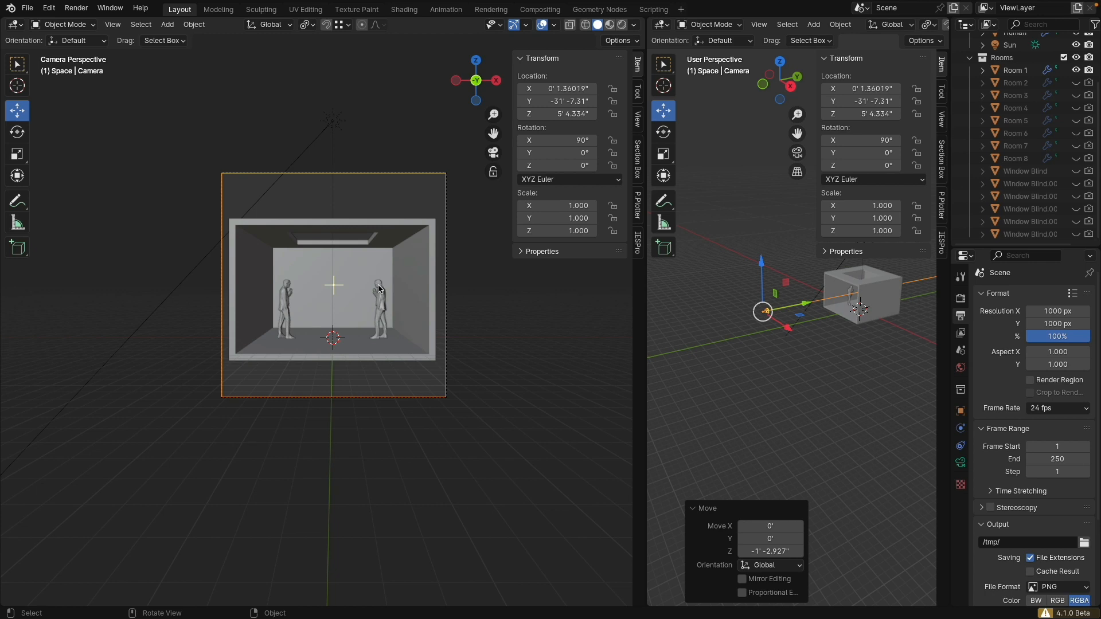
- Enable the transparent film background and display the camera view in rendered shading, comparing it with transparency off
click(960, 299)
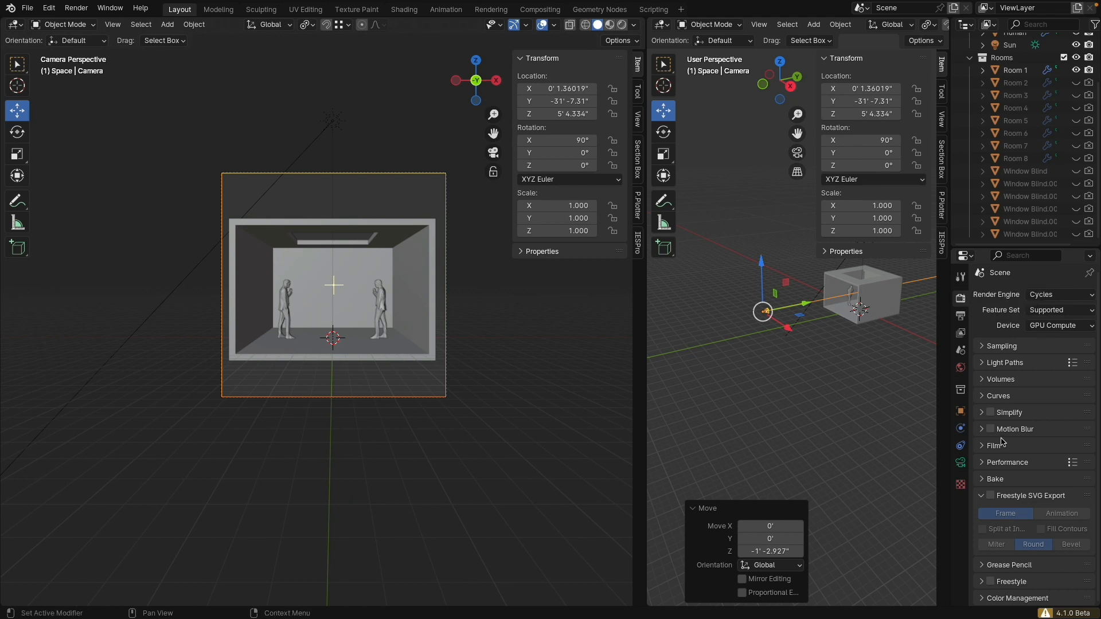
click(983, 447)
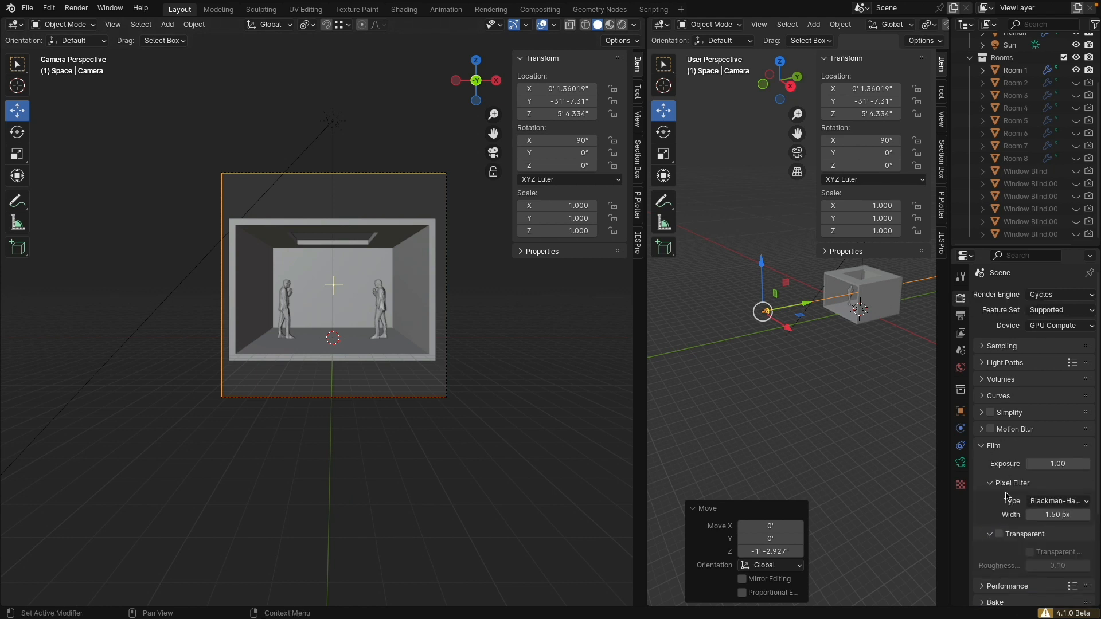
click(999, 535)
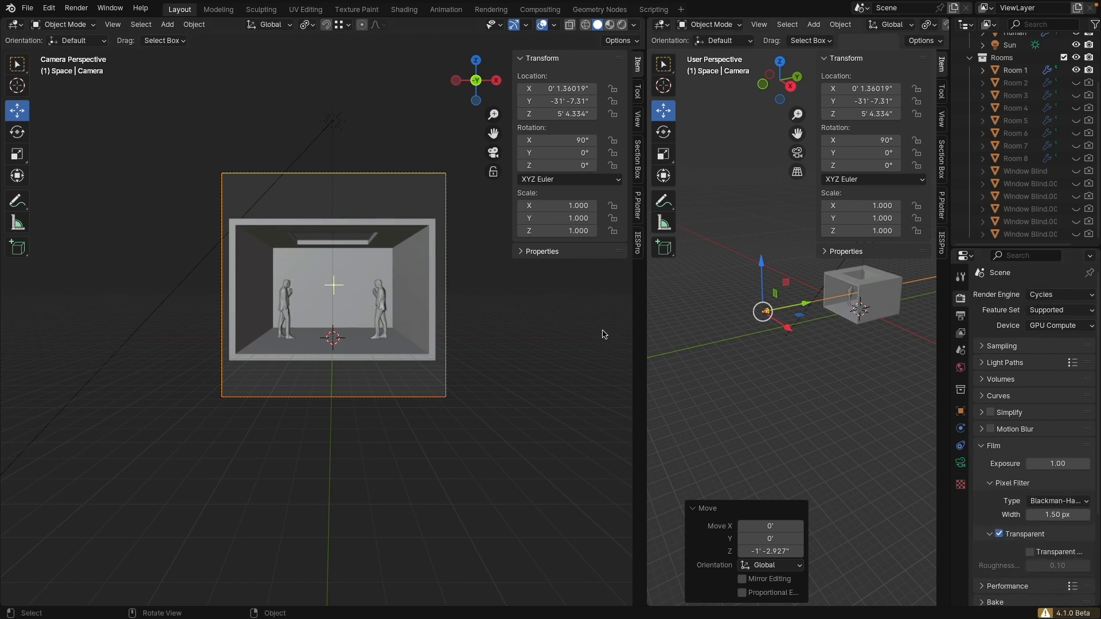
click(621, 25)
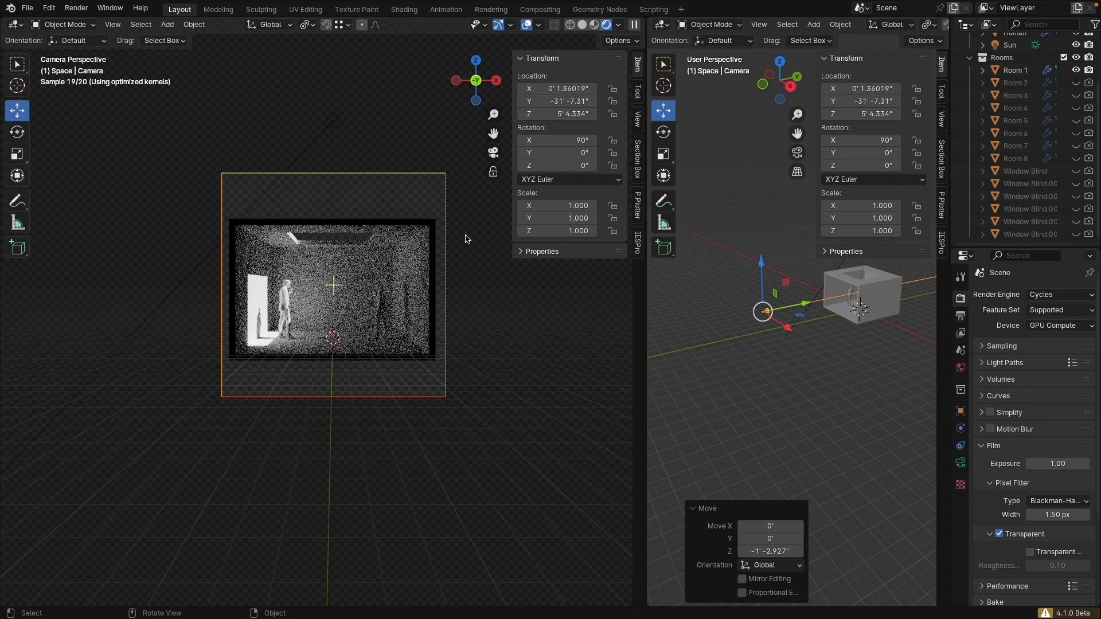
click(999, 533)
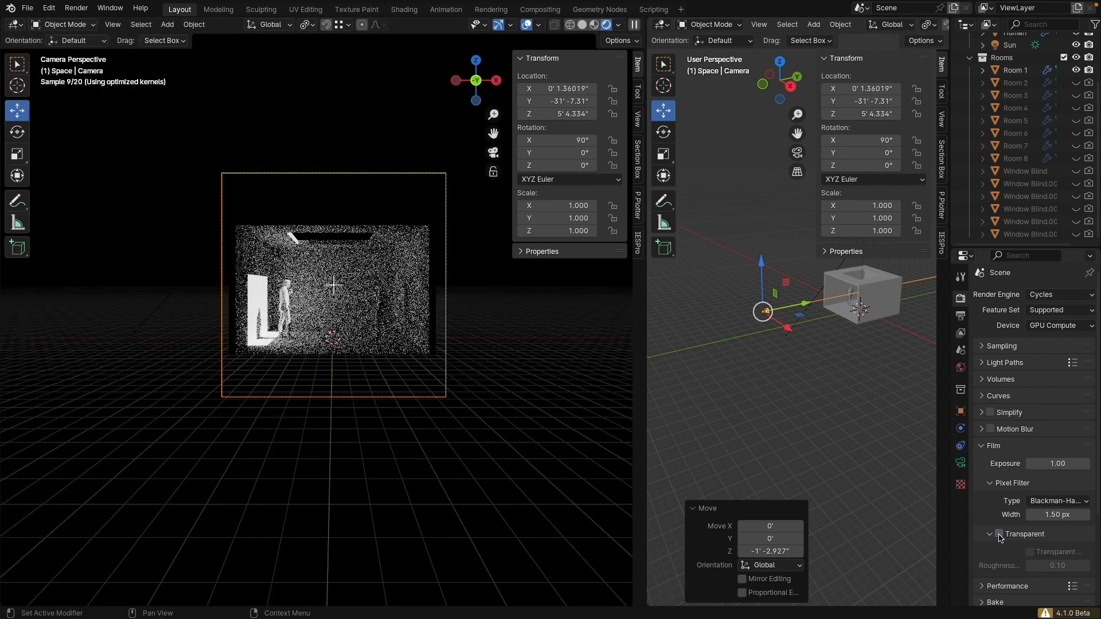
click(998, 534)
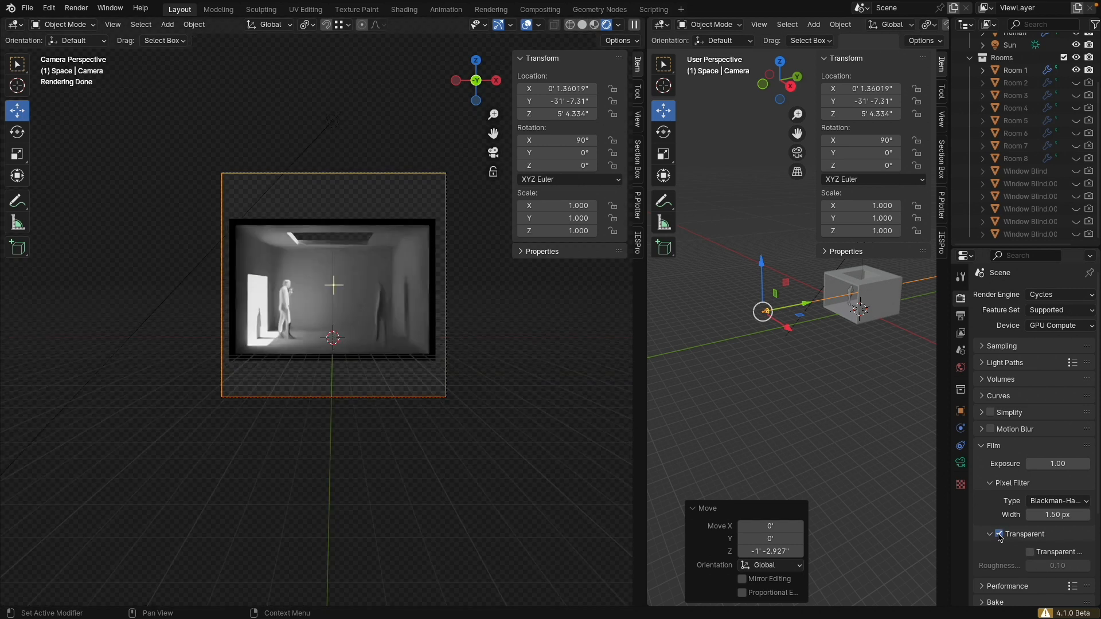
- Select Room 1 and toggle its Solidify modifier's viewport display off and on to compare the rendered lighting
click(424, 277)
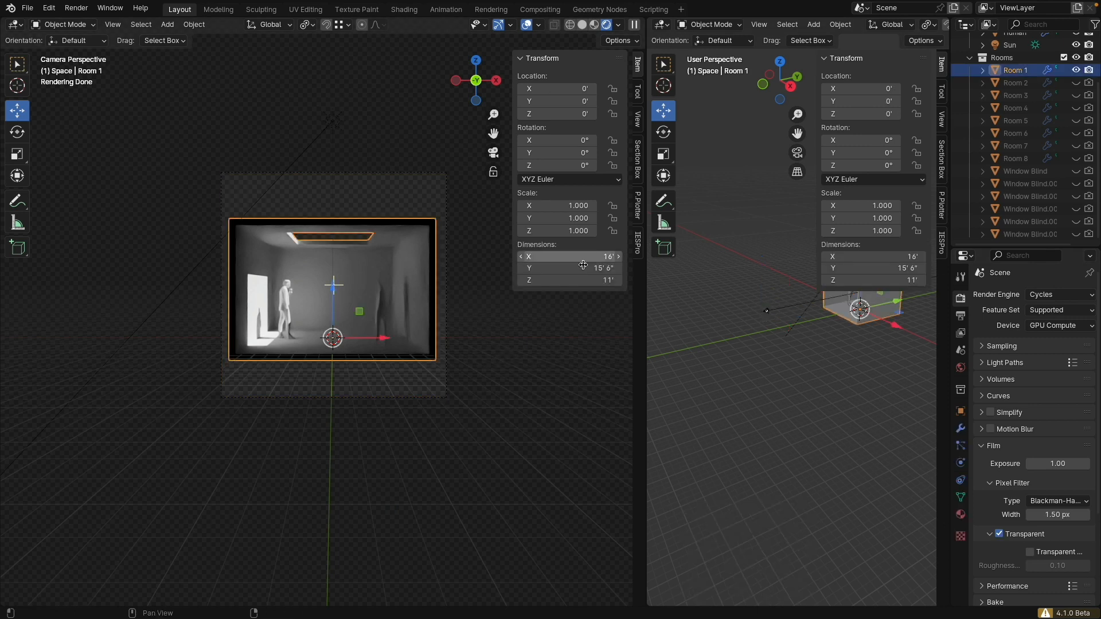
click(960, 428)
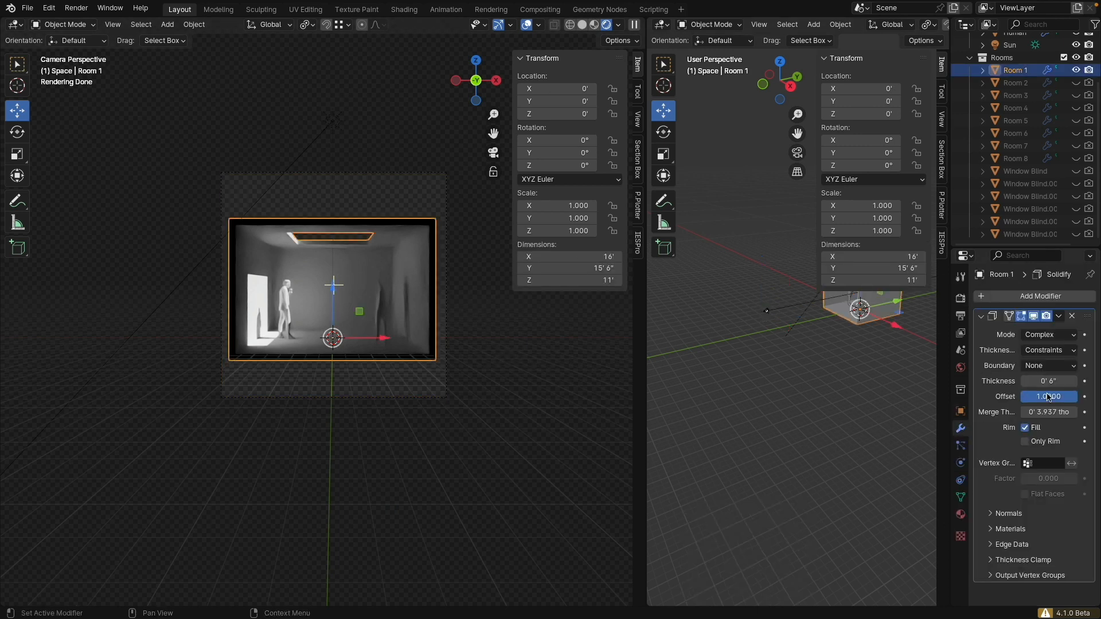
click(1032, 317)
click(1032, 317)
- Hide Room 1 and show Room 2 in the rendered camera view
click(1075, 69)
click(1076, 82)
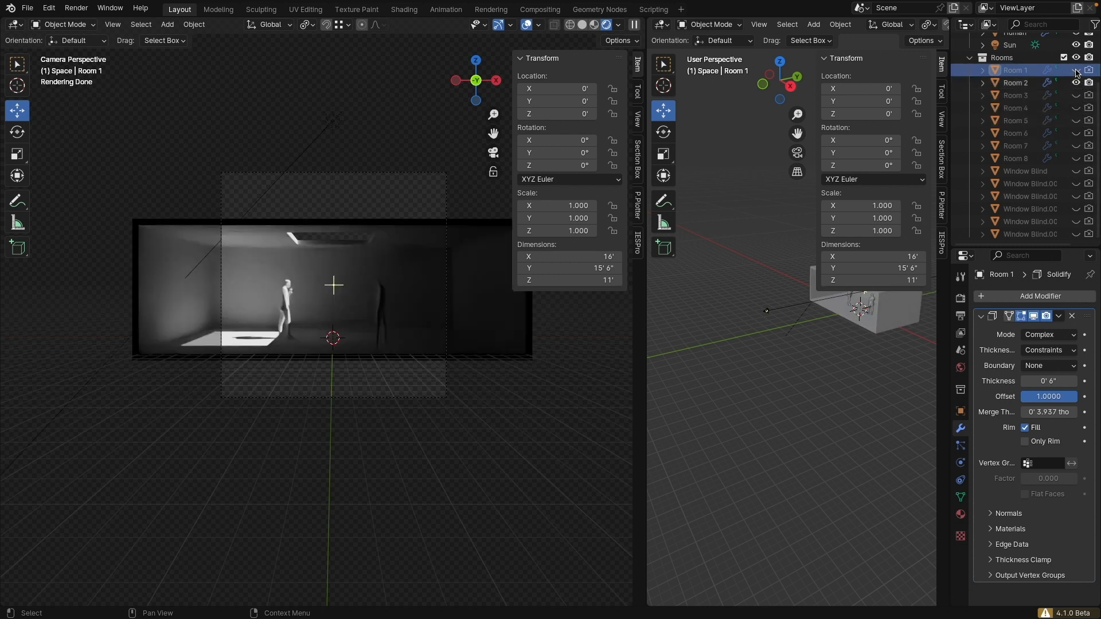
- Move the camera back to about -51' 10" on Y to fit the full width of Room 2 in the frame
click(446, 189)
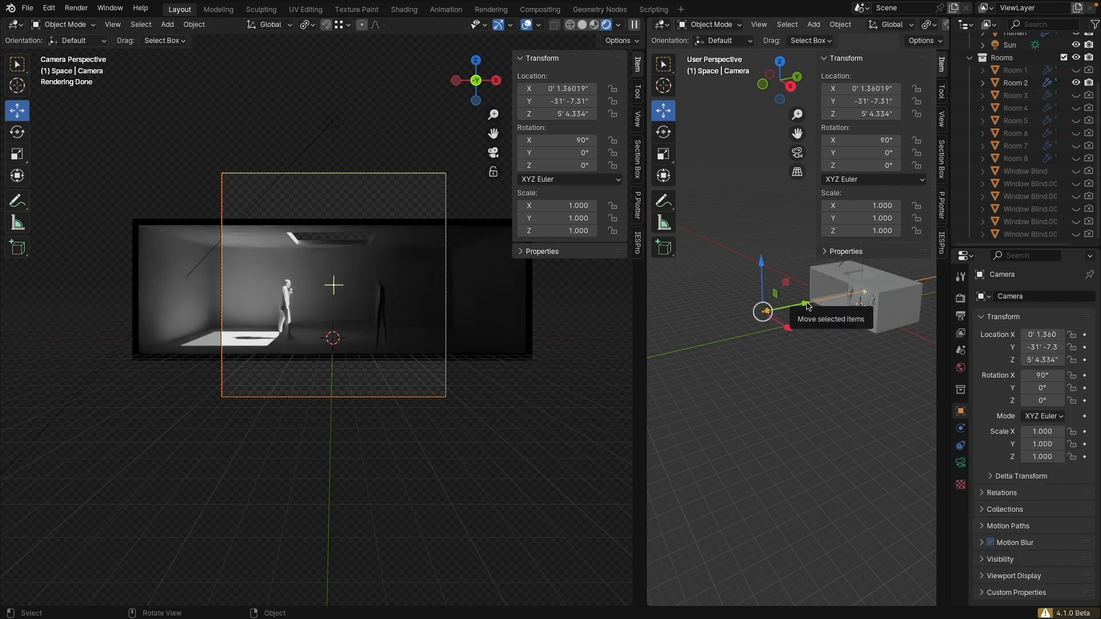
drag(808, 306, 726, 321)
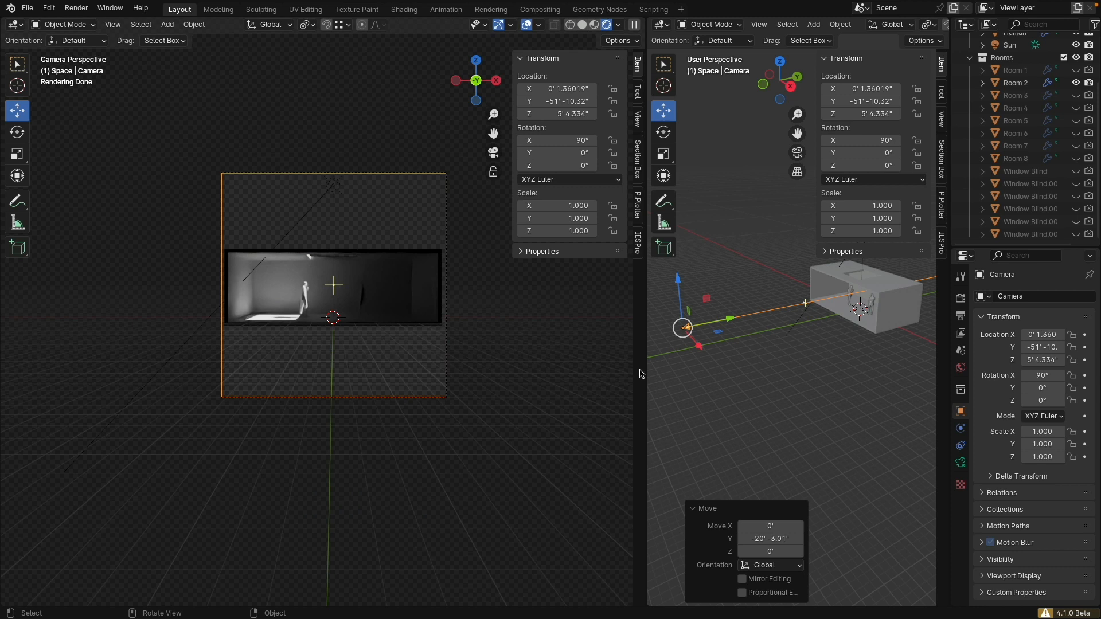
- Try a vertical render resolution of 500 px, and set it back to 1000 px
click(960, 298)
click(961, 317)
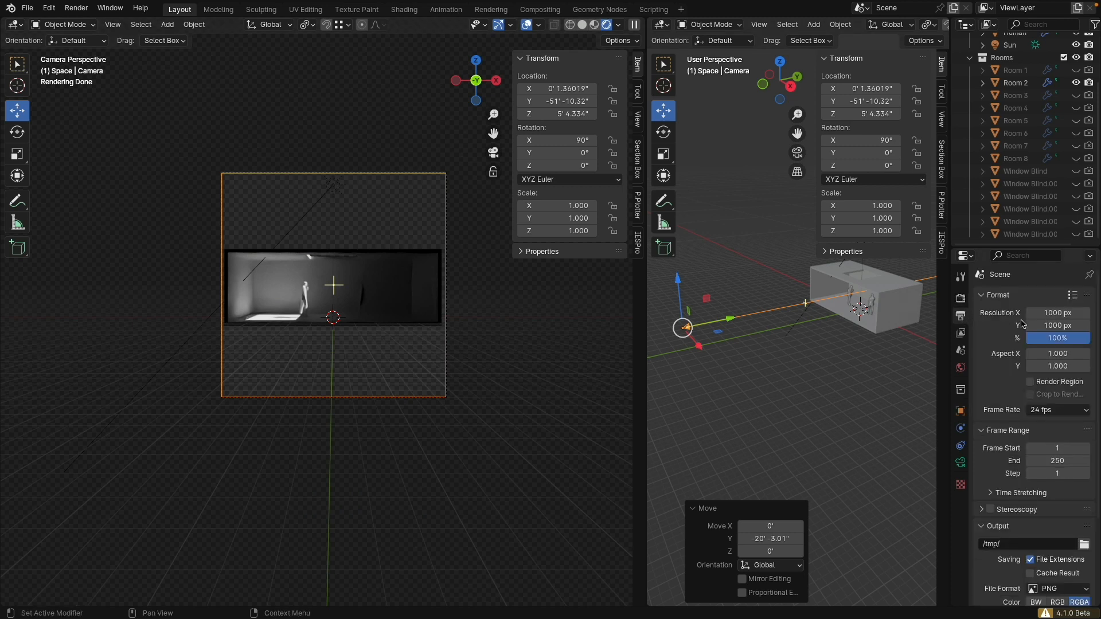
click(1045, 325)
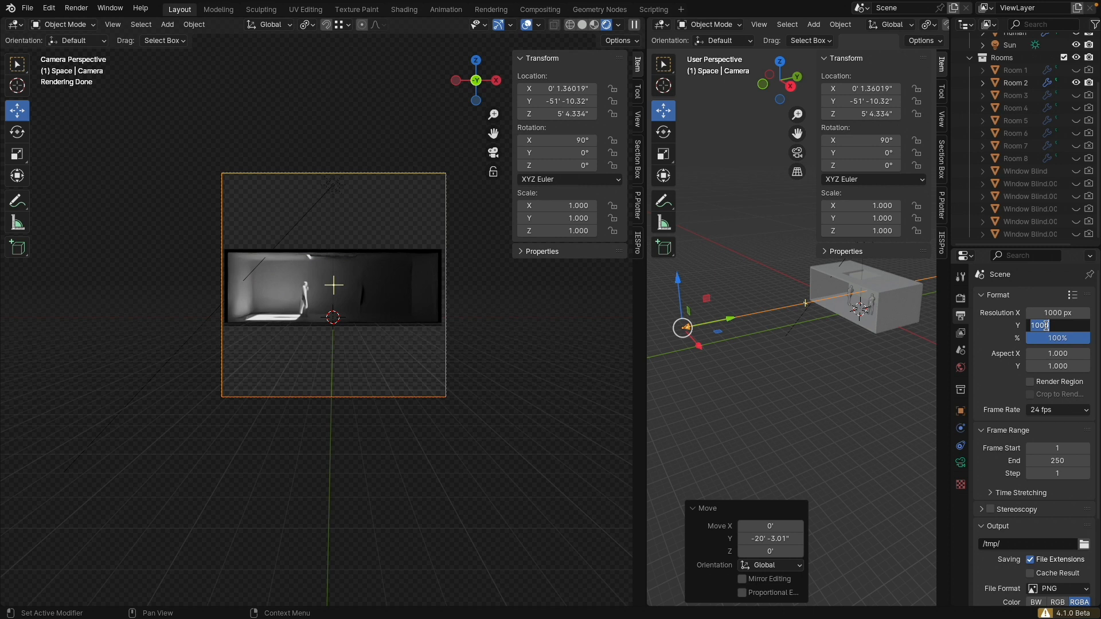
text(500)
key(Return)
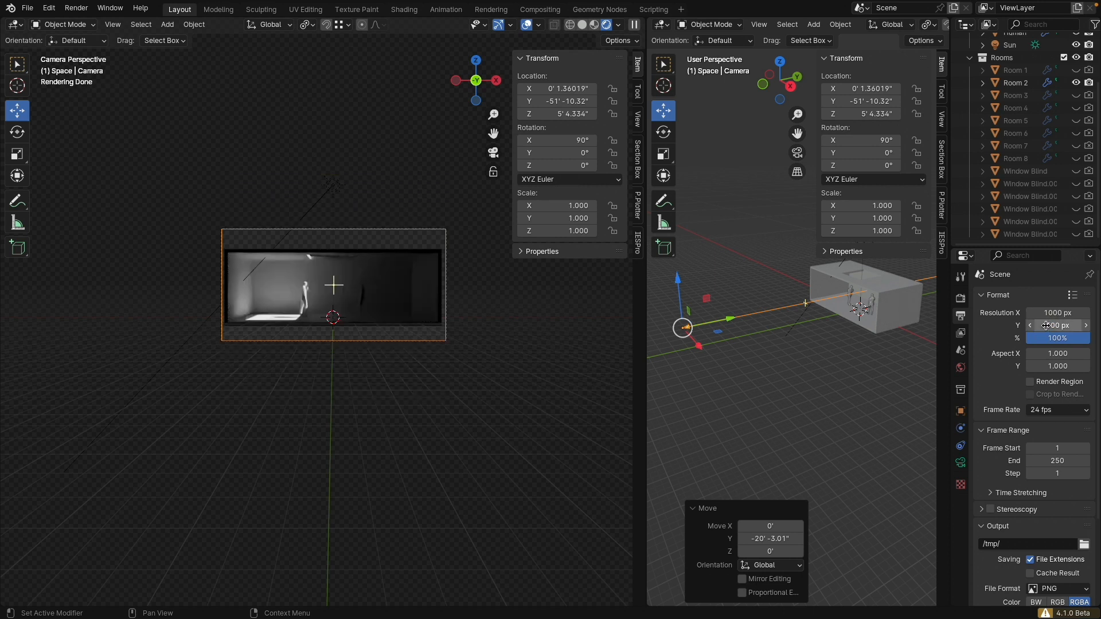
click(1046, 325)
text(1000)
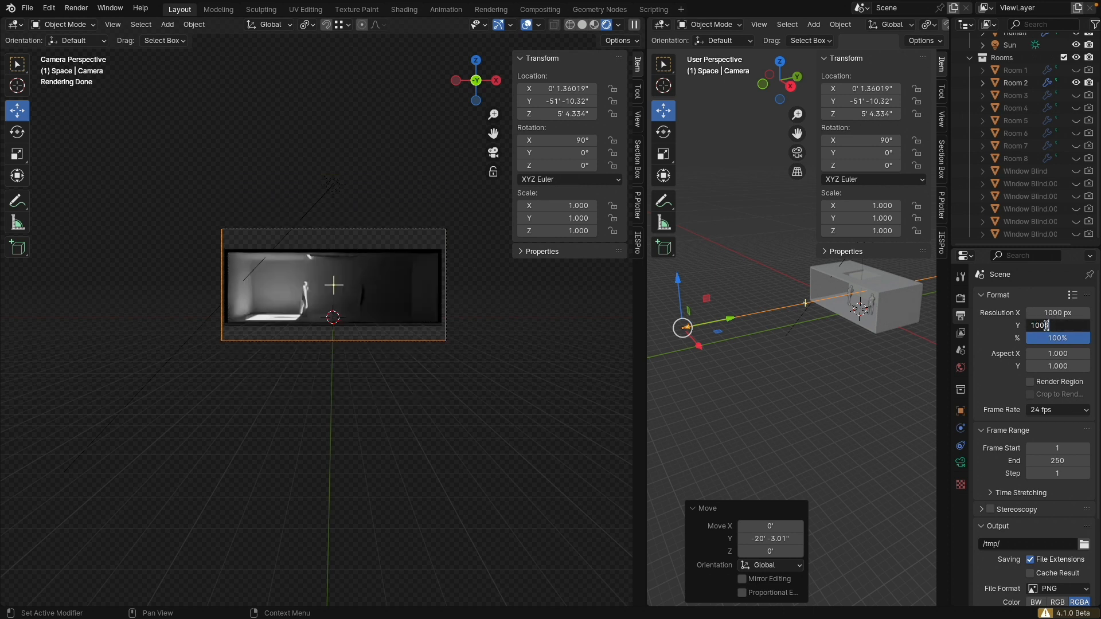
key(Return)
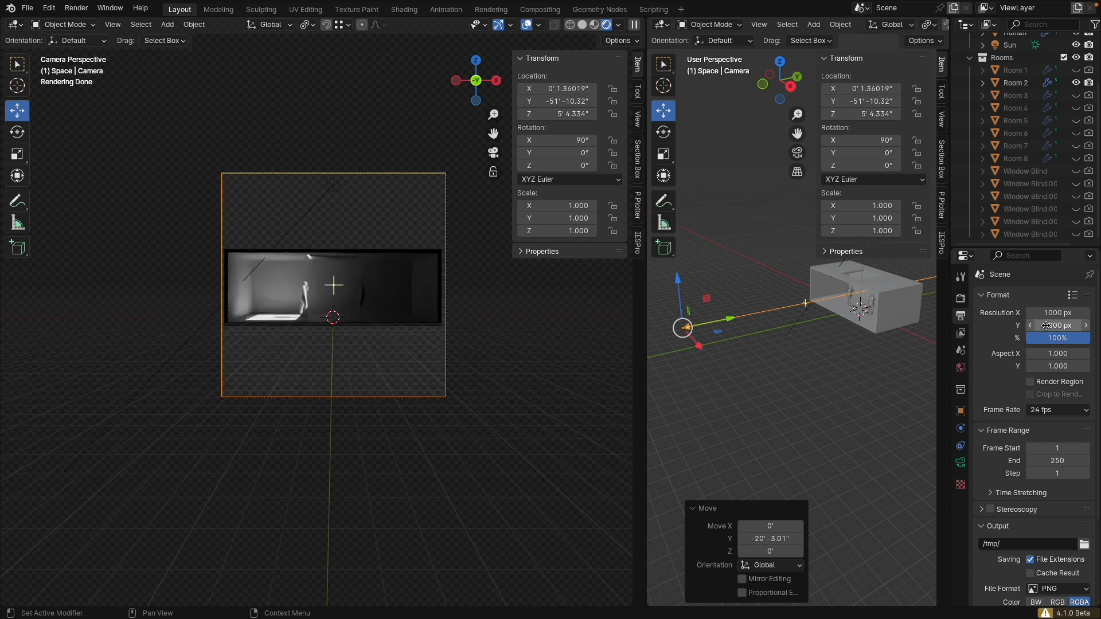
- Hide Room 2, preview Room 7 in the camera view, and show only Room 6
click(1075, 82)
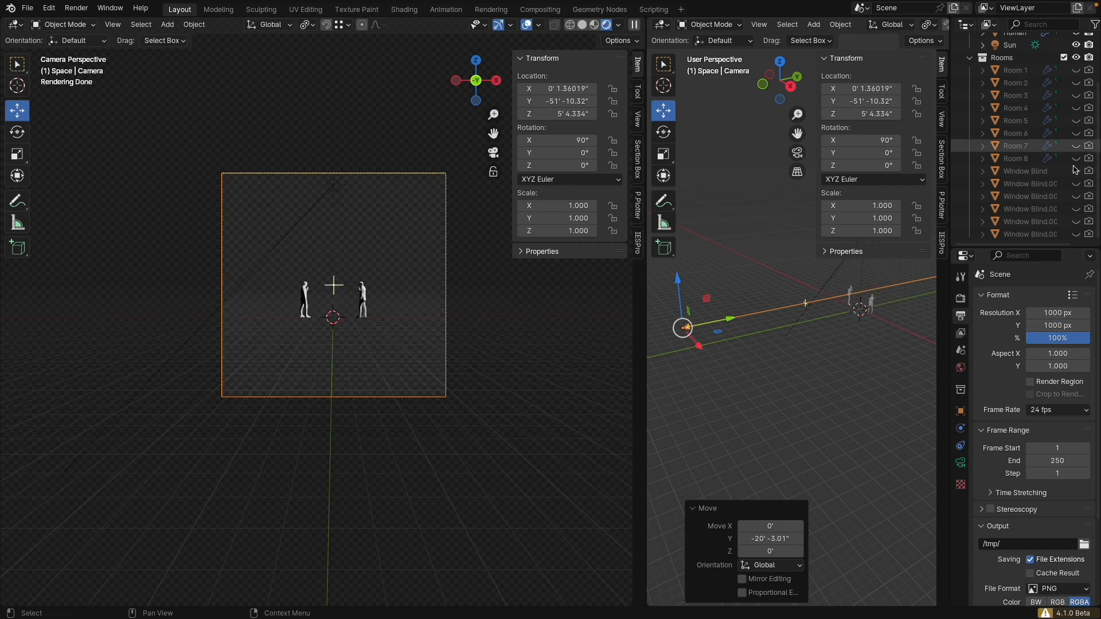
click(1076, 146)
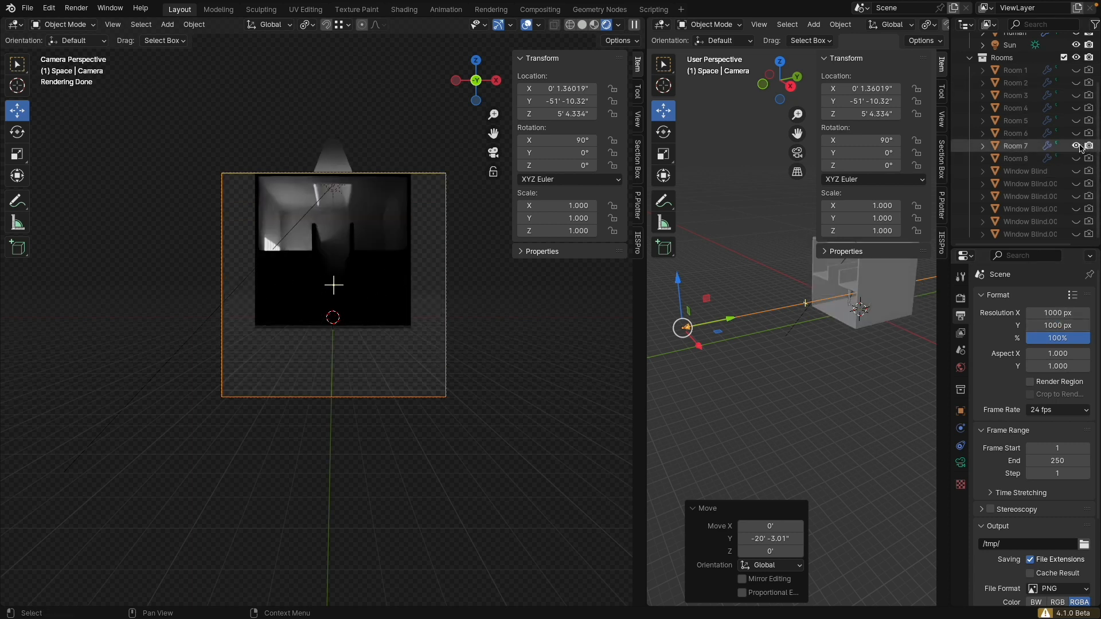
click(1075, 146)
click(1076, 133)
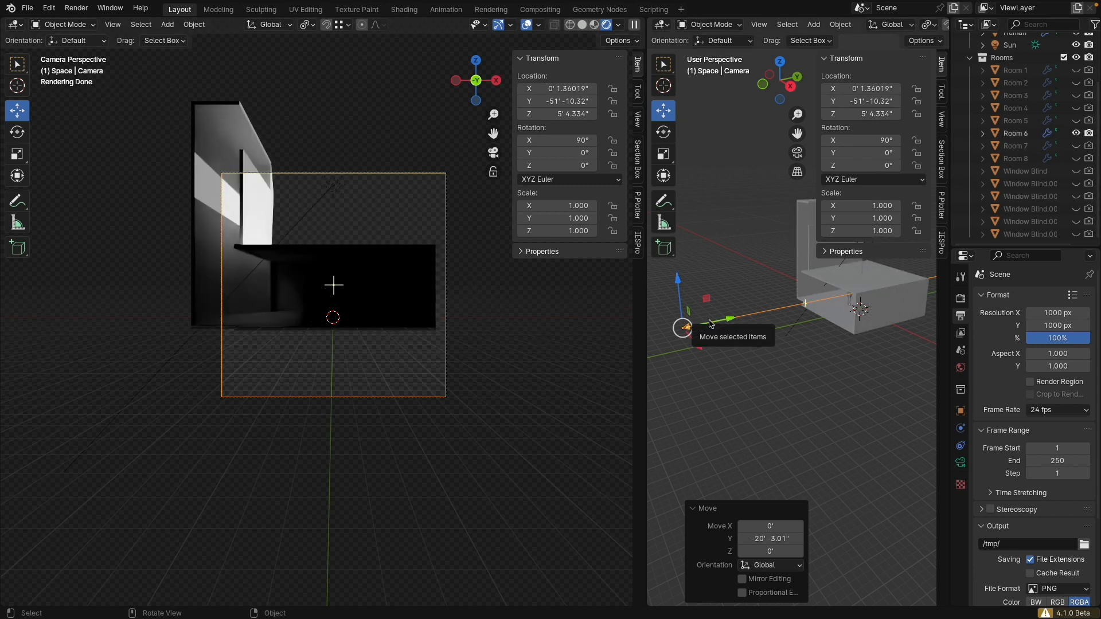
- Frame Room 6 by moving the camera to about -2' 5" on X, -58' 11" on Y and 14' 3" on Z
drag(679, 281, 684, 248)
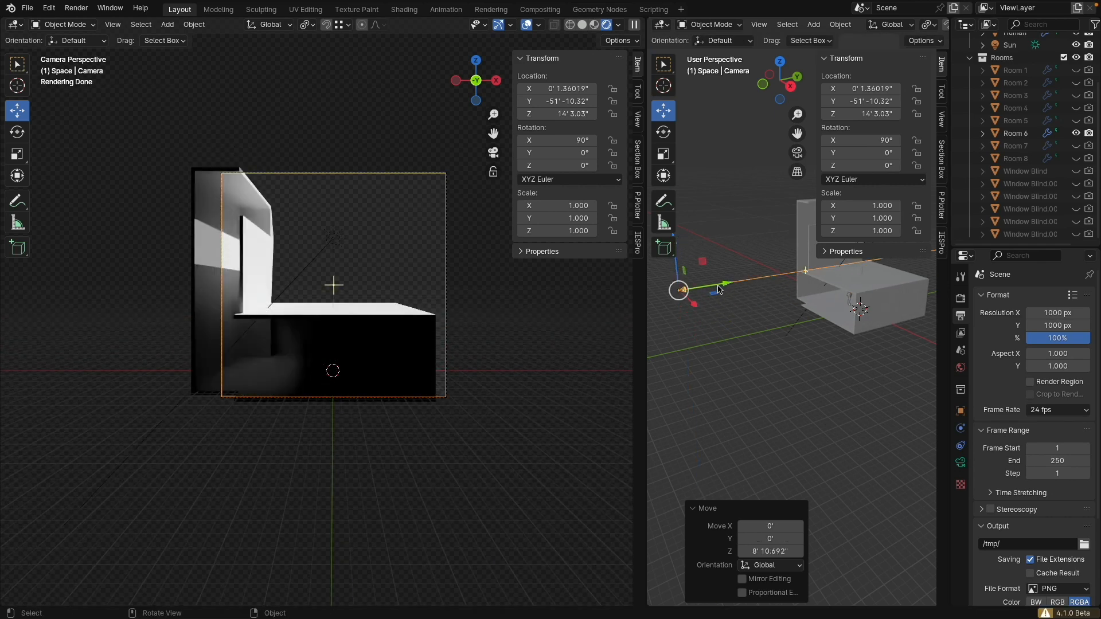
drag(720, 289, 651, 319)
scroll(693, 304, up, 2)
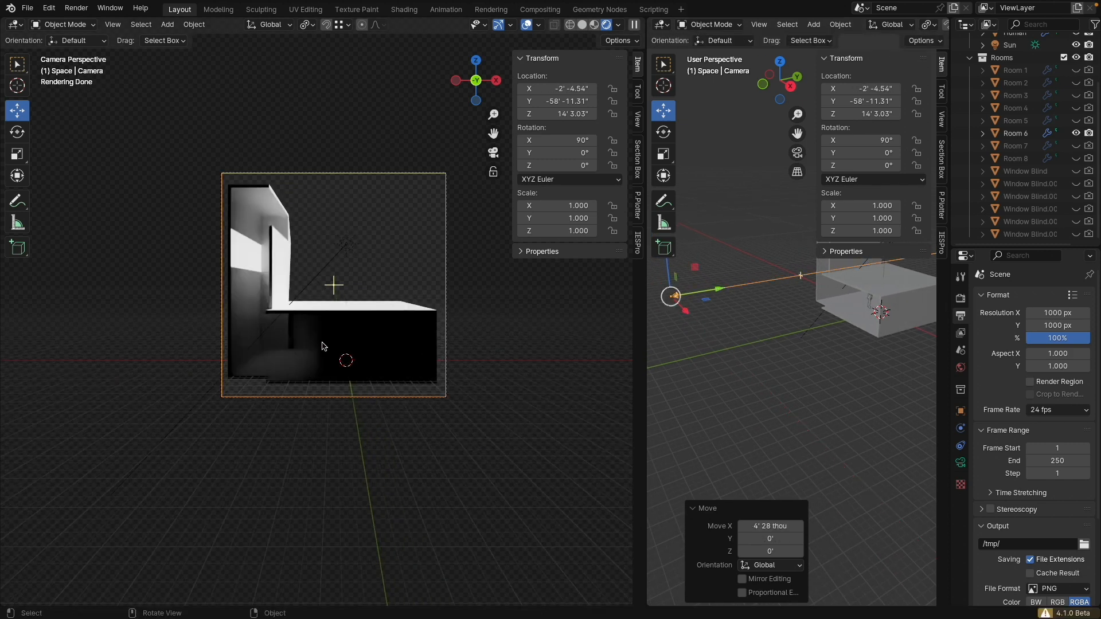
- Rotate the Sun to a steeper angle of about 15° on Y and inspect the lighting in Room 6
click(303, 294)
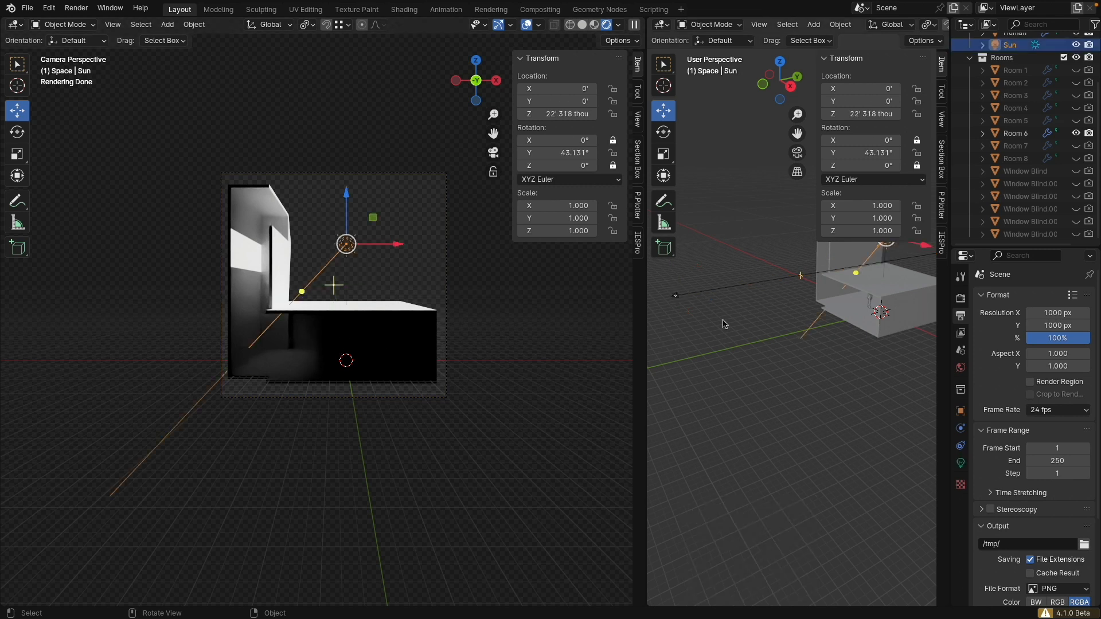
key(r)
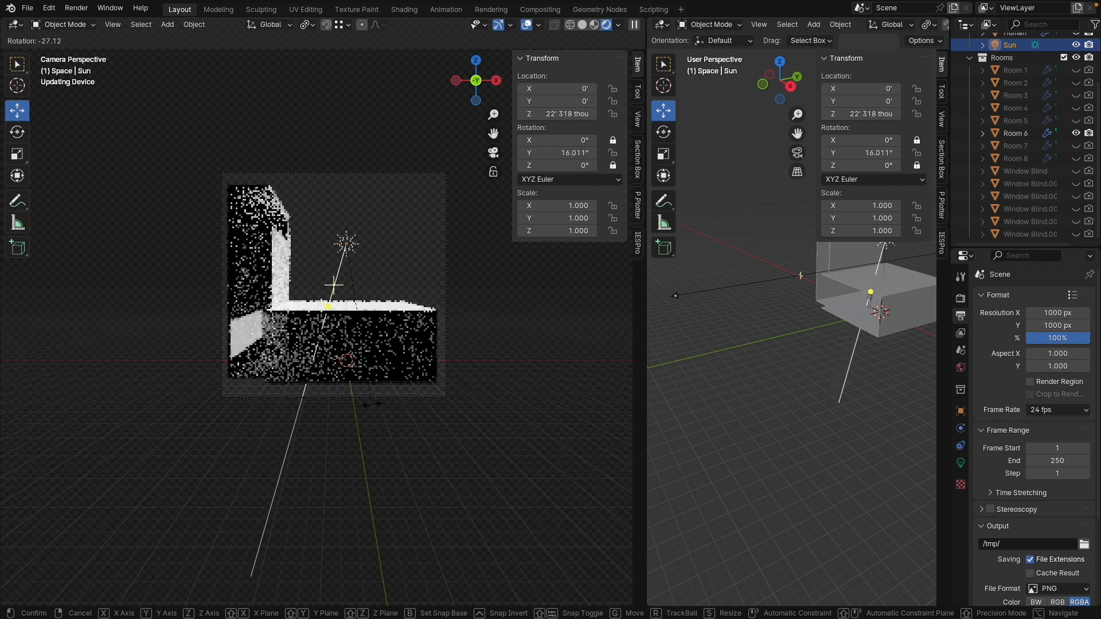
click(378, 408)
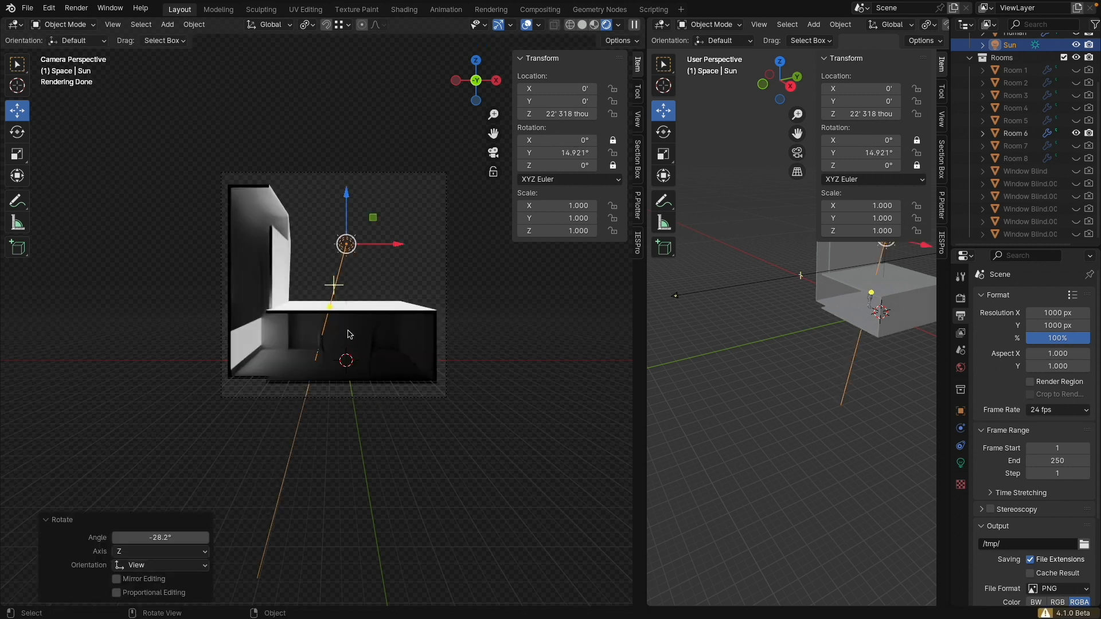
scroll(306, 295, up, 4)
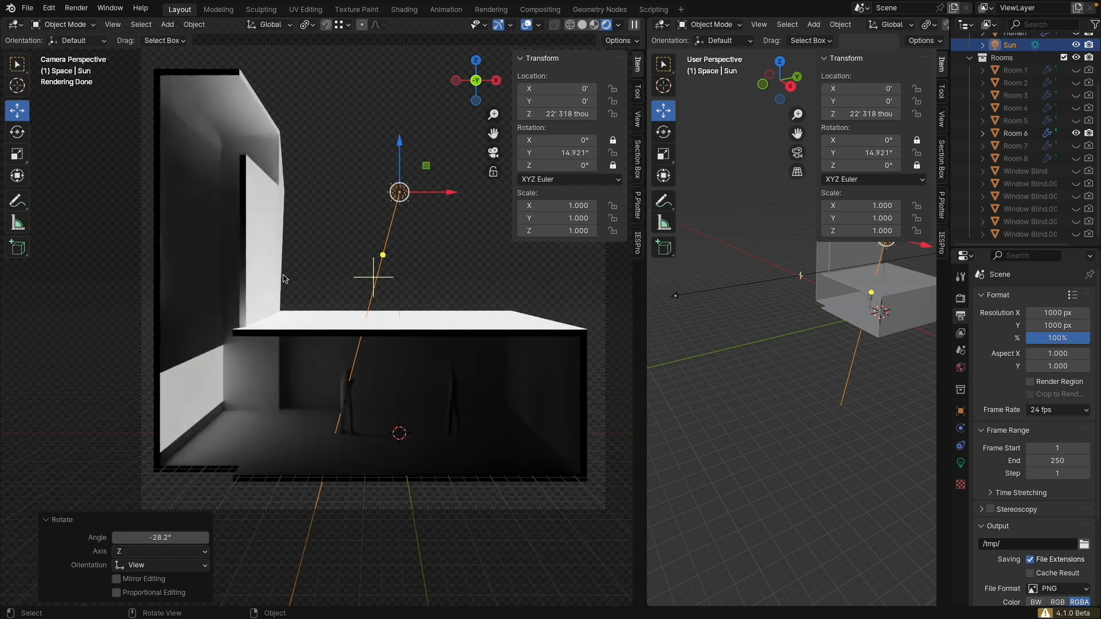
- Lower the camera to about 5' 6" on Z, near eye level in Room 6
click(678, 299)
shift+middle_drag(695, 273, 724, 265)
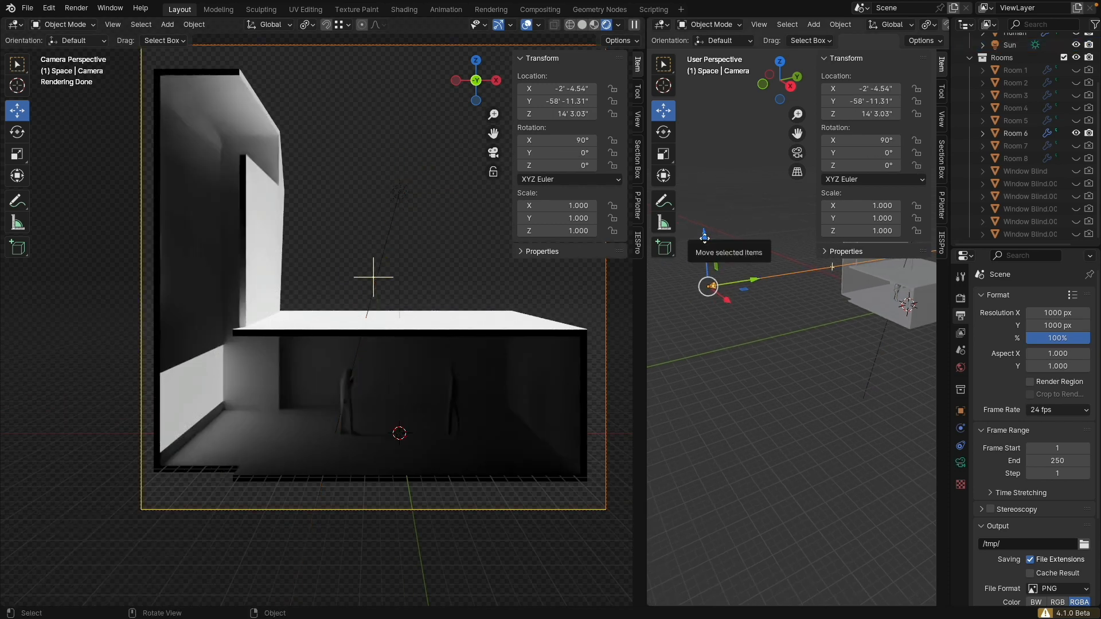
drag(704, 237, 705, 274)
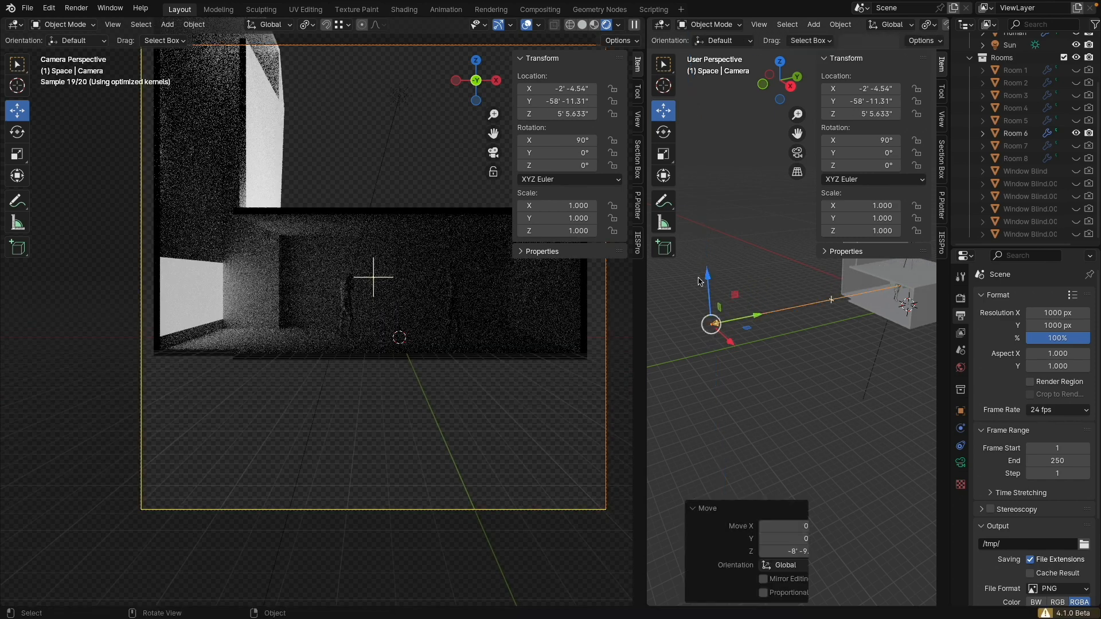
scroll(429, 332, down, 3)
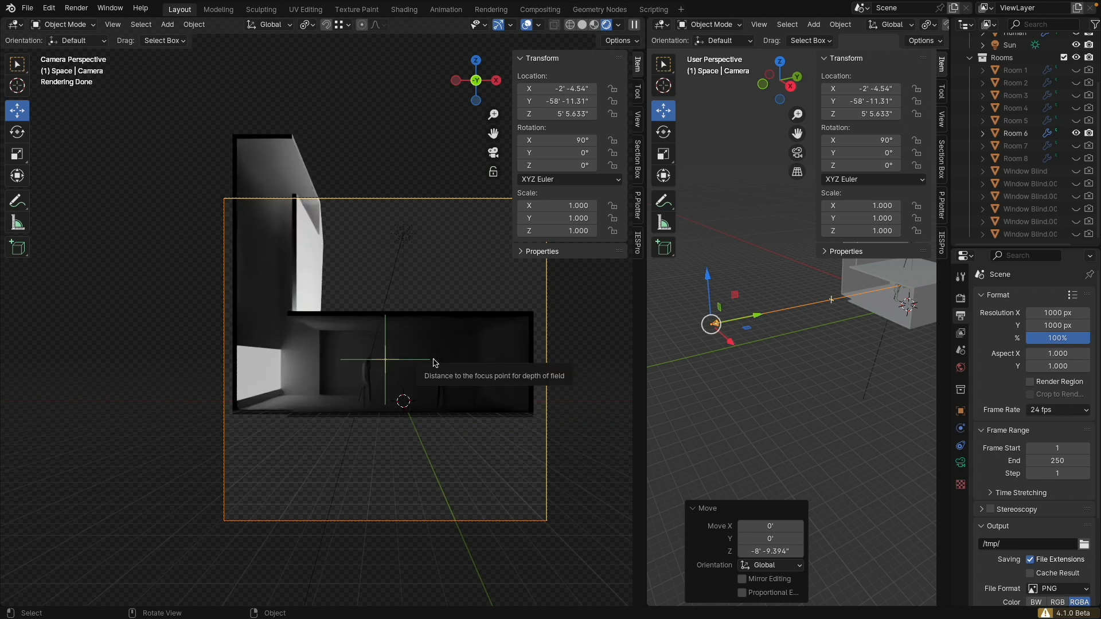
- Set the camera's vertical lens shift to 0.250 and move the camera closer, to about -57' 3" on Y
click(960, 462)
drag(1029, 404, 1052, 403)
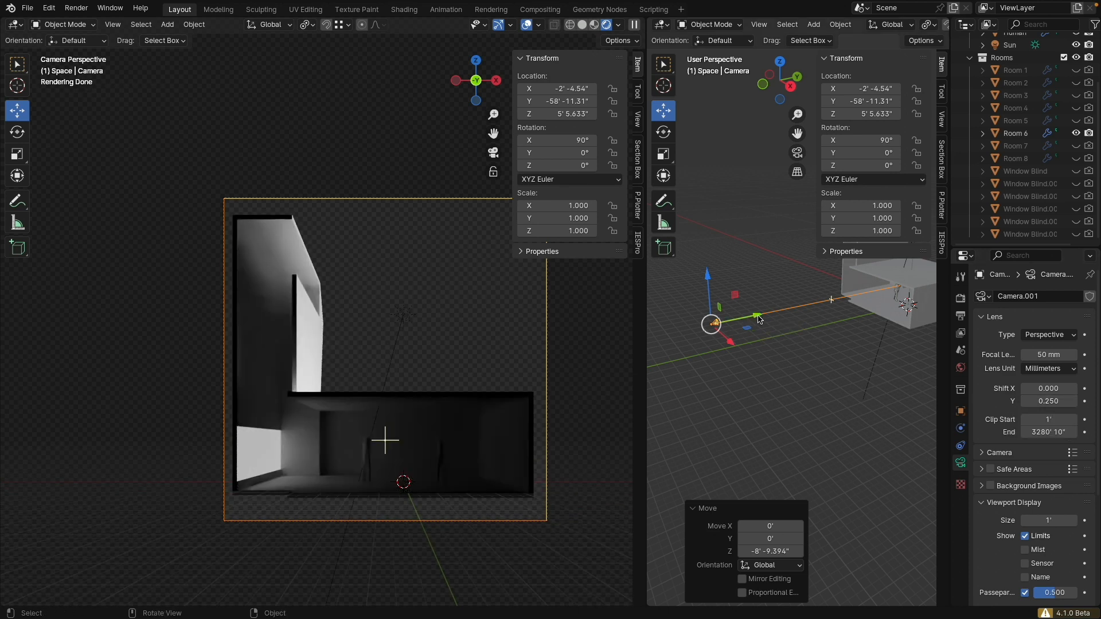
drag(757, 316, 766, 314)
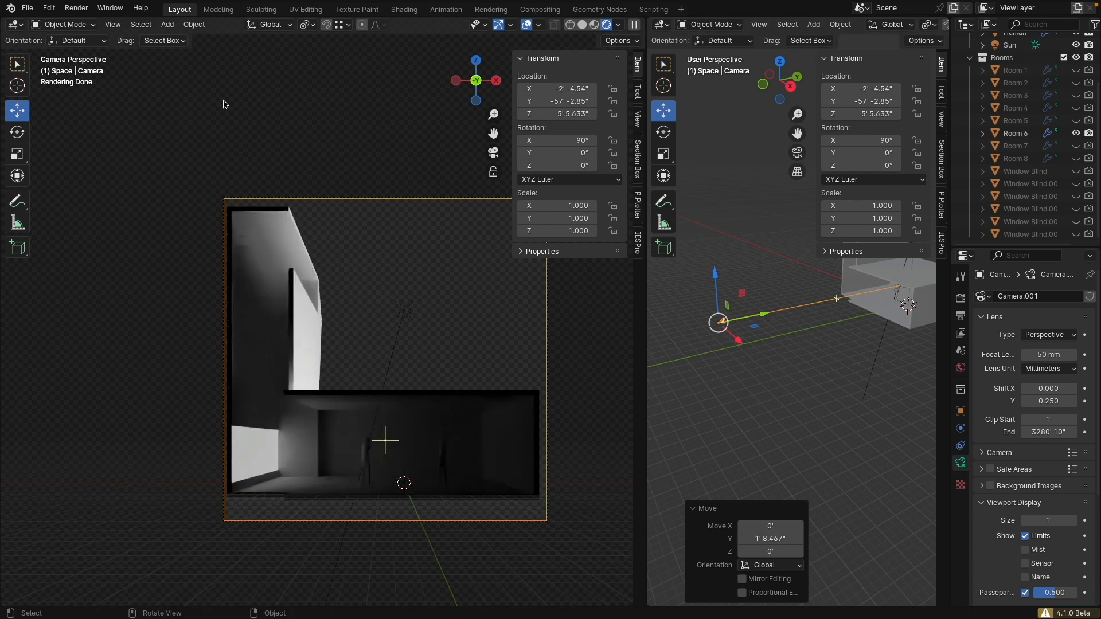
- View Room 6 from its open side in the perspective viewport and select it
click(77, 9)
middle_drag(844, 351, 818, 349)
scroll(880, 331, up, 2)
middle_drag(879, 331, 772, 344)
click(791, 308)
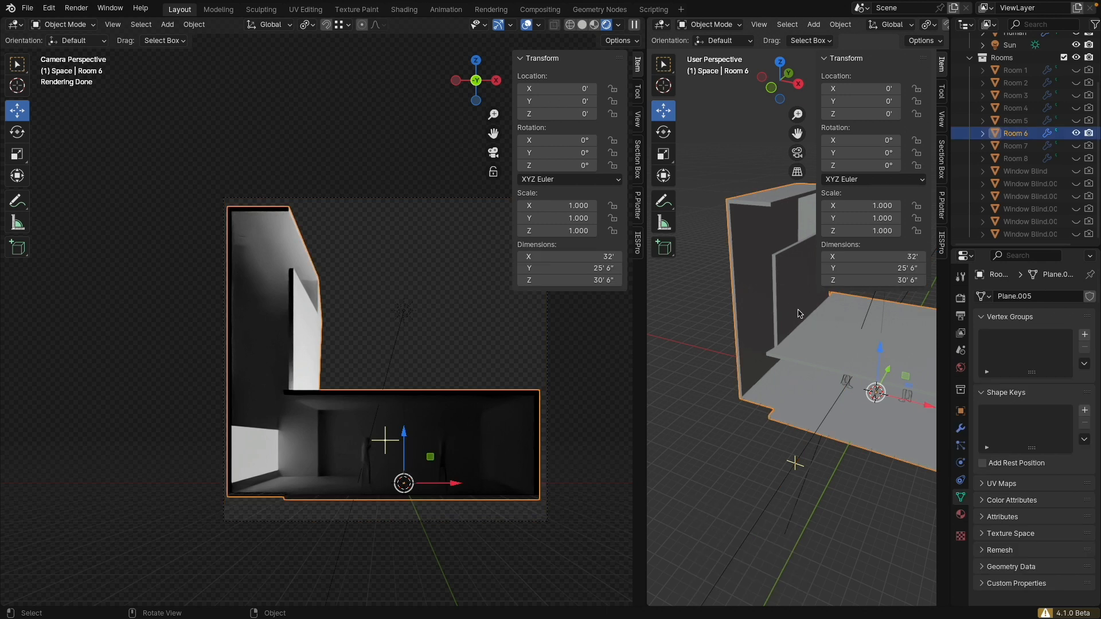
- Expand the Cycles sampling settings in the render properties
click(960, 298)
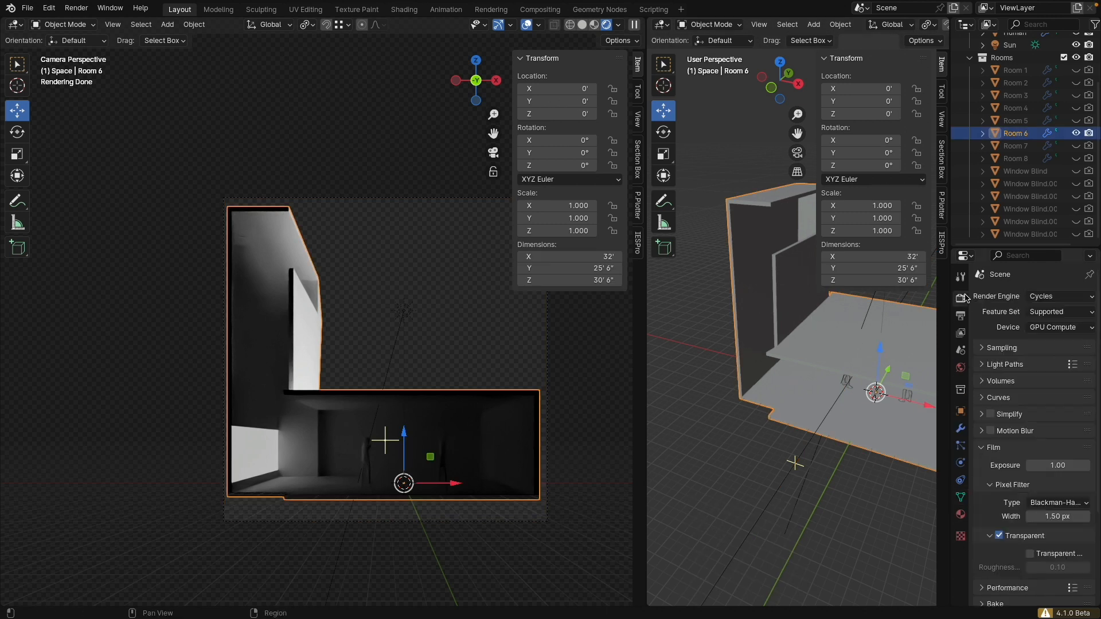
scroll(998, 415, down, 5)
scroll(998, 415, up, 5)
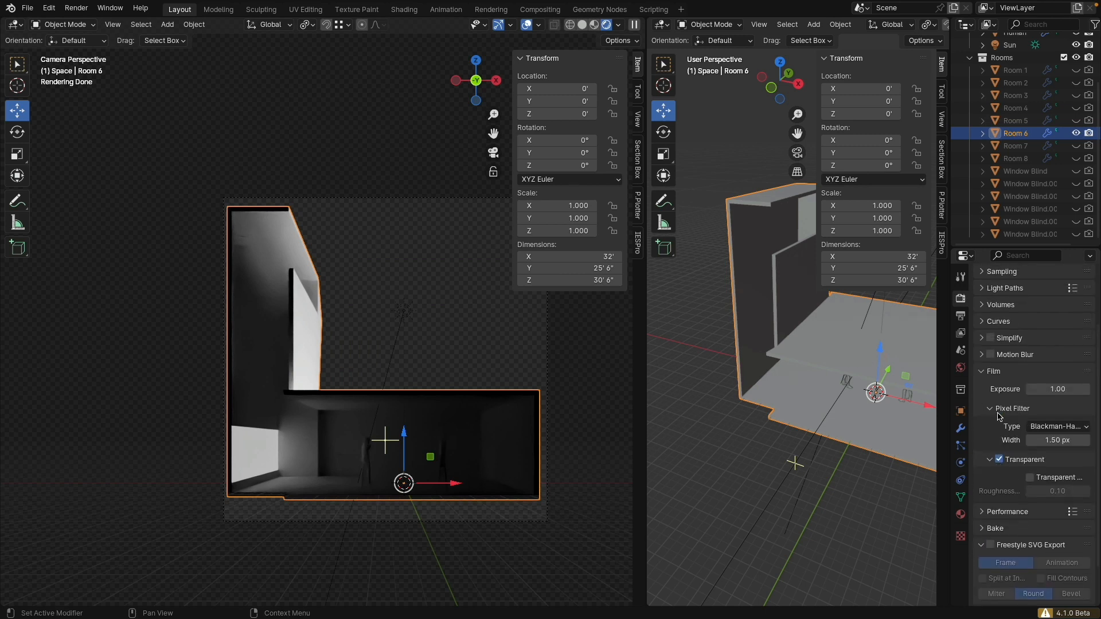
click(982, 348)
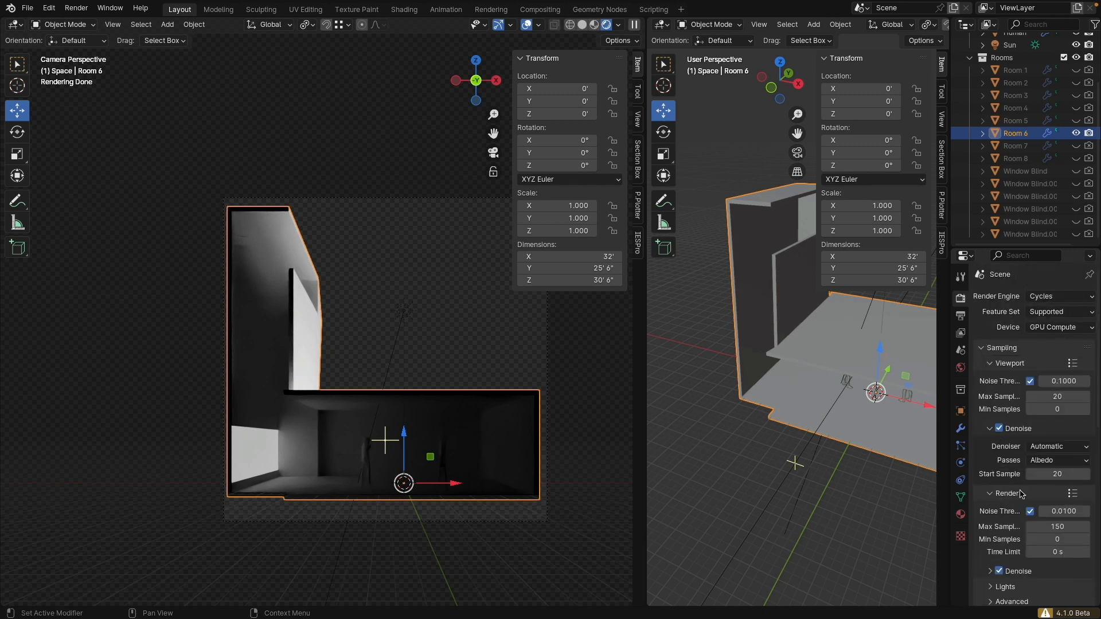